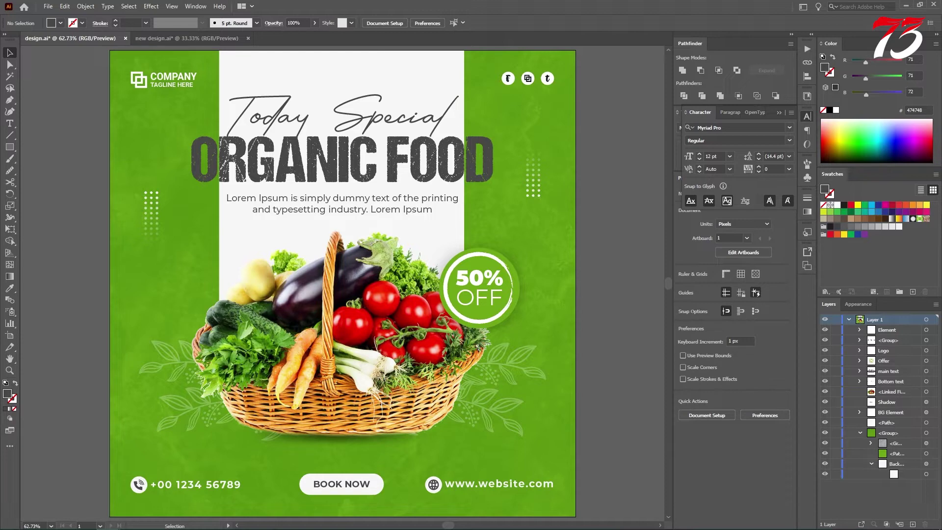
- Switch to the new design document and examine the colour squares, company logo, social icons and contact icons above the artboard
{"action": "left_click", "coordinate": [160, 39]}
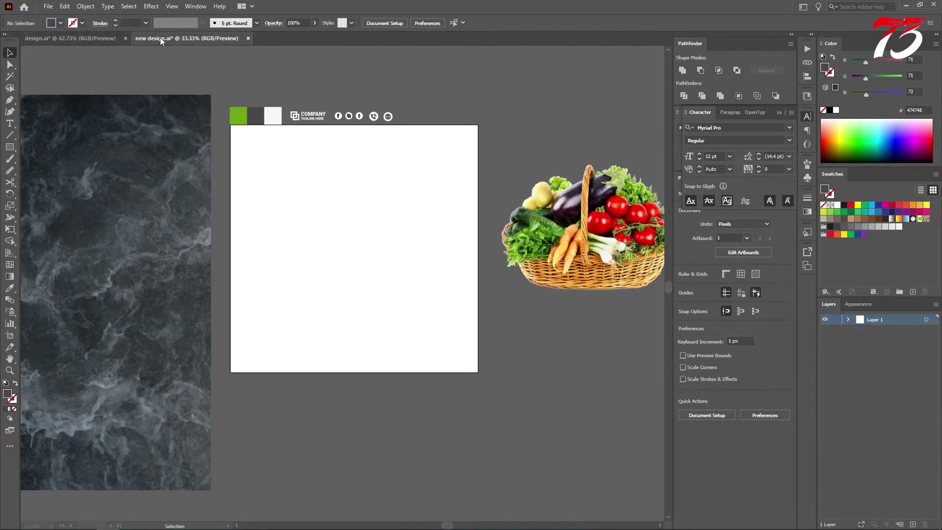
{"action": "left_click", "coordinate": [265, 119]}
{"action": "scroll", "coordinate": [254, 116], "scroll_direction": "up", "scroll_amount": 3}
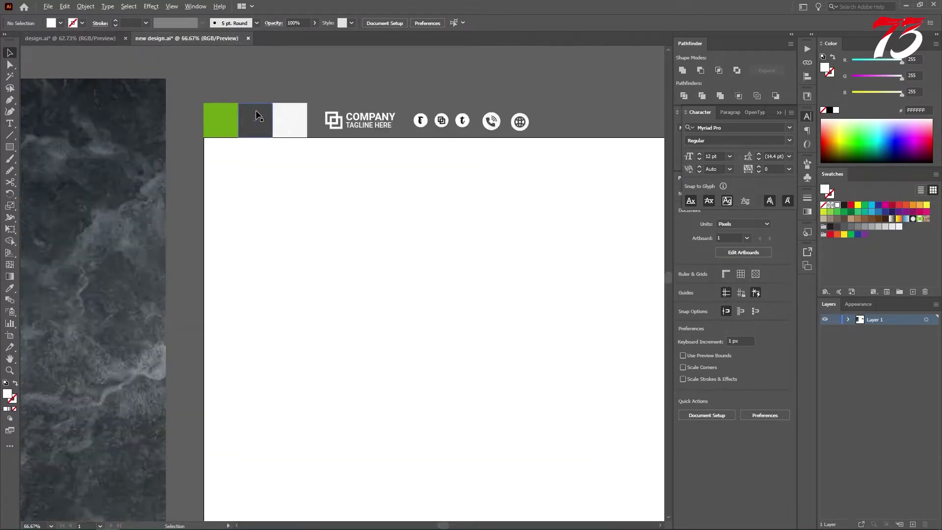
{"action": "left_click_drag", "start_coordinate": [222, 94], "coordinate": [305, 122]}
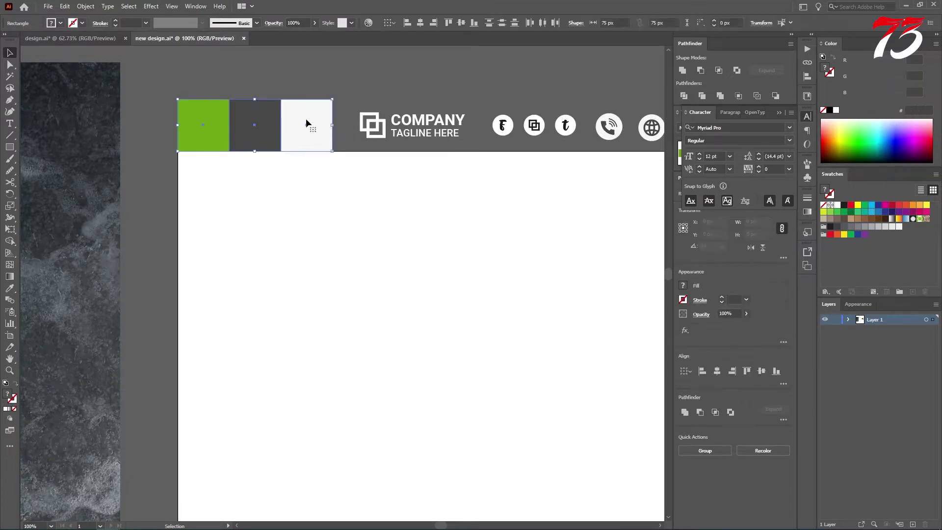
{"action": "left_click", "coordinate": [281, 218]}
{"action": "scroll", "coordinate": [272, 193], "scroll_direction": "down", "scroll_amount": 2}
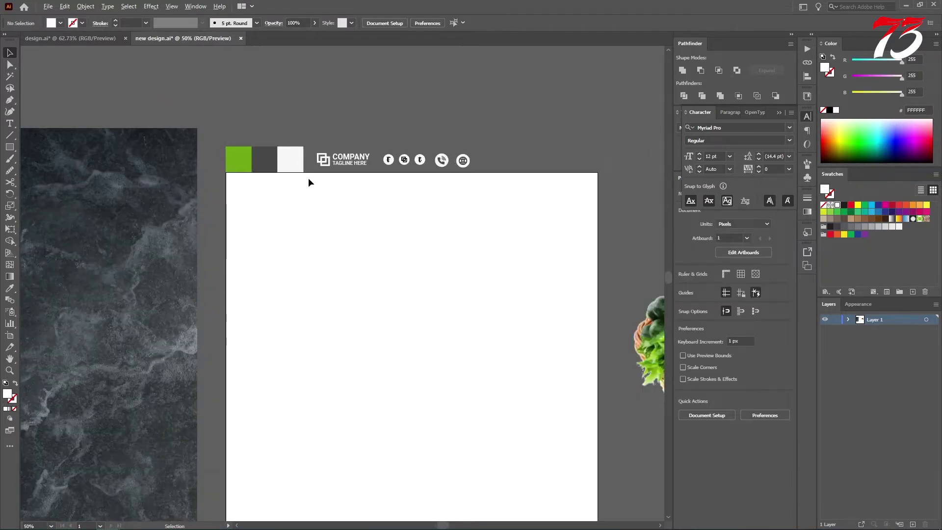
{"action": "left_click", "coordinate": [346, 160]}
{"action": "left_click_drag", "start_coordinate": [386, 140], "coordinate": [425, 165]}
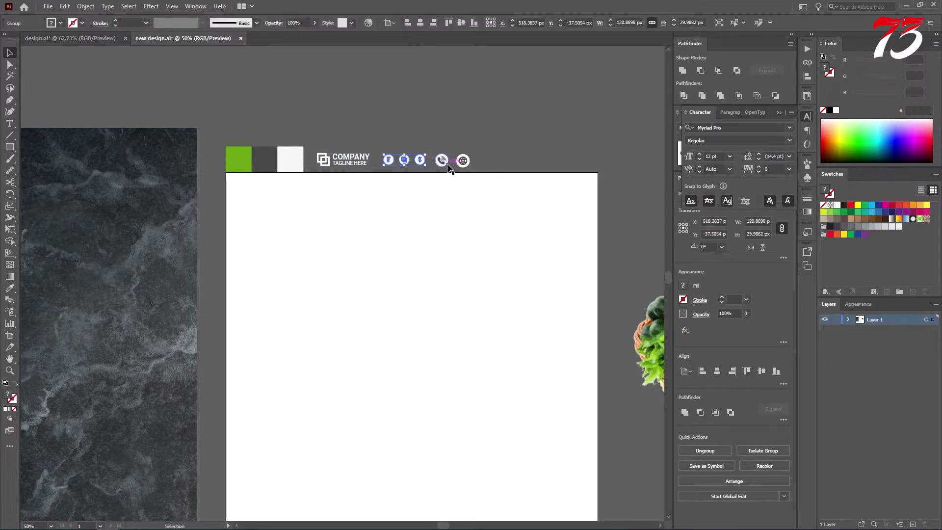
{"action": "scroll", "coordinate": [448, 163], "scroll_direction": "up", "scroll_amount": 2}
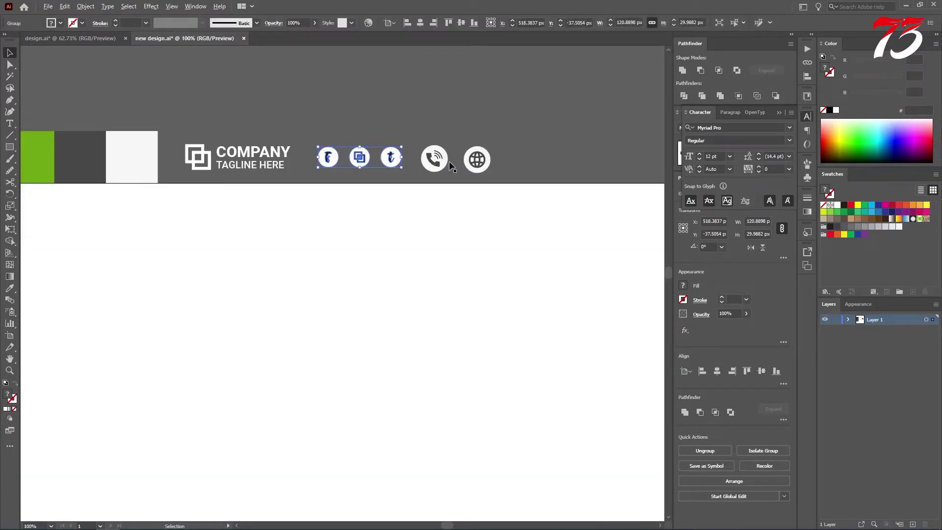
{"action": "left_click", "coordinate": [493, 170]}
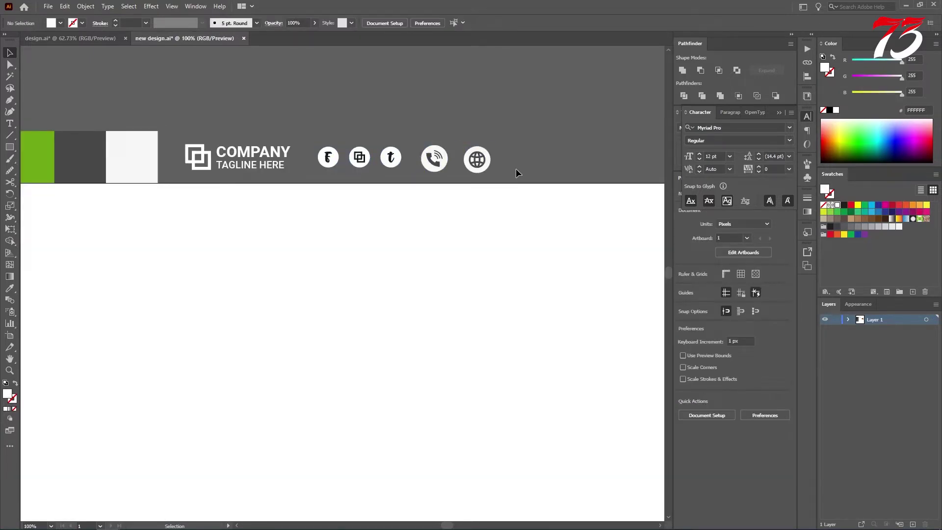
{"action": "left_click_drag", "start_coordinate": [433, 148], "coordinate": [424, 146]}
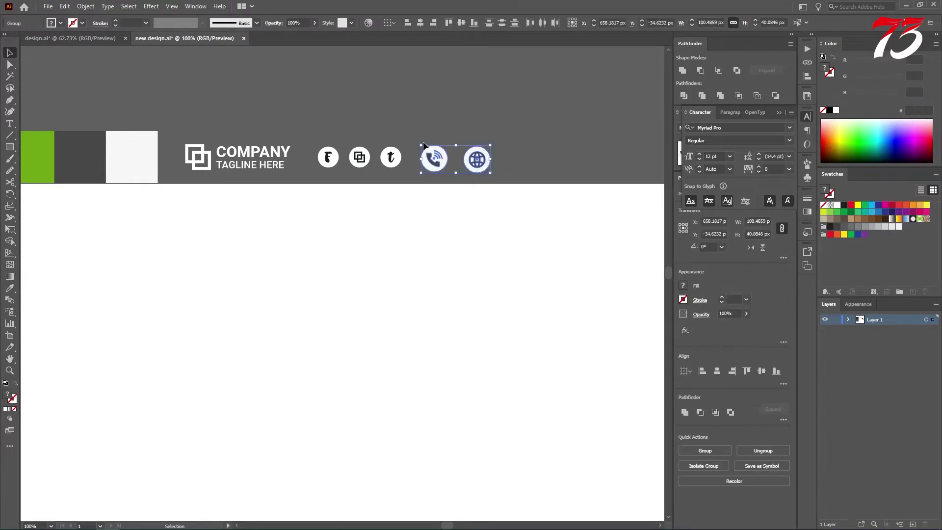
{"action": "left_click", "coordinate": [424, 146]}
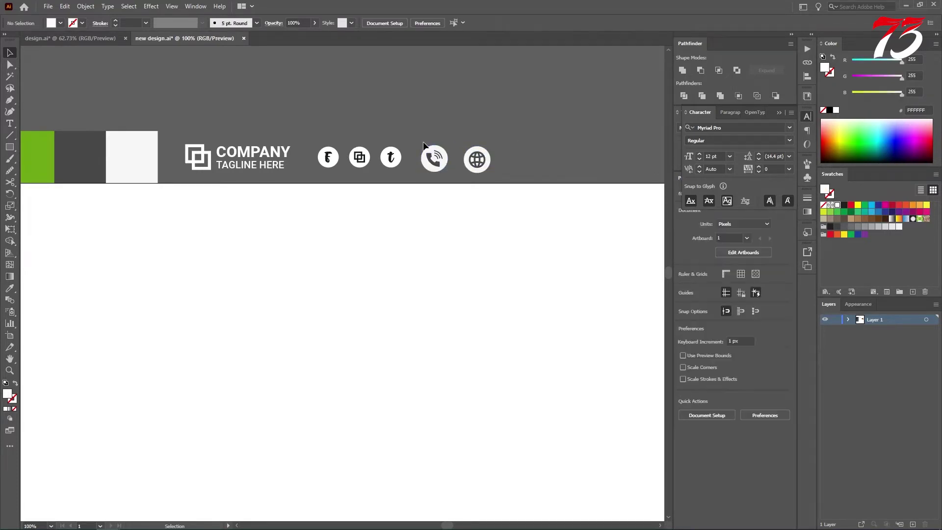
- Examine the dark marble texture image and the vegetable basket image placed beside the artboard
{"action": "scroll", "coordinate": [424, 145], "scroll_direction": "down", "scroll_amount": 3}
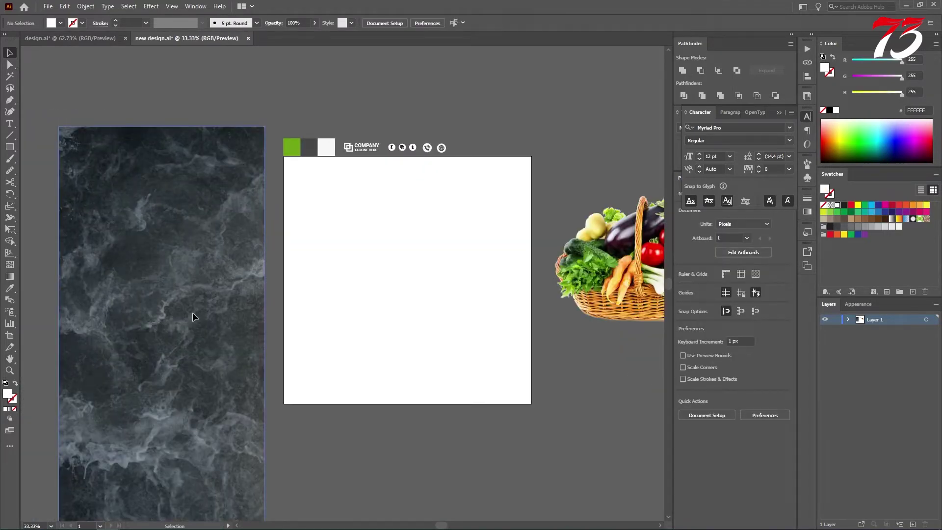
{"action": "left_click_drag", "start_coordinate": [193, 312], "coordinate": [193, 288]}
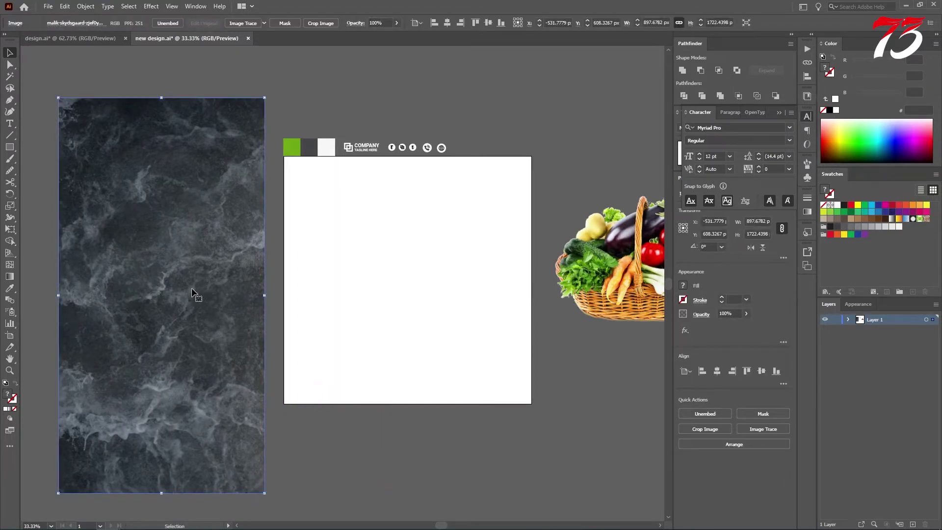
{"action": "left_click", "coordinate": [600, 284]}
{"action": "left_click_drag", "start_coordinate": [600, 284], "coordinate": [452, 285]}
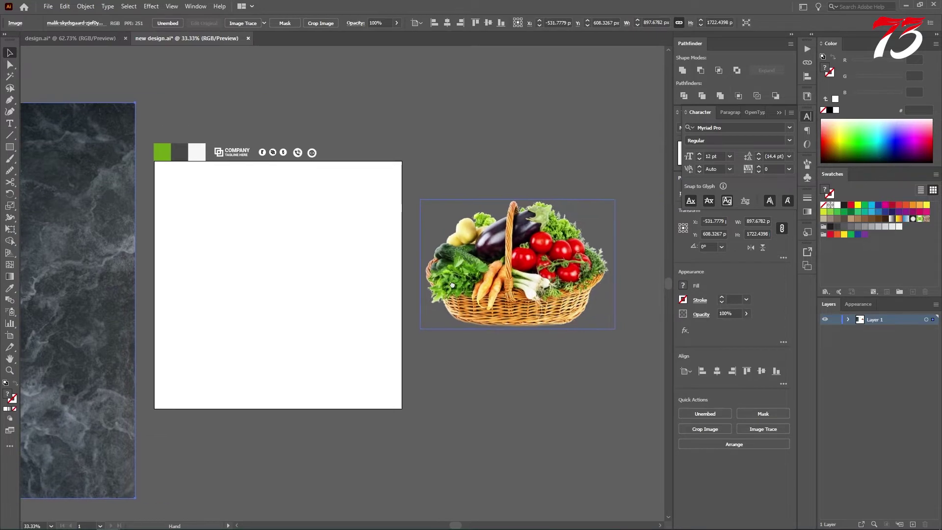
{"action": "left_click_drag", "start_coordinate": [319, 276], "coordinate": [388, 269]}
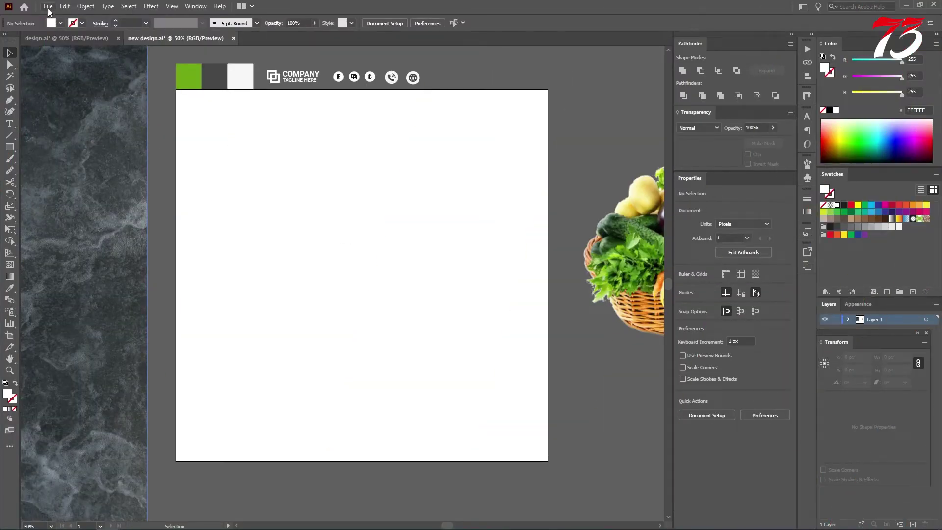
- Create a blank 1080 x 1080 px RGB document at 300 ppi, return to the new design document, and close the blank one
{"action": "left_click", "coordinate": [48, 7]}
{"action": "left_click", "coordinate": [55, 16]}
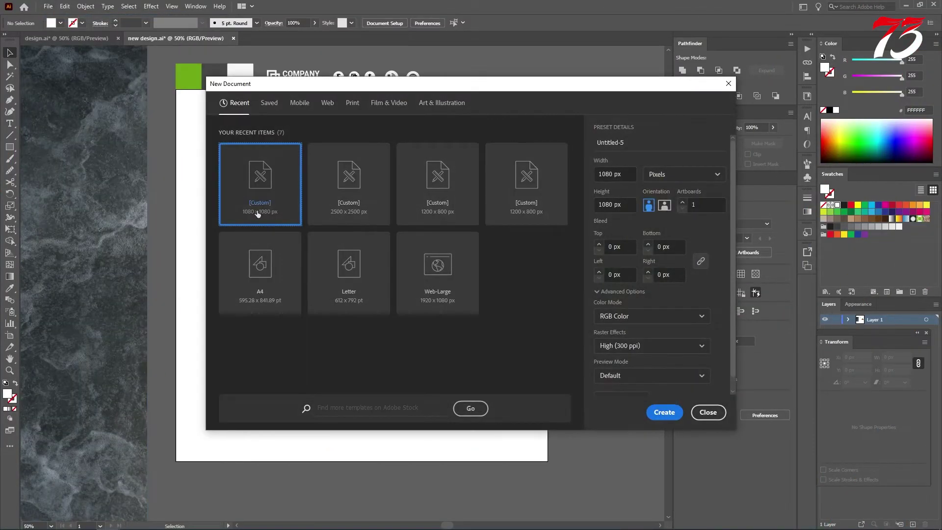
{"action": "left_click", "coordinate": [663, 412]}
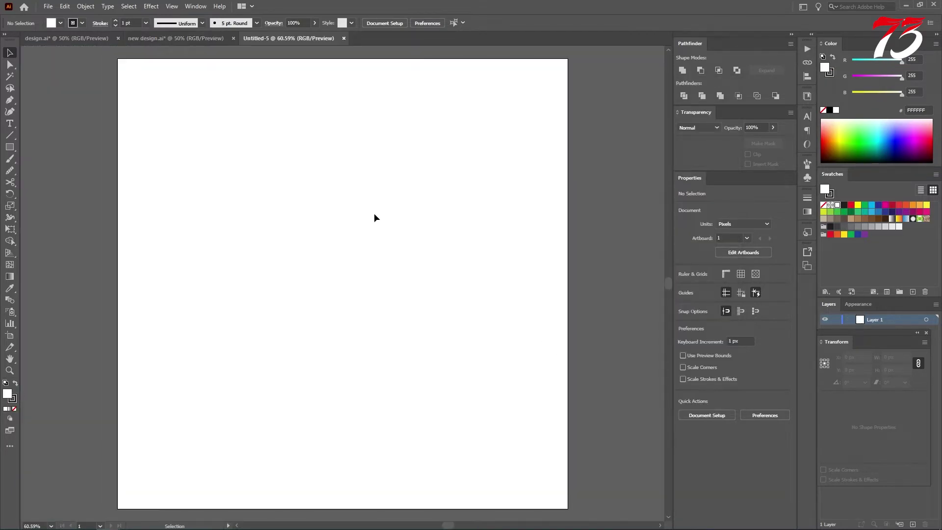
{"action": "left_click", "coordinate": [181, 38]}
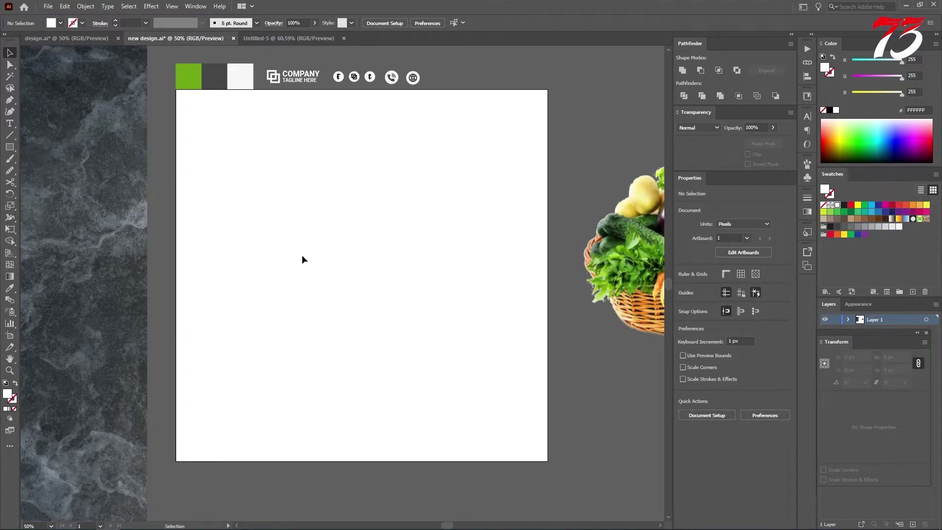
{"action": "left_click", "coordinate": [344, 39]}
- Create a 1080 x 1080 px rectangle for the background
{"action": "left_click", "coordinate": [9, 147]}
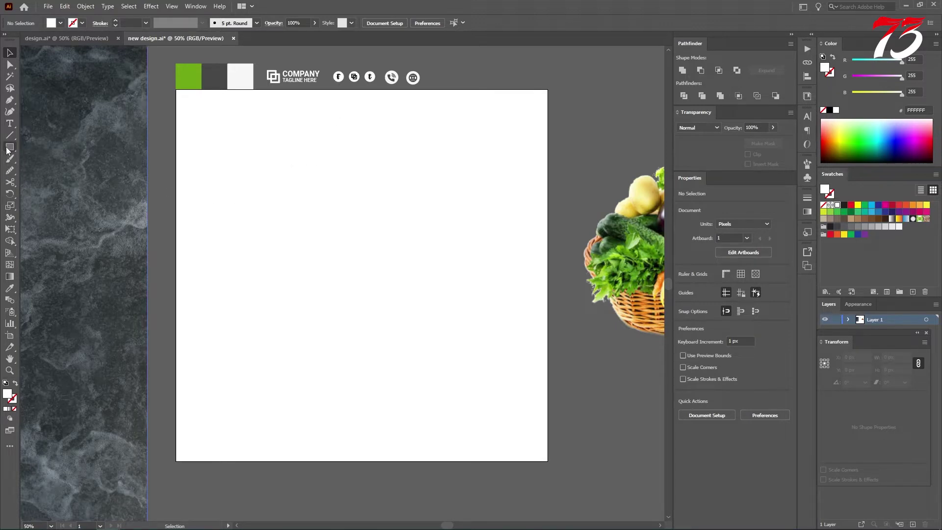
{"action": "left_click", "coordinate": [214, 164]}
{"action": "type", "text": "1"}
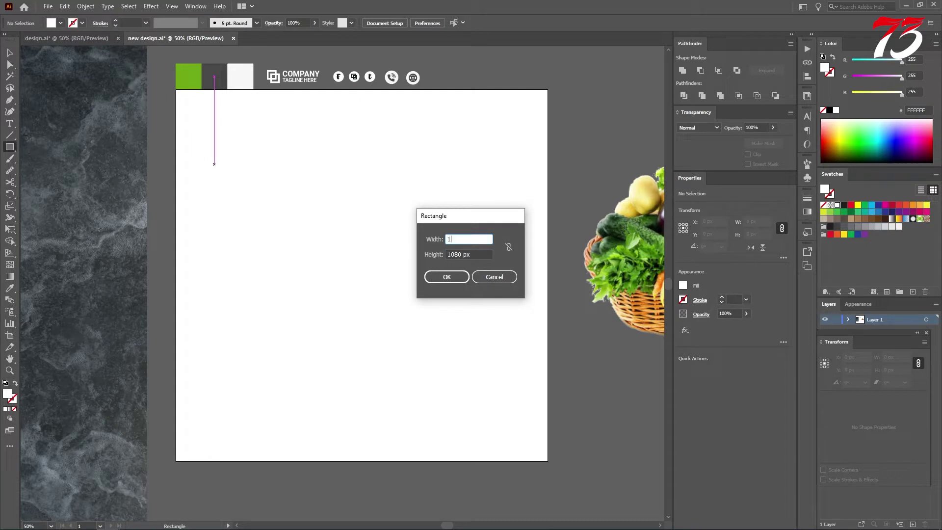
{"action": "type", "text": "080"}
{"action": "key", "text": "Tab"}
{"action": "type", "text": "10"}
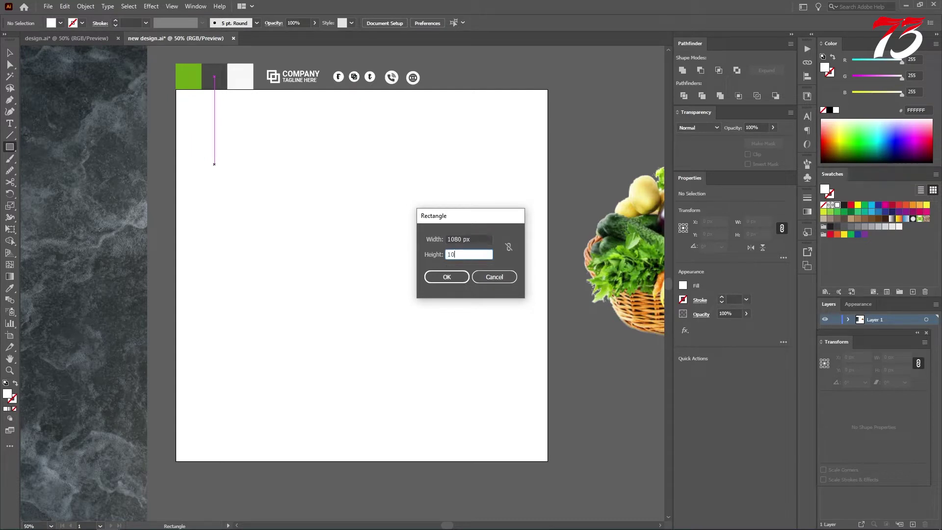
{"action": "type", "text": "80"}
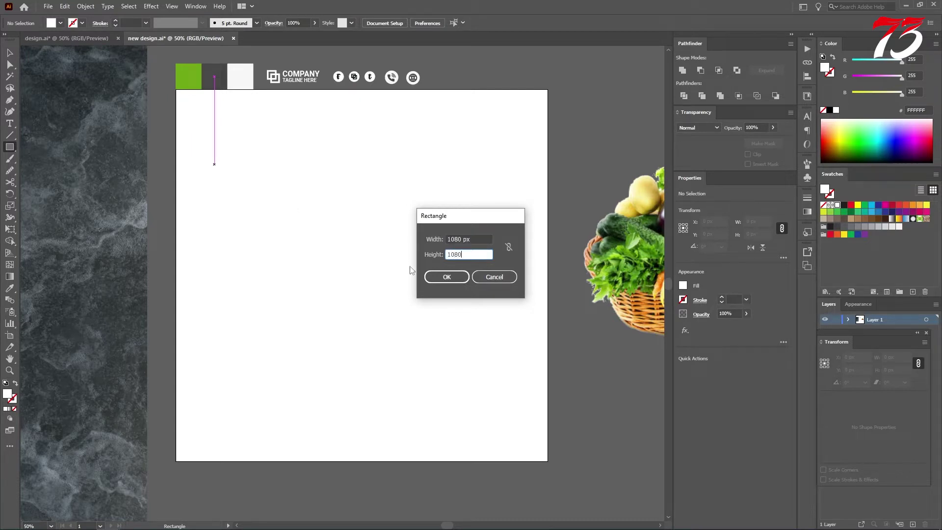
{"action": "left_click", "coordinate": [438, 277]}
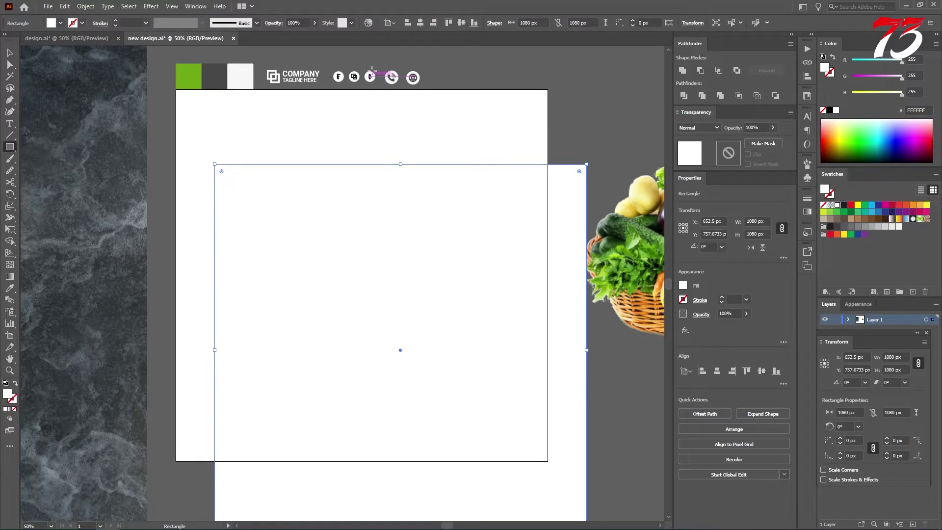
- Align the square to the artboard, centring it horizontally and vertically
{"action": "left_click", "coordinate": [391, 23]}
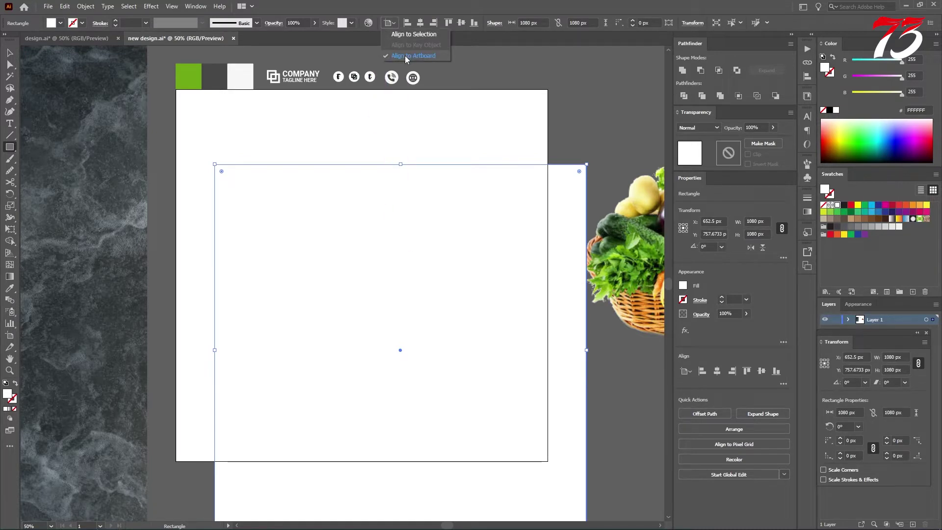
{"action": "left_click", "coordinate": [405, 55]}
{"action": "left_click", "coordinate": [420, 23]}
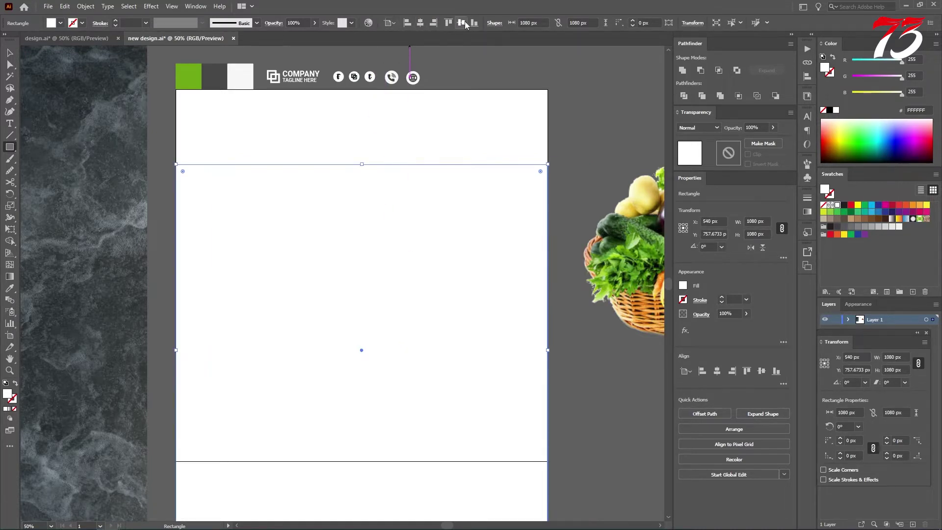
{"action": "left_click", "coordinate": [463, 22]}
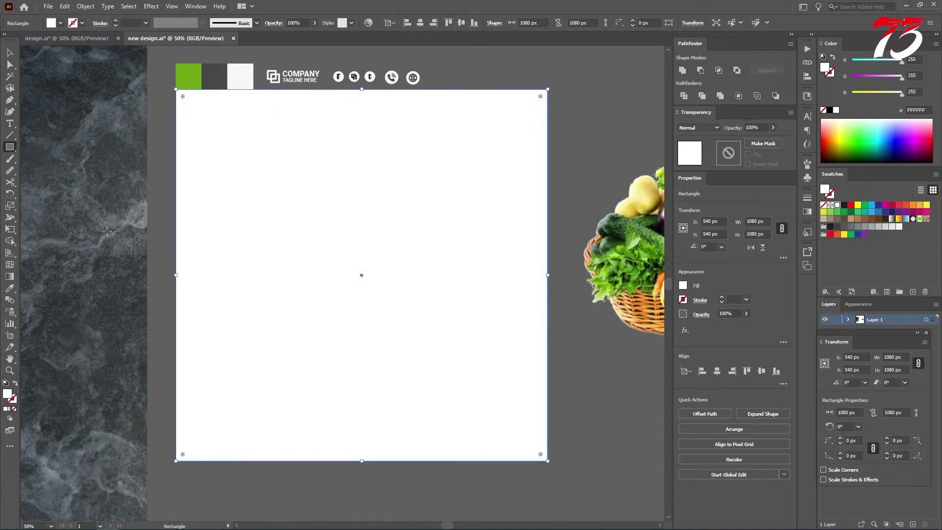
- Fill the background square with the green sampled from the green colour square above the artboard
{"action": "left_click", "coordinate": [10, 288]}
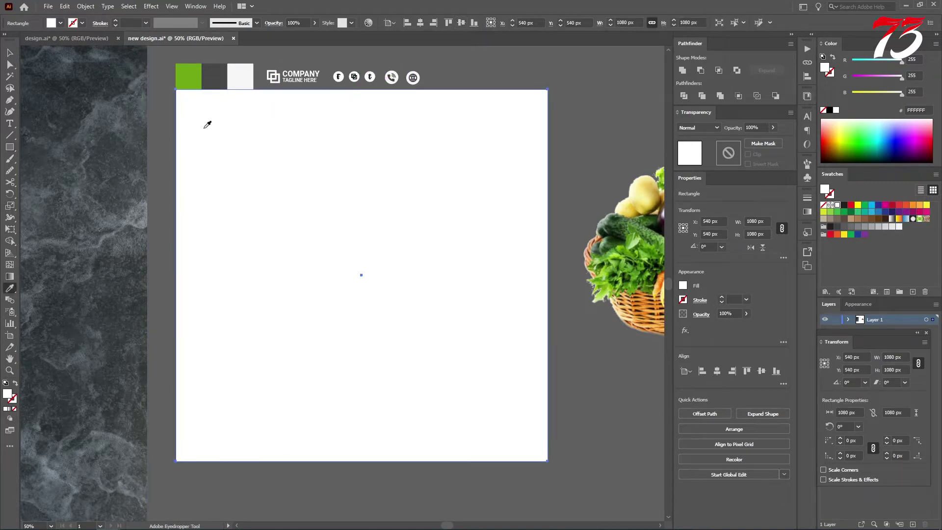
{"action": "left_click", "coordinate": [196, 77]}
{"action": "left_click", "coordinate": [10, 53]}
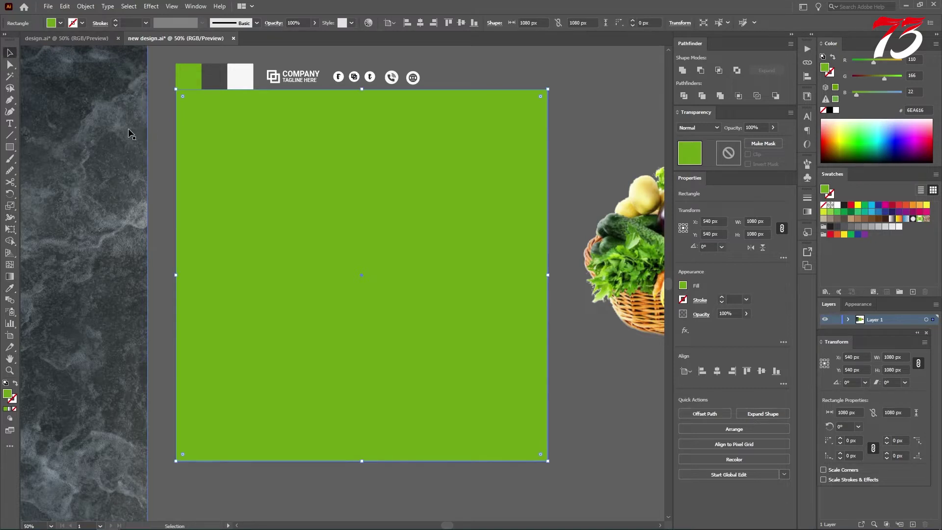
- Move the dark marble texture image over the green square and bring it to the front
{"action": "left_click", "coordinate": [157, 142]}
{"action": "left_click_drag", "start_coordinate": [90, 190], "coordinate": [362, 199]}
{"action": "key", "text": "ctrl+minus"}
{"action": "left_click_drag", "start_coordinate": [208, 210], "coordinate": [187, 211]}
{"action": "key", "text": "ctrl+shift+bracketright"}
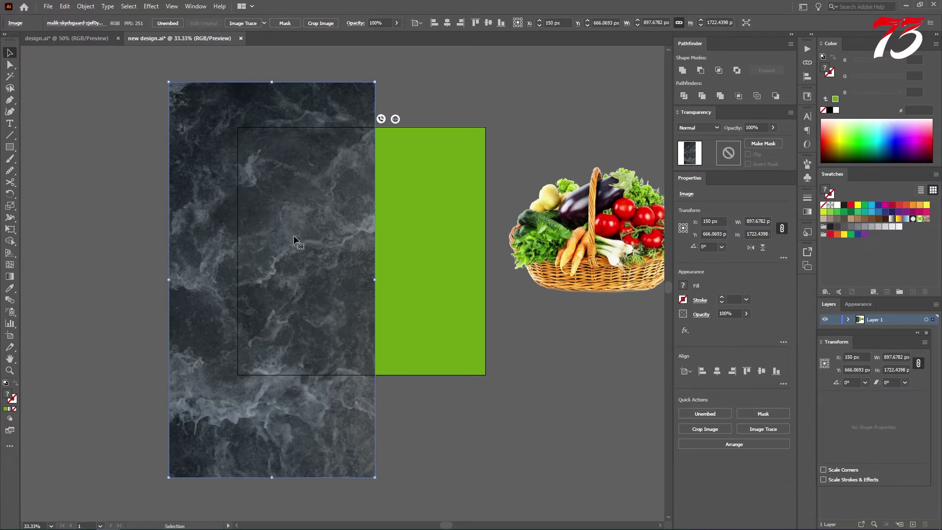
{"action": "left_click_drag", "start_coordinate": [313, 237], "coordinate": [380, 222]}
{"action": "scroll", "coordinate": [399, 224], "scroll_direction": "up", "scroll_amount": 1}
{"action": "scroll", "coordinate": [399, 226], "scroll_direction": "down", "scroll_amount": 1}
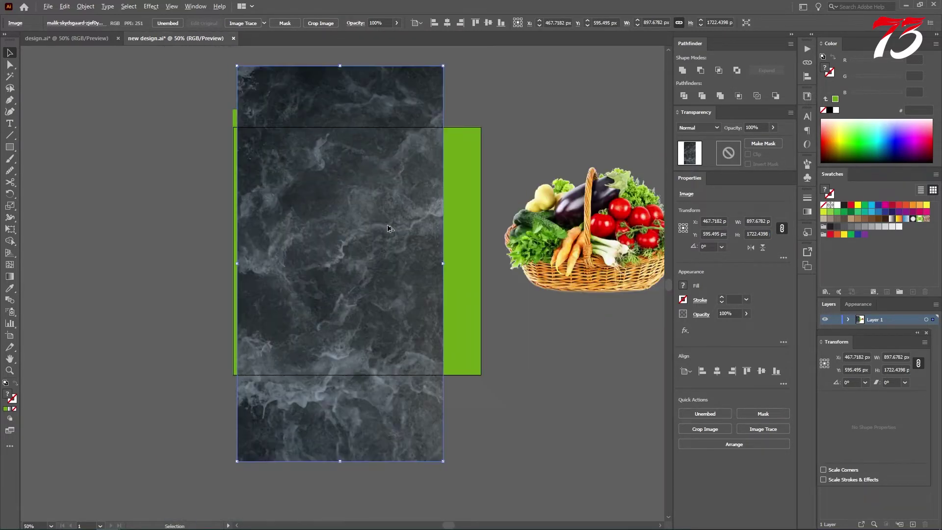
- Centre the texture image on the artboard and scale it proportionally to about 1108 px wide so it covers the square's full width
{"action": "left_click", "coordinate": [448, 24]}
{"action": "left_click", "coordinate": [488, 23]}
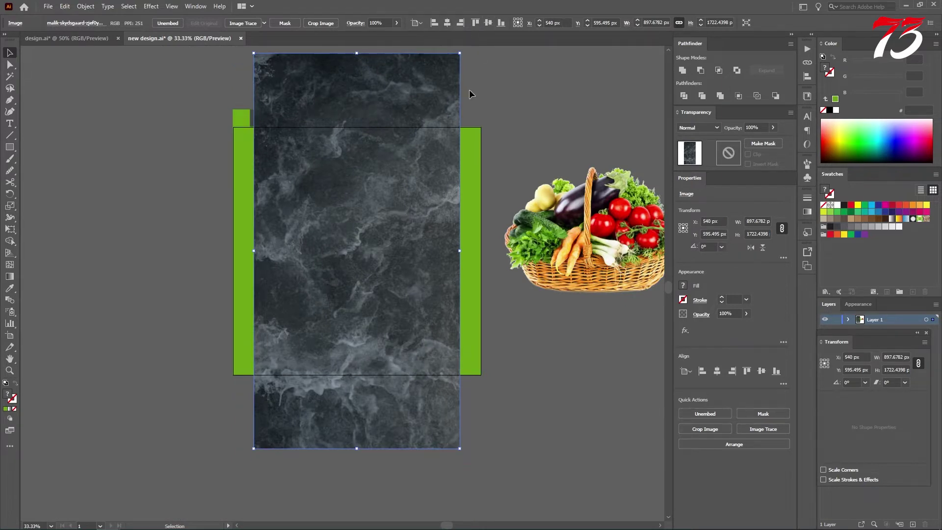
{"action": "left_click_drag", "start_coordinate": [461, 251], "coordinate": [484, 254]}
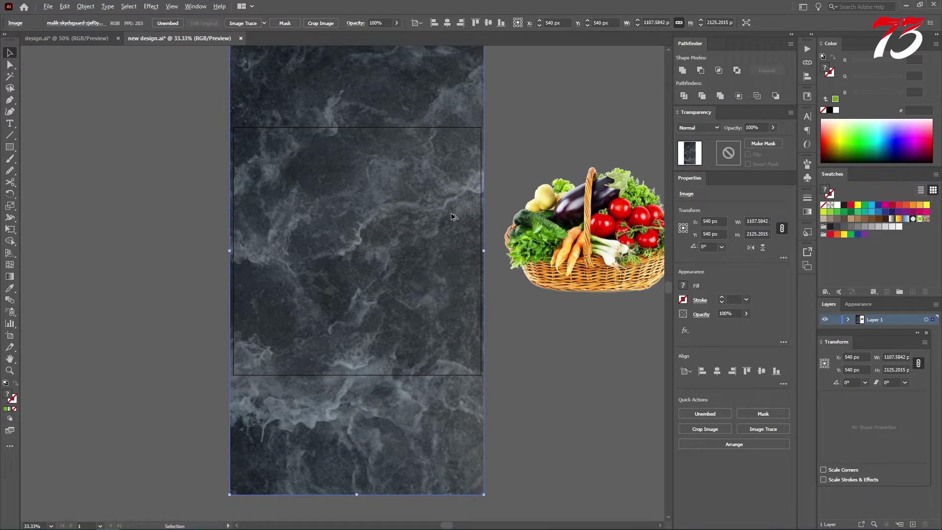
- Try the Multiply and Overlay blend modes on the texture image and settle on Soft Light
{"action": "key", "text": "space"}
{"action": "left_click_drag", "start_coordinate": [447, 210], "coordinate": [363, 224]}
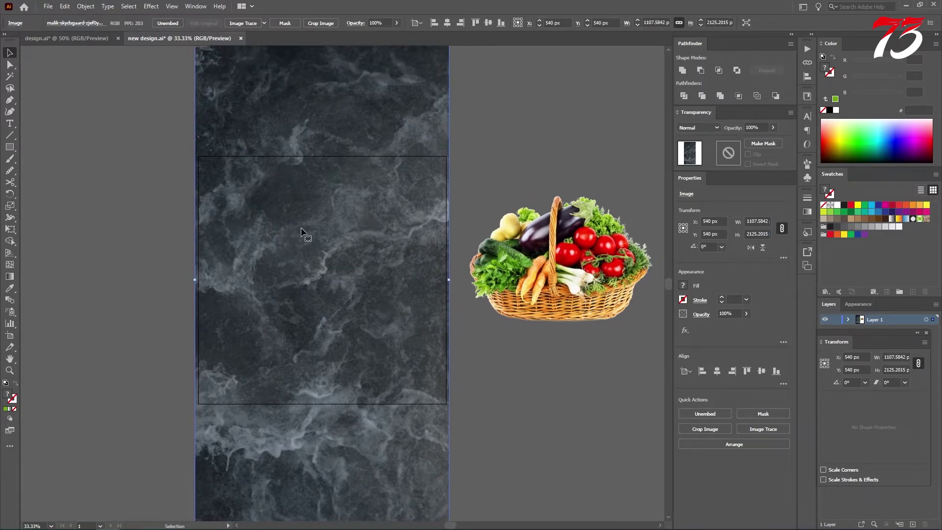
{"action": "left_click", "coordinate": [708, 128]}
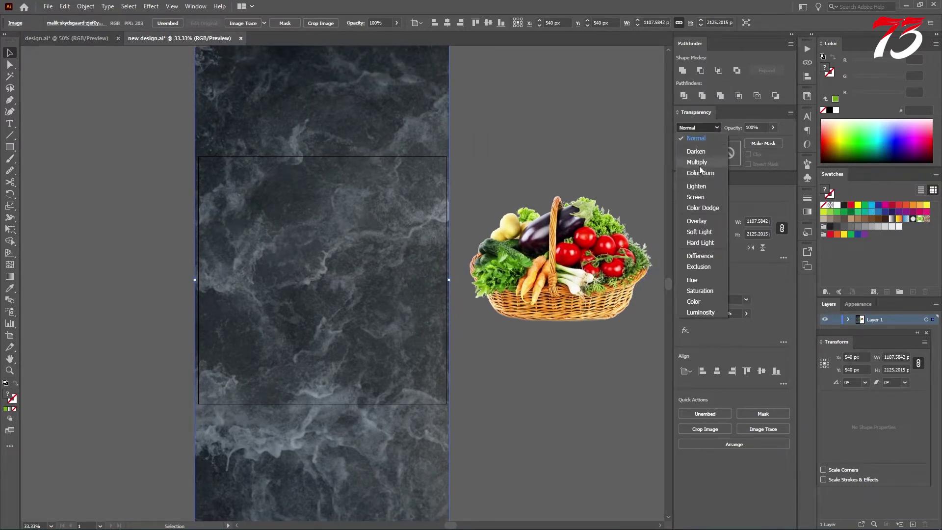
{"action": "left_click", "coordinate": [697, 162]}
{"action": "left_click", "coordinate": [705, 127]}
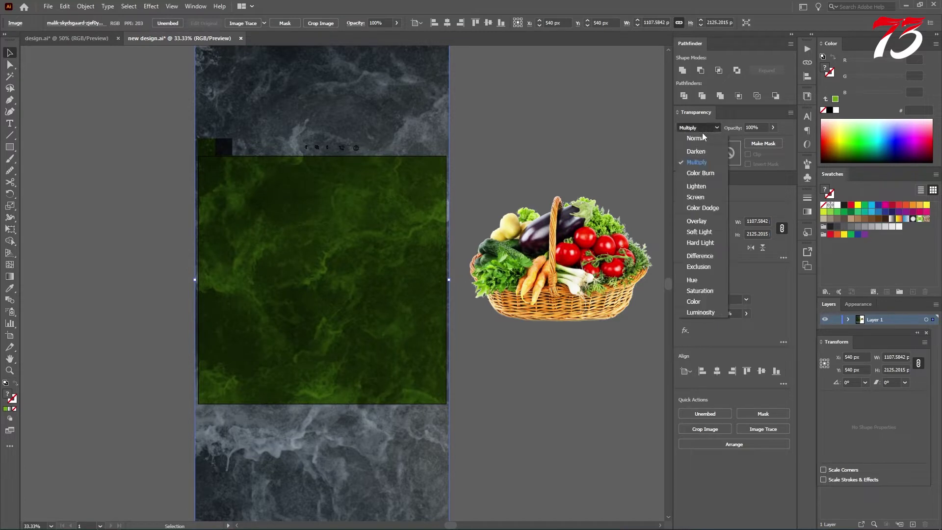
{"action": "left_click", "coordinate": [699, 221]}
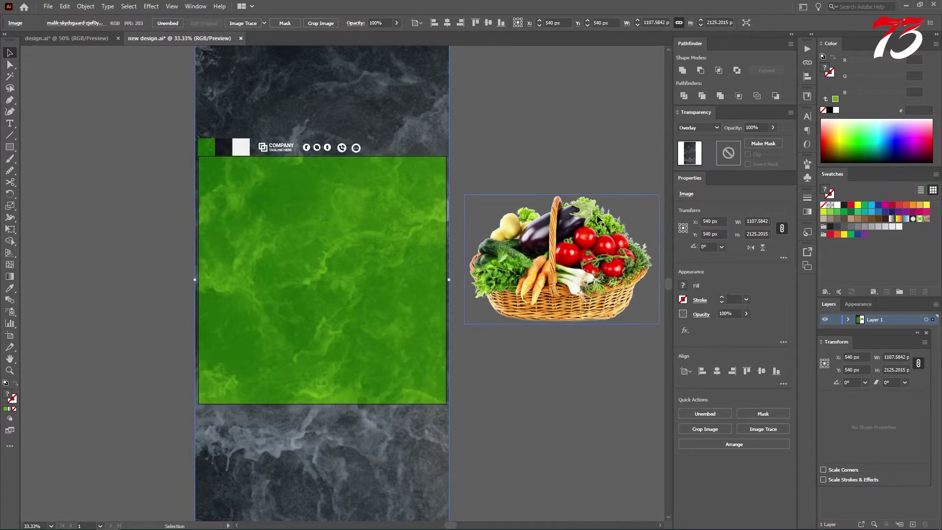
{"action": "left_click", "coordinate": [709, 128]}
{"action": "left_click", "coordinate": [699, 231]}
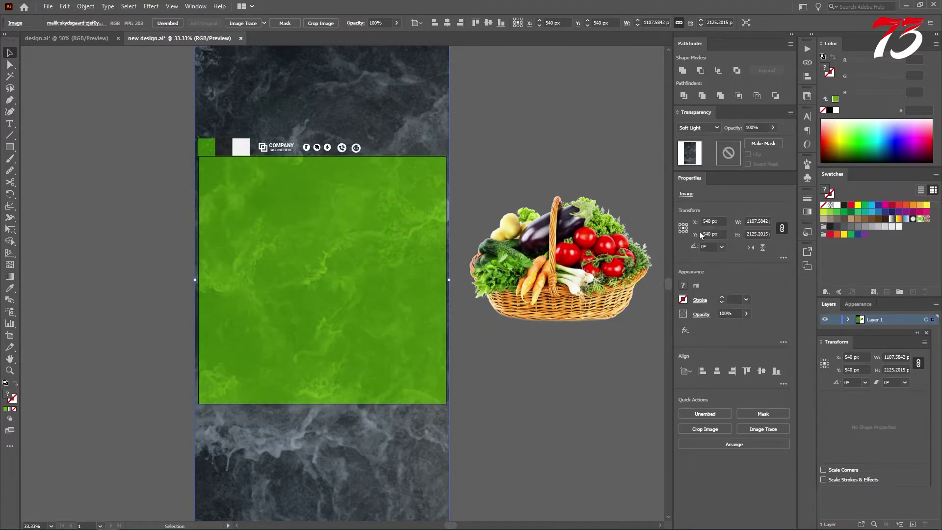
- Reduce the texture image's opacity to 41% and deselect it
{"action": "scroll", "coordinate": [355, 299], "scroll_direction": "up", "scroll_amount": 1}
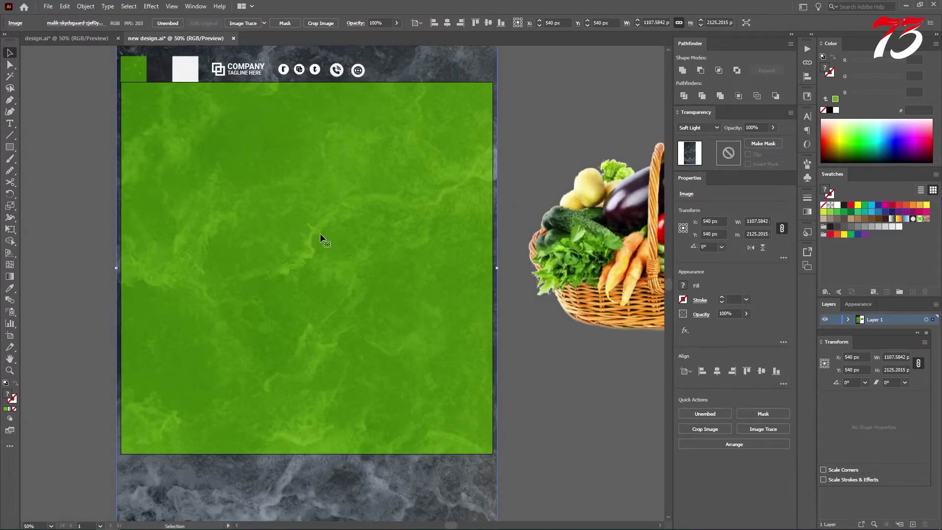
{"action": "left_click", "coordinate": [773, 127]}
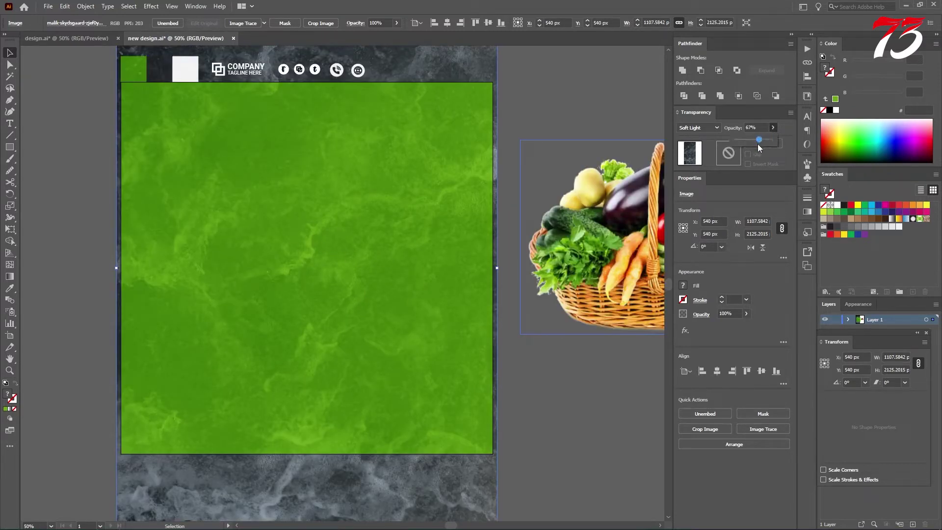
{"action": "left_click_drag", "start_coordinate": [758, 144], "coordinate": [754, 138]}
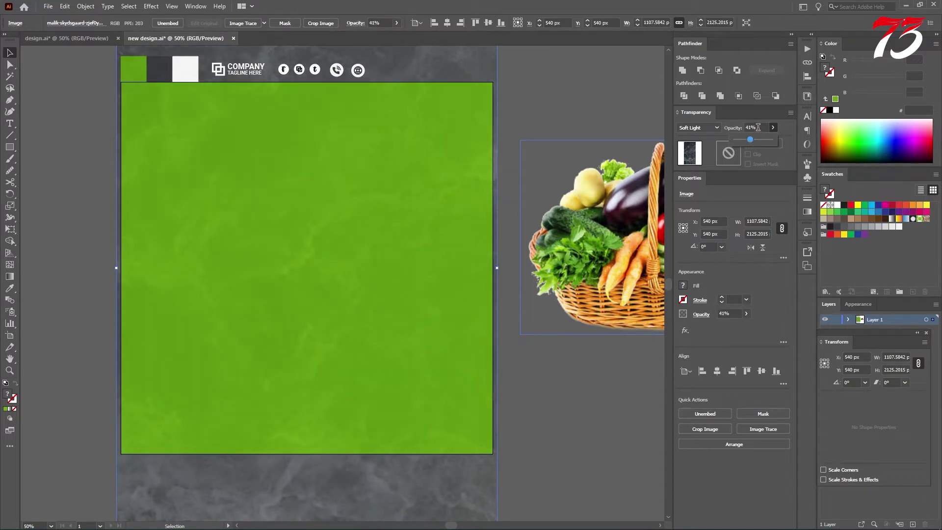
{"action": "left_click", "coordinate": [611, 113]}
- Draw a 1080 × 1080 px rectangle and centre it horizontally and vertically on the artboard
{"action": "scroll", "coordinate": [278, 191], "scroll_direction": "down", "scroll_amount": 1}
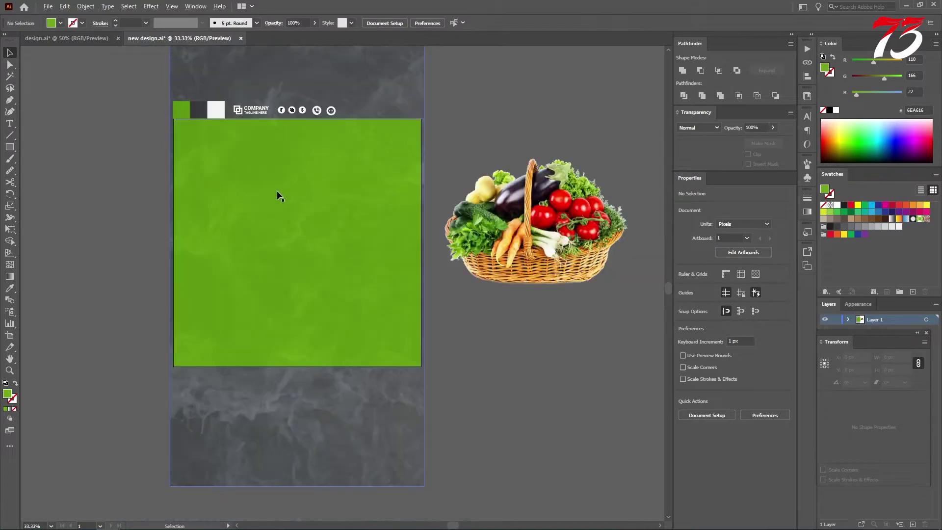
{"action": "left_click", "coordinate": [10, 147]}
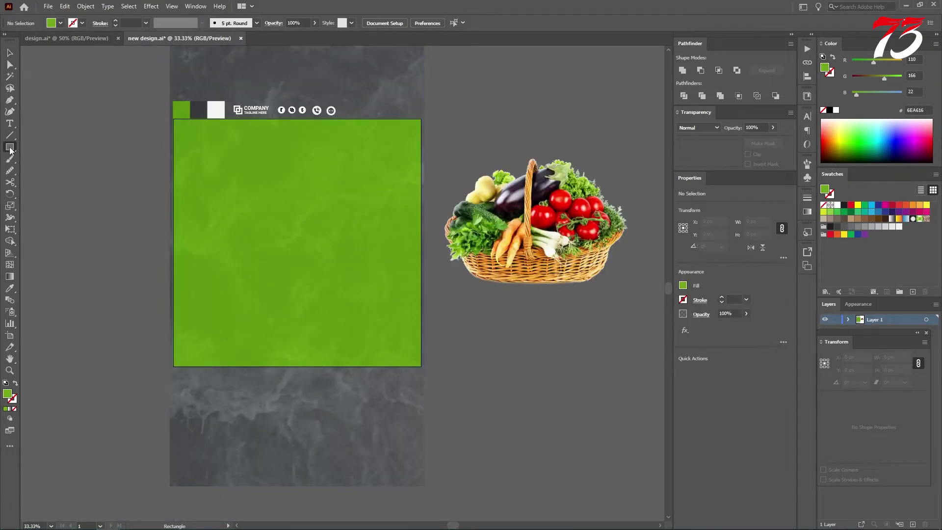
{"action": "left_click", "coordinate": [288, 201]}
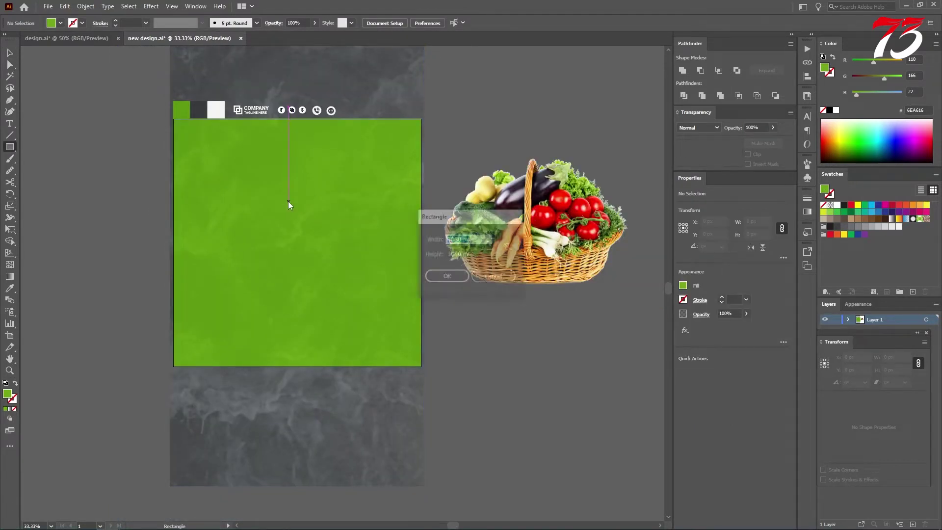
{"action": "left_click", "coordinate": [452, 280]}
{"action": "left_click", "coordinate": [420, 23]}
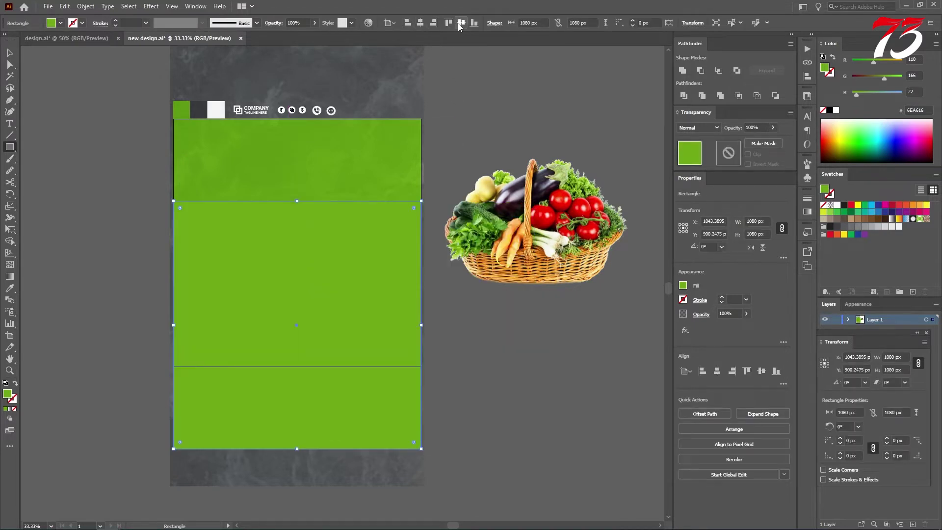
{"action": "left_click", "coordinate": [461, 23]}
- Clip the texture image to the new 1080 px square with a clipping mask
{"action": "key", "text": "v"}
{"action": "scroll", "coordinate": [270, 187], "scroll_direction": "up", "scroll_amount": 2}
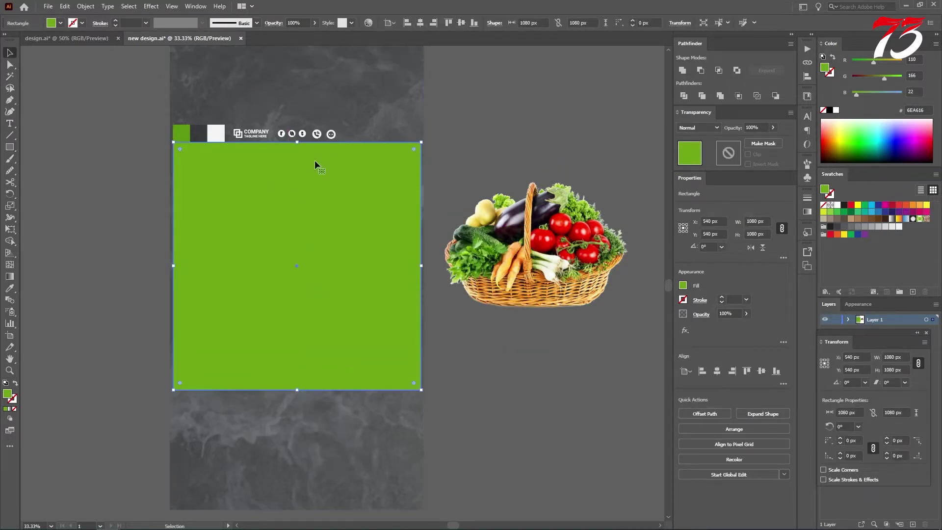
{"action": "left_click", "coordinate": [327, 86], "text": "shift"}
{"action": "right_click", "coordinate": [346, 93]}
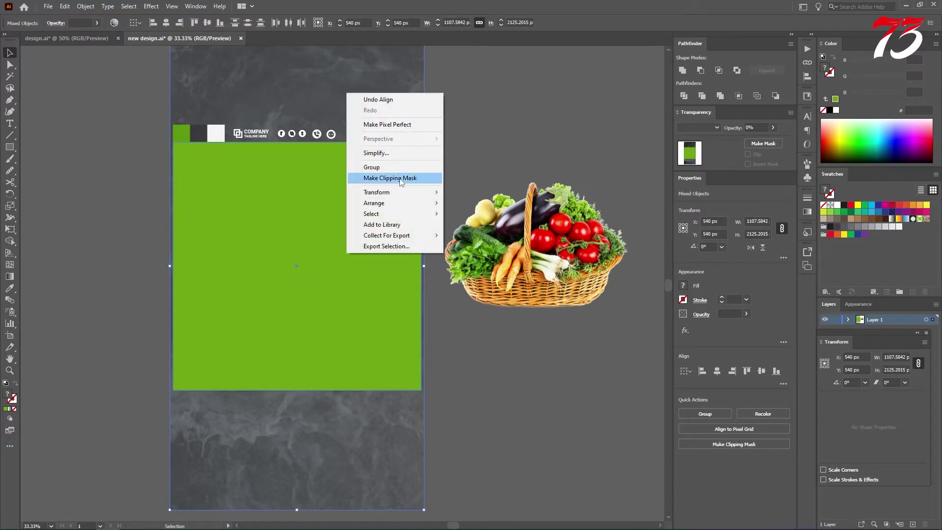
{"action": "left_click", "coordinate": [400, 178]}
{"action": "left_click", "coordinate": [442, 362]}
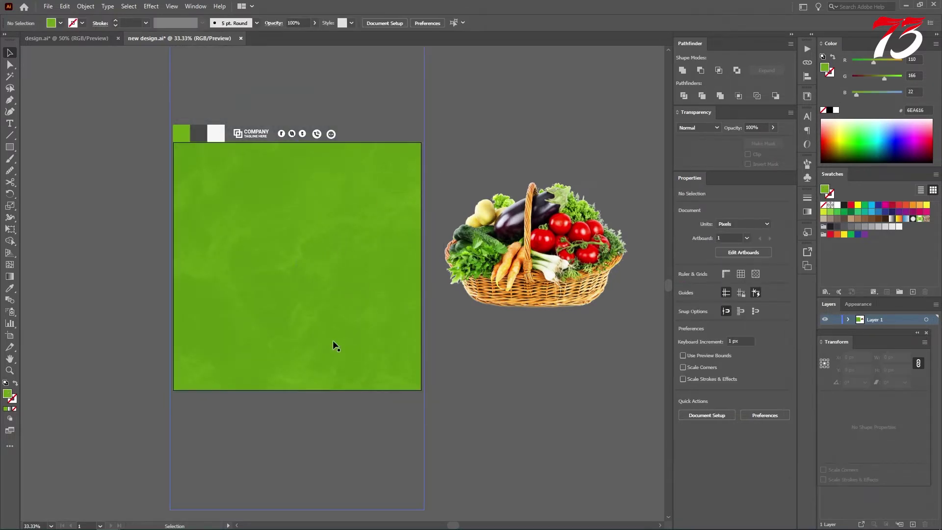
- Create a 50 × 50 px square on the empty canvas beside the artboard
{"action": "scroll", "coordinate": [298, 331], "scroll_direction": "up", "scroll_amount": 2}
{"action": "scroll", "coordinate": [279, 303], "scroll_direction": "left", "scroll_amount": 1}
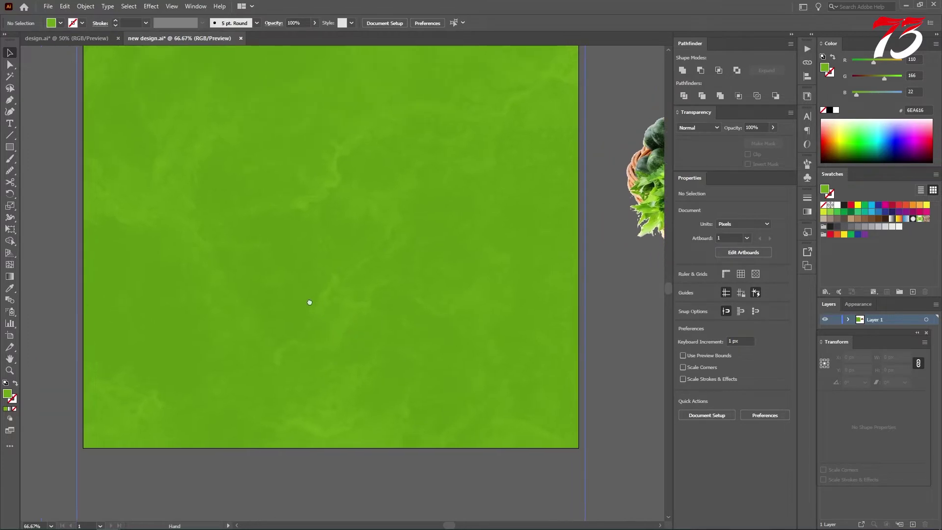
{"action": "scroll", "coordinate": [305, 300], "scroll_direction": "down", "scroll_amount": 1}
{"action": "scroll", "coordinate": [306, 301], "scroll_direction": "up", "scroll_amount": 1}
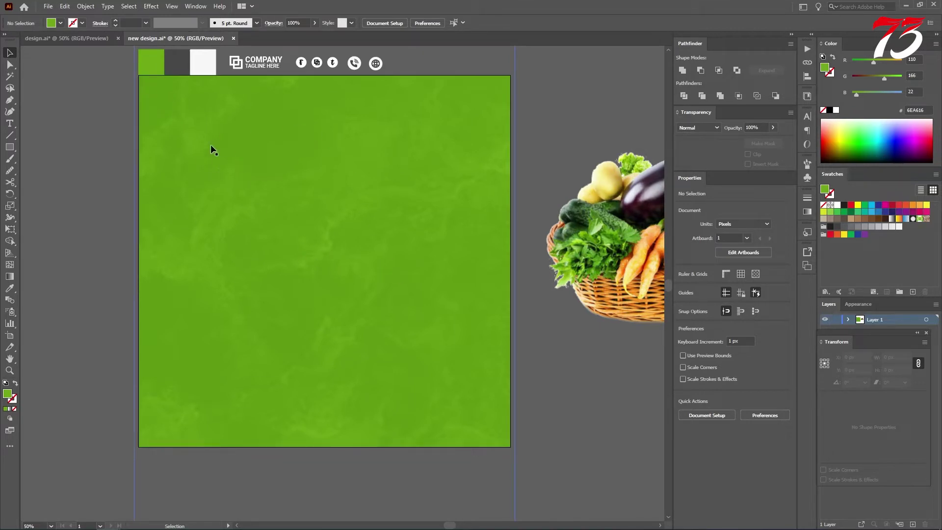
{"action": "left_click", "coordinate": [10, 147]}
{"action": "left_click", "coordinate": [66, 132]}
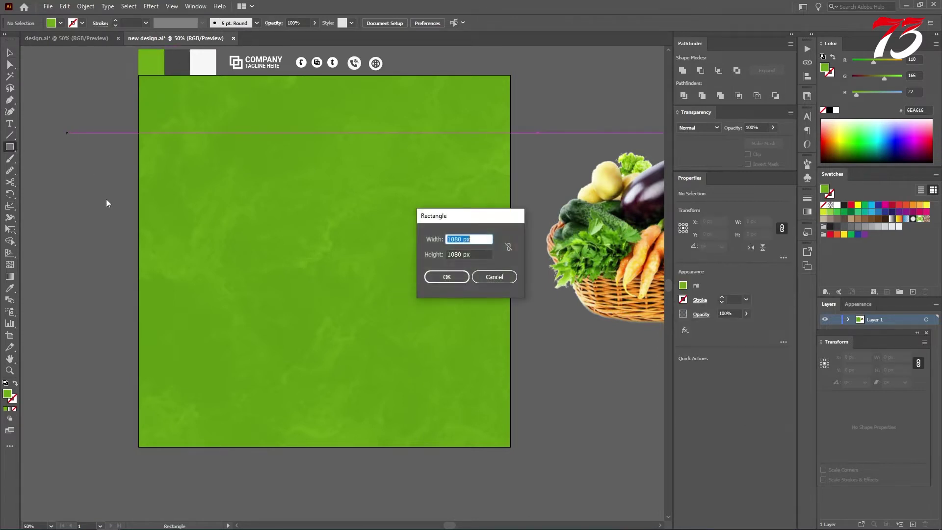
{"action": "type", "text": "50"}
{"action": "key", "text": "Tab"}
{"action": "type", "text": "5"}
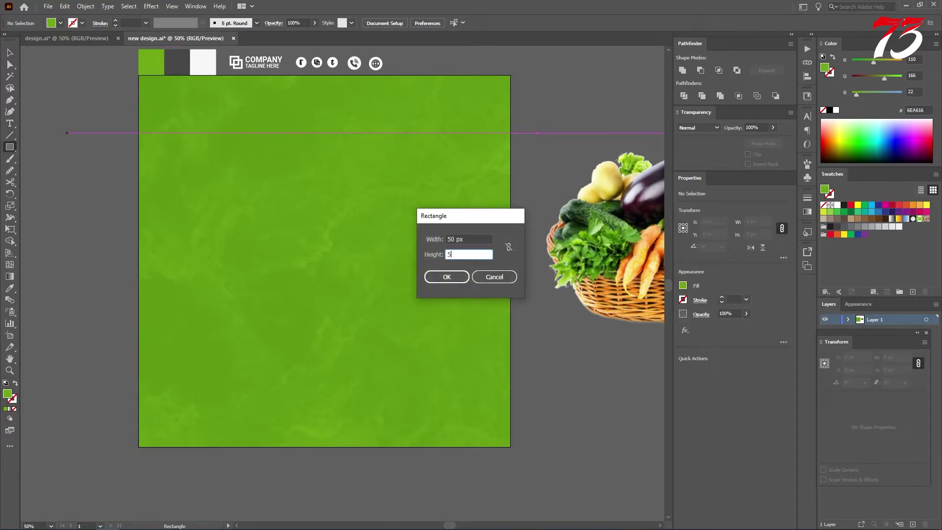
{"action": "key", "text": "Return"}
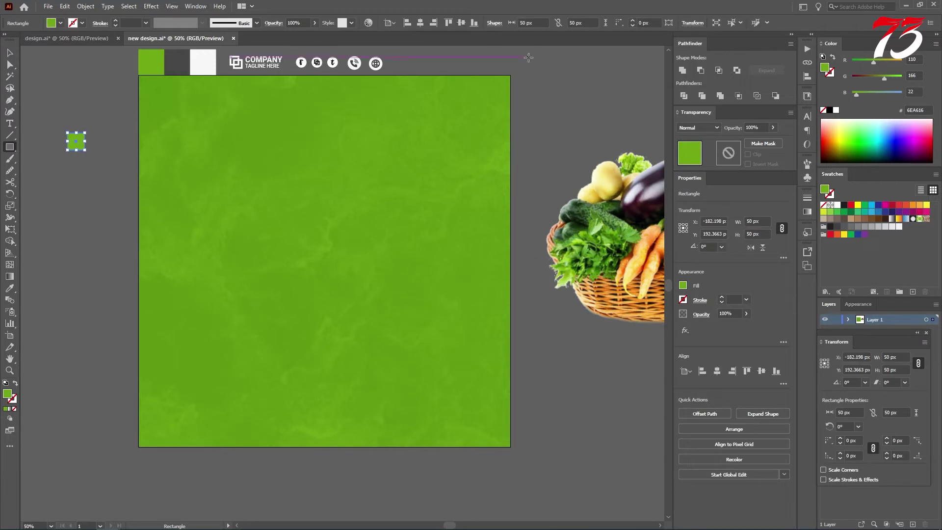
- Fill the small square with black and align it to the artboard's top-left corner
{"action": "left_click", "coordinate": [843, 206]}
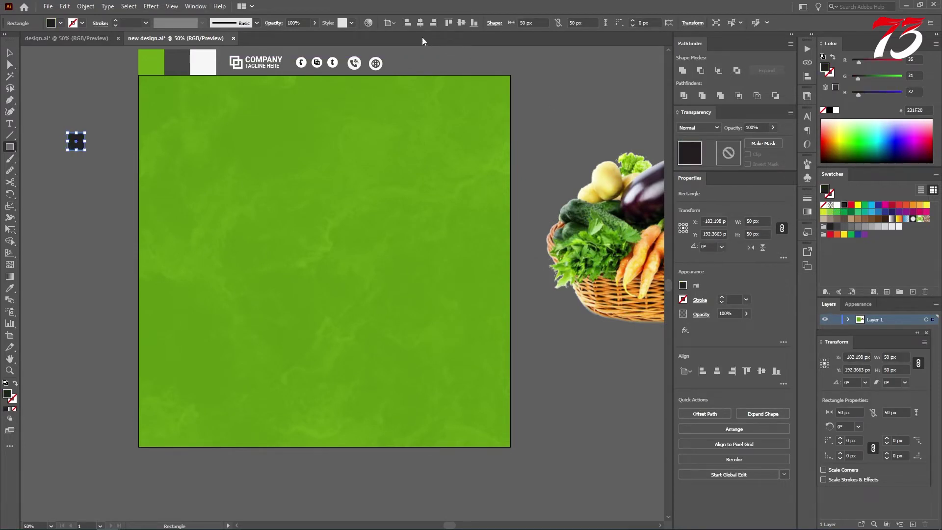
{"action": "left_click", "coordinate": [408, 23]}
{"action": "left_click", "coordinate": [448, 23]}
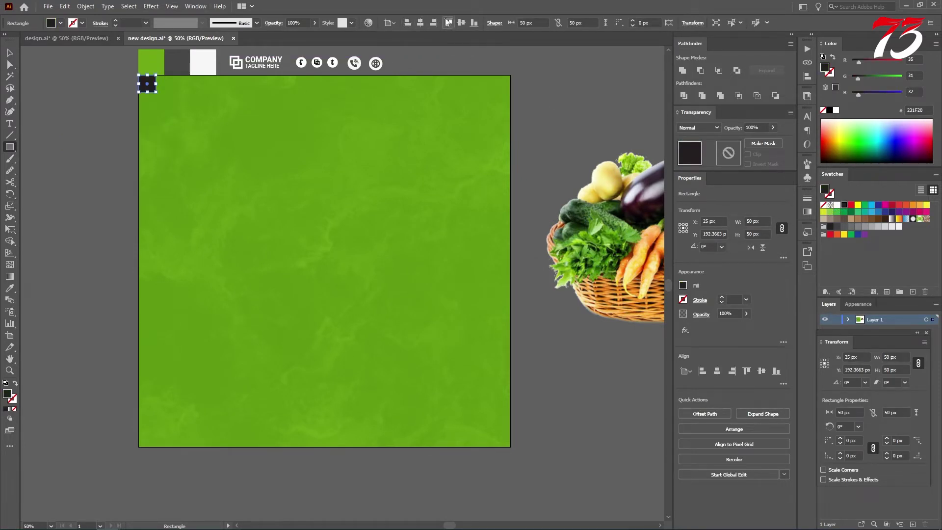
{"action": "key", "text": "ctrl+1"}
{"action": "key", "text": "v"}
{"action": "left_click", "coordinate": [89, 111]}
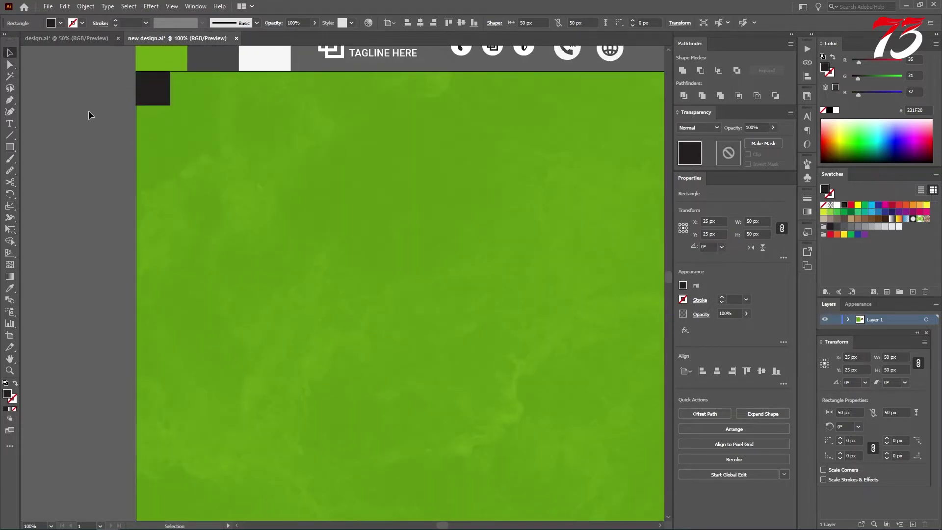
- Show the rulers and place a horizontal and a vertical guide at 50 px along the black square's inner edges
{"action": "key", "text": "a"}
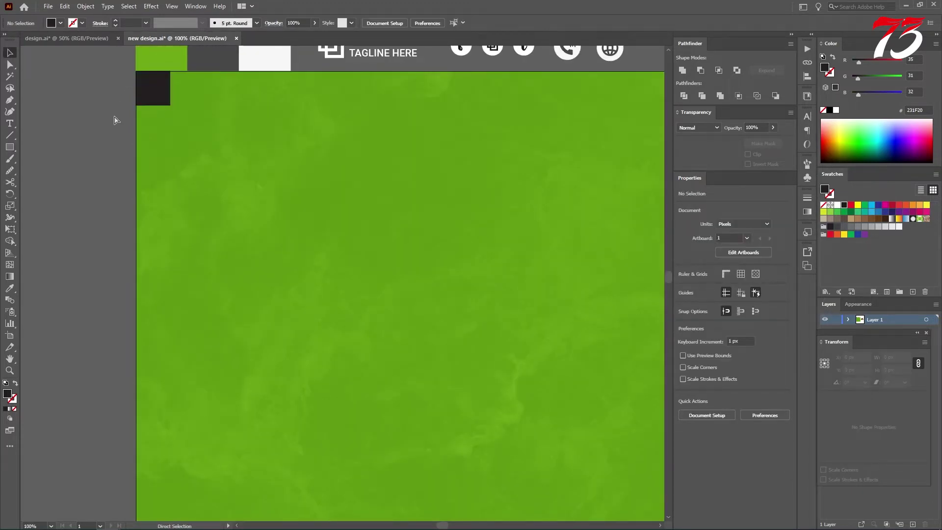
{"action": "key", "text": "ctrl+r"}
{"action": "key", "text": "v"}
{"action": "scroll", "coordinate": [160, 53], "scroll_direction": "up", "scroll_amount": 3}
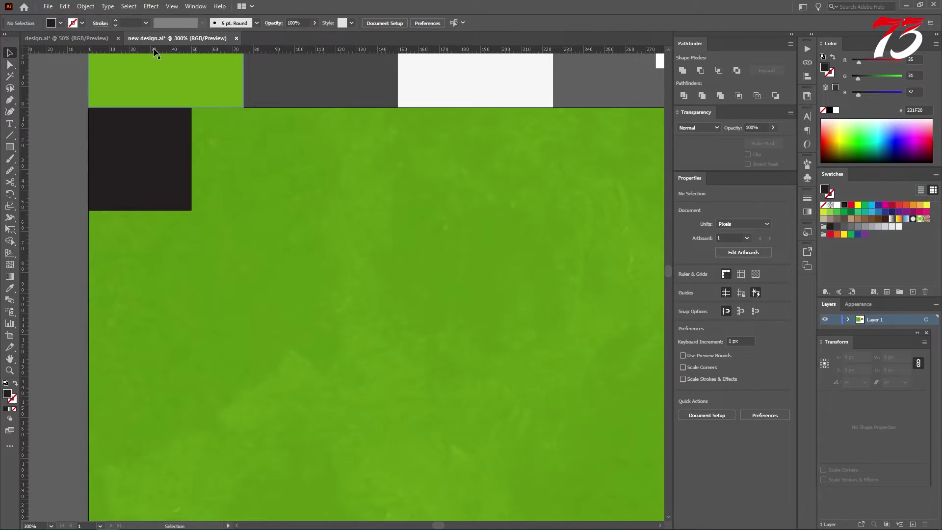
{"action": "left_click_drag", "start_coordinate": [156, 53], "coordinate": [149, 208]}
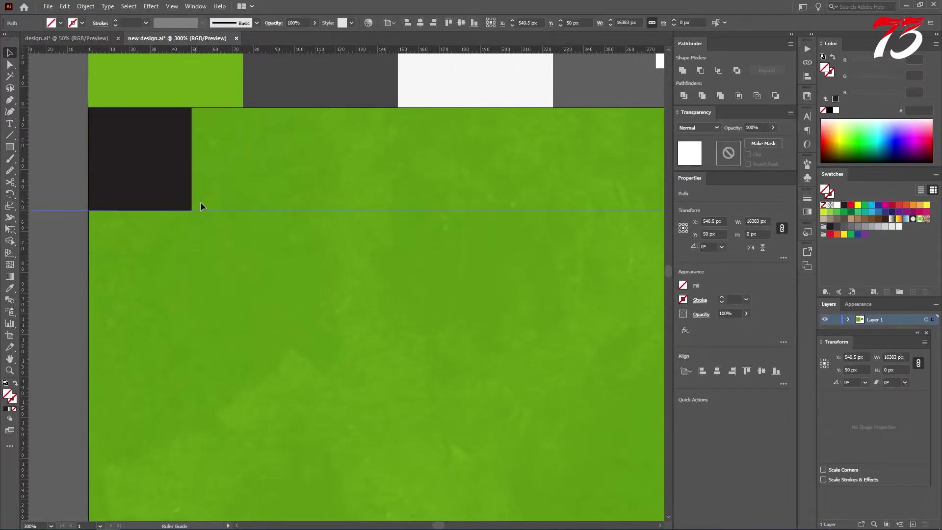
{"action": "scroll", "coordinate": [191, 182], "scroll_direction": "down", "scroll_amount": 4}
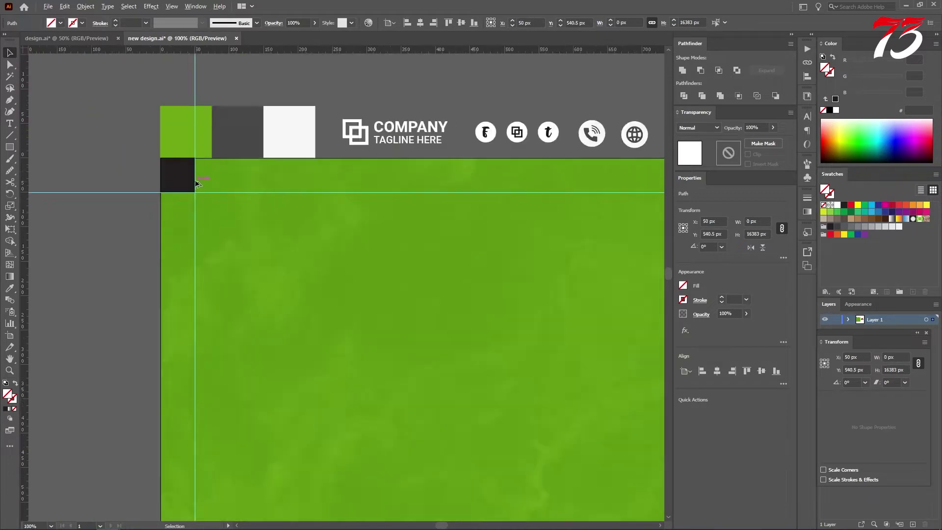
- Align the black square to the artboard's bottom-right corner
{"action": "left_click", "coordinate": [189, 178]}
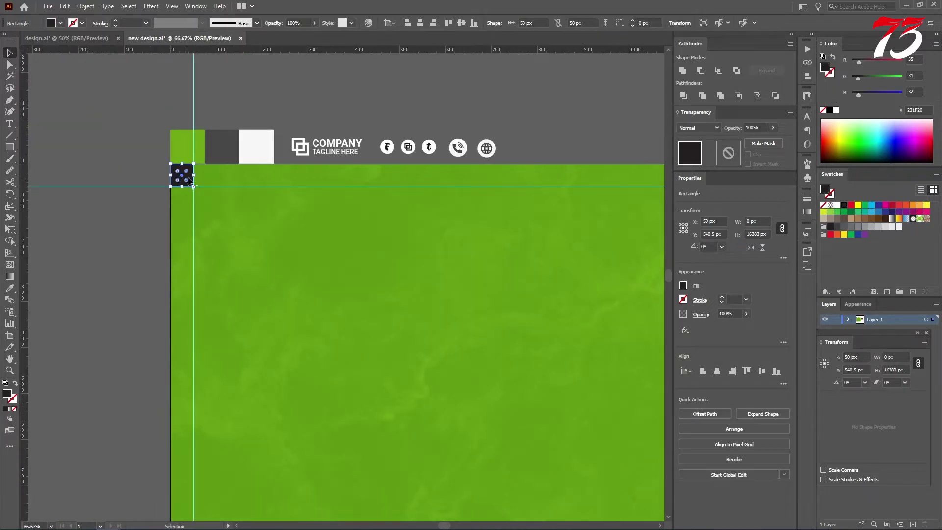
{"action": "left_click", "coordinate": [433, 22]}
{"action": "scroll", "coordinate": [465, 126], "scroll_direction": "down", "scroll_amount": 8}
{"action": "scroll", "coordinate": [465, 126], "scroll_direction": "right", "scroll_amount": 5}
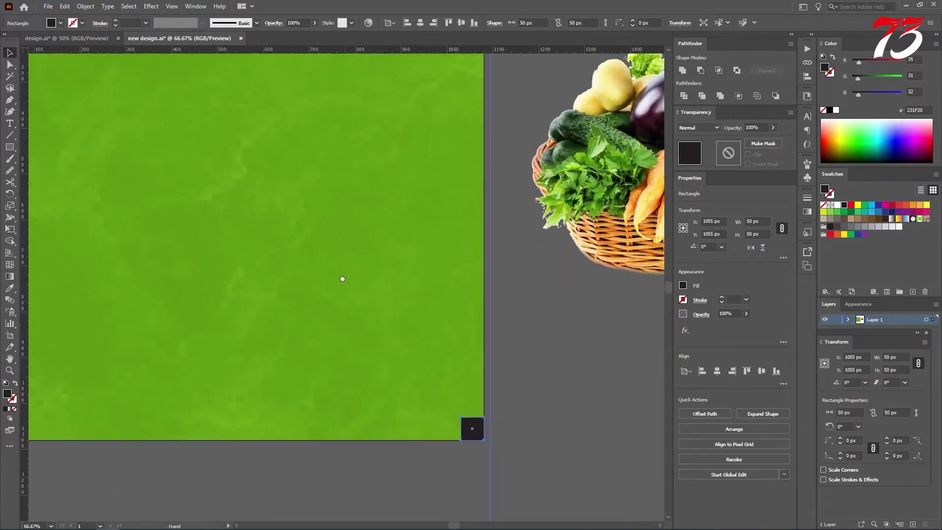
- Place a vertical guide at 1030 px and a horizontal guide along the black square's inner edges at the bottom-right corner
{"action": "scroll", "coordinate": [467, 357], "scroll_direction": "up", "scroll_amount": 3}
{"action": "scroll", "coordinate": [440, 308], "scroll_direction": "up", "scroll_amount": 1}
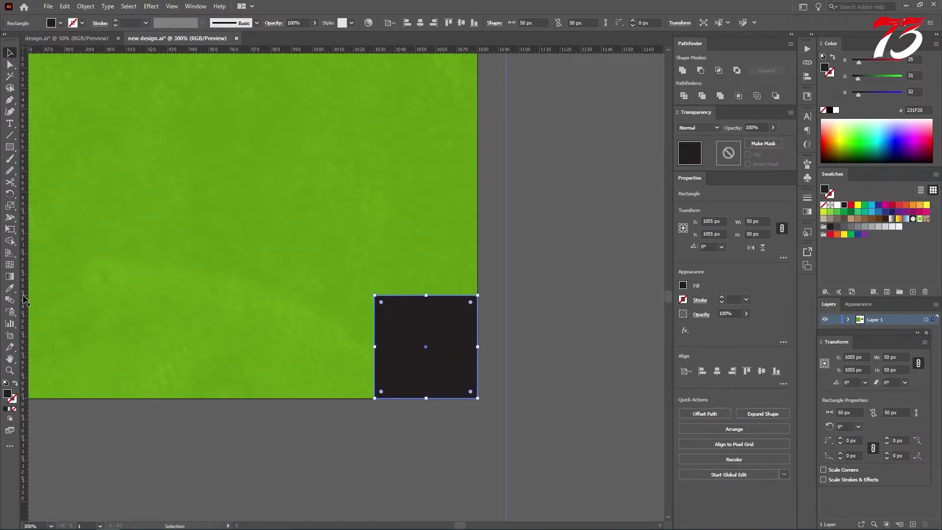
{"action": "left_click_drag", "start_coordinate": [25, 300], "coordinate": [379, 326]}
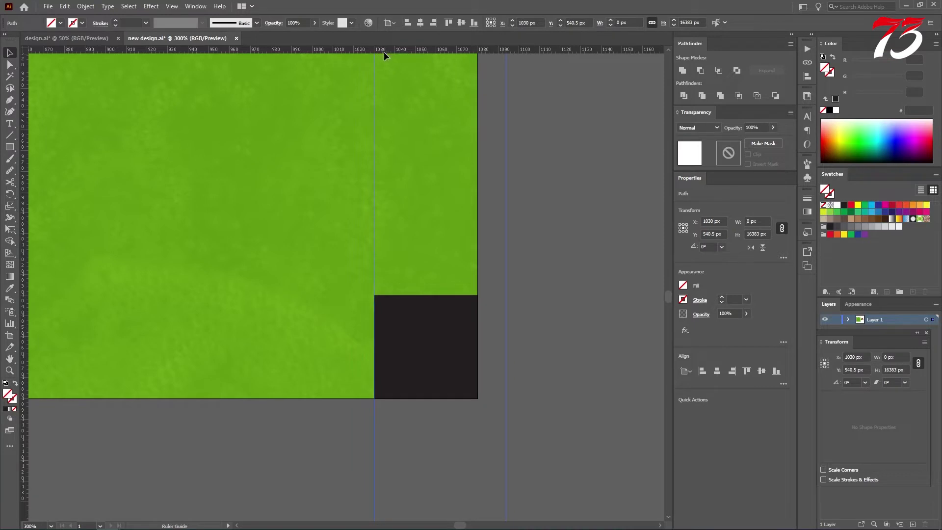
{"action": "left_click", "coordinate": [519, 349]}
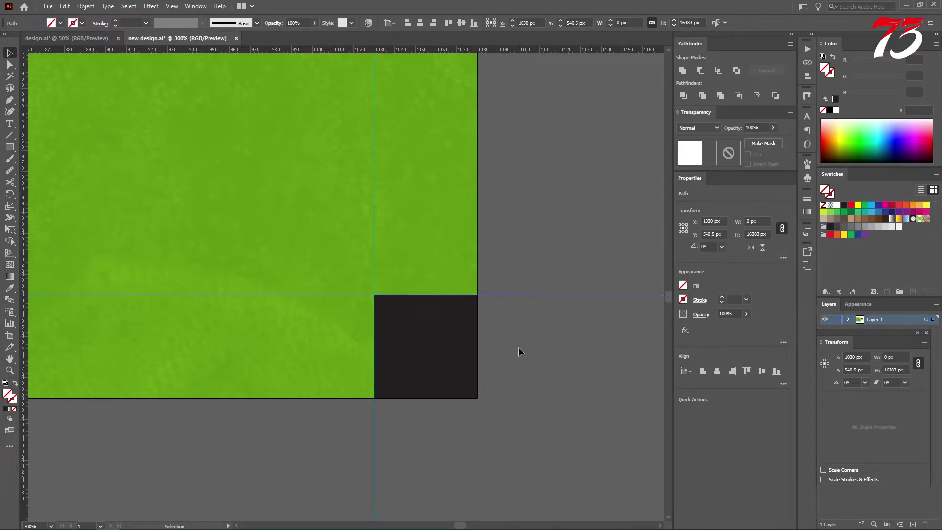
- Delete the black square from the artboard's bottom-right corner, leaving the four margin guides
{"action": "scroll", "coordinate": [474, 323], "scroll_direction": "down", "scroll_amount": 4}
{"action": "scroll", "coordinate": [480, 322], "scroll_direction": "down", "scroll_amount": 2}
{"action": "left_click_drag", "start_coordinate": [471, 324], "coordinate": [502, 331]}
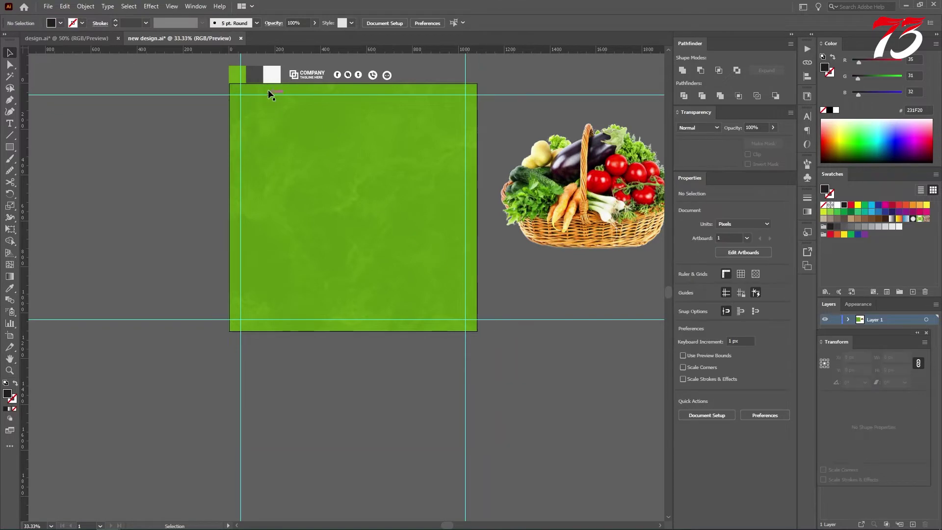
- Move the company logo onto the artboard and fit it into the top-left corner of the margin guides
{"action": "scroll", "coordinate": [268, 90], "scroll_direction": "up", "scroll_amount": 1}
{"action": "left_click_drag", "start_coordinate": [331, 185], "coordinate": [308, 228]}
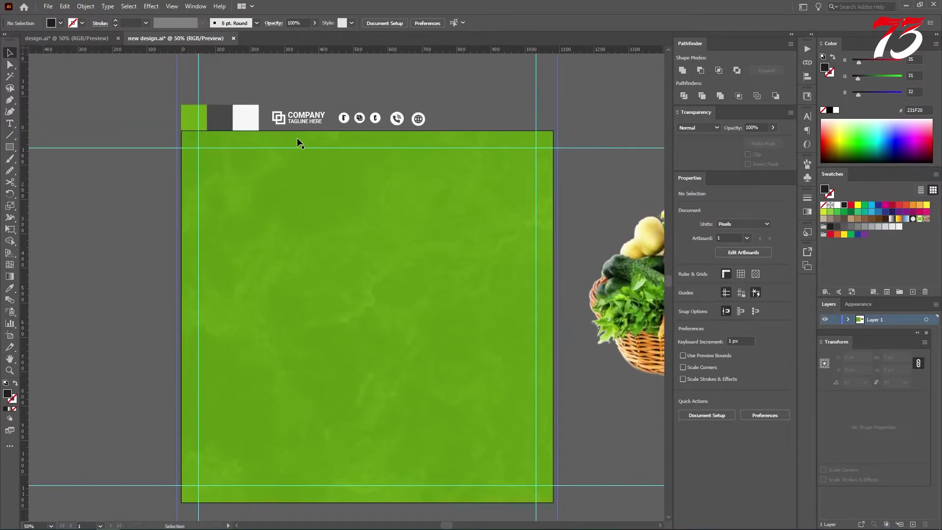
{"action": "mouse_move", "coordinate": [295, 122]}
{"action": "left_mouse_down"}
{"action": "mouse_move", "coordinate": [220, 166]}
{"action": "mouse_move", "coordinate": [294, 122]}
{"action": "left_mouse_up"}
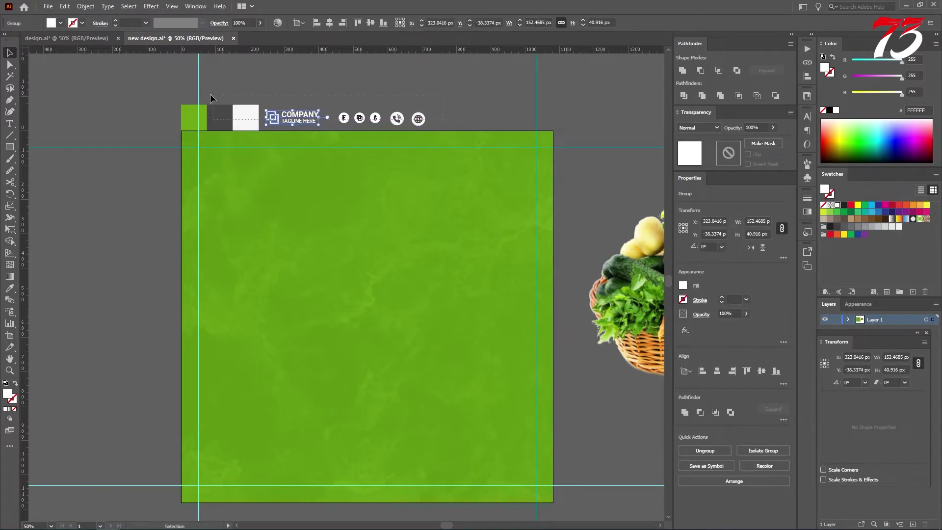
{"action": "key", "text": "ctrl+a"}
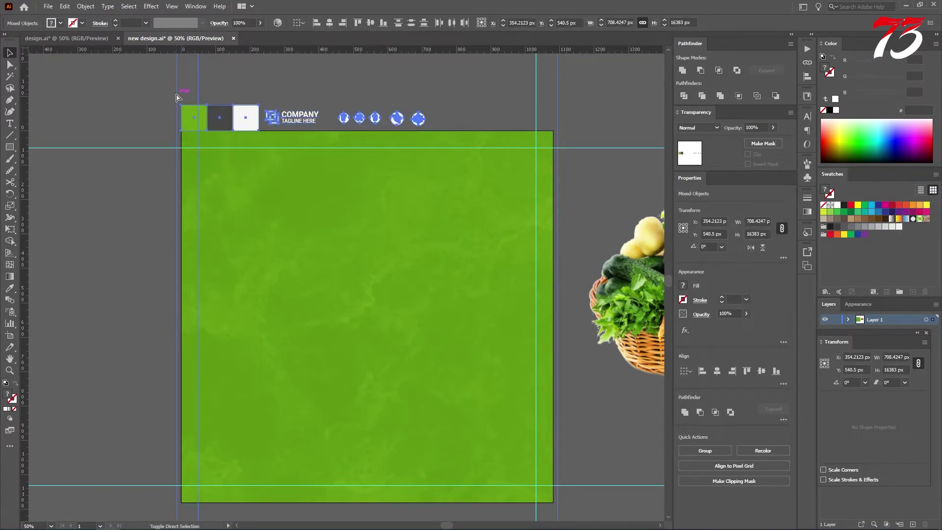
{"action": "left_click", "coordinate": [176, 96]}
{"action": "left_click_drag", "start_coordinate": [284, 114], "coordinate": [197, 178]}
{"action": "scroll", "coordinate": [223, 157], "scroll_direction": "up", "scroll_amount": 2}
{"action": "scroll", "coordinate": [193, 146], "scroll_direction": "up", "scroll_amount": 3}
{"action": "scroll", "coordinate": [197, 178], "scroll_direction": "down", "scroll_amount": 4}
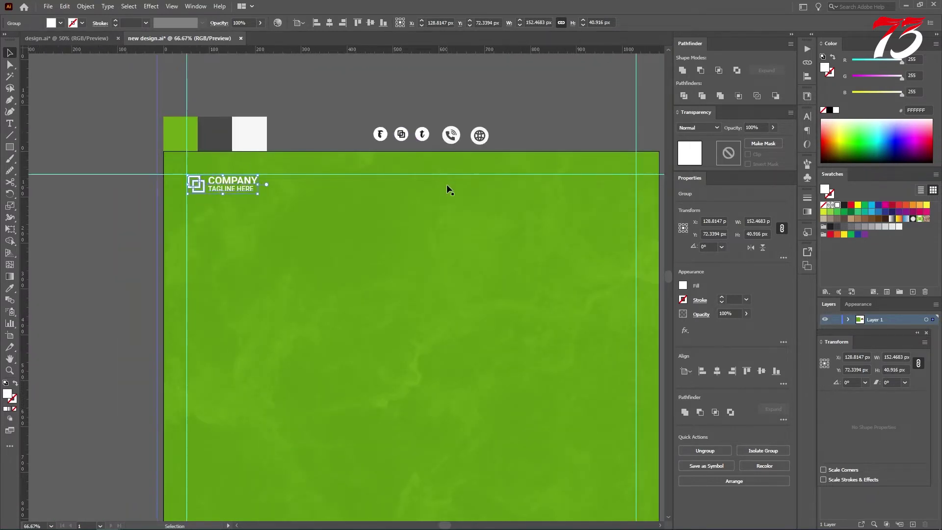
- Move the group of three social media icons into the top-right corner of the margin guides, level with the logo
{"action": "scroll", "coordinate": [447, 184], "scroll_direction": "right", "scroll_amount": 5}
{"action": "left_click_drag", "start_coordinate": [320, 114], "coordinate": [526, 173]}
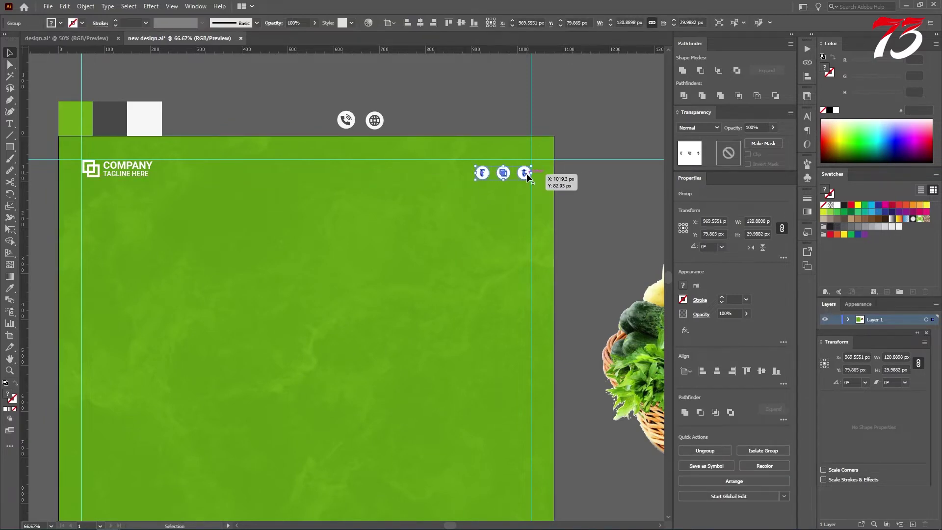
{"action": "scroll", "coordinate": [520, 178], "scroll_direction": "up", "scroll_amount": 4}
{"action": "left_click_drag", "start_coordinate": [462, 186], "coordinate": [457, 163]}
{"action": "scroll", "coordinate": [454, 160], "scroll_direction": "down", "scroll_amount": 5}
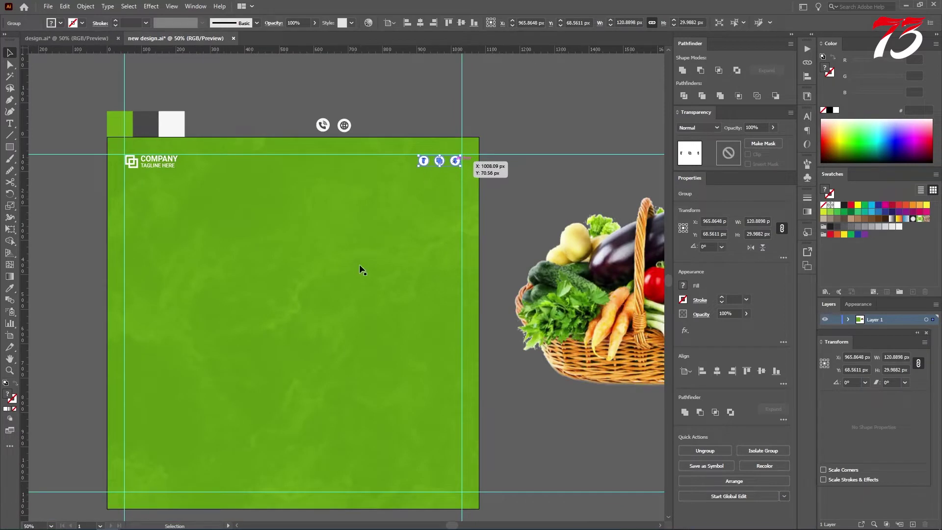
{"action": "key", "text": "space"}
{"action": "mouse_move", "coordinate": [361, 267]}
{"action": "left_mouse_down"}
{"action": "mouse_move", "coordinate": [363, 244]}
{"action": "mouse_move", "coordinate": [374, 245]}
{"action": "mouse_move", "coordinate": [359, 262]}
{"action": "left_mouse_up"}
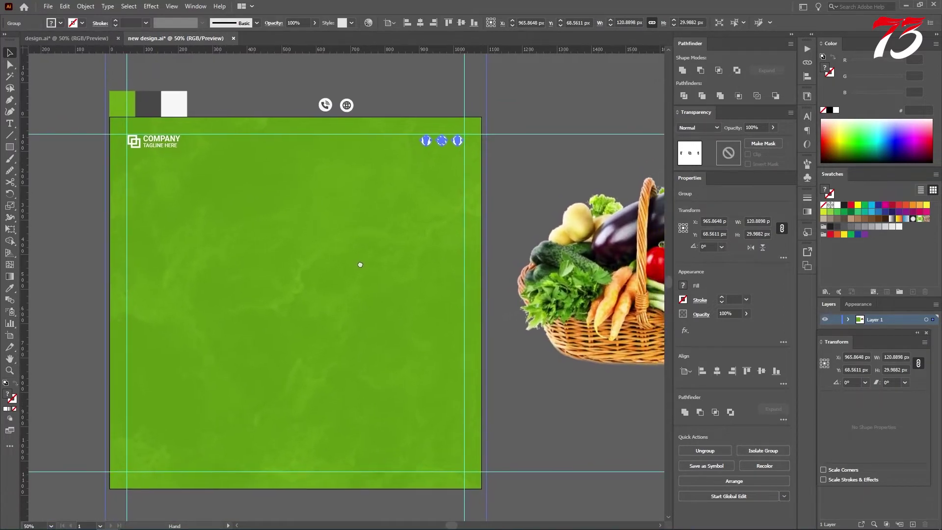
- Add the text "Today Special" on the upper part of the green artboard and scale it to about 452 px wide
{"action": "left_click", "coordinate": [516, 186]}
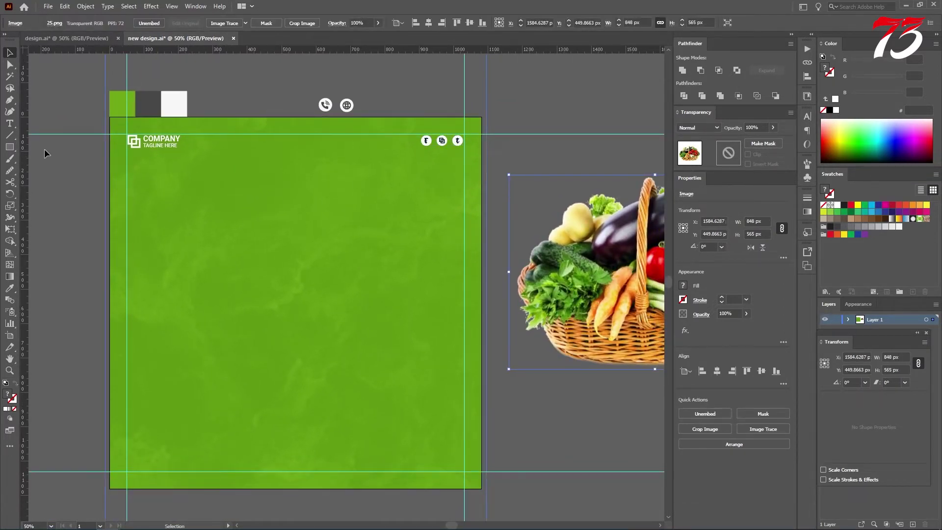
{"action": "left_click", "coordinate": [95, 42]}
{"action": "left_click", "coordinate": [101, 105]}
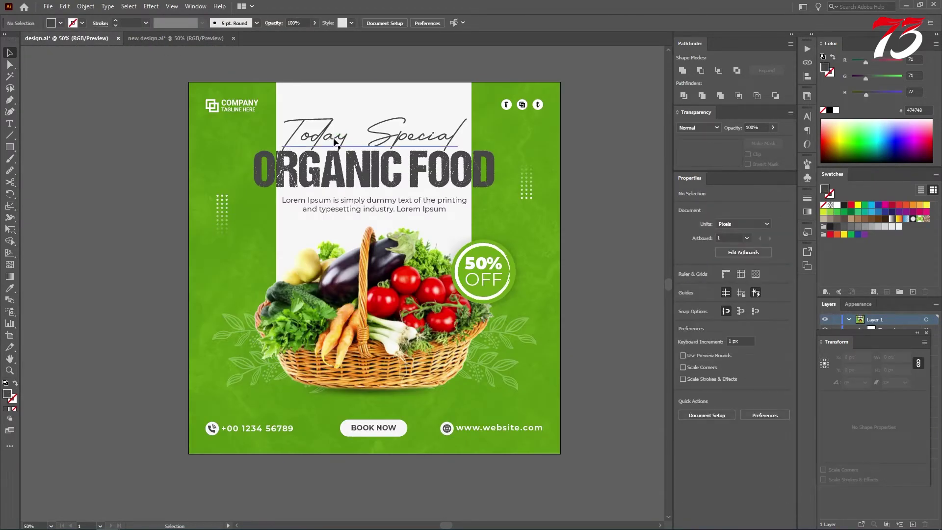
{"action": "left_click", "coordinate": [162, 37]}
{"action": "left_click", "coordinate": [9, 123]}
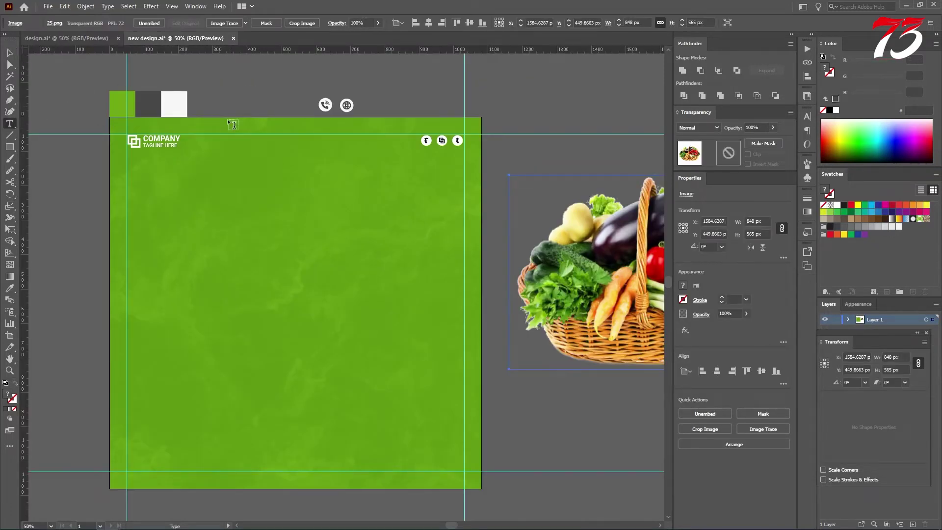
{"action": "left_click", "coordinate": [218, 191]}
{"action": "type", "text": "Today Special"}
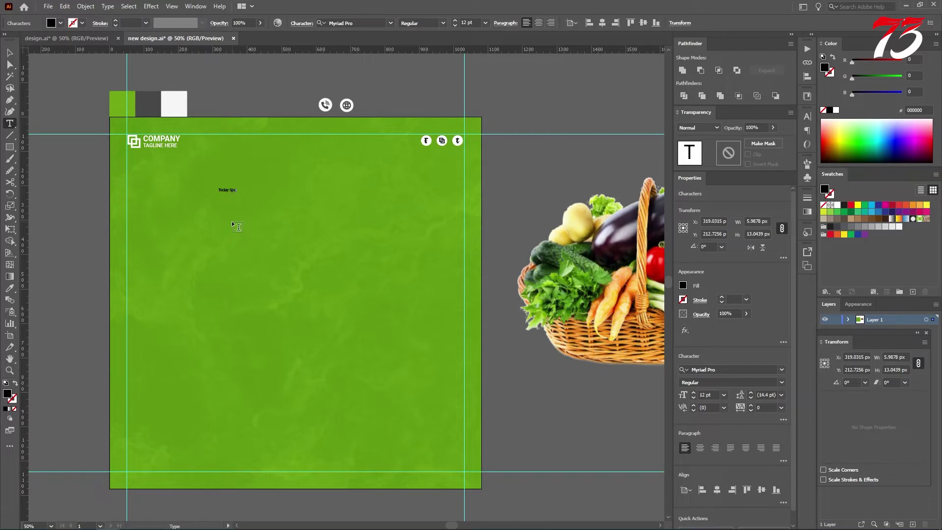
{"action": "left_click", "coordinate": [10, 53]}
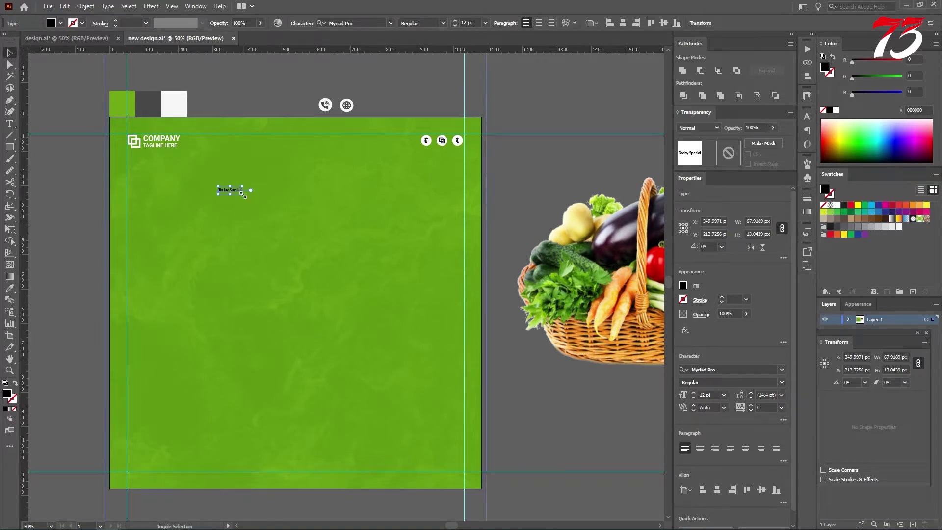
{"action": "left_click_drag", "start_coordinate": [242, 194], "coordinate": [375, 227]}
- Duplicate the "Today Special" text directly below itself and change the copy's wording to "Organic Food"
{"action": "mouse_move", "coordinate": [316, 209]}
{"action": "left_mouse_down"}
{"action": "mouse_move", "coordinate": [308, 170]}
{"action": "mouse_move", "coordinate": [303, 219]}
{"action": "left_mouse_up"}
{"action": "triple_click", "coordinate": [301, 218]}
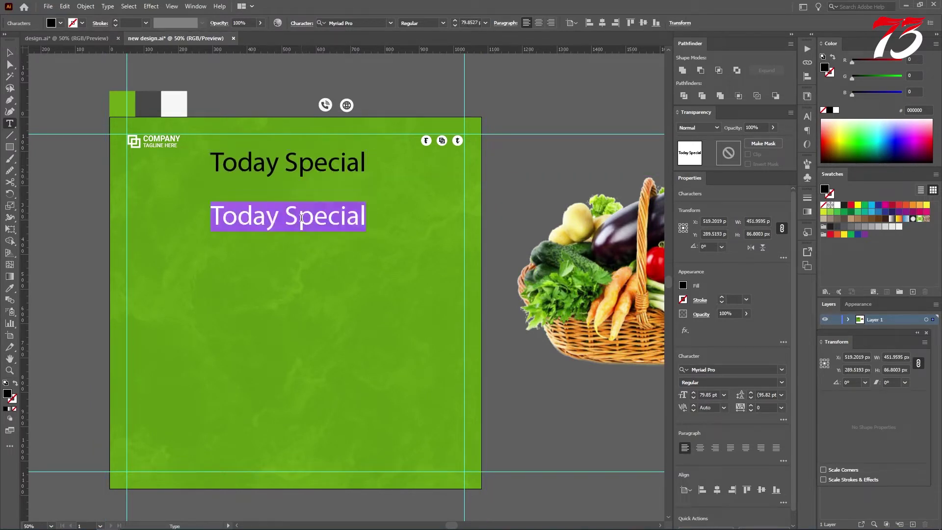
{"action": "type", "text": "Organic Fo"}
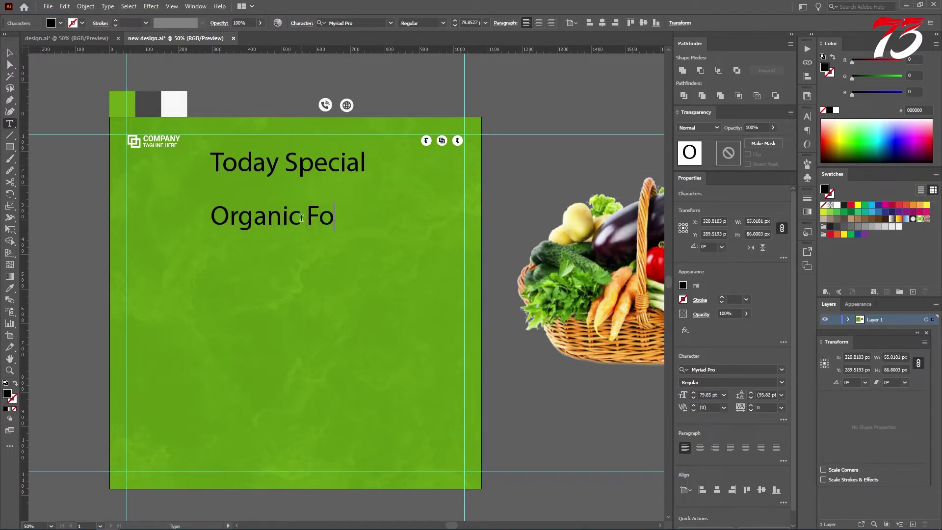
{"action": "type", "text": "od"}
{"action": "left_click", "coordinate": [9, 53]}
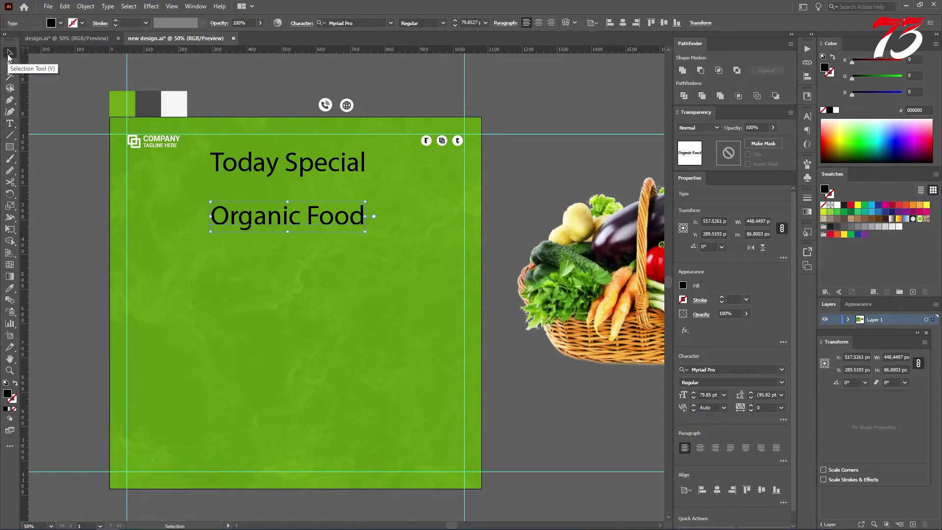
- Move the "Today Special" text slightly closer to "Organic Food" and set its font to Austin Capittal Demo
{"action": "left_click", "coordinate": [250, 167]}
{"action": "left_click_drag", "start_coordinate": [276, 170], "coordinate": [278, 180]}
{"action": "left_click", "coordinate": [807, 119]}
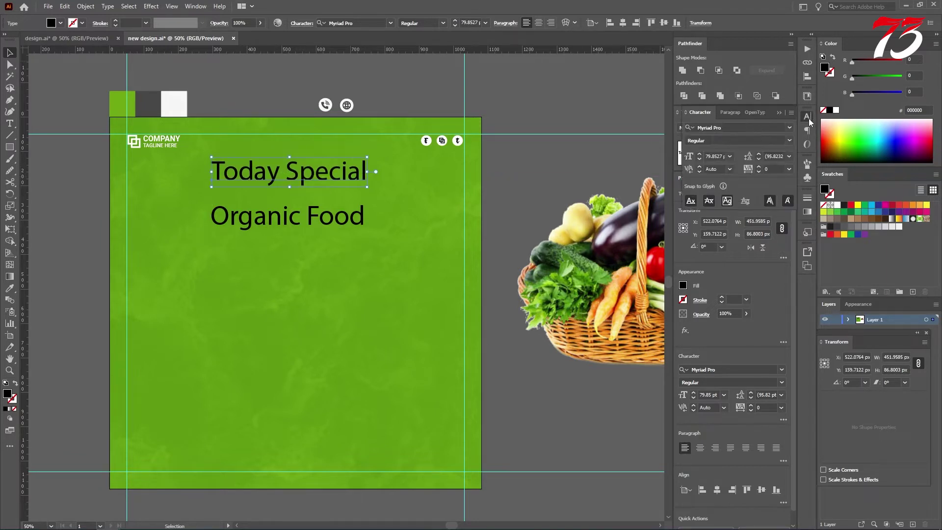
{"action": "left_click", "coordinate": [790, 128]}
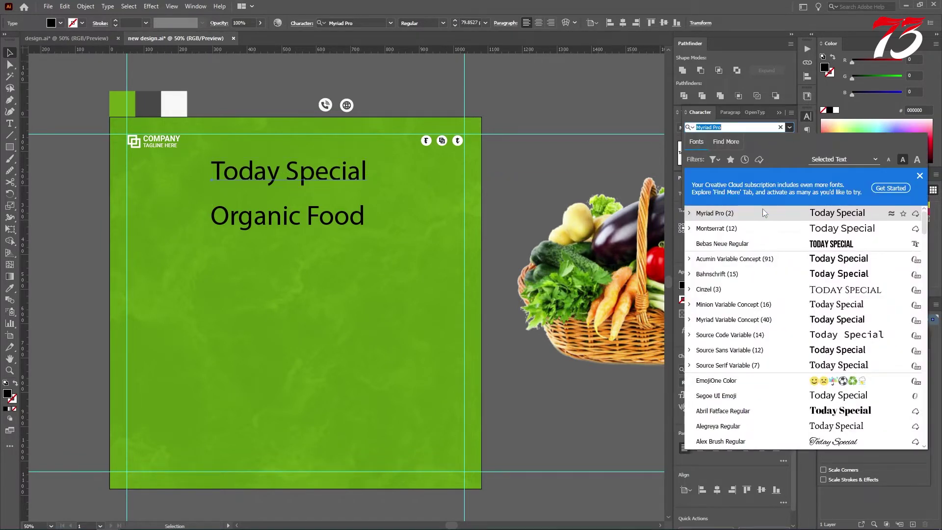
{"action": "scroll", "coordinate": [766, 272], "scroll_direction": "down", "scroll_amount": 2}
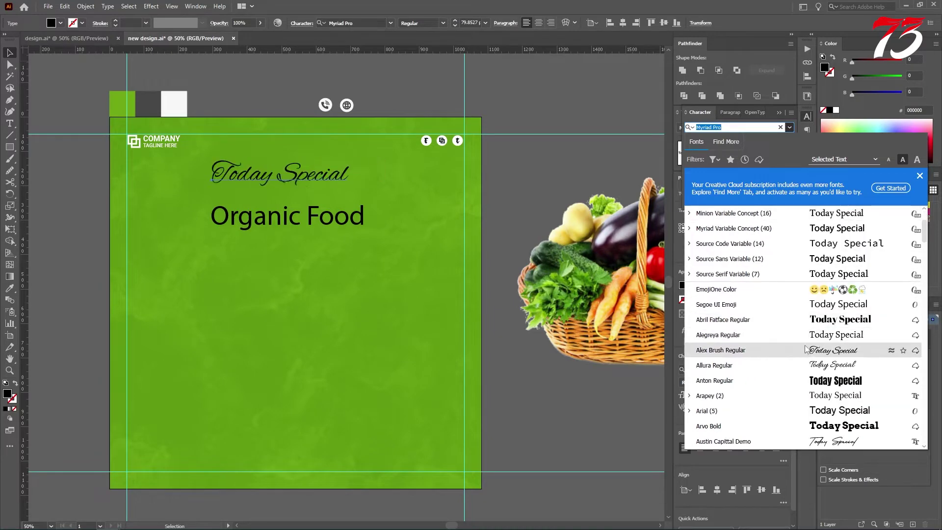
{"action": "scroll", "coordinate": [804, 350], "scroll_direction": "down", "scroll_amount": 1}
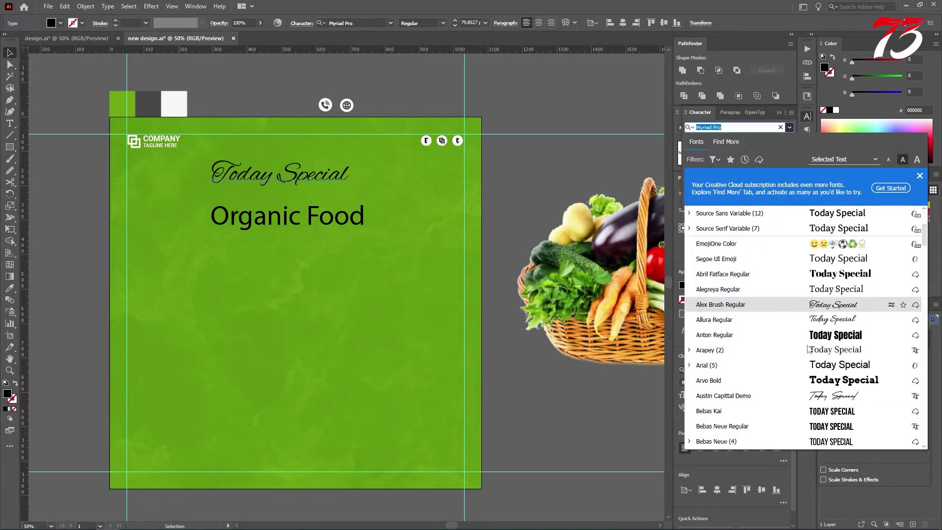
{"action": "left_click", "coordinate": [817, 395]}
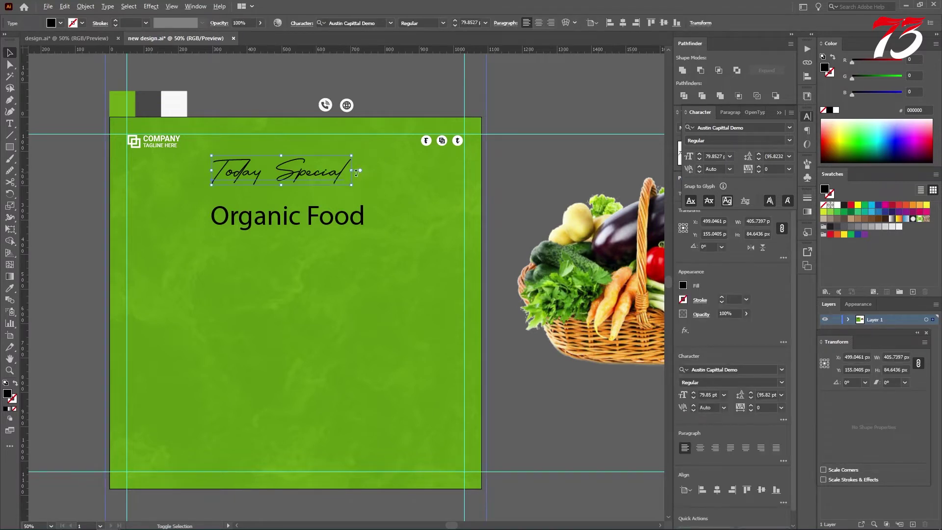
- Enlarge the "Today Special" text to about 566 px wide and centre it horizontally on the artboard
{"action": "left_click_drag", "start_coordinate": [357, 172], "coordinate": [407, 182]}
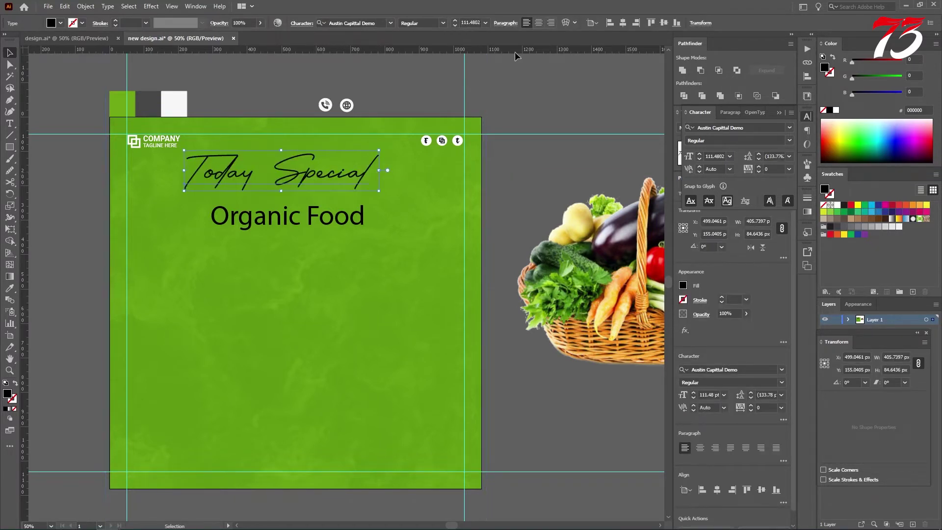
{"action": "left_click", "coordinate": [622, 23]}
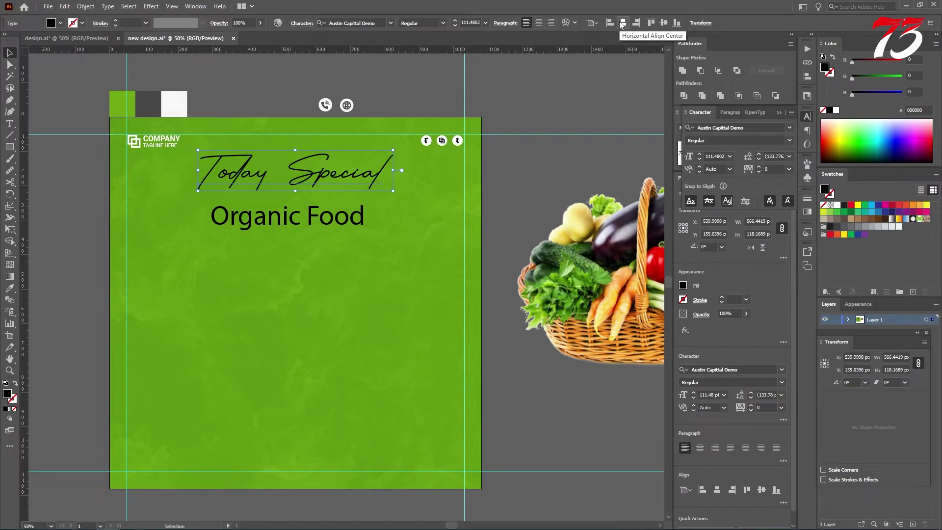
{"action": "left_click", "coordinate": [503, 192]}
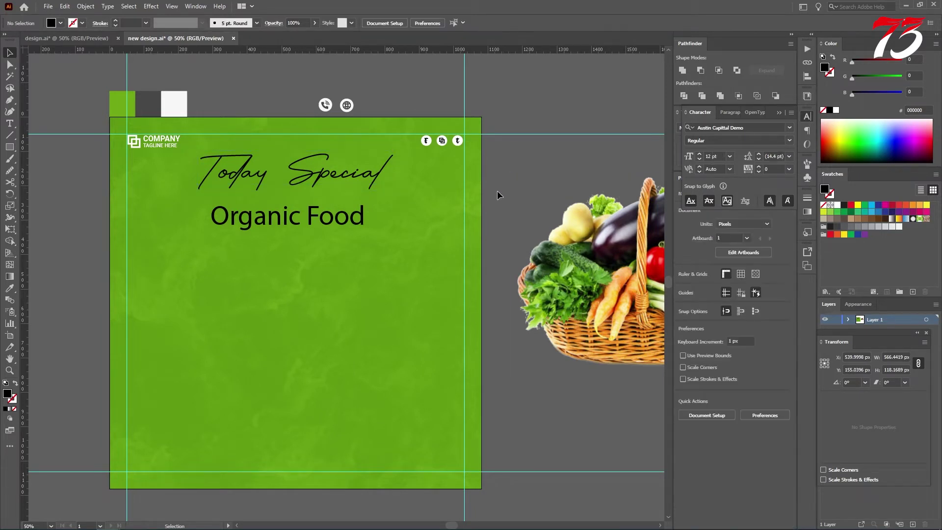
- Set the "Organic Food" text to the DCC - Ash font with centred paragraph alignment, and centre it horizontally on the artboard
{"action": "left_click", "coordinate": [291, 222]}
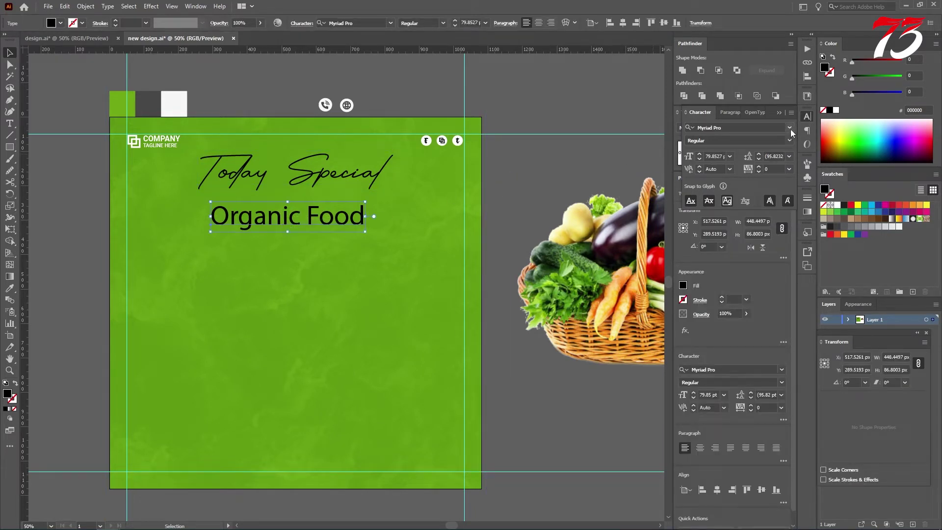
{"action": "left_click", "coordinate": [756, 126]}
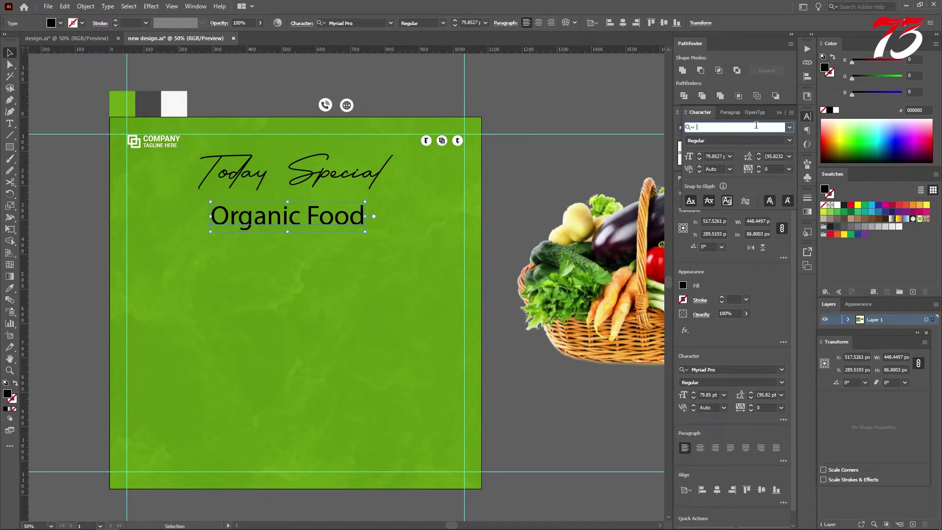
{"action": "type", "text": "dcc"}
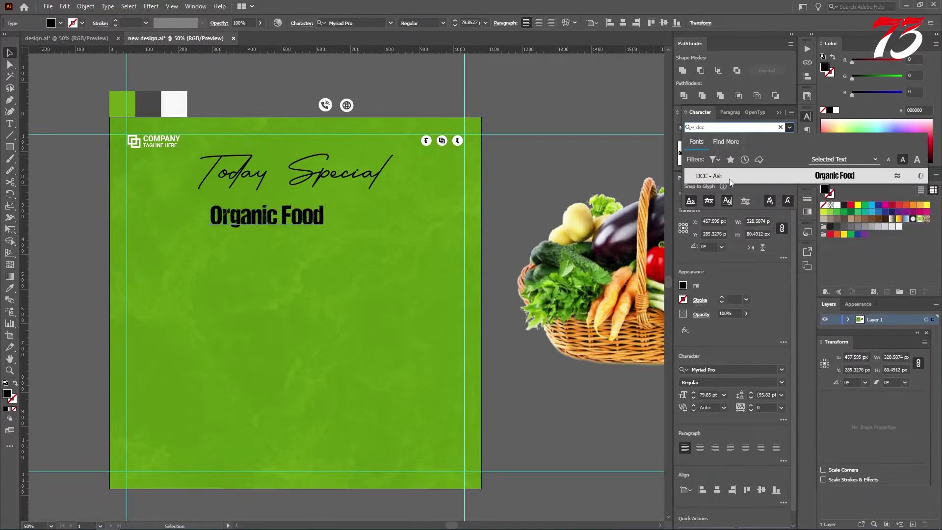
{"action": "left_click", "coordinate": [729, 176]}
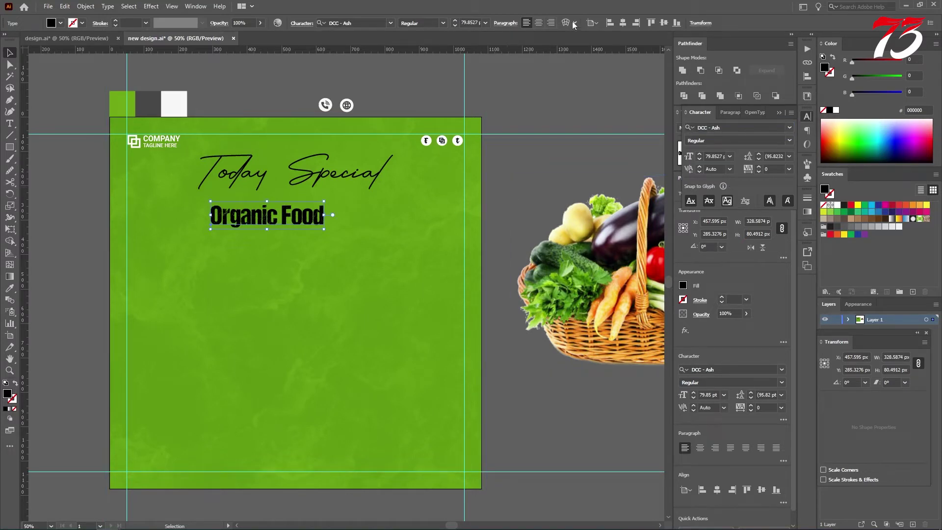
{"action": "left_click", "coordinate": [539, 23]}
{"action": "left_click", "coordinate": [623, 22]}
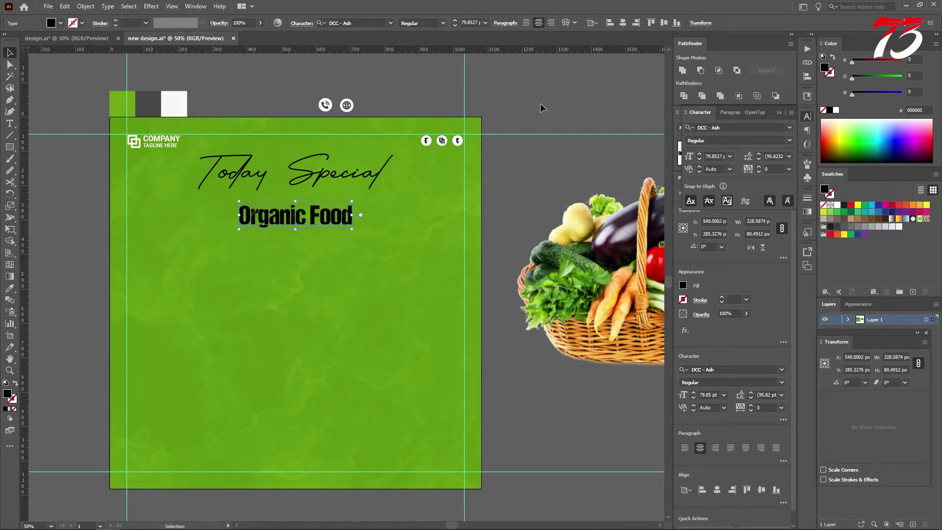
- Set the "Organic Food" text's size to 150 pt and move it up close beneath "Today Special"
{"action": "mouse_move", "coordinate": [297, 230]}
{"action": "left_mouse_down"}
{"action": "mouse_move", "coordinate": [297, 268]}
{"action": "mouse_move", "coordinate": [301, 232]}
{"action": "mouse_move", "coordinate": [296, 246]}
{"action": "left_mouse_up"}
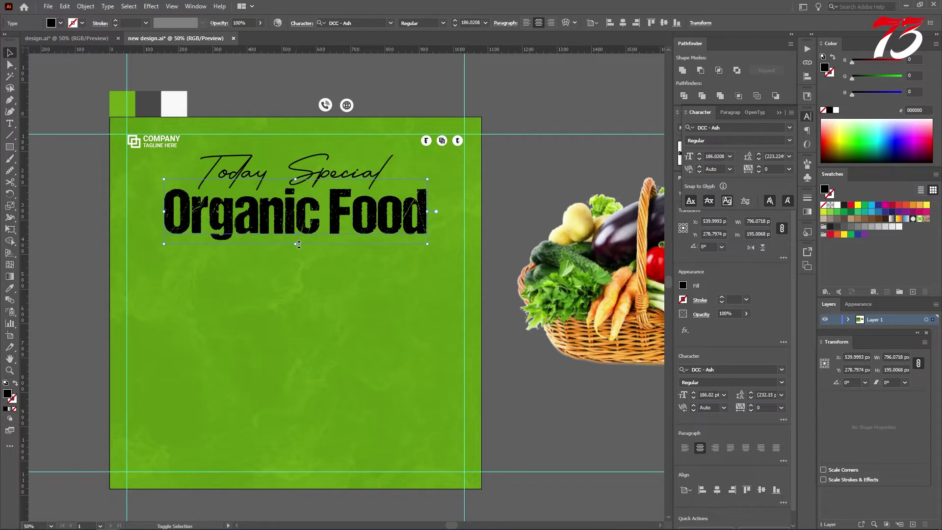
{"action": "left_click", "coordinate": [723, 156]}
{"action": "type", "text": "150"}
{"action": "key", "text": "Return"}
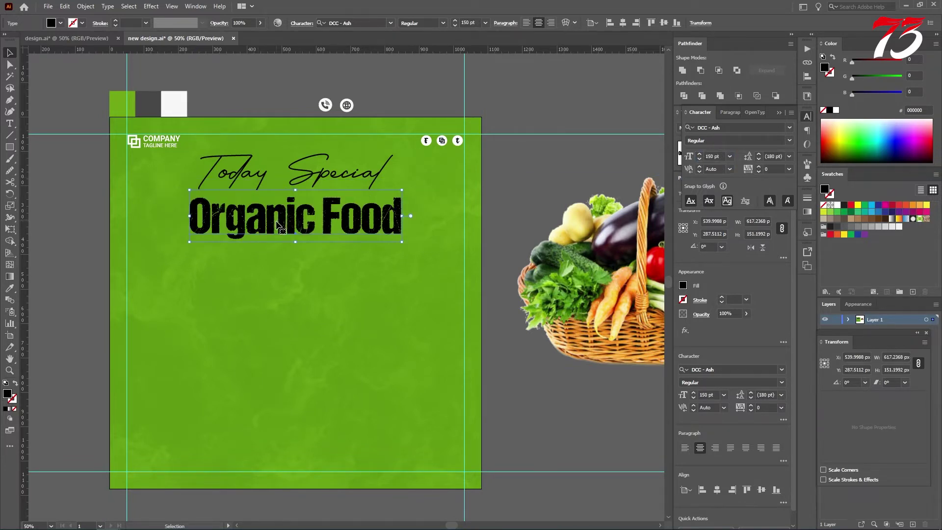
{"action": "left_click_drag", "start_coordinate": [277, 225], "coordinate": [277, 220]}
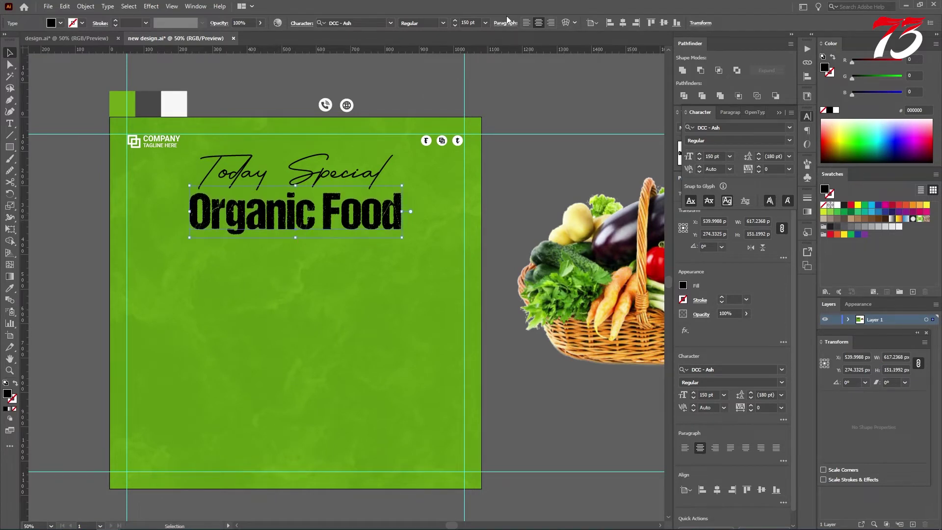
- Reduce the "Today Special" text to about 507 px wide and tighten the gap between it and "Organic Food"
{"action": "left_click", "coordinate": [517, 204]}
{"action": "left_click", "coordinate": [326, 171]}
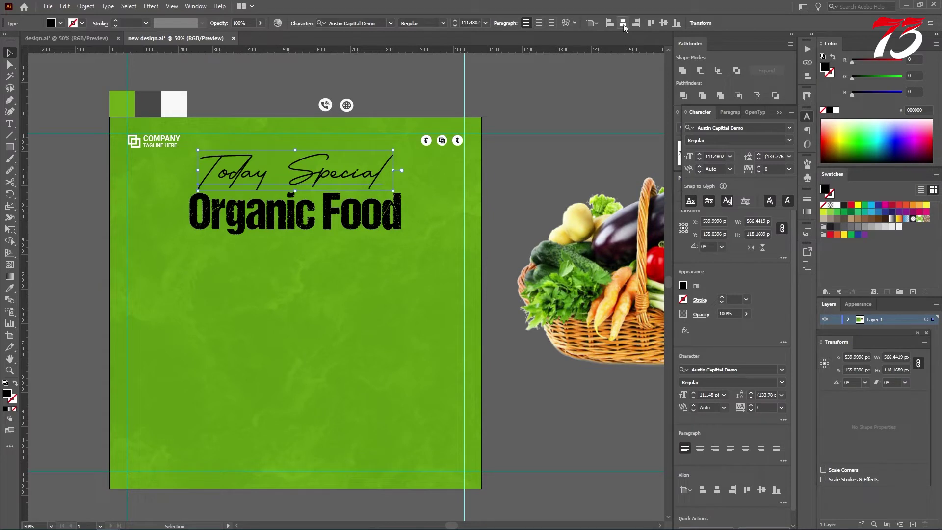
{"action": "left_click_drag", "start_coordinate": [394, 172], "coordinate": [382, 171]}
{"action": "left_click_drag", "start_coordinate": [313, 208], "coordinate": [313, 204]}
{"action": "left_click_drag", "start_coordinate": [367, 175], "coordinate": [340, 170]}
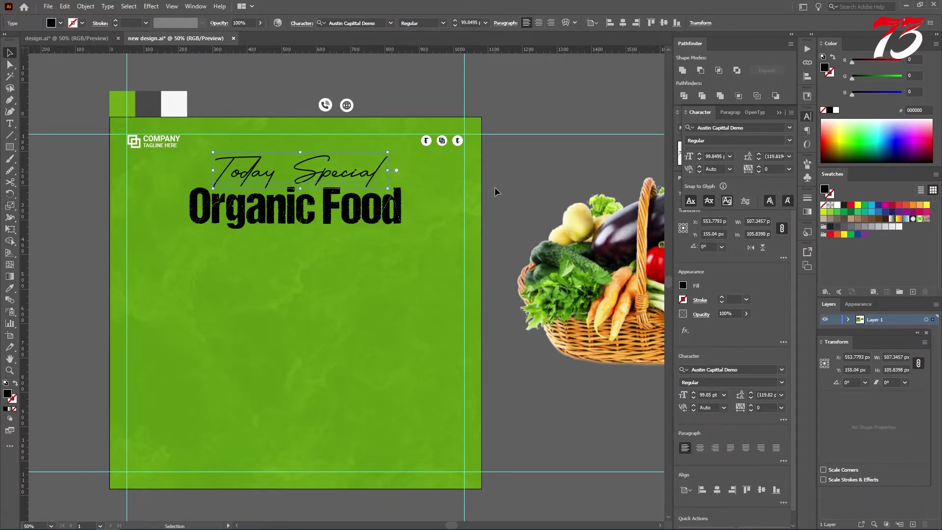
{"action": "left_click", "coordinate": [496, 193]}
{"action": "left_click", "coordinate": [307, 203]}
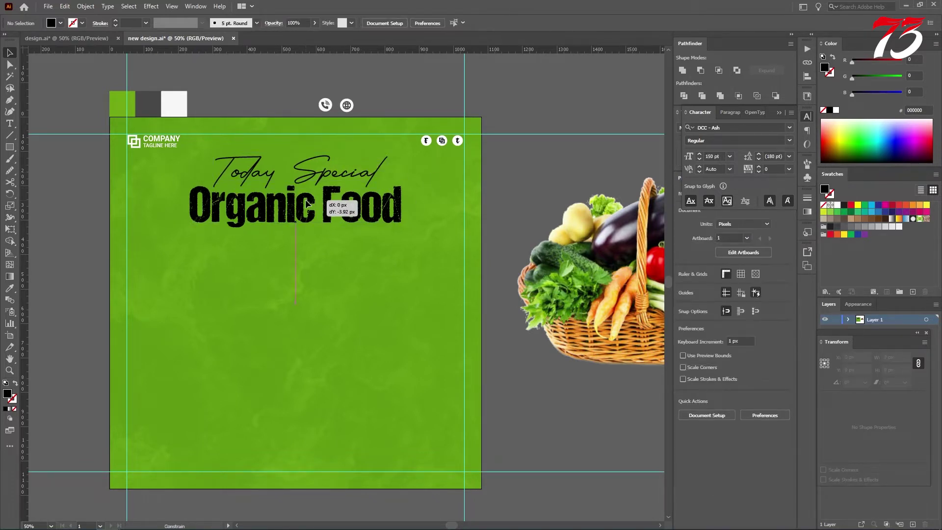
- Bring the vegetable basket image to the front, move it below the heading and centre it horizontally on the artboard
{"action": "left_click", "coordinate": [551, 189]}
{"action": "left_click", "coordinate": [511, 146]}
{"action": "left_click_drag", "start_coordinate": [551, 292], "coordinate": [473, 280]}
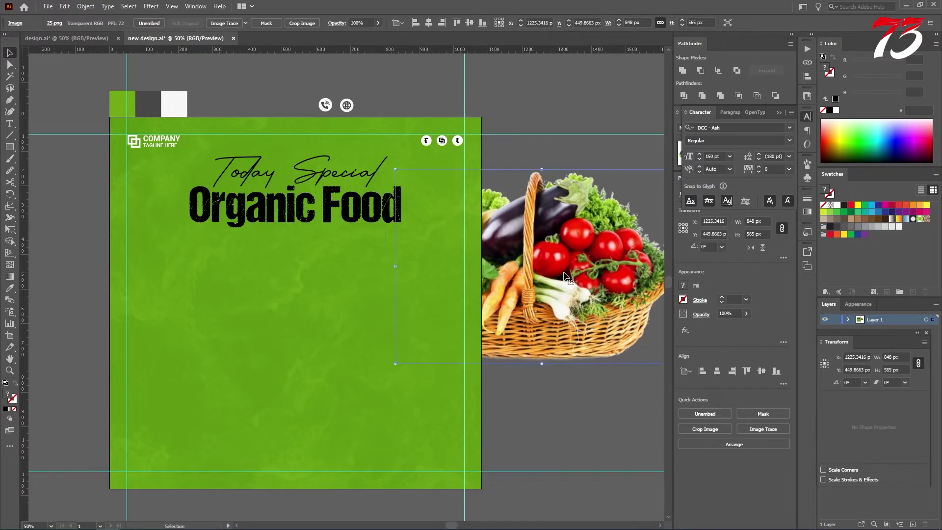
{"action": "key", "text": "ctrl+shift+bracketright"}
{"action": "left_click_drag", "start_coordinate": [565, 275], "coordinate": [311, 348]}
{"action": "left_click", "coordinate": [428, 23]}
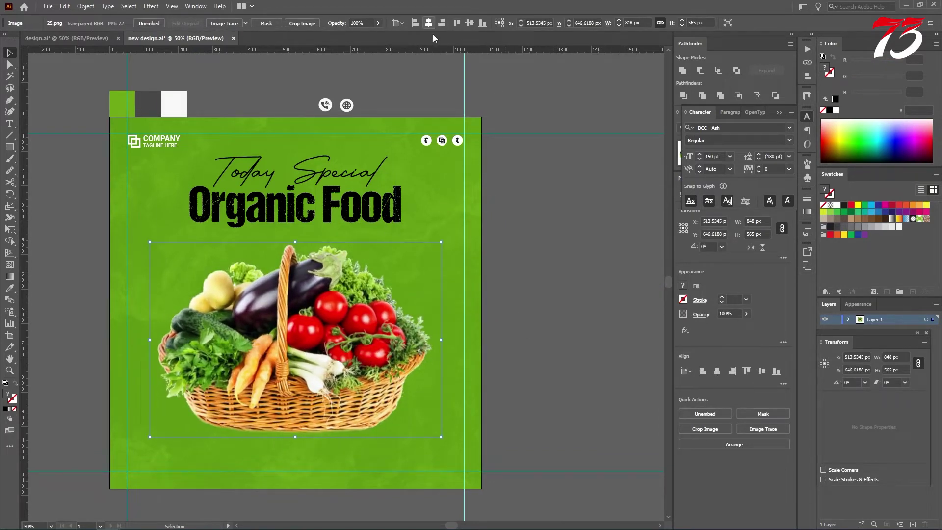
- Scale down the vegetable basket image and position it in the lower middle of the artboard
{"action": "left_click_drag", "start_coordinate": [300, 242], "coordinate": [299, 300]}
{"action": "left_click_drag", "start_coordinate": [299, 351], "coordinate": [294, 338]}
{"action": "left_click", "coordinate": [541, 294]}
- Add the two-line paragraph "Lorem Ipsum is simply dummy text of the printing and typesetting industry. Lorem Ipsum" near the artboard's outer edge
{"action": "scroll", "coordinate": [520, 293], "scroll_direction": "down", "scroll_amount": 1}
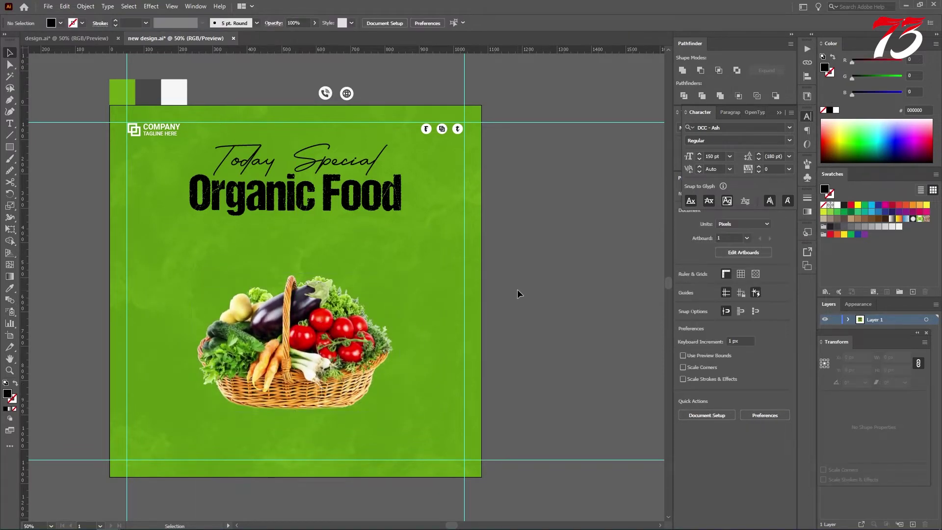
{"action": "left_click", "coordinate": [10, 125]}
{"action": "left_click", "coordinate": [527, 222]}
{"action": "type", "text": "Lorem Ipsum is simply dummy text of the printing and typesetting industry. Lorem Ipsum"}
{"action": "key", "text": "Escape"}
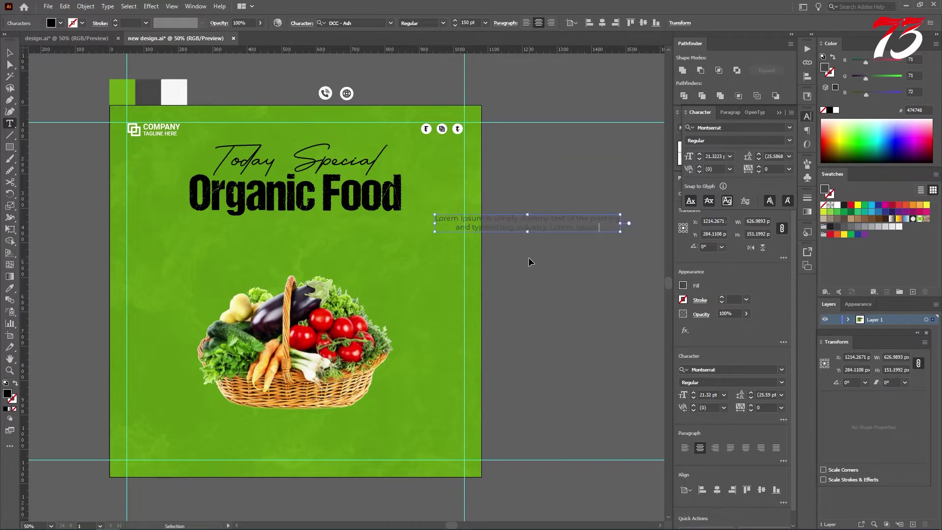
- Move the Lorem Ipsum paragraph beneath the "Organic Food" heading and centre it horizontally on the artboard
{"action": "left_click", "coordinate": [10, 53]}
{"action": "left_click_drag", "start_coordinate": [538, 225], "coordinate": [305, 232]}
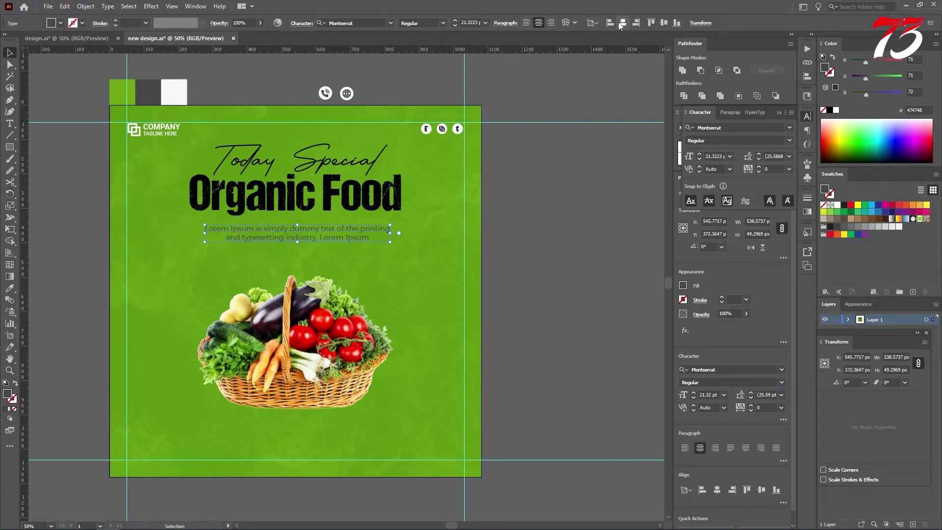
{"action": "key", "text": "shift+Left"}
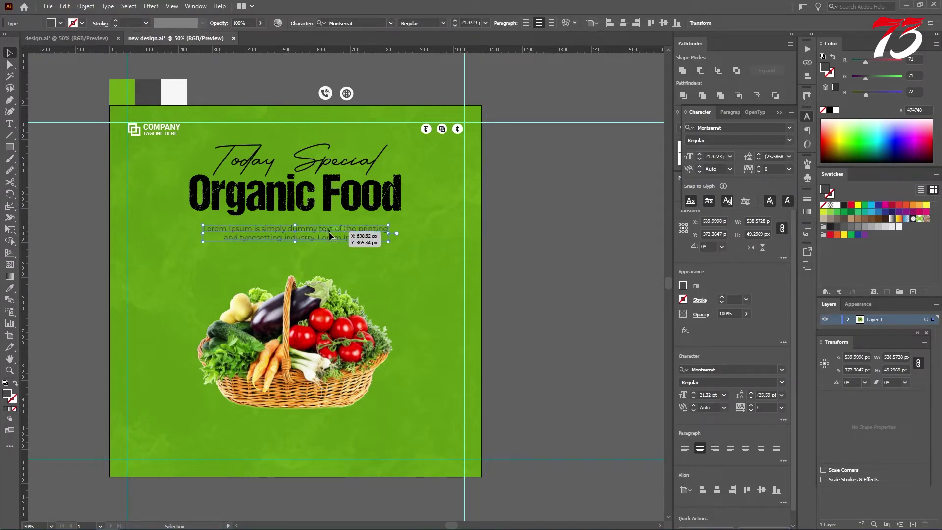
{"action": "left_click_drag", "start_coordinate": [329, 231], "coordinate": [329, 228]}
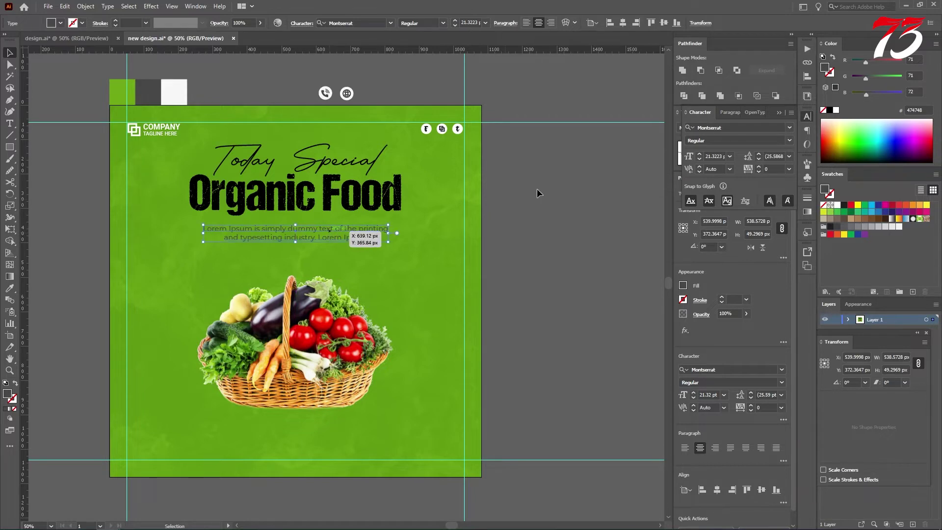
{"action": "left_click", "coordinate": [521, 224]}
{"action": "scroll", "coordinate": [303, 244], "scroll_direction": "up", "scroll_amount": 2}
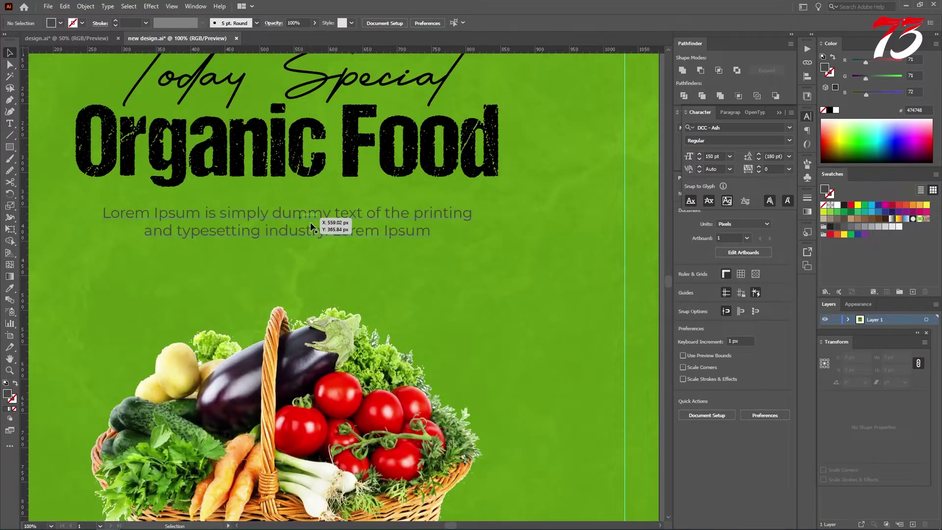
- Nudge the Lorem Ipsum paragraph slightly up toward the "Organic Food" heading, keeping it centred horizontally at X 540 px
{"action": "scroll", "coordinate": [331, 222], "scroll_direction": "down", "scroll_amount": 2}
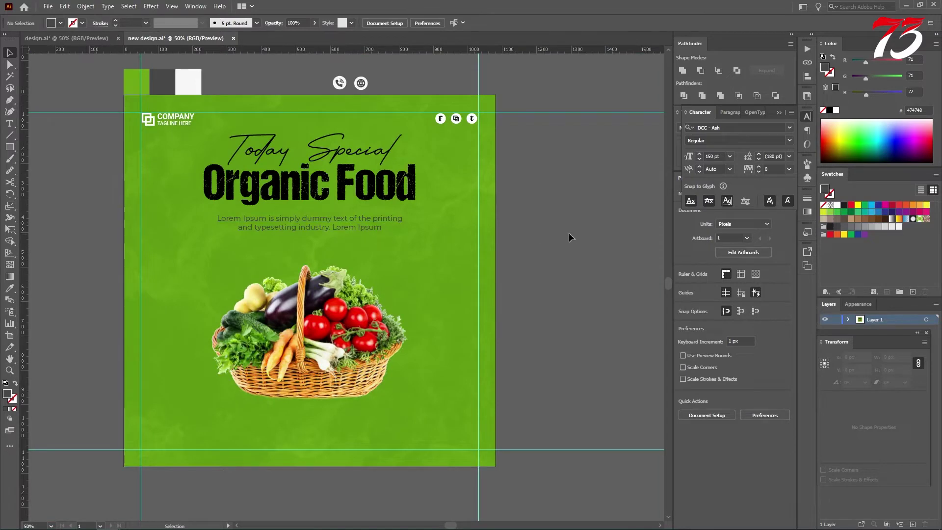
{"action": "scroll", "coordinate": [300, 220], "scroll_direction": "up", "scroll_amount": 2}
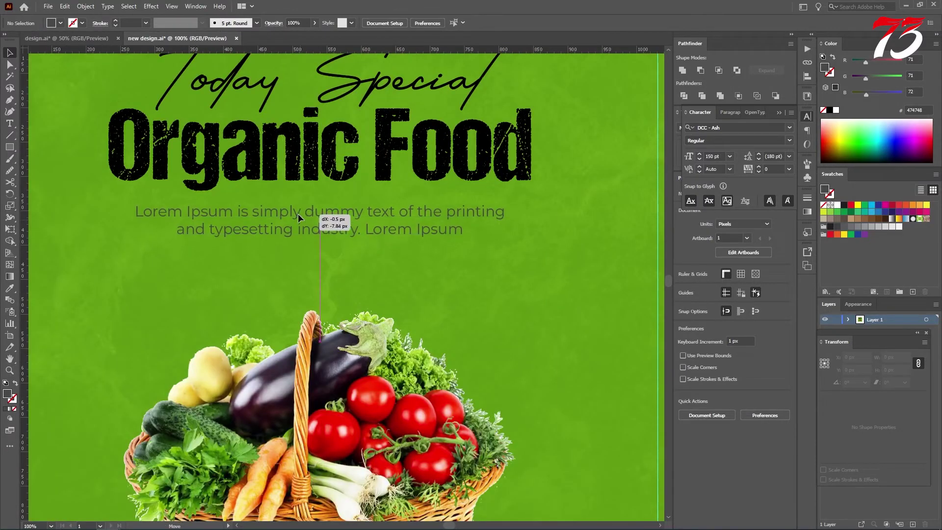
{"action": "left_click", "coordinate": [298, 215]}
{"action": "scroll", "coordinate": [300, 216], "scroll_direction": "down", "scroll_amount": 3}
{"action": "left_click", "coordinate": [362, 228]}
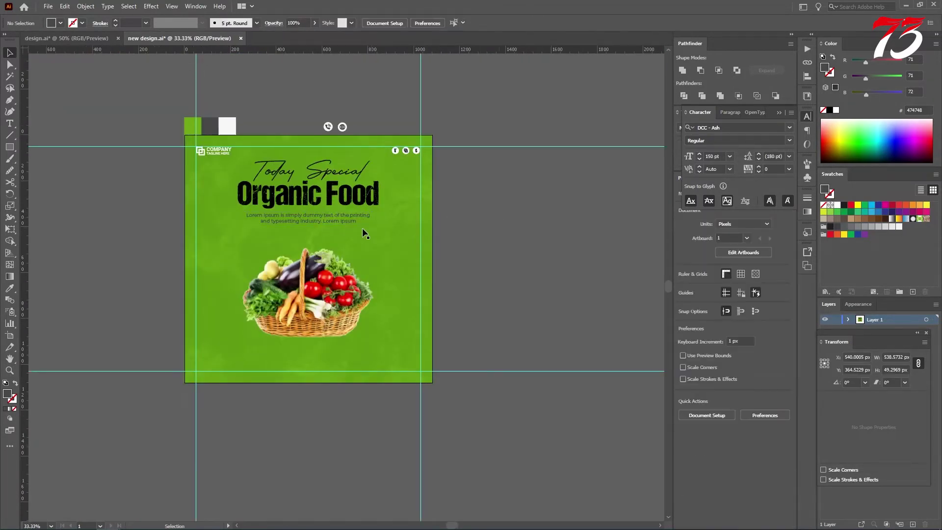
{"action": "scroll", "coordinate": [327, 225], "scroll_direction": "up", "scroll_amount": 2}
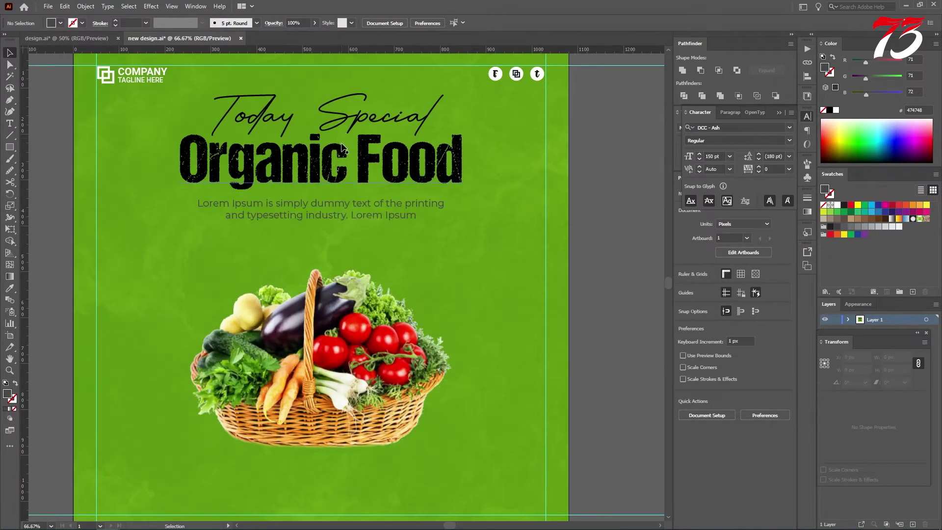
{"action": "scroll", "coordinate": [345, 181], "scroll_direction": "down", "scroll_amount": 1}
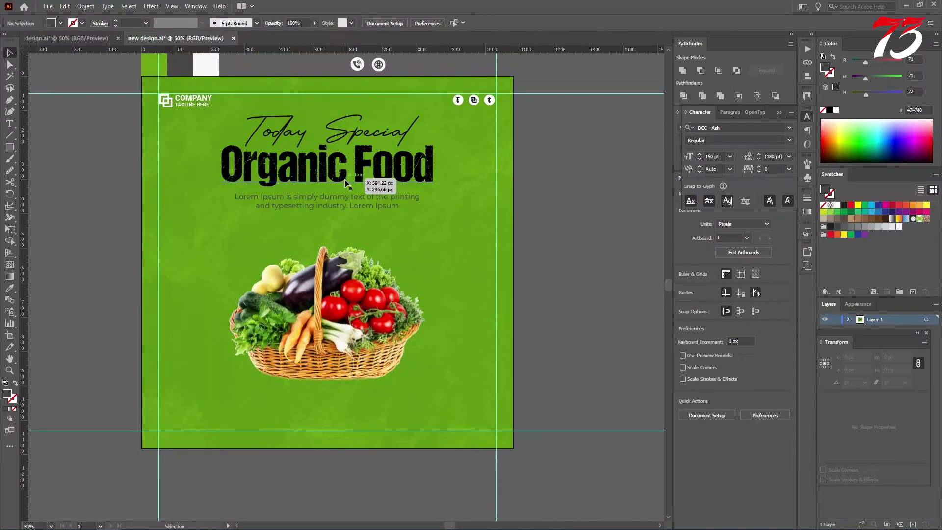
{"action": "scroll", "coordinate": [349, 227], "scroll_direction": "down", "scroll_amount": 1}
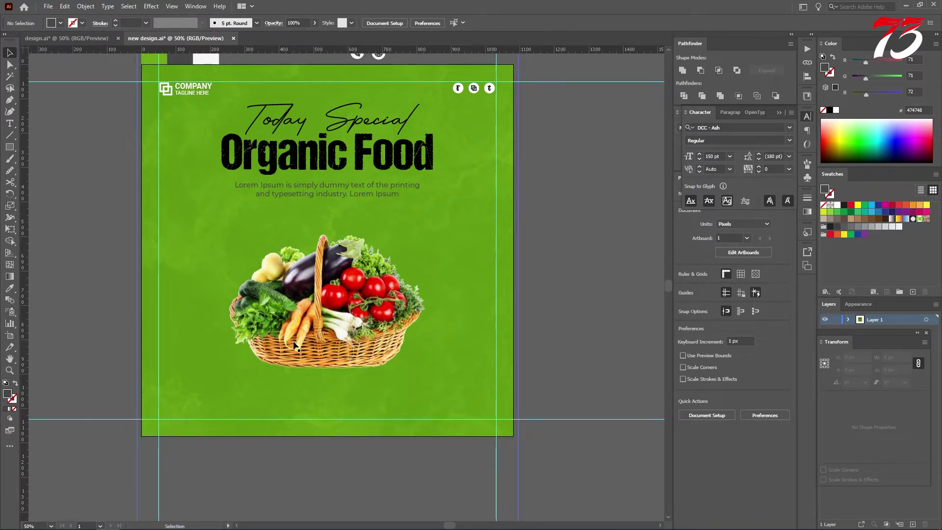
- Draw a flat horizontal ellipse about 597 × 172 px beside the artboard and fill it with white
{"action": "scroll", "coordinate": [315, 373], "scroll_direction": "down", "scroll_amount": 1}
{"action": "left_click_drag", "start_coordinate": [10, 154], "coordinate": [35, 170]}
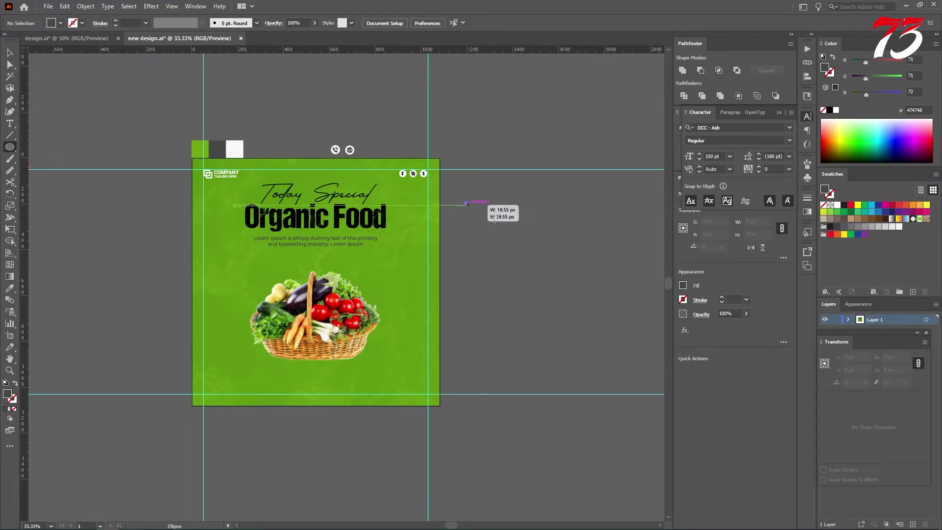
{"action": "left_click_drag", "start_coordinate": [464, 201], "coordinate": [601, 240]}
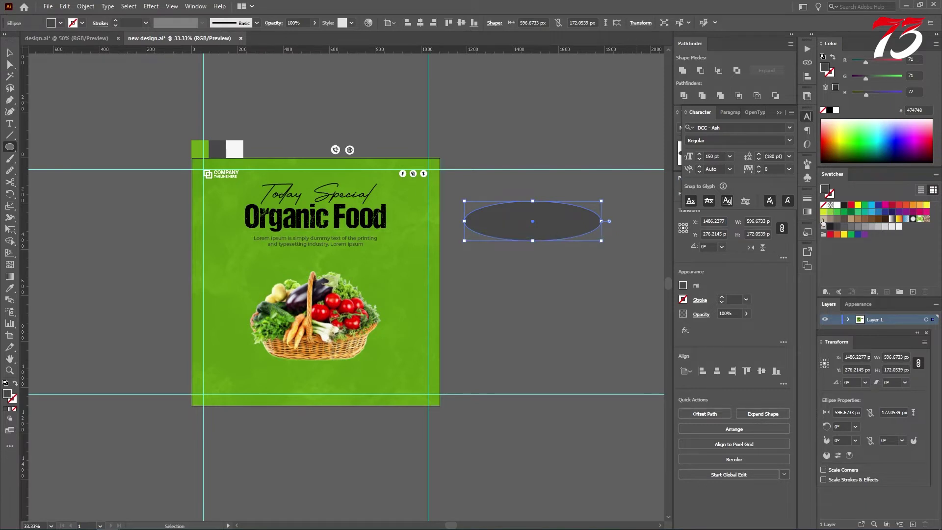
{"action": "left_click", "coordinate": [837, 206]}
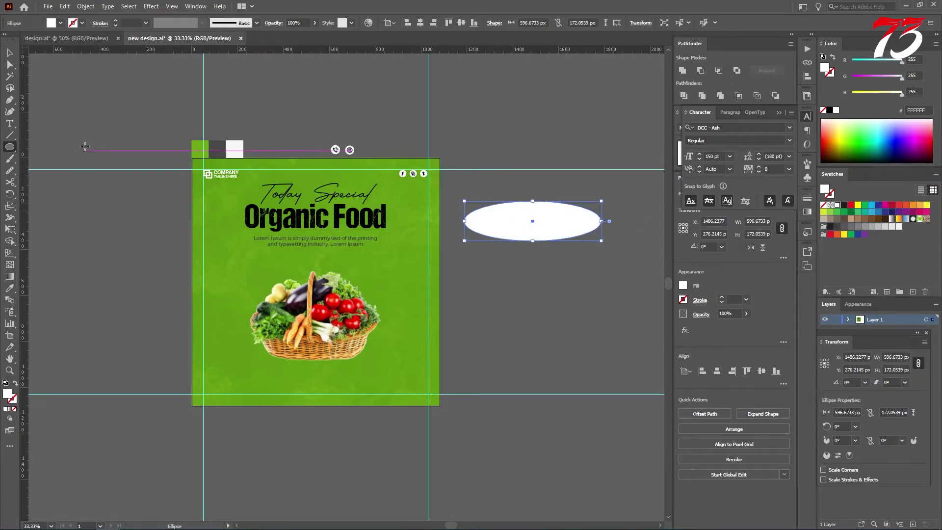
- Convert the white ellipse to a gradient mesh with 4 rows, 4 columns, Flat appearance and 100% highlight
{"action": "left_click", "coordinate": [92, 8]}
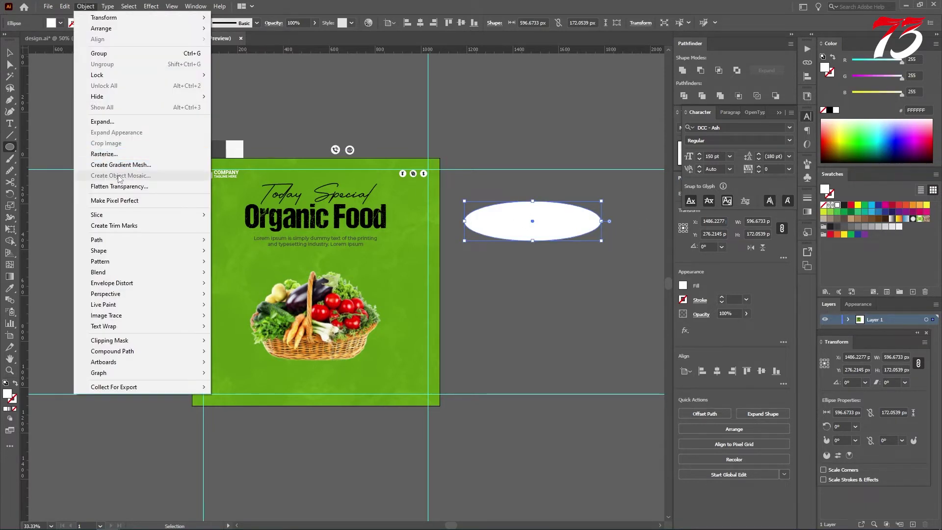
{"action": "left_click", "coordinate": [116, 165]}
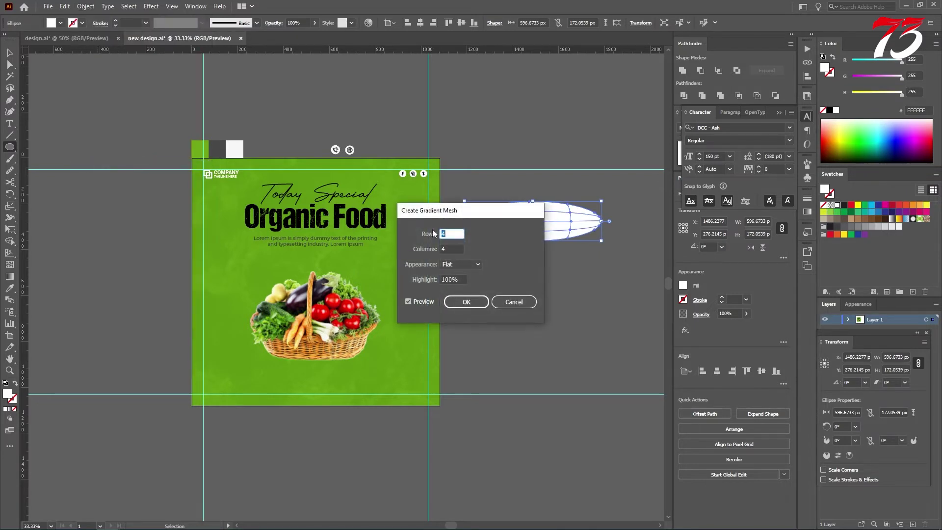
{"action": "left_click_drag", "start_coordinate": [444, 212], "coordinate": [276, 199]}
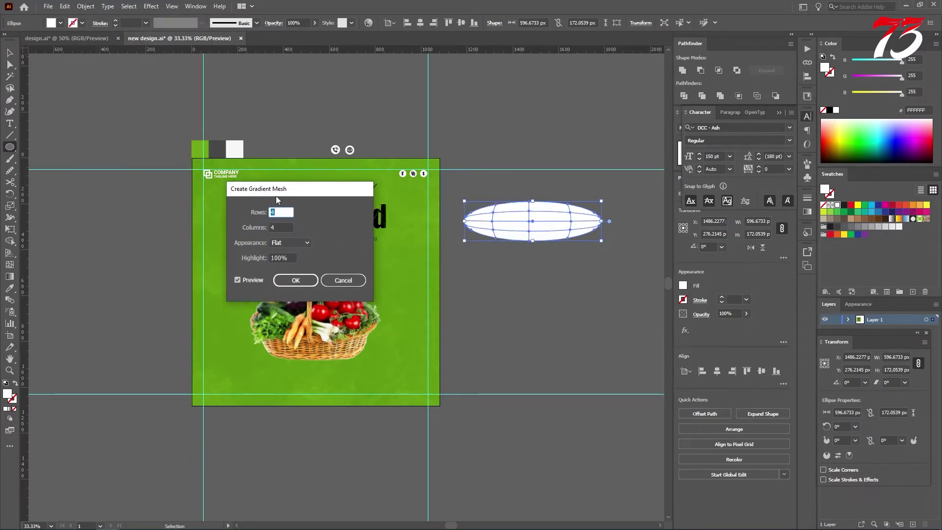
{"action": "left_click", "coordinate": [281, 227]}
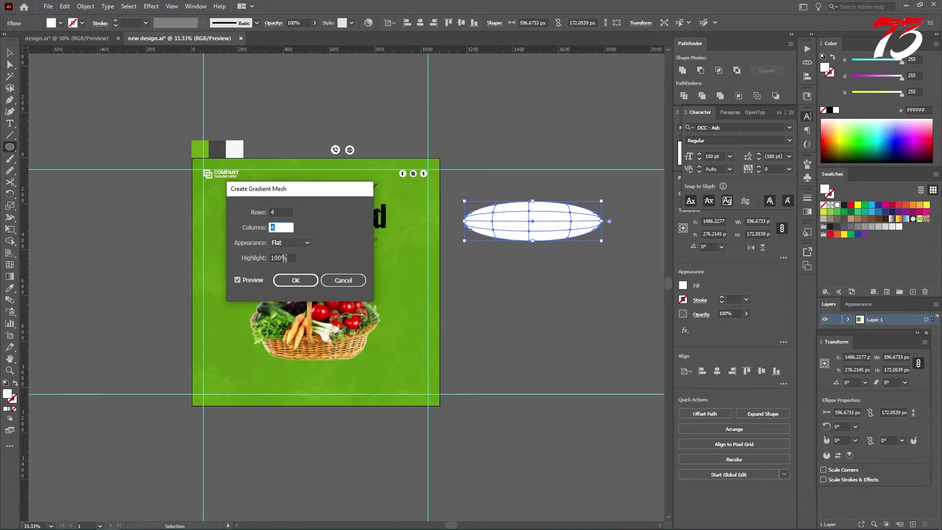
{"action": "left_click", "coordinate": [295, 280]}
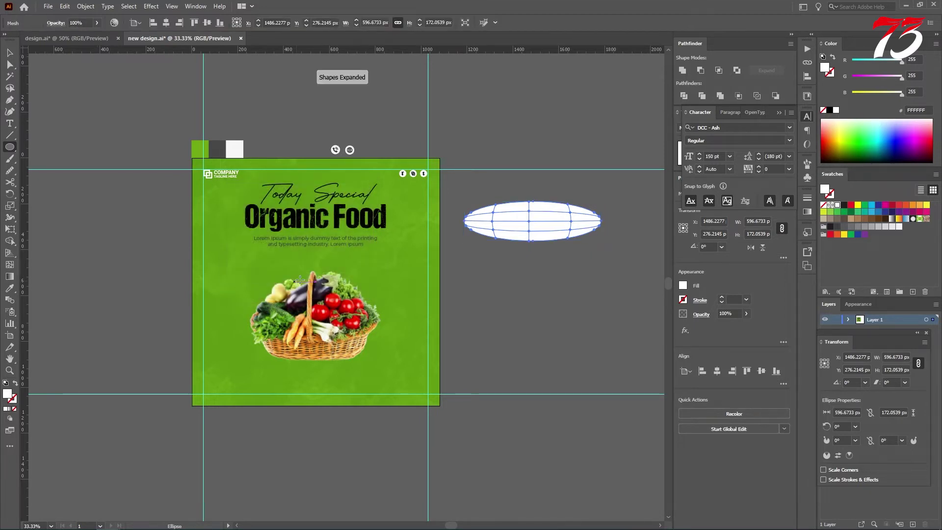
- Move the mesh ellipse over the artboard's edge and colour its centre mesh point black
{"action": "key", "text": "v"}
{"action": "left_click", "coordinate": [545, 278]}
{"action": "left_click_drag", "start_coordinate": [545, 228], "coordinate": [457, 259]}
{"action": "scroll", "coordinate": [506, 249], "scroll_direction": "up", "scroll_amount": 3}
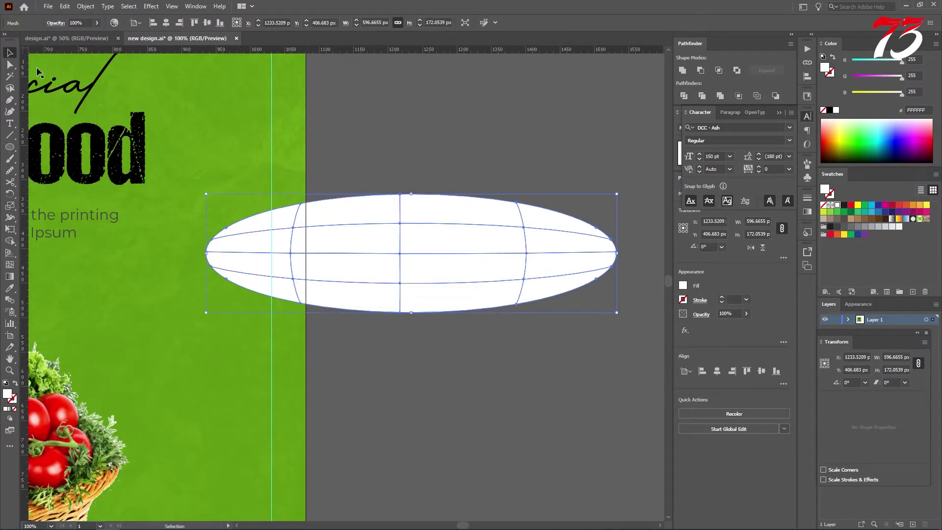
{"action": "left_click", "coordinate": [9, 64]}
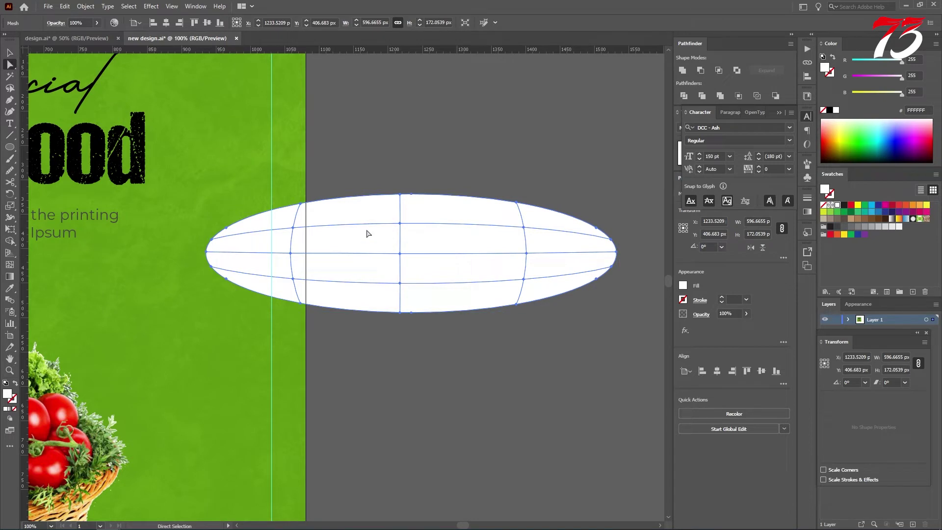
{"action": "left_click", "coordinate": [400, 254]}
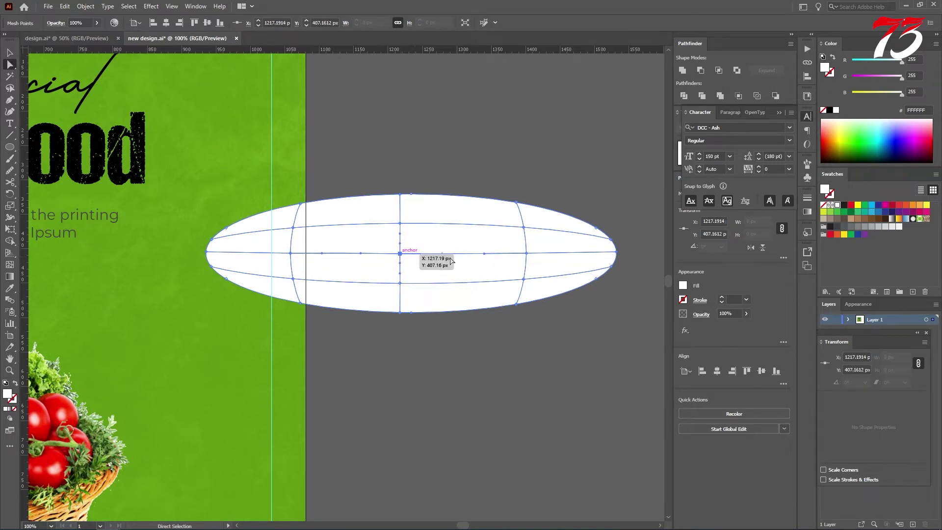
{"action": "left_click", "coordinate": [844, 205]}
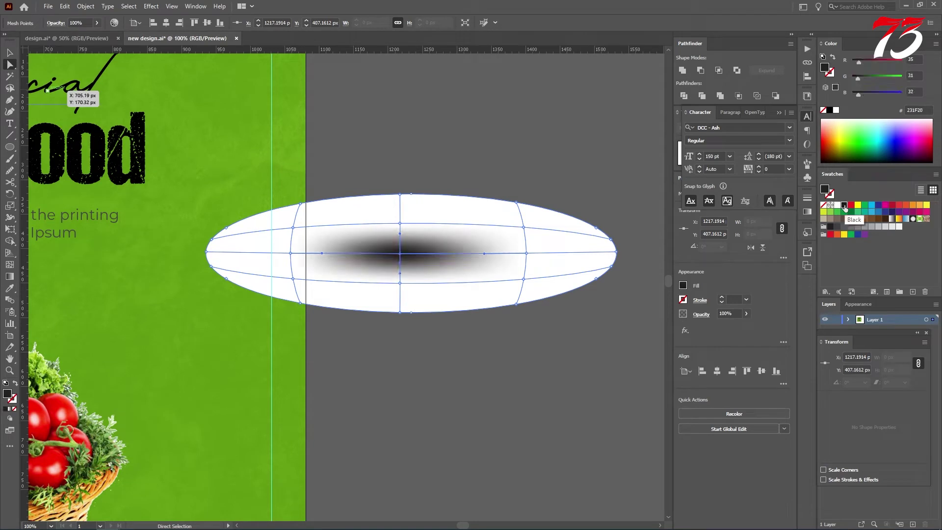
- Set the blending mode of the whole mesh ellipse to Multiply
{"action": "key", "text": "v"}
{"action": "left_click", "coordinate": [430, 129]}
{"action": "left_click", "coordinate": [430, 216]}
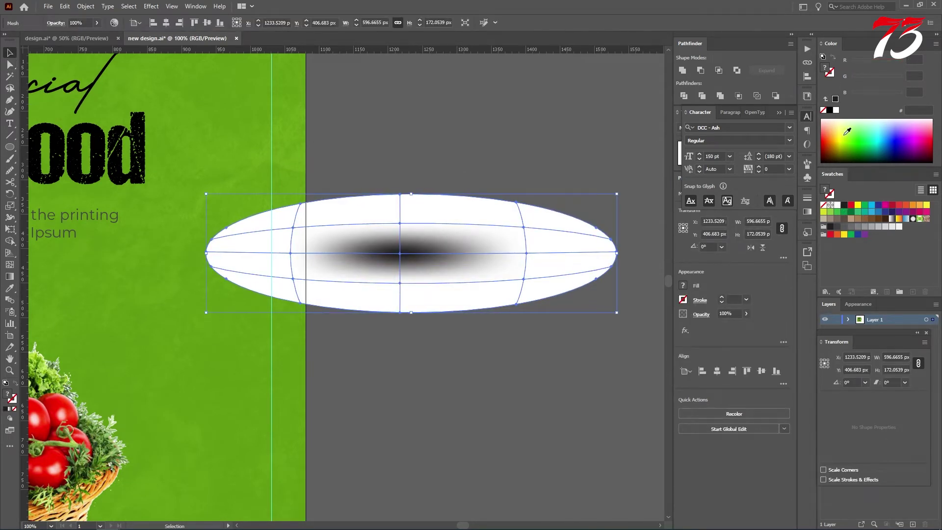
{"action": "key", "text": "ctrl+shift+F10"}
{"action": "left_click", "coordinate": [702, 129]}
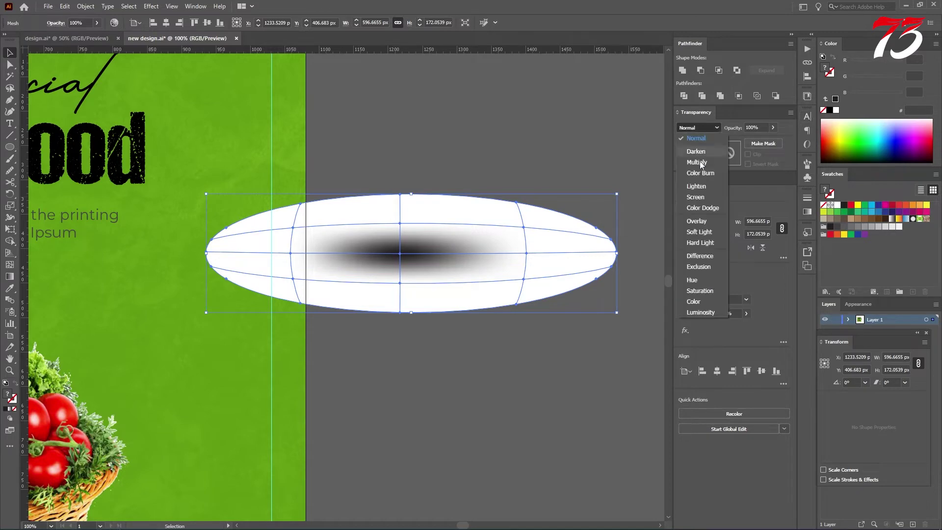
{"action": "left_click", "coordinate": [699, 162]}
{"action": "left_click", "coordinate": [478, 136]}
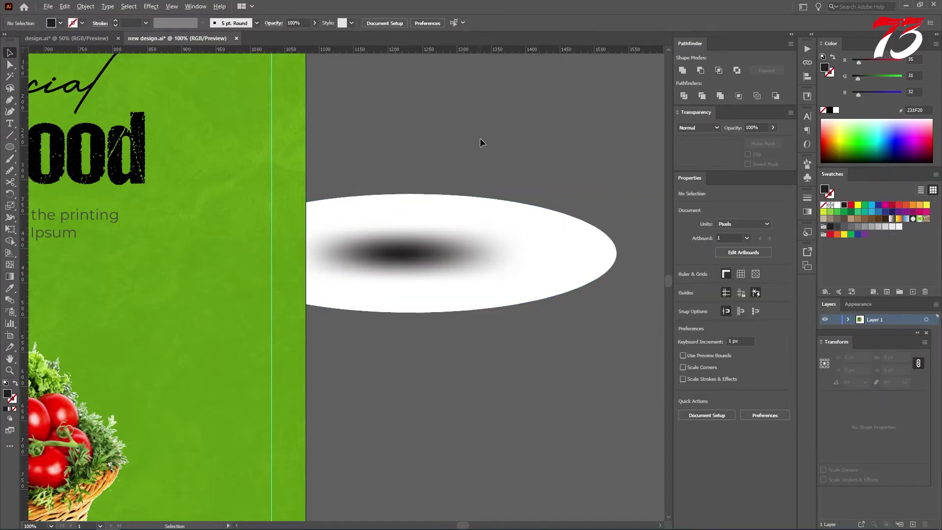
- Place the mesh shadow at the base of the vegetable basket and widen it to about 666 px
{"action": "scroll", "coordinate": [480, 138], "scroll_direction": "down", "scroll_amount": 2}
{"action": "left_click_drag", "start_coordinate": [457, 197], "coordinate": [224, 349]}
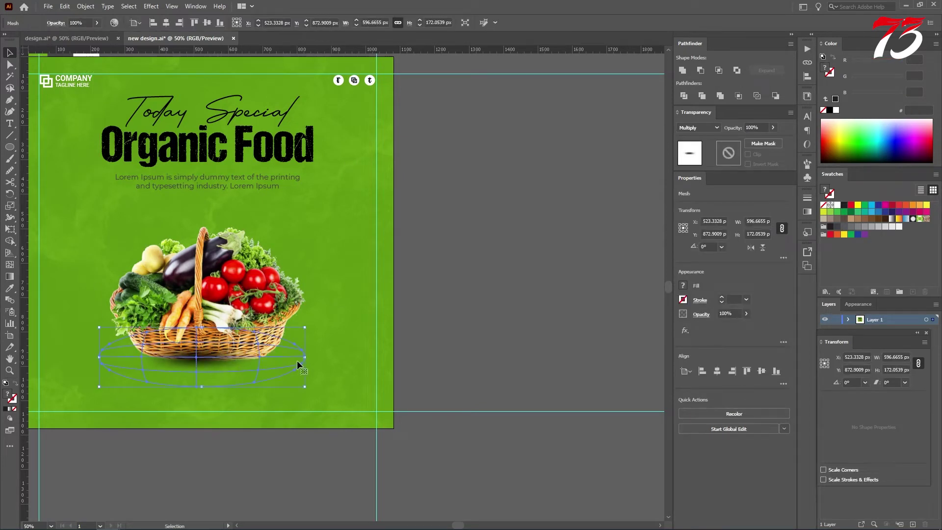
{"action": "left_click_drag", "start_coordinate": [304, 358], "coordinate": [263, 361]}
{"action": "key", "text": "ctrl+="}
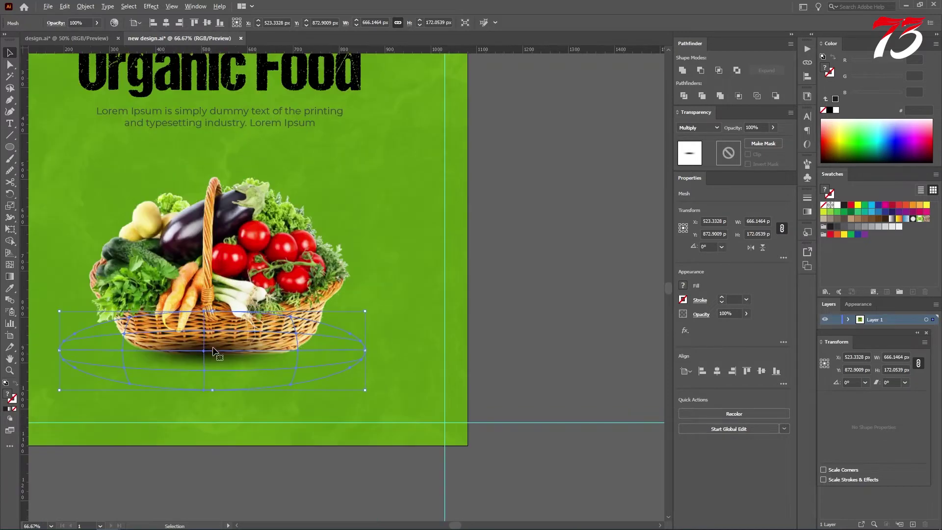
- Send the mesh shadow behind the basket image, centre it horizontally and widen it to about 714 px
{"action": "key", "text": "a"}
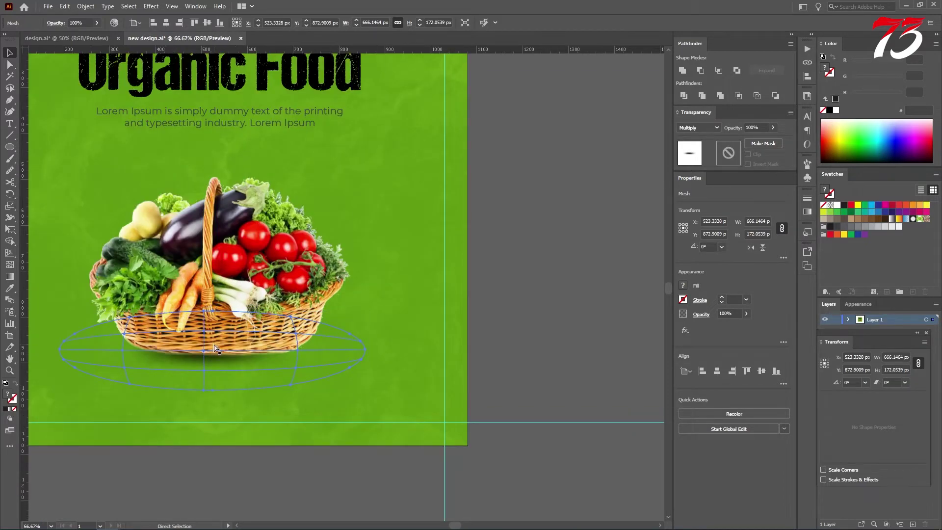
{"action": "key", "text": "v"}
{"action": "left_click", "coordinate": [502, 352]}
{"action": "key", "text": "ctrl+="}
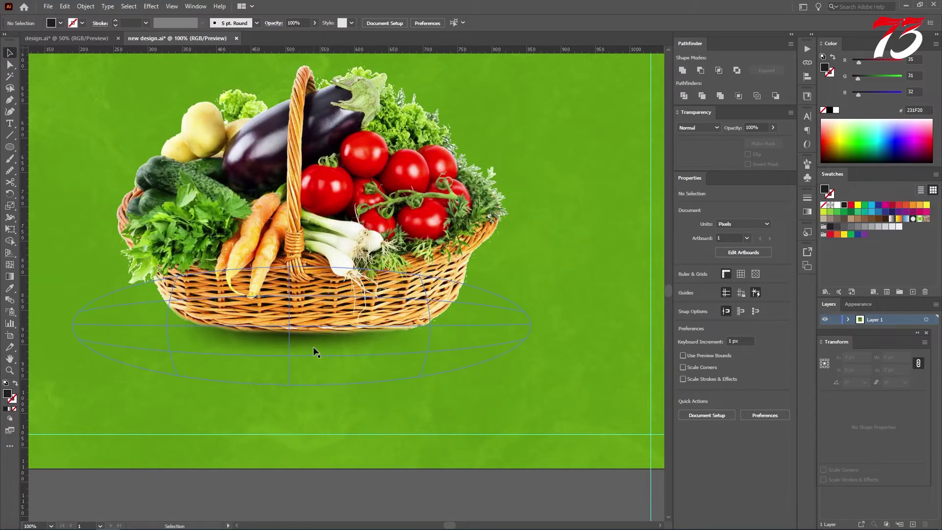
{"action": "left_click_drag", "start_coordinate": [317, 346], "coordinate": [325, 347]}
{"action": "left_click_drag", "start_coordinate": [545, 328], "coordinate": [560, 328]}
- Reduce the opacity of the basket's mesh shadow to 66%
{"action": "left_click", "coordinate": [773, 129]}
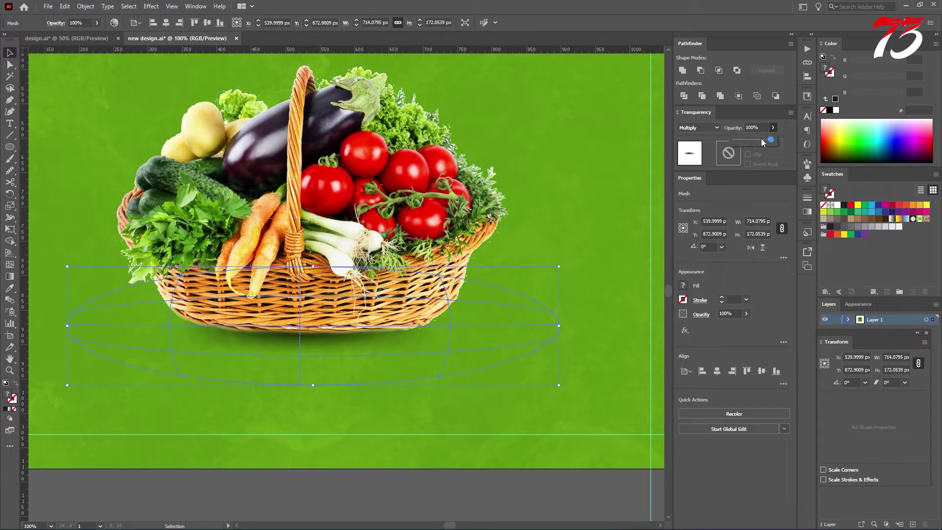
{"action": "left_click_drag", "start_coordinate": [773, 141], "coordinate": [763, 142]}
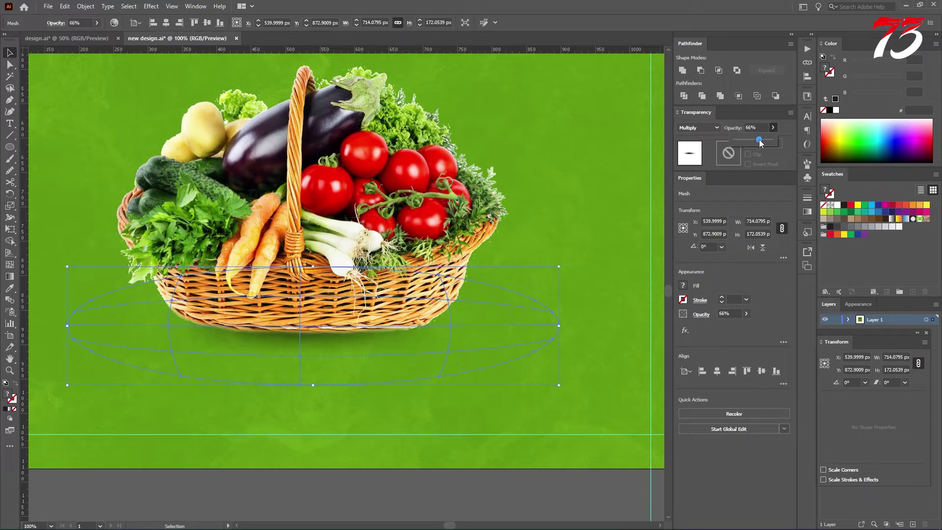
{"action": "left_click", "coordinate": [513, 478]}
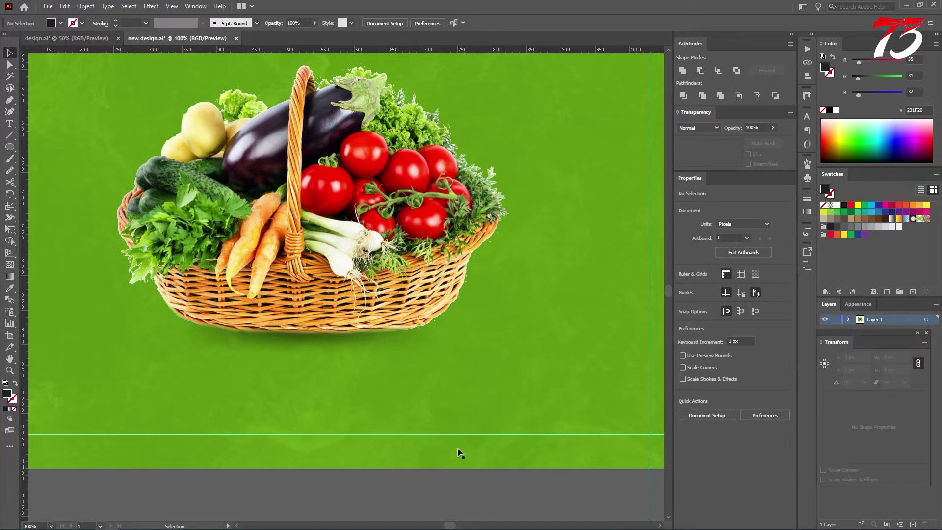
{"action": "scroll", "coordinate": [422, 417], "scroll_direction": "down", "scroll_amount": 2}
{"action": "scroll", "coordinate": [417, 397], "scroll_direction": "right", "scroll_amount": 3}
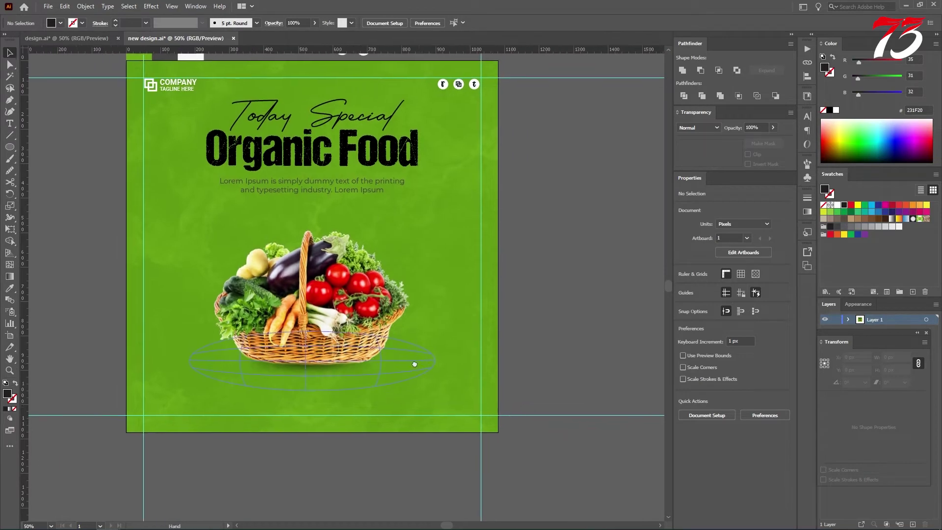
{"action": "left_click", "coordinate": [310, 370]}
{"action": "left_click", "coordinate": [498, 348]}
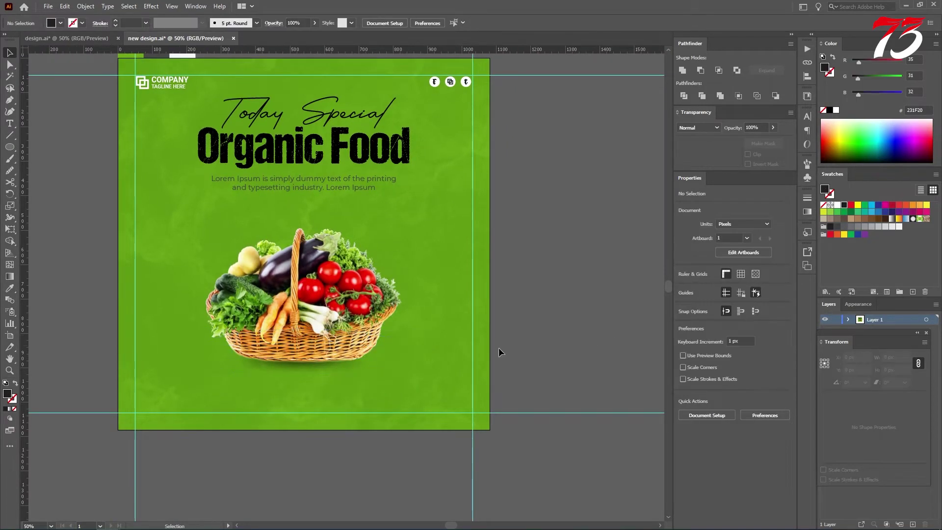
- Scale the vegetable basket image up slightly, extending it upward toward the Lorem Ipsum paragraph
{"action": "left_click", "coordinate": [313, 260]}
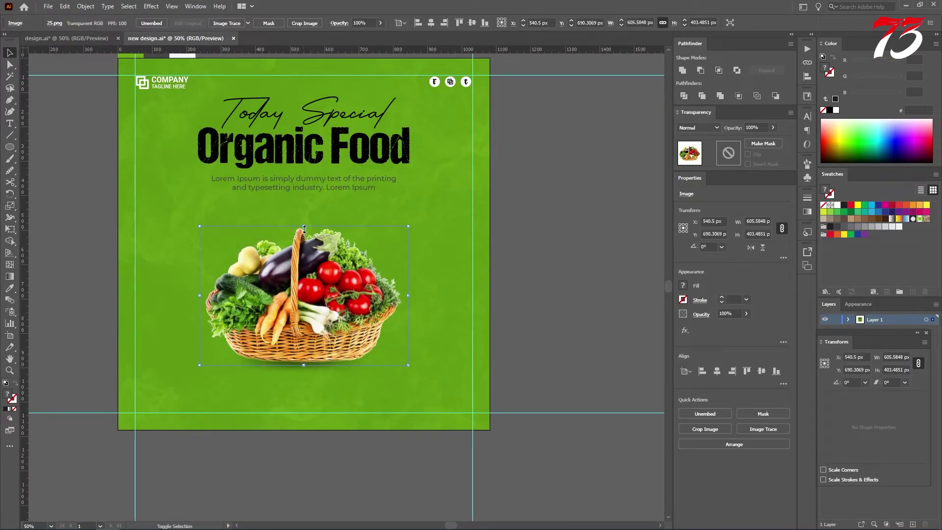
{"action": "left_click_drag", "start_coordinate": [303, 226], "coordinate": [305, 214]}
{"action": "left_click", "coordinate": [541, 217]}
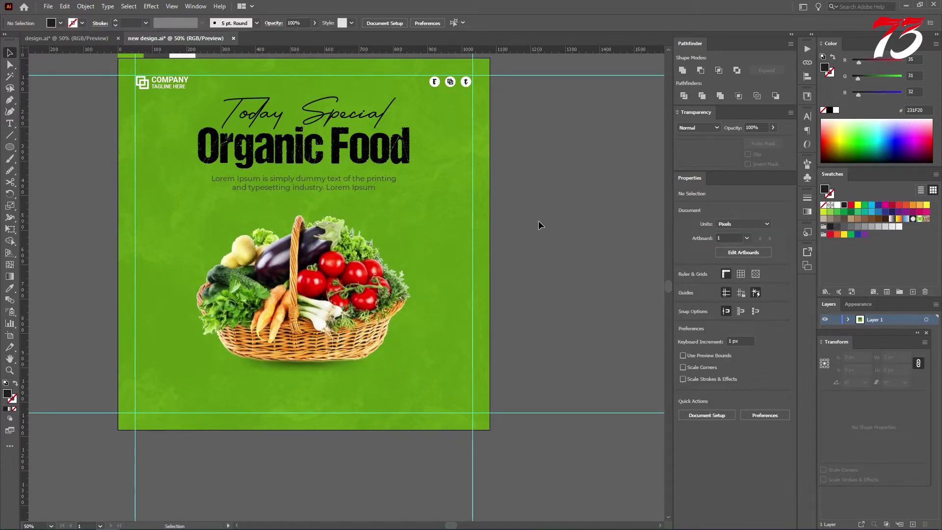
- Draw a black rectangle about 512 × 804 px from the artboard's upper edge down over the heading and basket
{"action": "scroll", "coordinate": [538, 225], "scroll_direction": "up", "scroll_amount": 1}
{"action": "left_click_drag", "start_coordinate": [10, 147], "coordinate": [10, 147]}
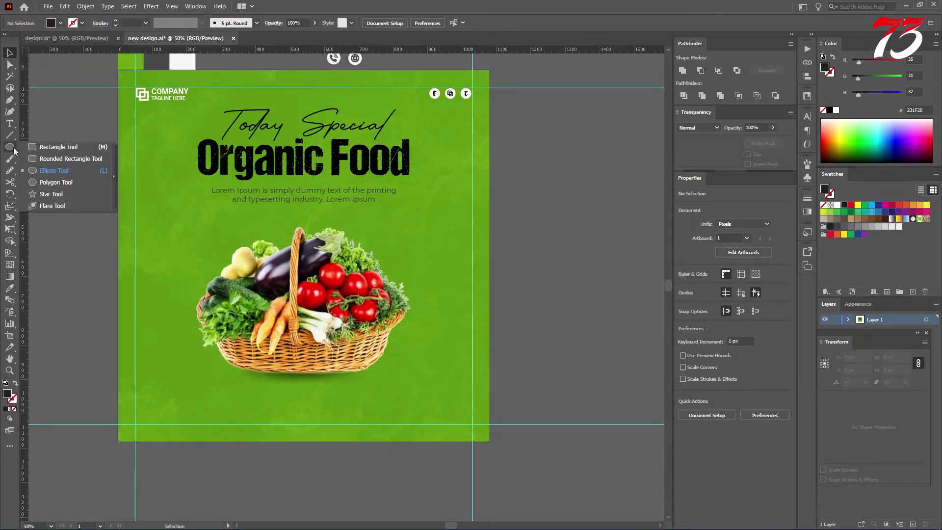
{"action": "left_click", "coordinate": [54, 150]}
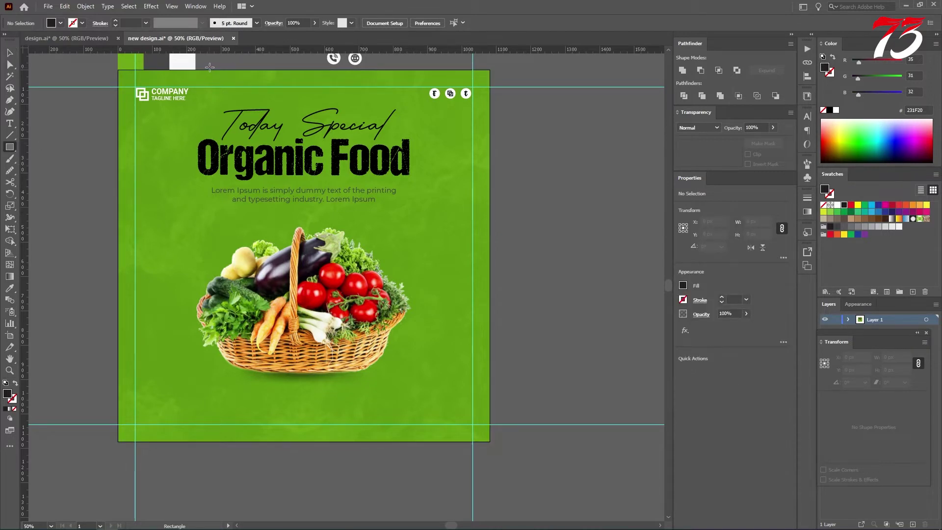
{"action": "left_click_drag", "start_coordinate": [212, 70], "coordinate": [388, 347]}
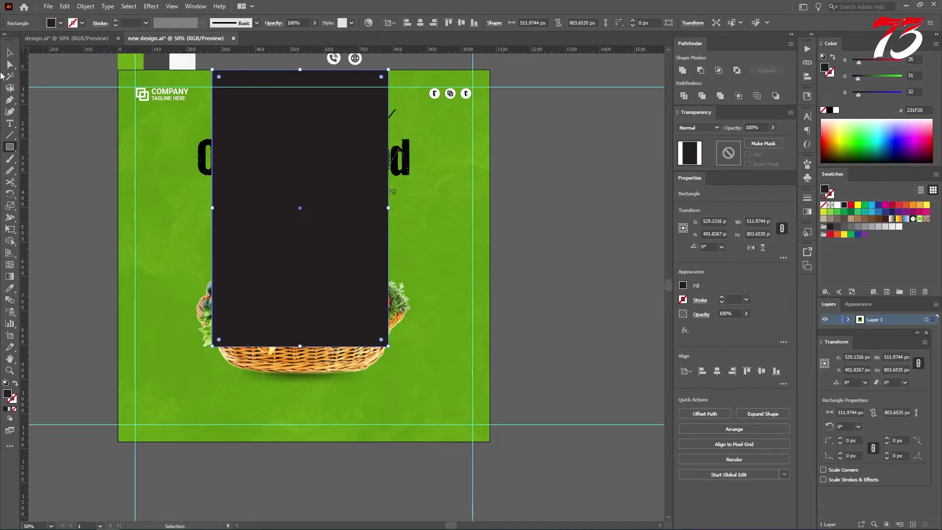
- Fully round the black rectangle's two bottom corners to a radius of about 256 px
{"action": "key", "text": "a"}
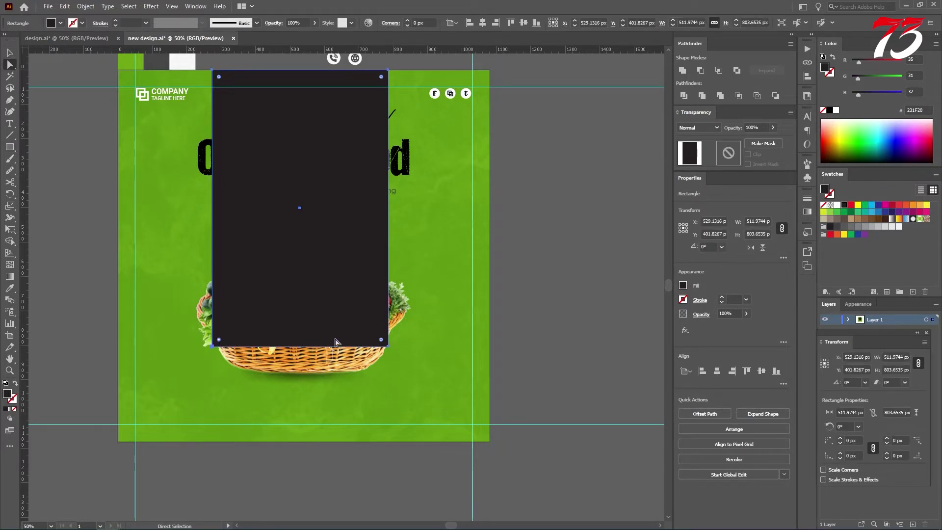
{"action": "left_click_drag", "start_coordinate": [382, 342], "coordinate": [300, 228]}
{"action": "key", "text": "v"}
{"action": "left_click", "coordinate": [587, 228]}
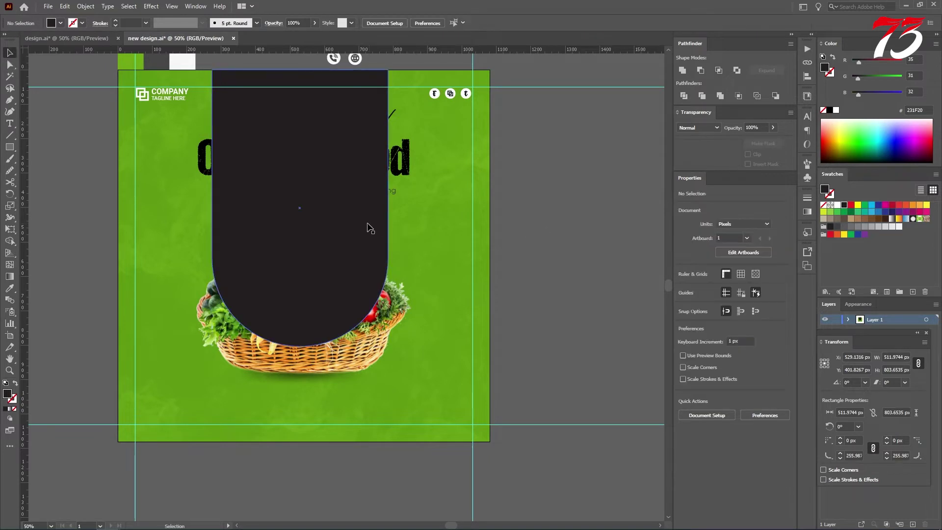
- Fill the rounded rectangle with the off-white palette colour F7F7F7 sampled from the swatch square above the artboard
{"action": "left_click", "coordinate": [370, 227]}
{"action": "scroll", "coordinate": [268, 128], "scroll_direction": "up", "scroll_amount": 1}
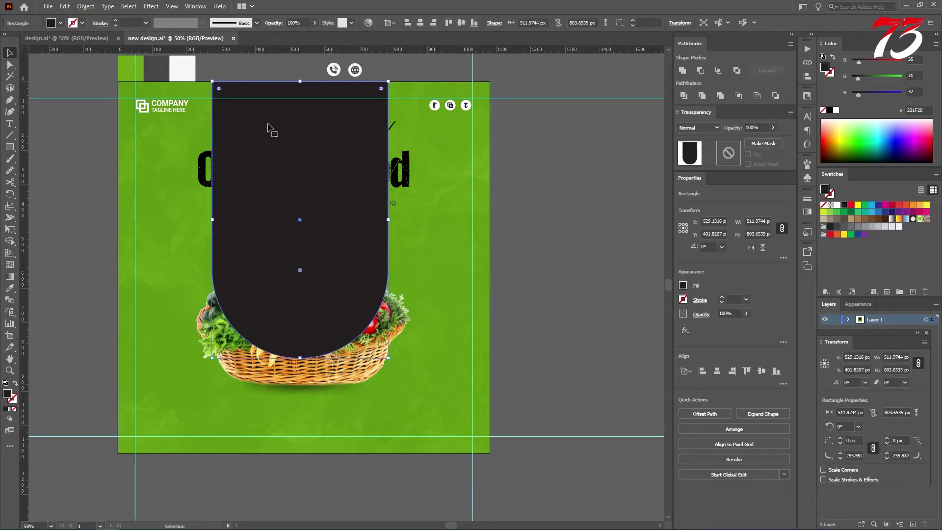
{"action": "left_click", "coordinate": [182, 69]}
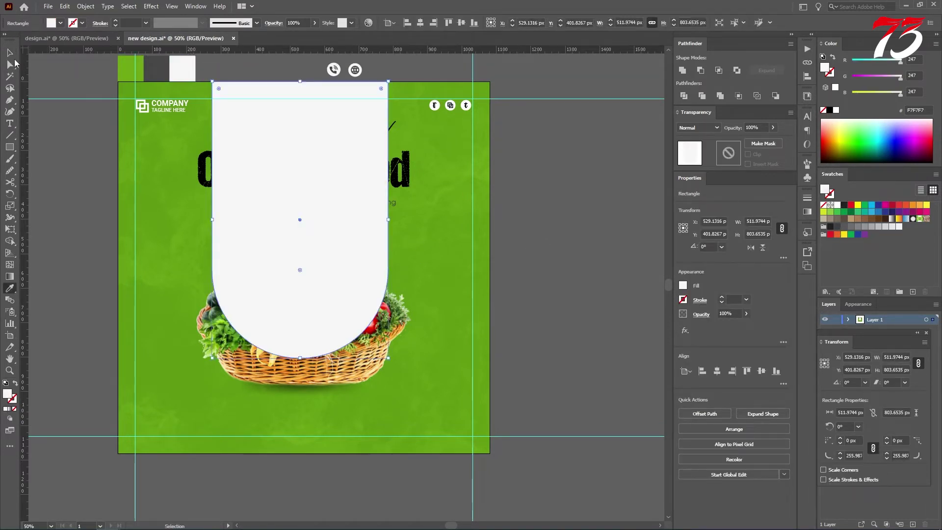
- Send the off-white panel backward behind the basket, paragraph and both heading lines
{"action": "key", "text": "v"}
{"action": "key", "text": "a"}
{"action": "key", "text": "ctrl+["}
{"action": "key", "text": "ctrl+["}
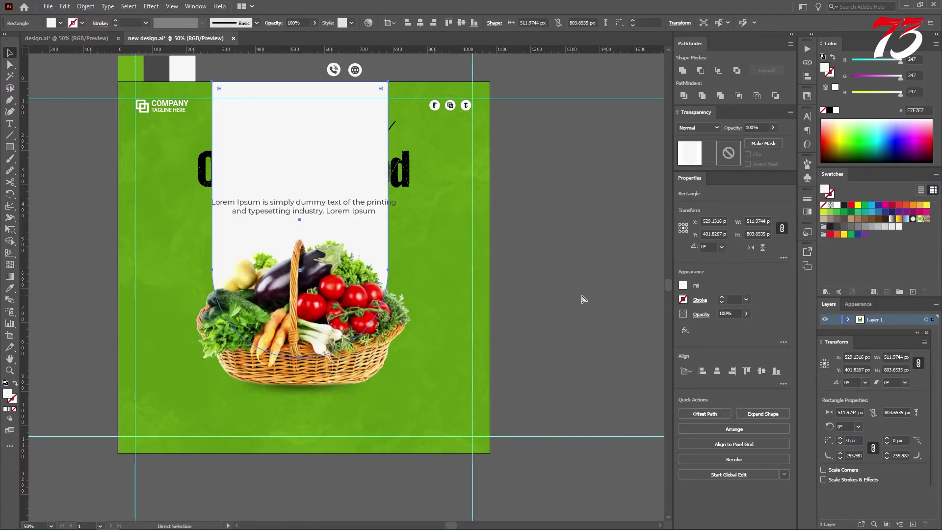
{"action": "key", "text": "ctrl+["}
{"action": "key", "text": "ctrl+["}
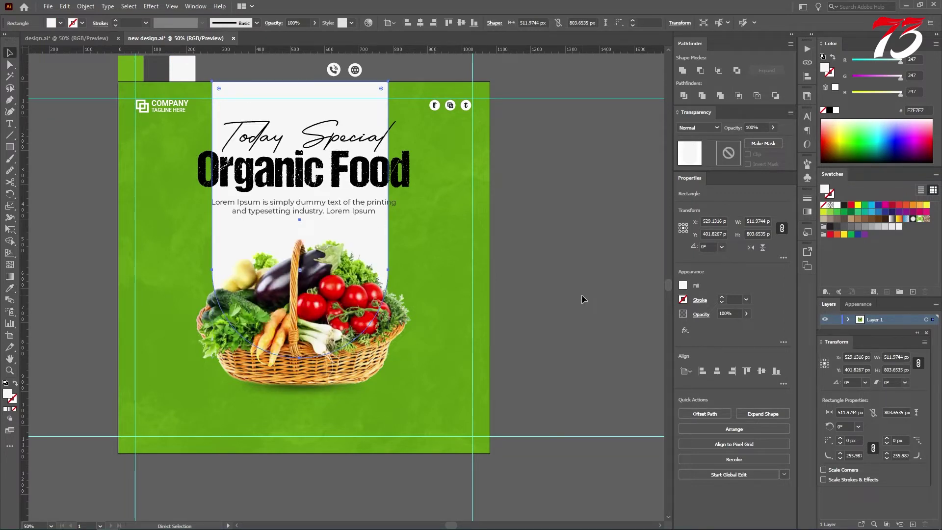
- Centre the off-white panel horizontally on the artboard
{"action": "key", "text": "v"}
{"action": "left_click", "coordinate": [419, 28]}
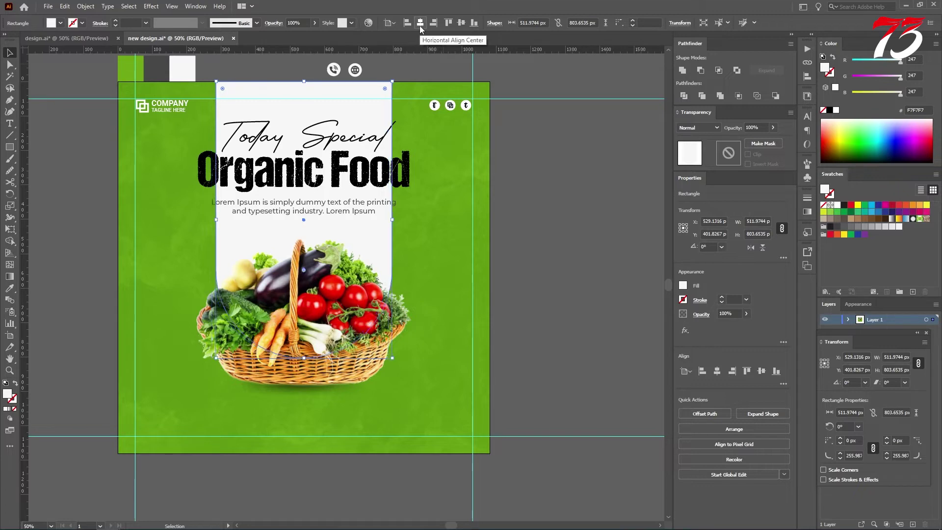
{"action": "scroll", "coordinate": [367, 218], "scroll_direction": "up", "scroll_amount": 1}
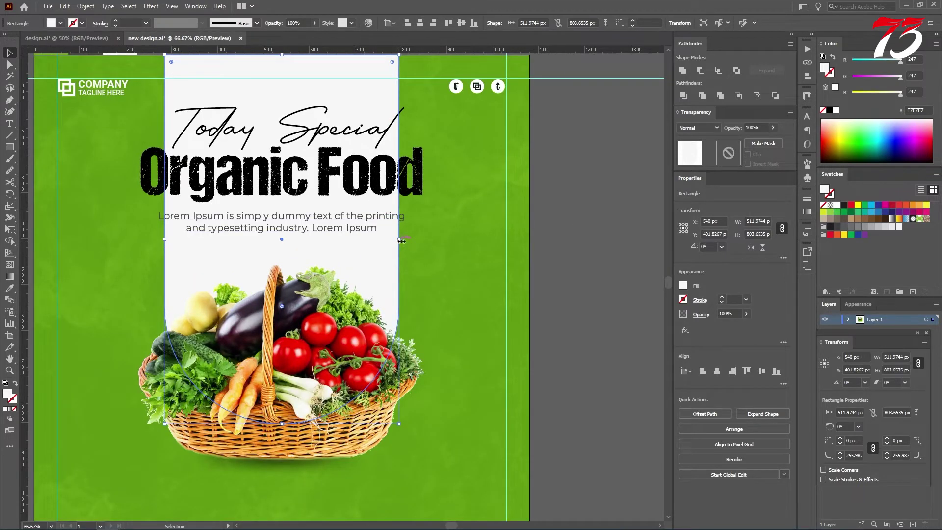
{"action": "left_click_drag", "start_coordinate": [402, 240], "coordinate": [397, 242]}
{"action": "left_click", "coordinate": [564, 237]}
{"action": "scroll", "coordinate": [356, 275], "scroll_direction": "down", "scroll_amount": 1}
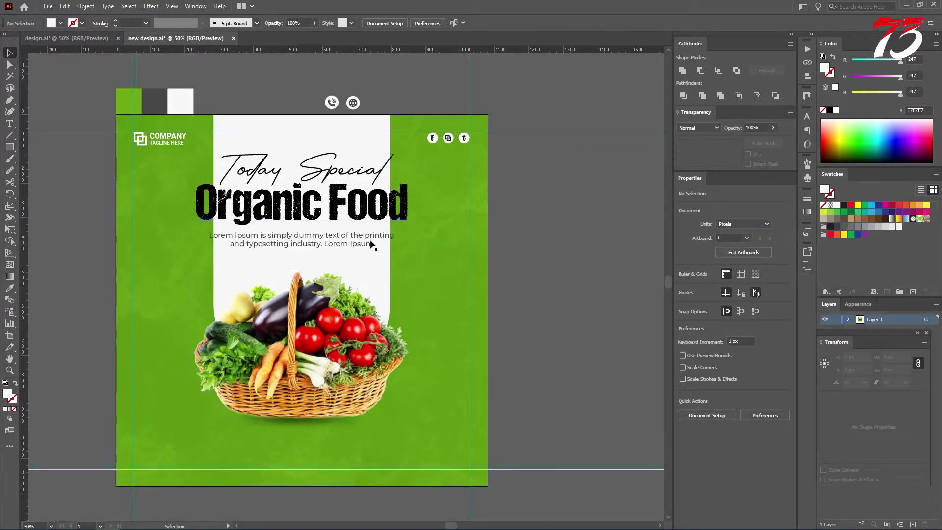
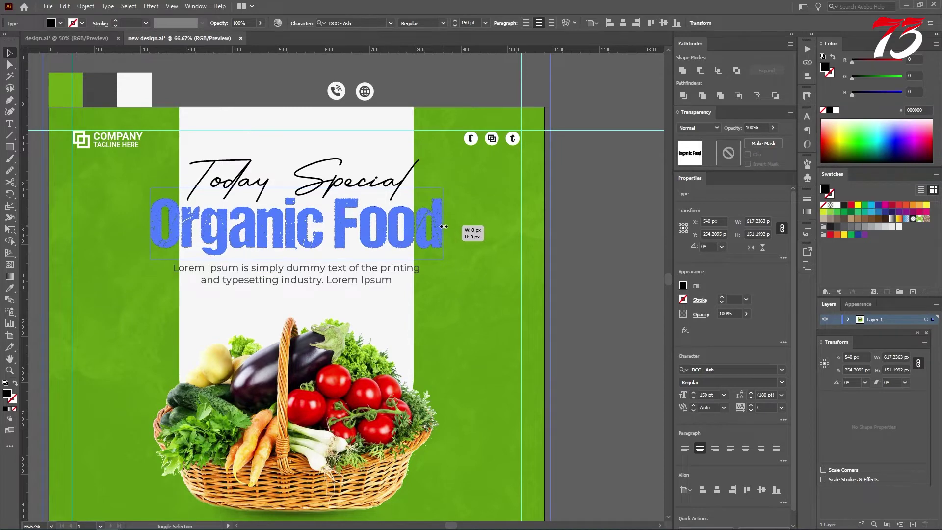
- Move the off-white panel off the artboard to the empty area beside it and reset its rounded bottom corners to 0 px
{"action": "left_click", "coordinate": [254, 142]}
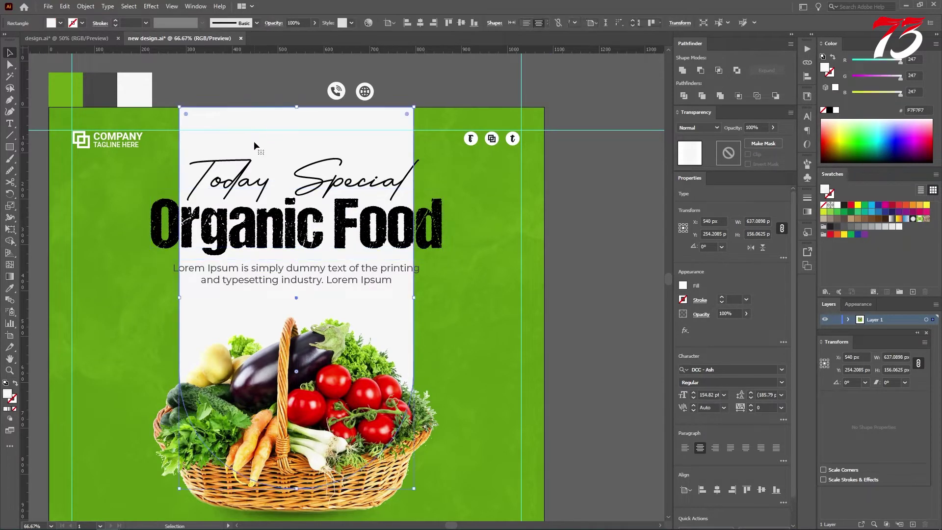
{"action": "key", "text": "a"}
{"action": "key", "text": "v"}
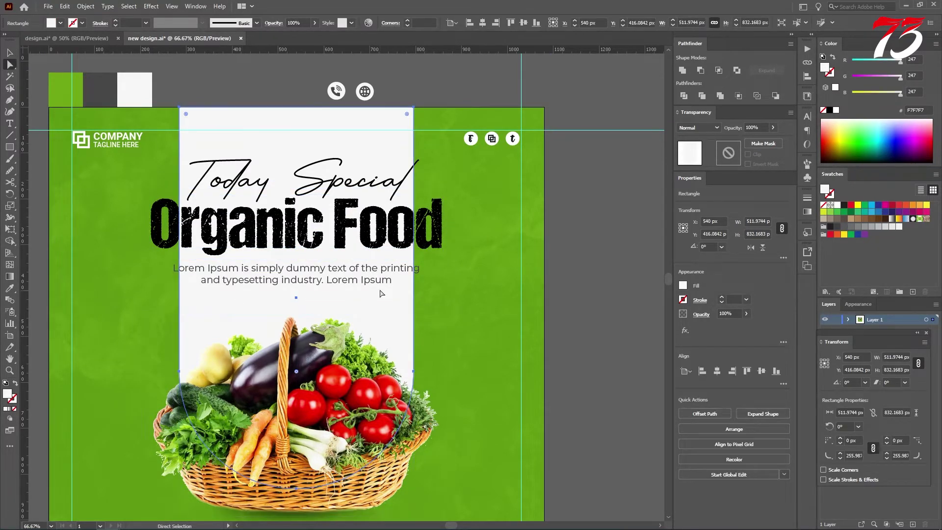
{"action": "scroll", "coordinate": [387, 289], "scroll_direction": "down", "scroll_amount": 2}
{"action": "left_click", "coordinate": [513, 283]}
{"action": "scroll", "coordinate": [512, 283], "scroll_direction": "right", "scroll_amount": 3}
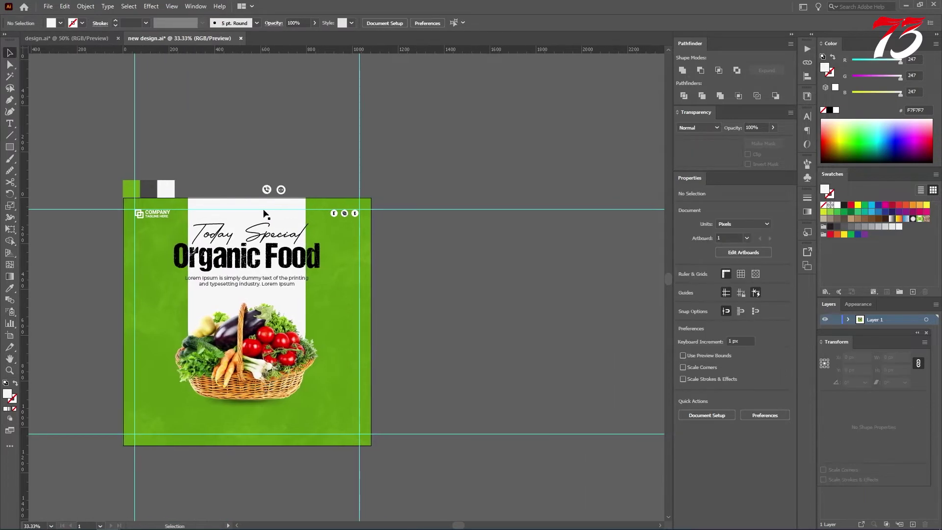
{"action": "left_click_drag", "start_coordinate": [261, 215], "coordinate": [496, 218]}
{"action": "key", "text": "a"}
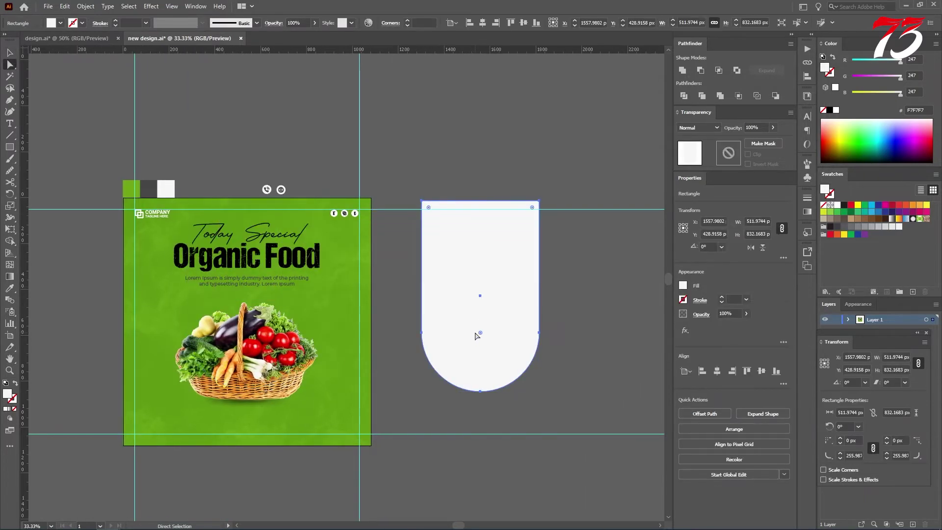
{"action": "left_click", "coordinate": [546, 347]}
{"action": "left_click", "coordinate": [484, 331]}
{"action": "left_click_drag", "start_coordinate": [483, 335], "coordinate": [577, 397]}
{"action": "key", "text": "v"}
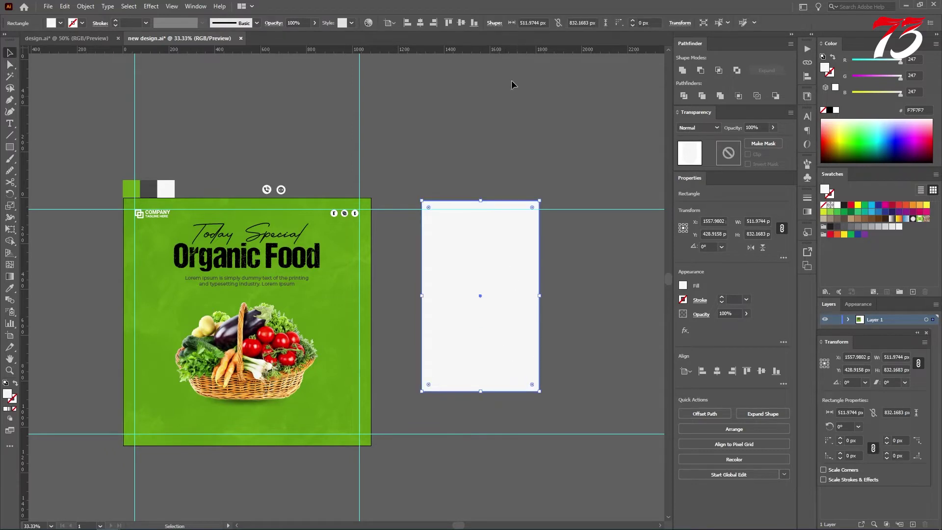
- Centre the panel horizontally on the artboard again and pull in its left edge to a width of about 507 px
{"action": "left_click", "coordinate": [420, 23]}
{"action": "scroll", "coordinate": [191, 294], "scroll_direction": "up", "scroll_amount": 4}
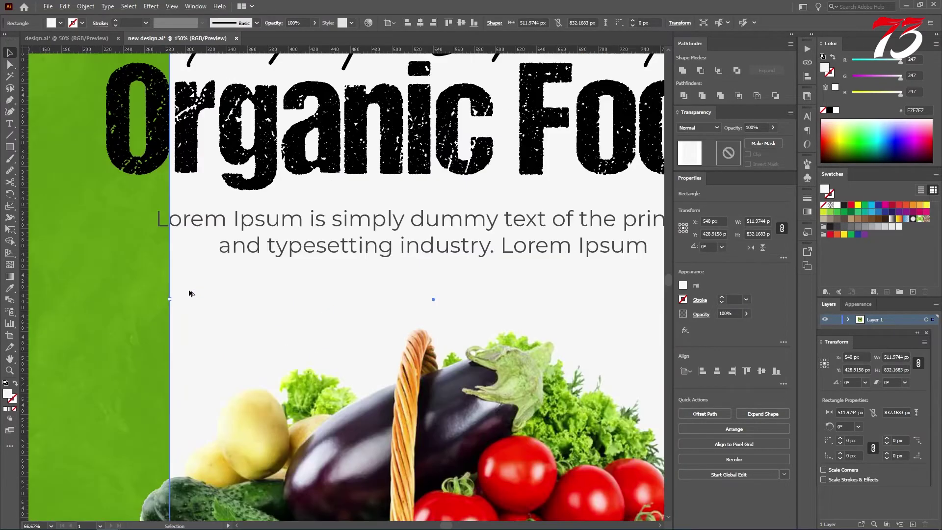
{"action": "left_click_drag", "start_coordinate": [171, 300], "coordinate": [175, 300]}
{"action": "scroll", "coordinate": [178, 295], "scroll_direction": "down", "scroll_amount": 4}
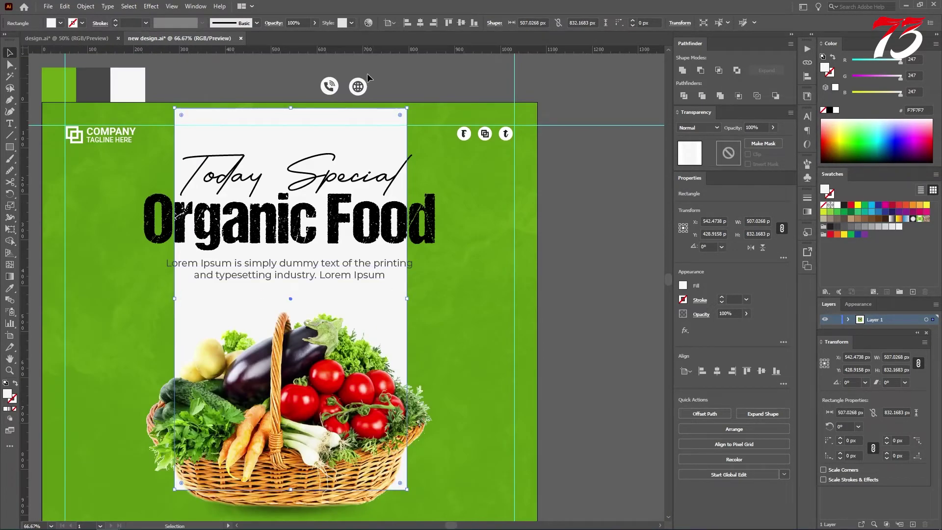
- Align the off-white panel with the artboard's top edge
{"action": "left_click", "coordinate": [448, 23]}
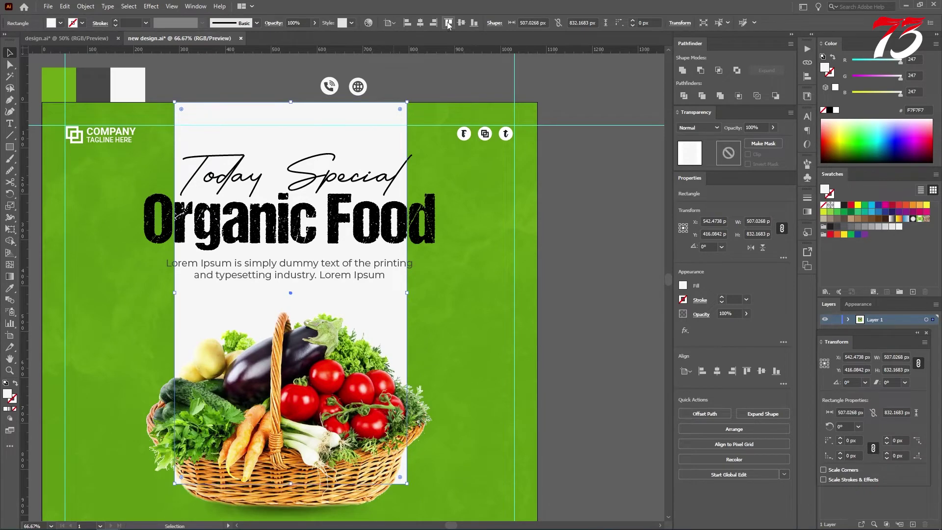
{"action": "left_click", "coordinate": [625, 326]}
{"action": "scroll", "coordinate": [558, 287], "scroll_direction": "down", "scroll_amount": 1}
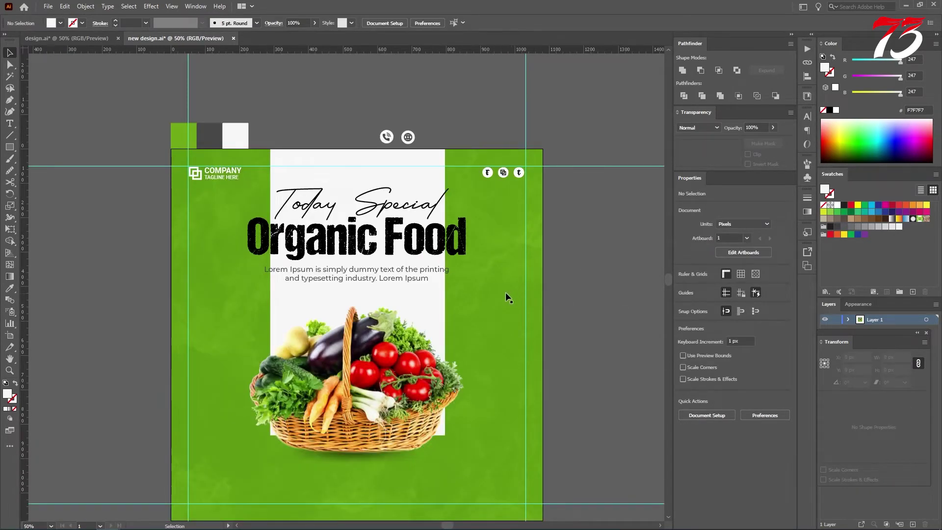
- Enlarge both heading lines together until "Organic Food" is about 696 px wide, and shrink "Today Special" to about 524 px wide
{"action": "left_click", "coordinate": [373, 240]}
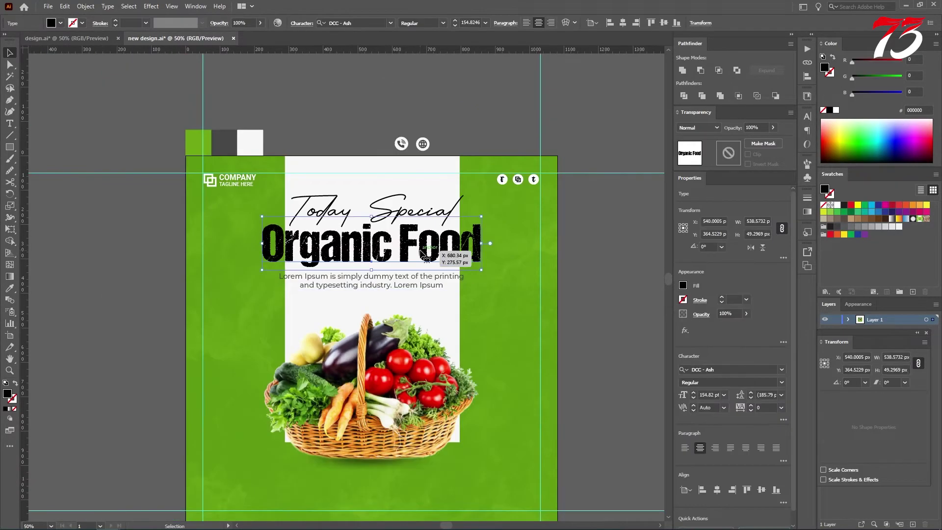
{"action": "left_click", "coordinate": [418, 208], "text": "shift"}
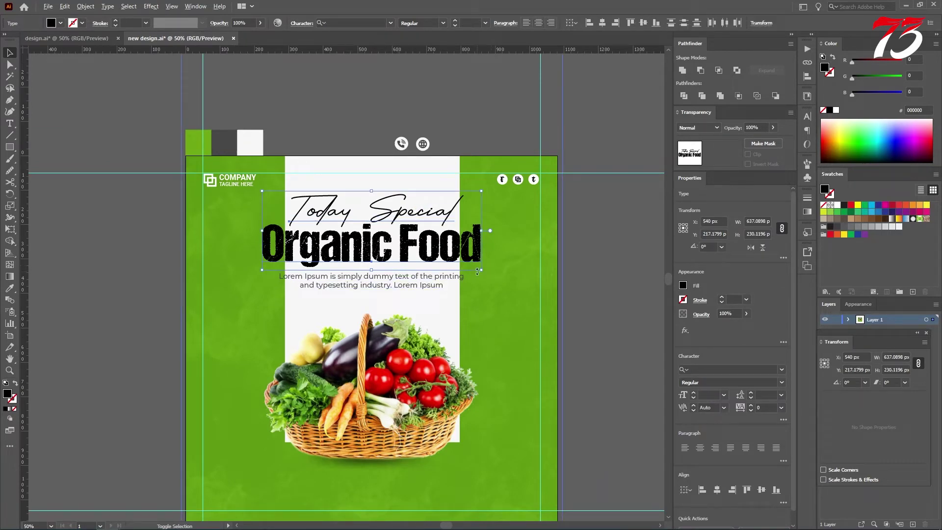
{"action": "left_click_drag", "start_coordinate": [483, 272], "coordinate": [492, 274]}
{"action": "left_click", "coordinate": [633, 295]}
{"action": "scroll", "coordinate": [457, 282], "scroll_direction": "up", "scroll_amount": 1}
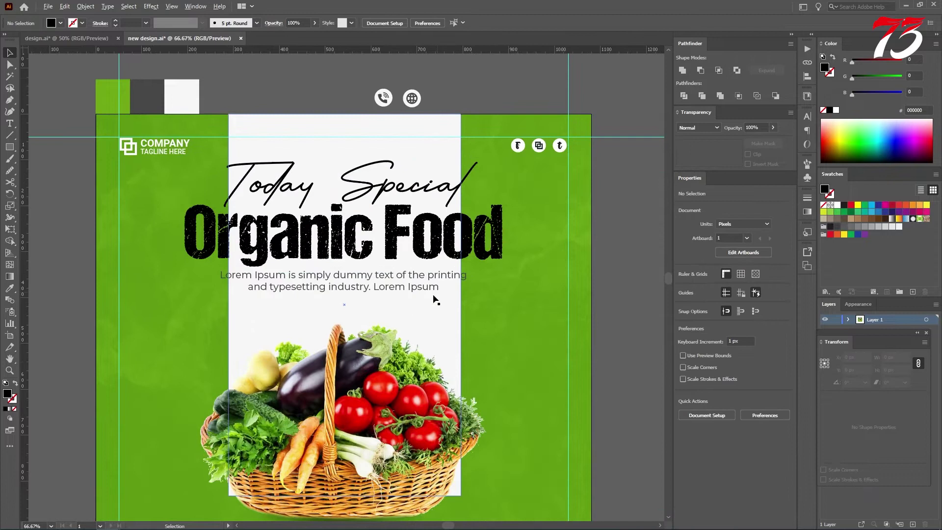
{"action": "left_click", "coordinate": [428, 192]}
{"action": "left_click_drag", "start_coordinate": [480, 184], "coordinate": [461, 253]}
- Widen the off-white panel on both sides to about 554 px so it frames the paragraph
{"action": "left_click", "coordinate": [435, 143]}
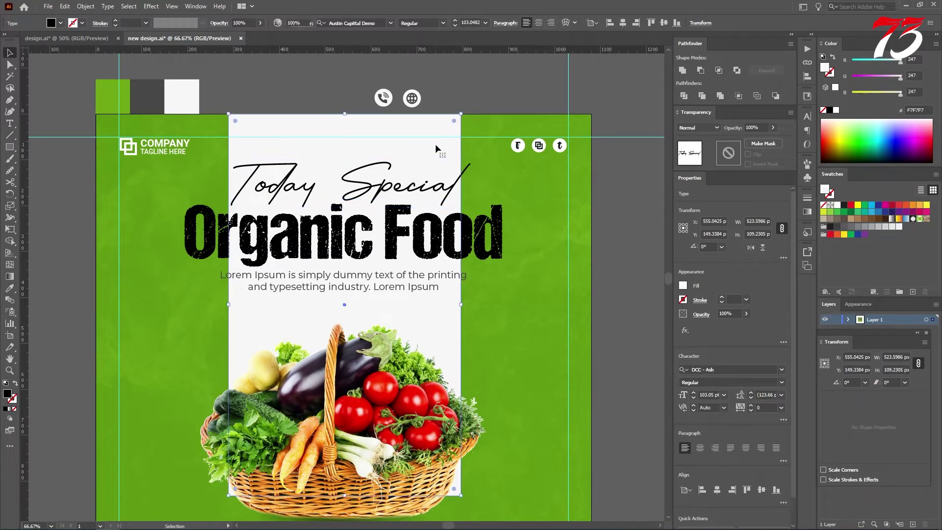
{"action": "left_click_drag", "start_coordinate": [462, 301], "coordinate": [470, 325]}
{"action": "scroll", "coordinate": [473, 289], "scroll_direction": "up", "scroll_amount": 3}
{"action": "scroll", "coordinate": [465, 322], "scroll_direction": "down", "scroll_amount": 3}
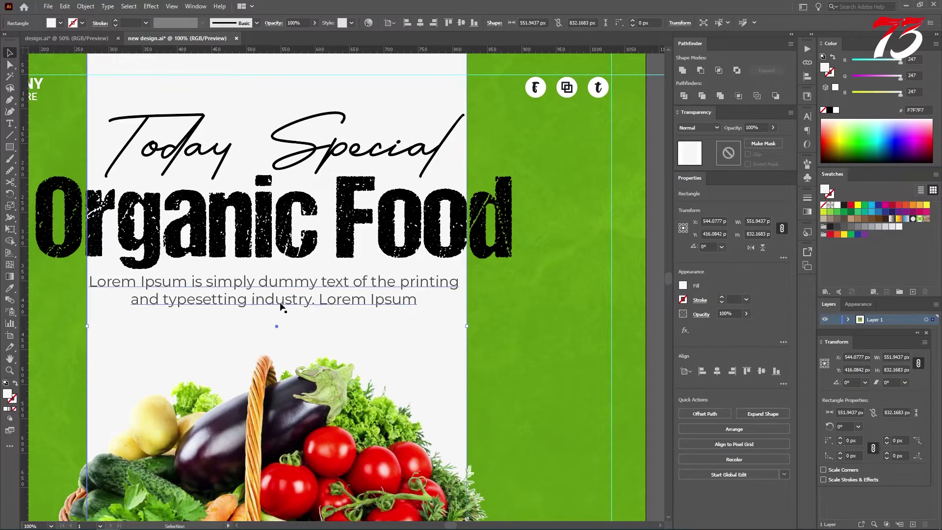
{"action": "scroll", "coordinate": [56, 347], "scroll_direction": "up", "scroll_amount": 1}
{"action": "left_click_drag", "start_coordinate": [99, 317], "coordinate": [98, 320]}
{"action": "scroll", "coordinate": [269, 292], "scroll_direction": "down", "scroll_amount": 2}
{"action": "left_click", "coordinate": [603, 238]}
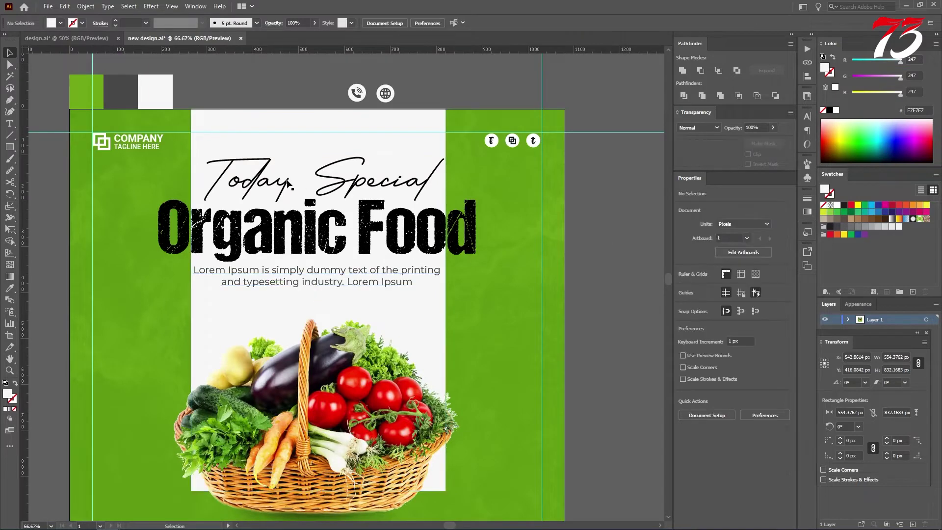
- Align the "Today Special" line horizontally to the centre of the off-white panel
{"action": "left_click", "coordinate": [314, 181]}
{"action": "left_click", "coordinate": [313, 120], "text": "shift"}
{"action": "left_click", "coordinate": [314, 116]}
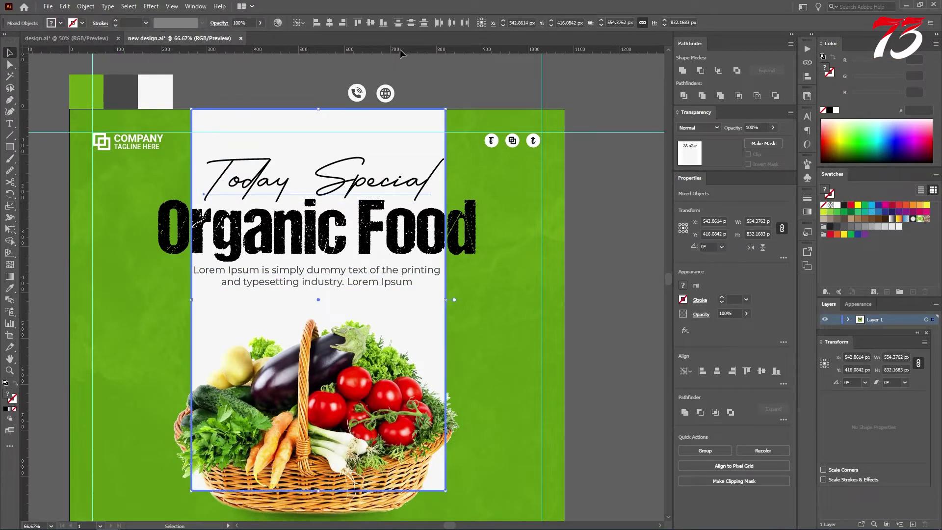
{"action": "left_click", "coordinate": [329, 23]}
{"action": "left_click", "coordinate": [393, 57]}
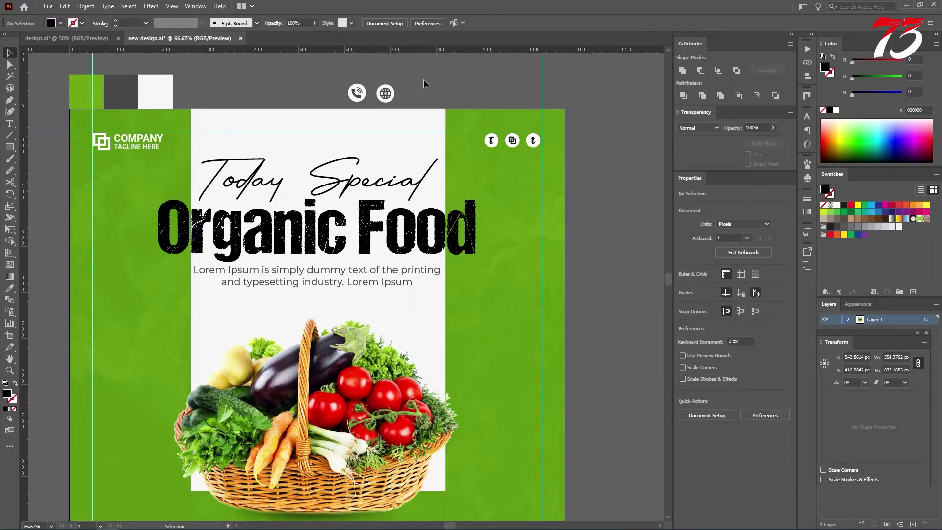
- Scale the Lorem Ipsum paragraph down to about 21 pt and nudge it slightly down from the heading
{"action": "left_click", "coordinate": [297, 278]}
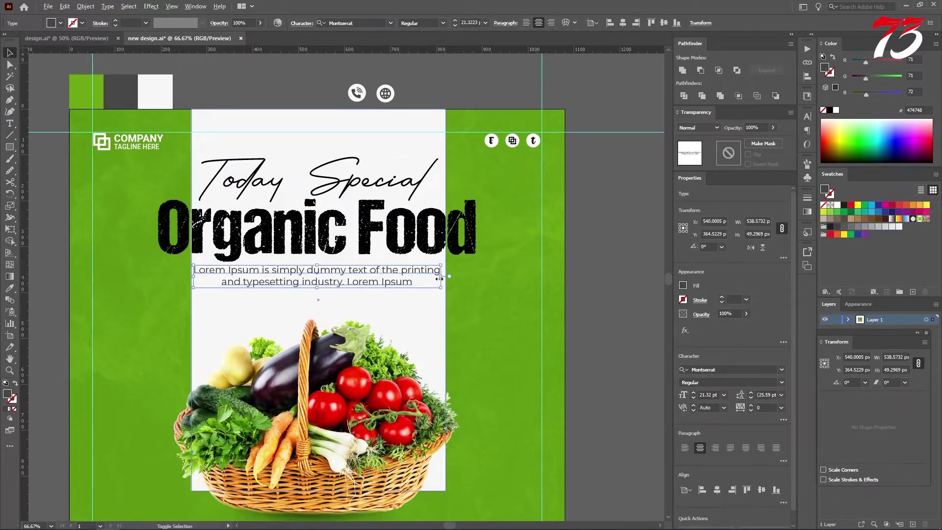
{"action": "left_click_drag", "start_coordinate": [439, 278], "coordinate": [435, 281]}
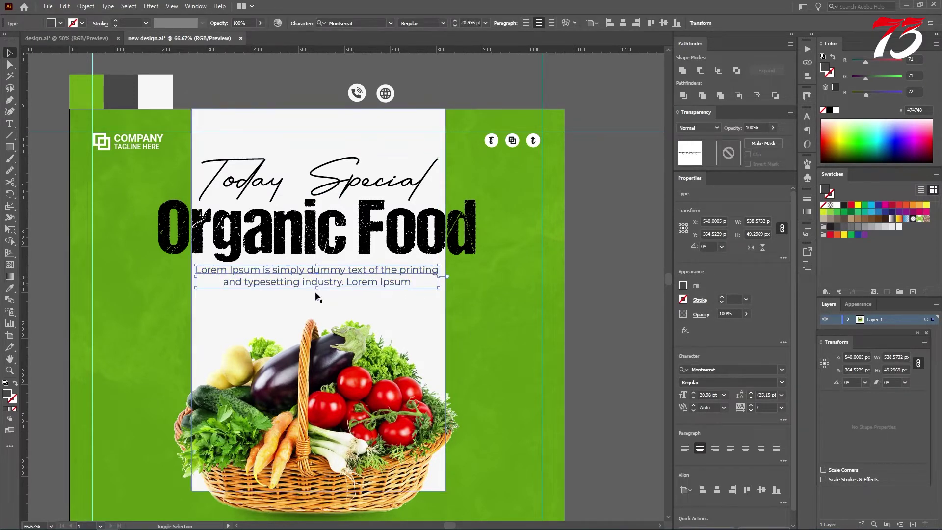
{"action": "scroll", "coordinate": [311, 273], "scroll_direction": "up", "scroll_amount": 1}
{"action": "left_click_drag", "start_coordinate": [313, 266], "coordinate": [314, 265]}
{"action": "scroll", "coordinate": [314, 268], "scroll_direction": "down", "scroll_amount": 1}
- Move "Today Special", "Organic Food" and the paragraph up together, slightly closer to the panel's top edge
{"action": "left_click", "coordinate": [322, 228], "text": "shift"}
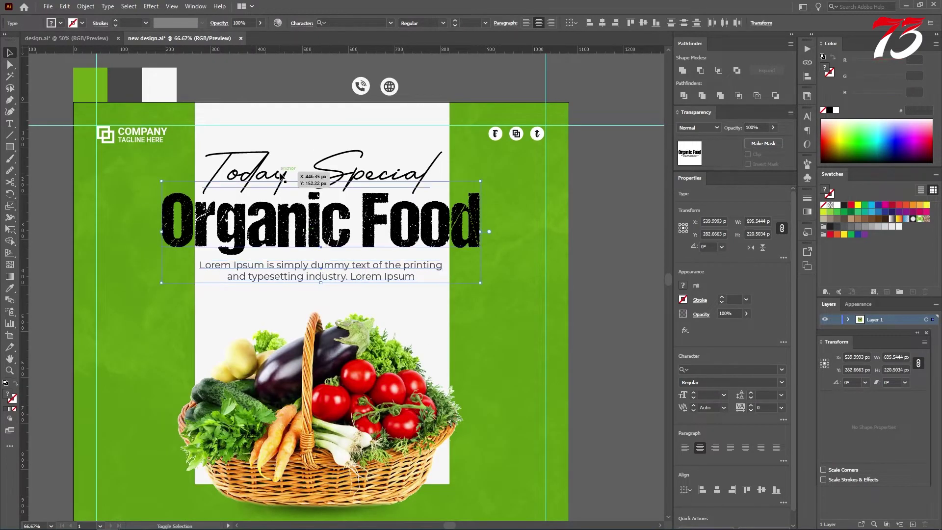
{"action": "left_click", "coordinate": [294, 169], "text": "shift"}
{"action": "left_click_drag", "start_coordinate": [296, 240], "coordinate": [297, 227]}
{"action": "left_click", "coordinate": [602, 255]}
{"action": "scroll", "coordinate": [585, 244], "scroll_direction": "down", "scroll_amount": 2}
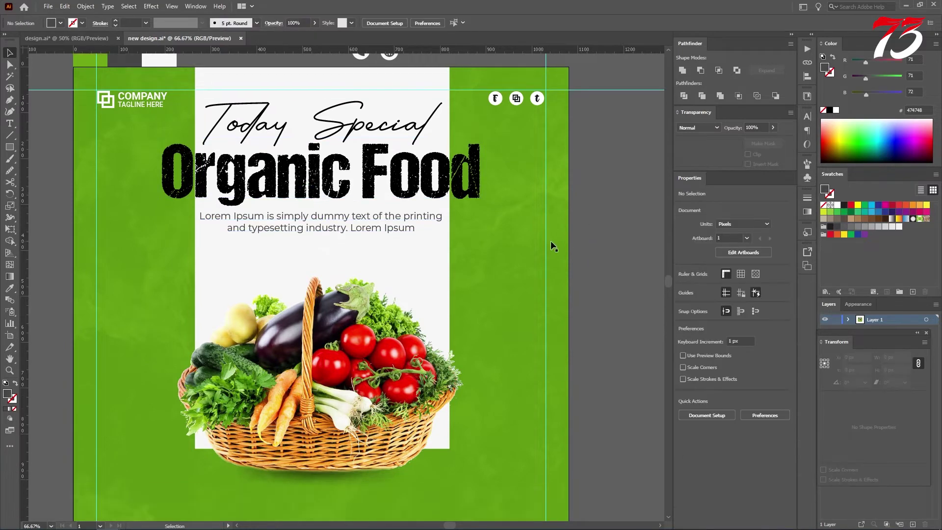
- Fully round the two bottom corners of the widened off-white panel to a radius of about 277 px
{"action": "left_click_drag", "start_coordinate": [518, 275], "coordinate": [469, 283]}
{"action": "key", "text": "a"}
{"action": "left_click", "coordinate": [406, 261]}
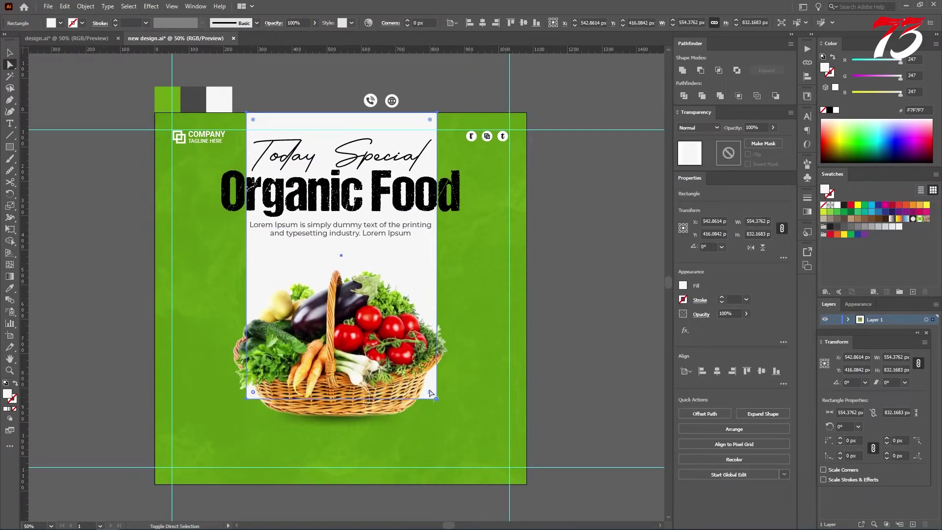
{"action": "left_click_drag", "start_coordinate": [430, 392], "coordinate": [368, 256]}
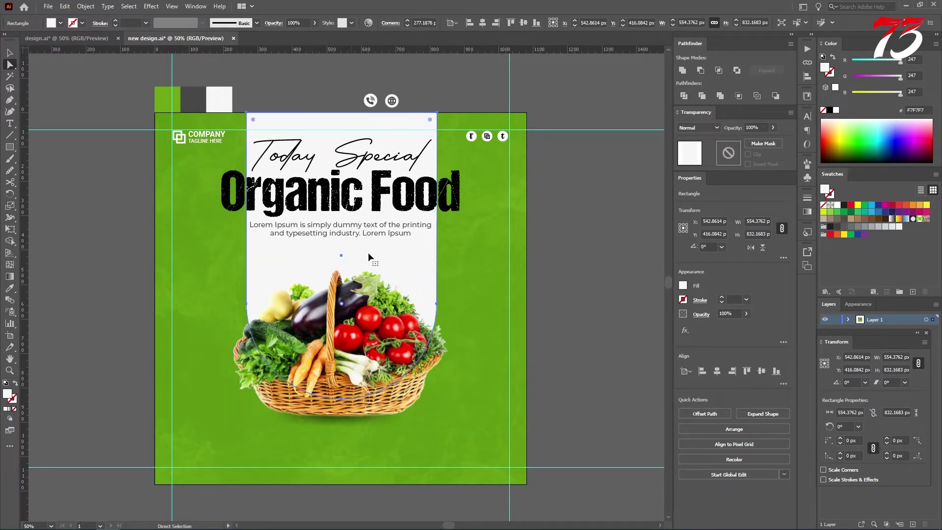
{"action": "key", "text": "v"}
{"action": "left_click", "coordinate": [593, 290]}
{"action": "scroll", "coordinate": [593, 290], "scroll_direction": "down", "scroll_amount": 2}
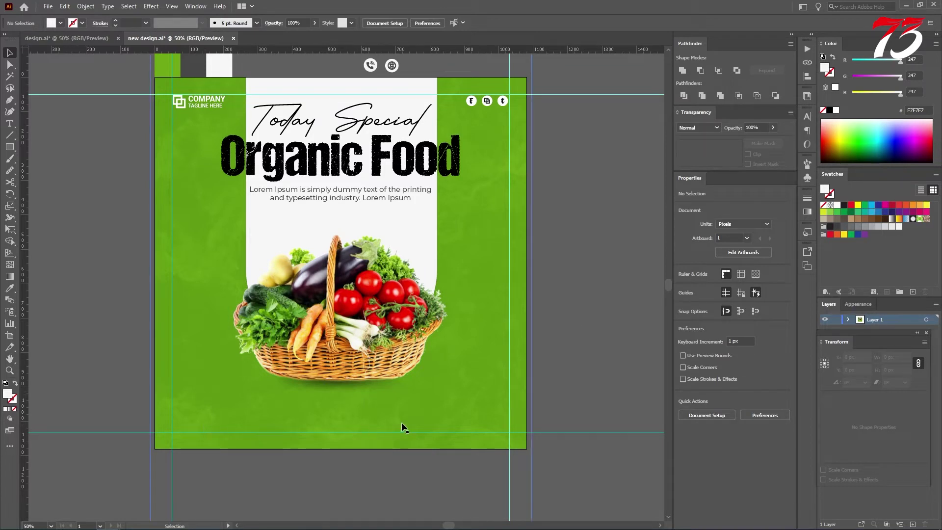
{"action": "scroll", "coordinate": [401, 423], "scroll_direction": "up", "scroll_amount": 1}
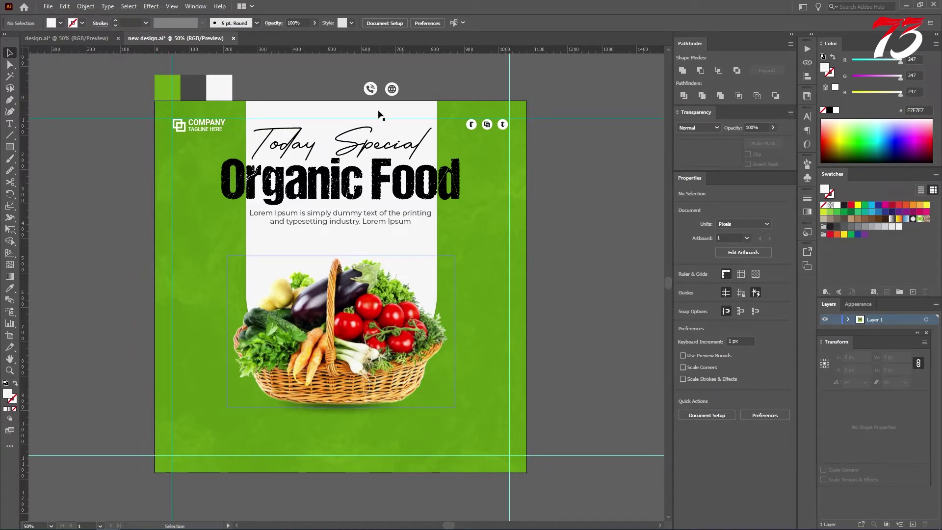
- Move the phone icon onto the artboard, into its lower-left corner just inside the two guides
{"action": "left_click_drag", "start_coordinate": [371, 89], "coordinate": [185, 451]}
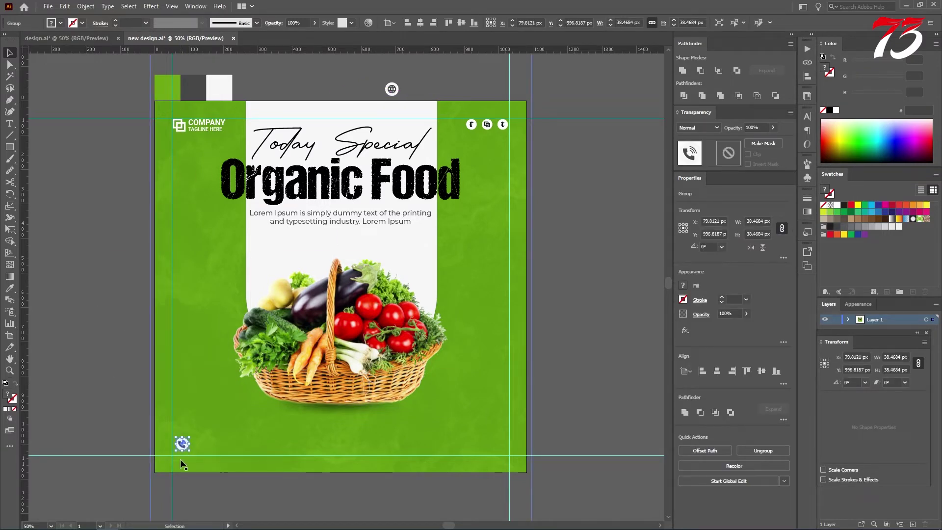
{"action": "scroll", "coordinate": [189, 461], "scroll_direction": "up", "scroll_amount": 1}
{"action": "left_click", "coordinate": [98, 334]}
- Add a text line with the contact phone number and move it fully onto the artboard, above the phone icon
{"action": "scroll", "coordinate": [100, 328], "scroll_direction": "down", "scroll_amount": 2}
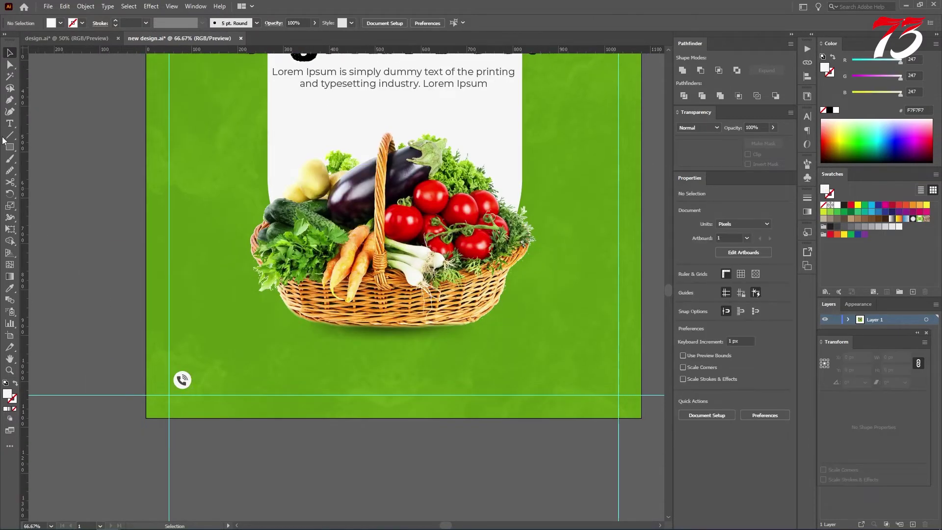
{"action": "left_click", "coordinate": [9, 123]}
{"action": "left_click", "coordinate": [208, 364]}
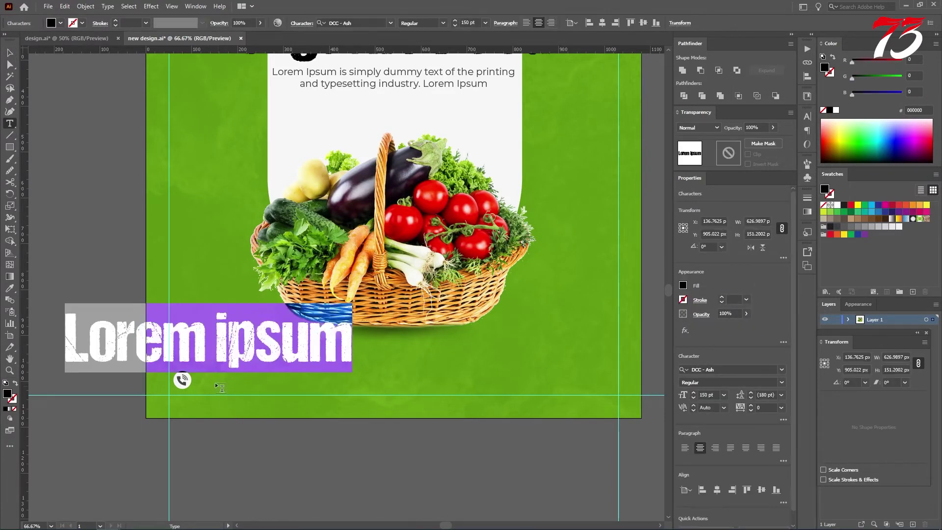
{"action": "type", "text": "+00 1"}
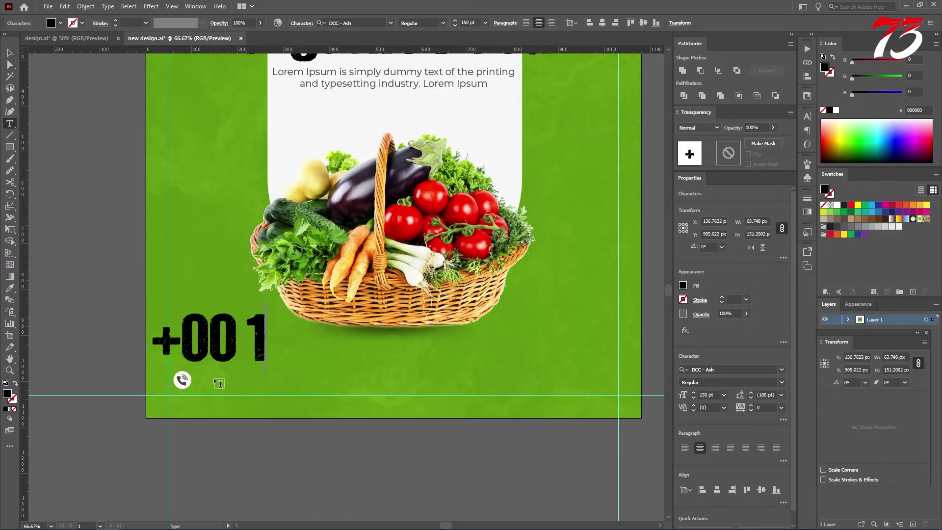
{"action": "type", "text": "23 456 789"}
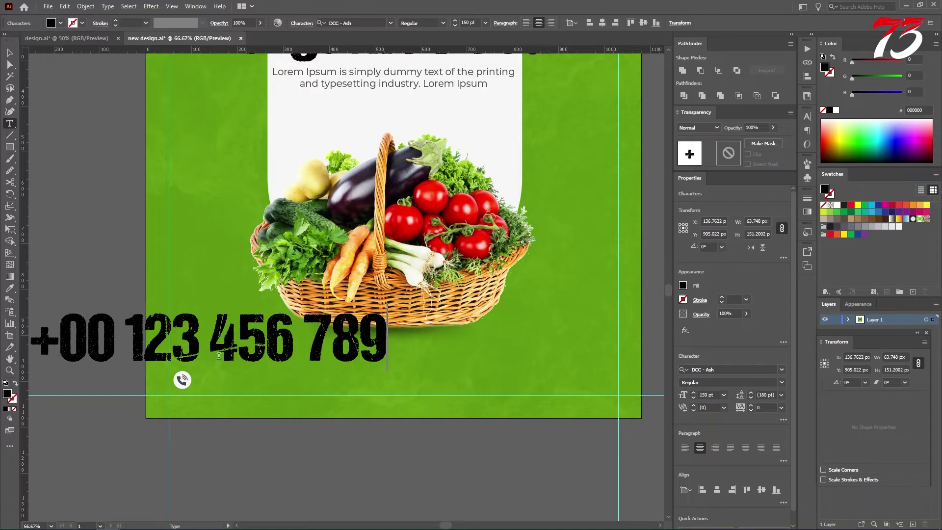
{"action": "left_click", "coordinate": [8, 54]}
{"action": "left_click_drag", "start_coordinate": [252, 338], "coordinate": [405, 344]}
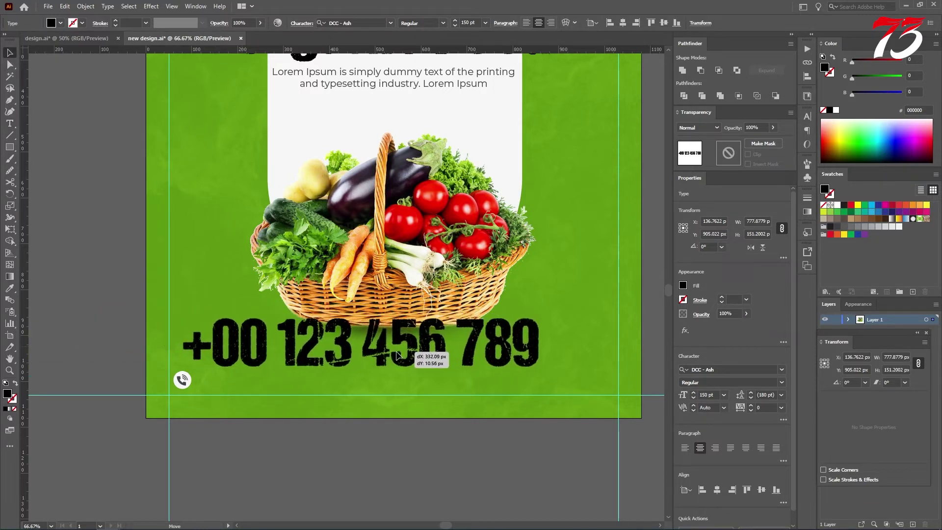
- Set the phone number's font to Montserrat SemiBold at 22 pt
{"action": "left_click", "coordinate": [808, 117]}
{"action": "left_click", "coordinate": [731, 128]}
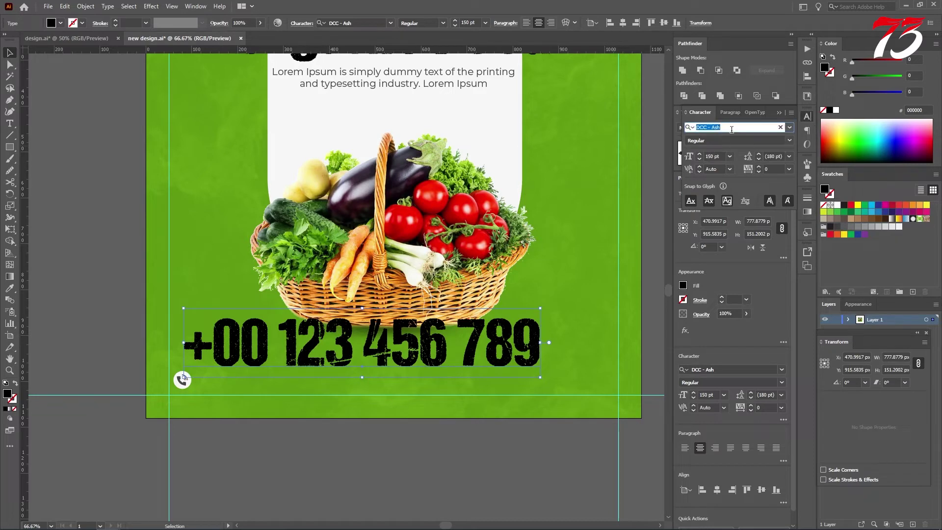
{"action": "type", "text": "mont"}
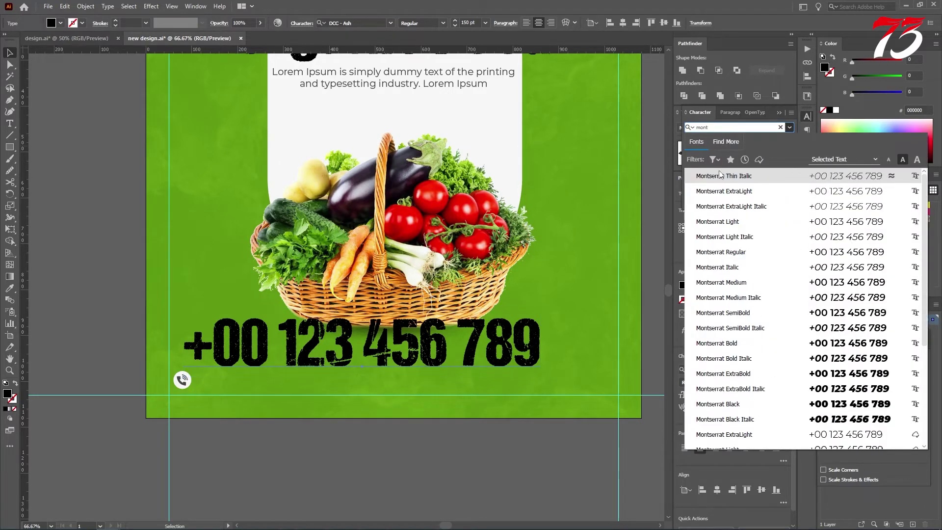
{"action": "left_click", "coordinate": [738, 312]}
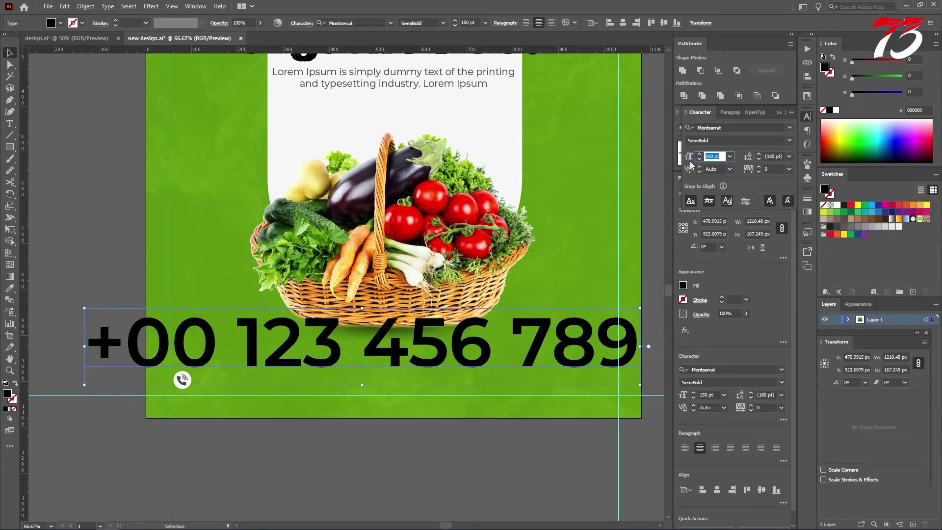
{"action": "type", "text": "22"}
{"action": "key", "text": "Return"}
- Place the phone number just right of the phone icon and set its font size to 23 pt
{"action": "scroll", "coordinate": [305, 374], "scroll_direction": "up", "scroll_amount": 2}
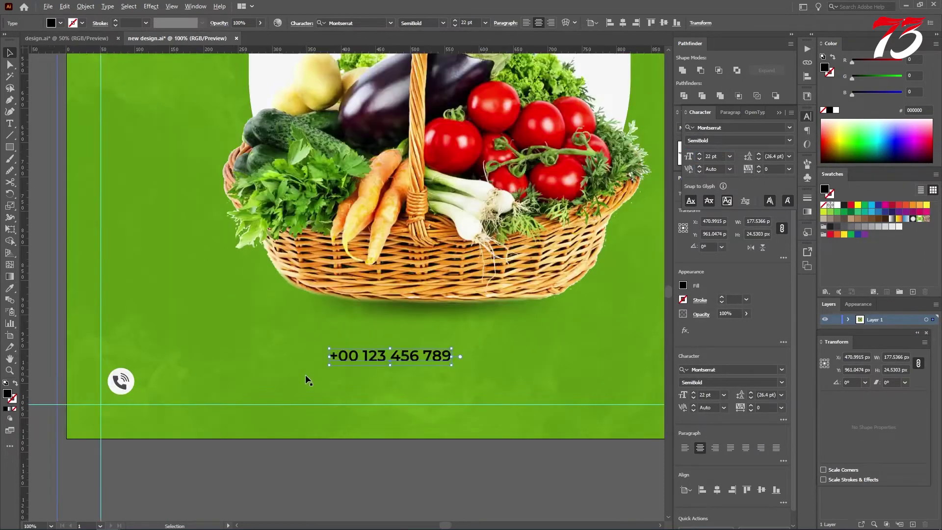
{"action": "left_click_drag", "start_coordinate": [372, 345], "coordinate": [201, 365]}
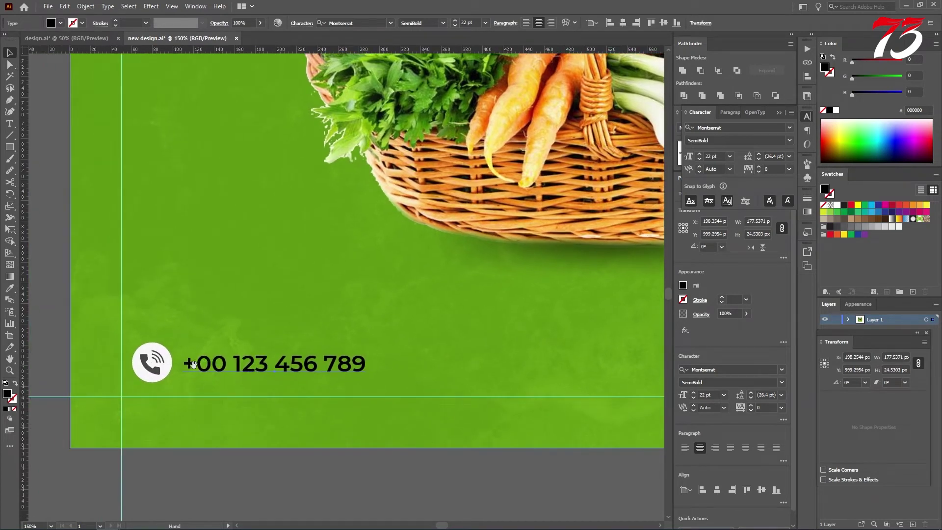
{"action": "left_click", "coordinate": [720, 156]}
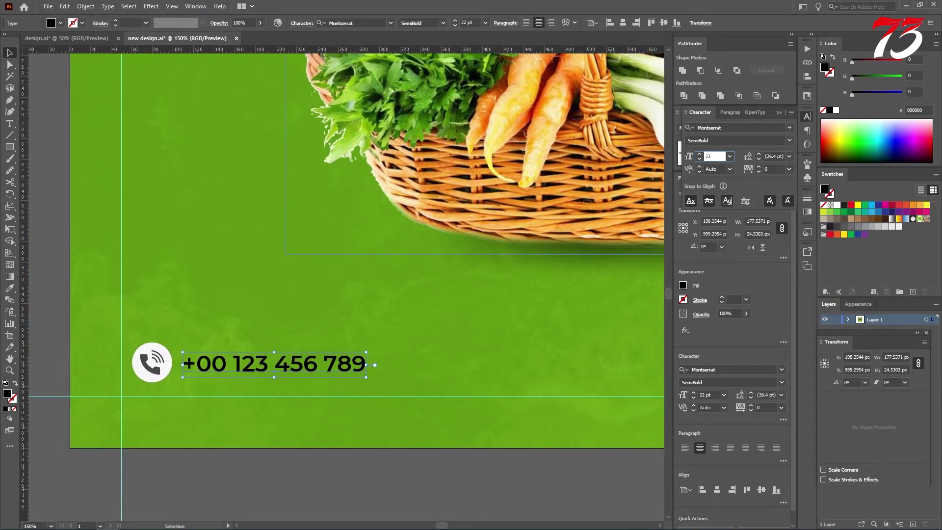
{"action": "key", "text": "Return"}
{"action": "scroll", "coordinate": [185, 407], "scroll_direction": "up", "scroll_amount": 1}
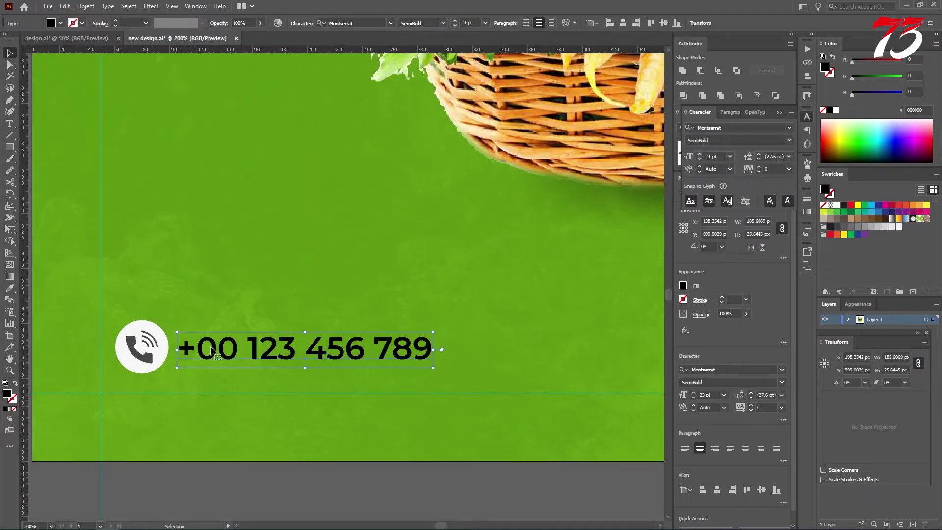
{"action": "left_click_drag", "start_coordinate": [211, 350], "coordinate": [212, 349]}
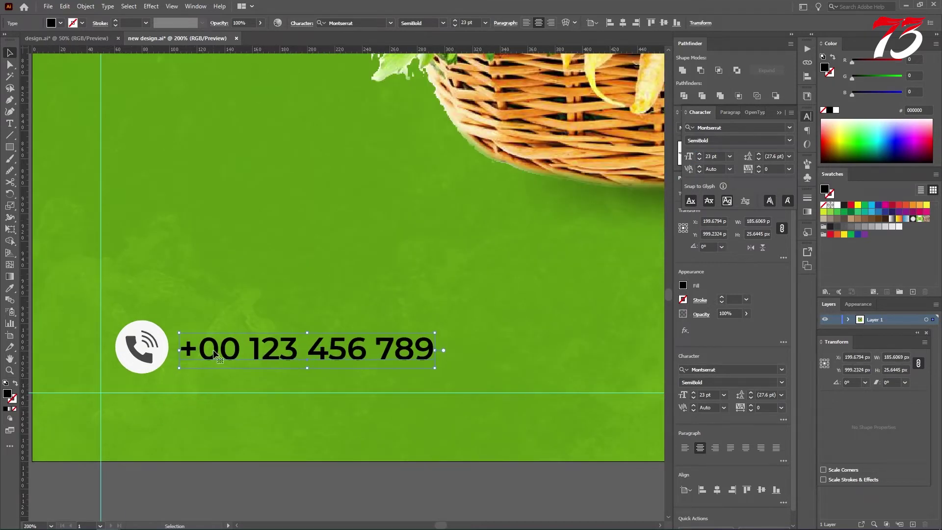
- Align the phone number and the phone icon to each other's vertical centres
{"action": "left_click", "coordinate": [160, 343], "text": "shift"}
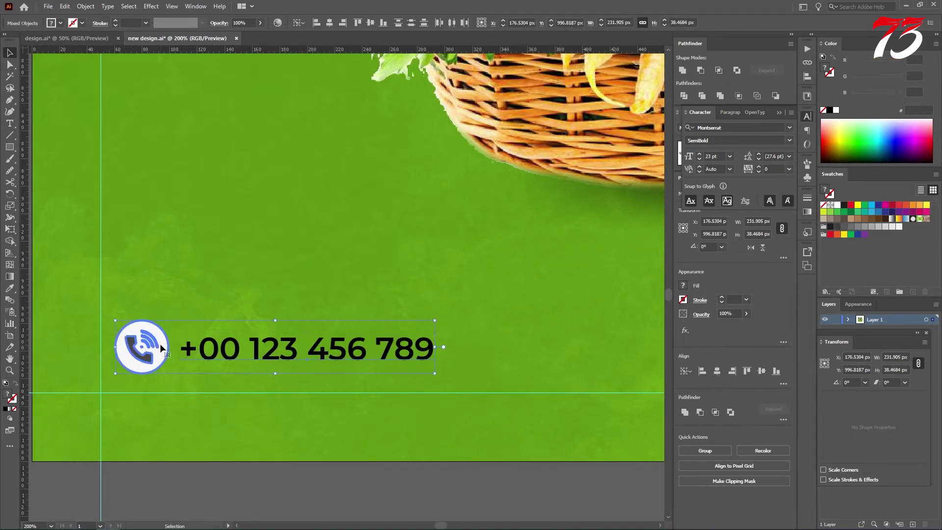
{"action": "left_click", "coordinate": [376, 22]}
{"action": "scroll", "coordinate": [302, 325], "scroll_direction": "down", "scroll_amount": 1}
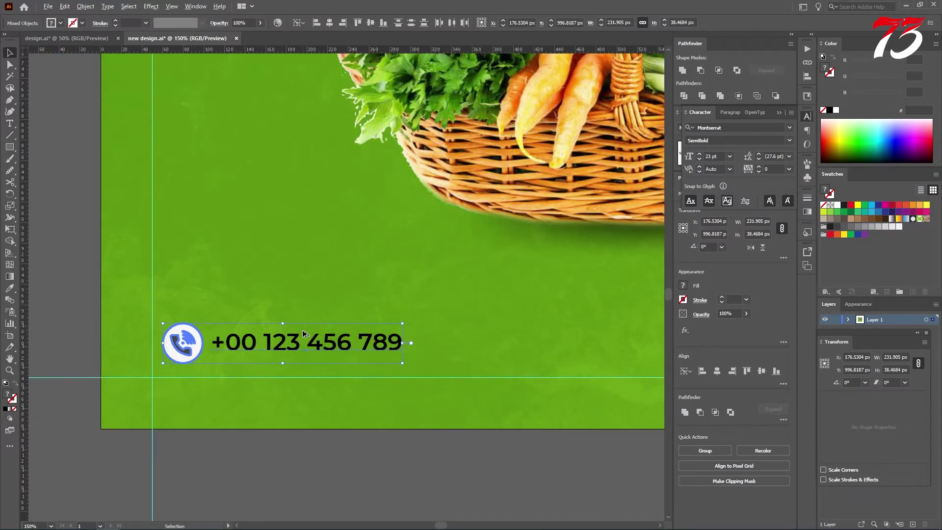
{"action": "scroll", "coordinate": [303, 334], "scroll_direction": "down", "scroll_amount": 1}
{"action": "left_click", "coordinate": [290, 410]}
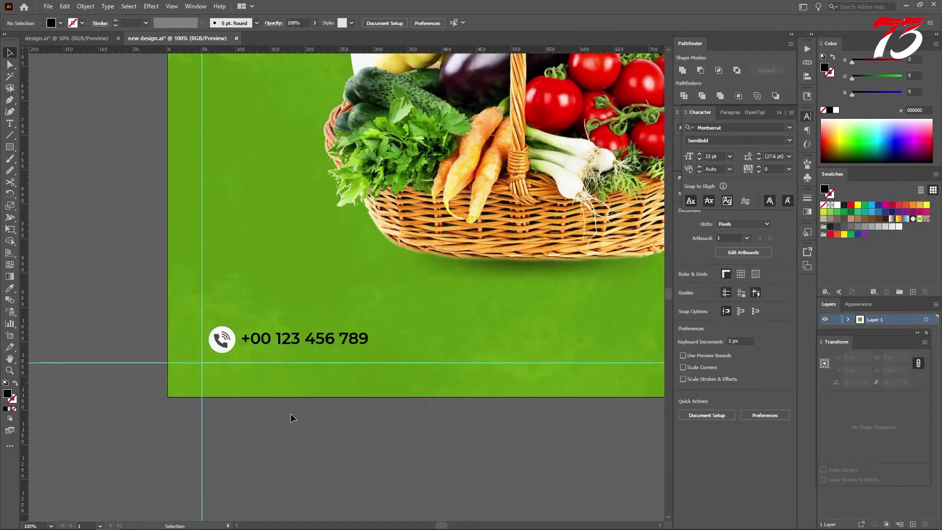
- Move the globe icon from above the artboard to above the phone icon, and copy the phone number text beside it
{"action": "scroll", "coordinate": [290, 413], "scroll_direction": "down", "scroll_amount": 3}
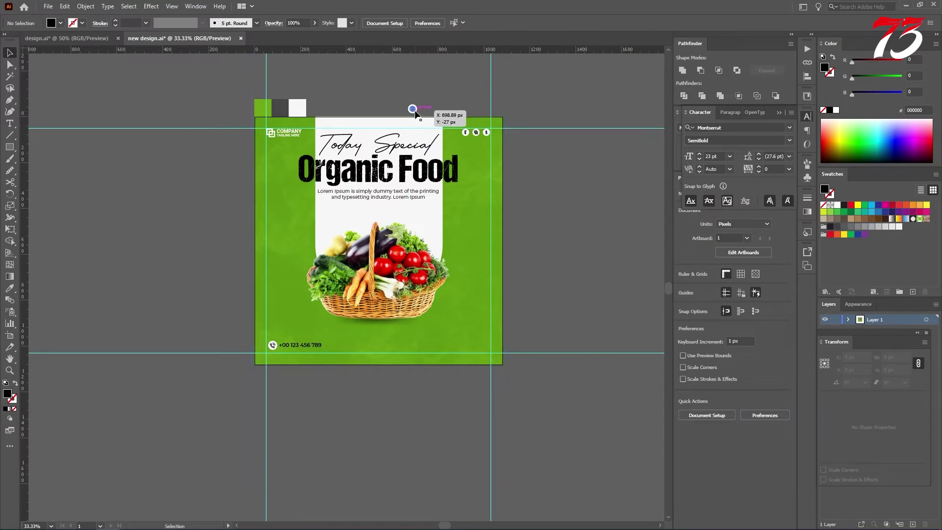
{"action": "left_click_drag", "start_coordinate": [415, 114], "coordinate": [267, 331]}
{"action": "scroll", "coordinate": [278, 328], "scroll_direction": "up", "scroll_amount": 3}
{"action": "scroll", "coordinate": [276, 332], "scroll_direction": "up", "scroll_amount": 2}
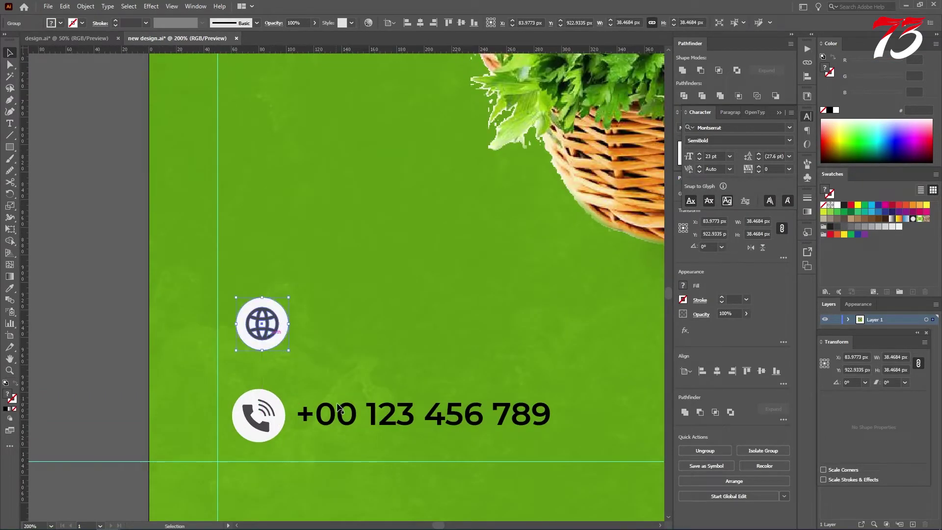
{"action": "left_click_drag", "start_coordinate": [338, 414], "coordinate": [339, 324]}
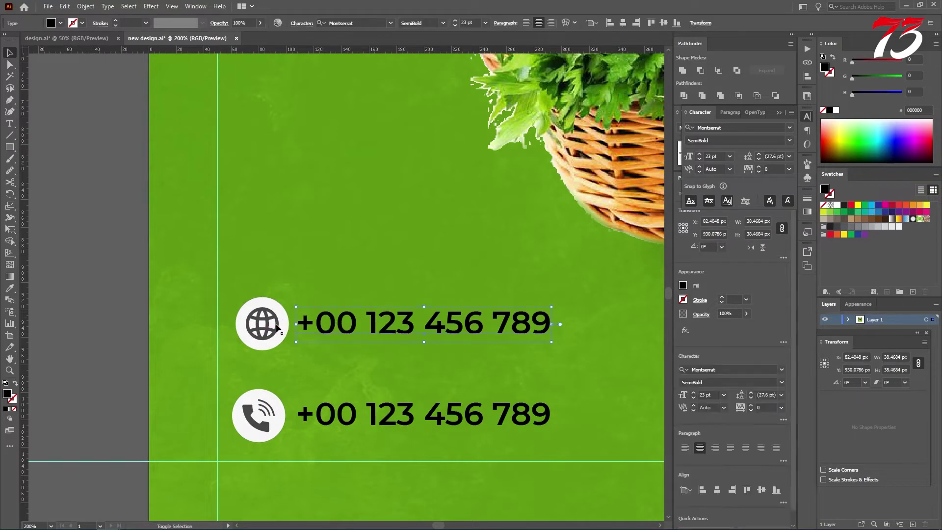
- Align the copied text line and the globe icon to each other's vertical centres
{"action": "left_click", "coordinate": [273, 327], "text": "shift"}
{"action": "left_click", "coordinate": [273, 327]}
{"action": "left_click", "coordinate": [374, 23]}
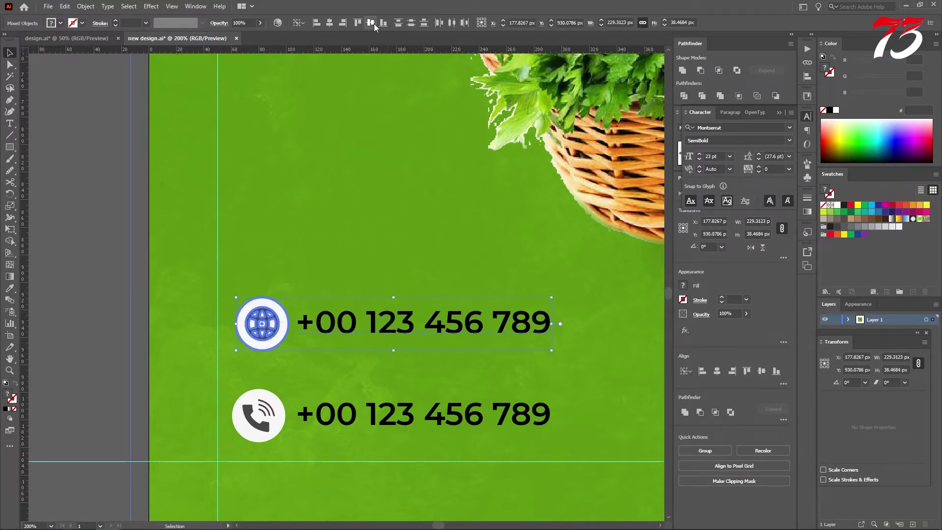
{"action": "left_click", "coordinate": [100, 241]}
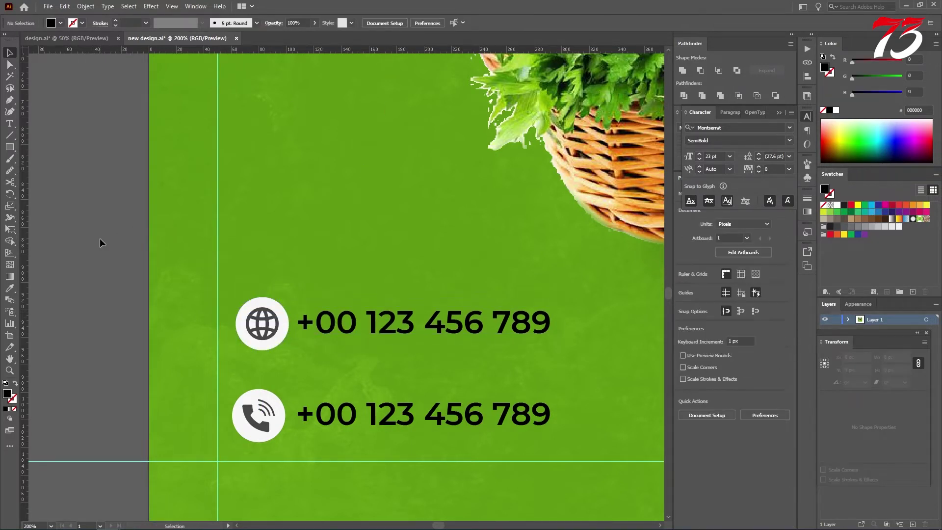
{"action": "double_click", "coordinate": [331, 329]}
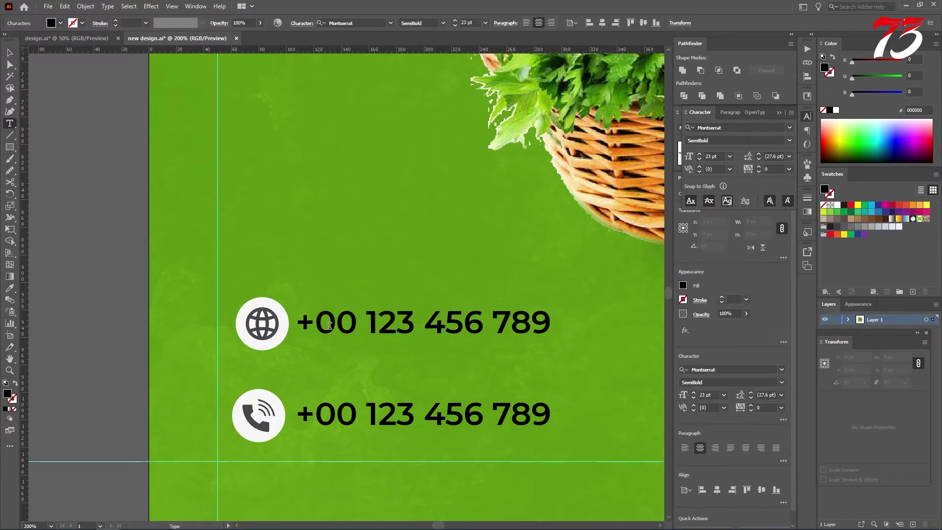
{"action": "key", "text": "ctrl+a"}
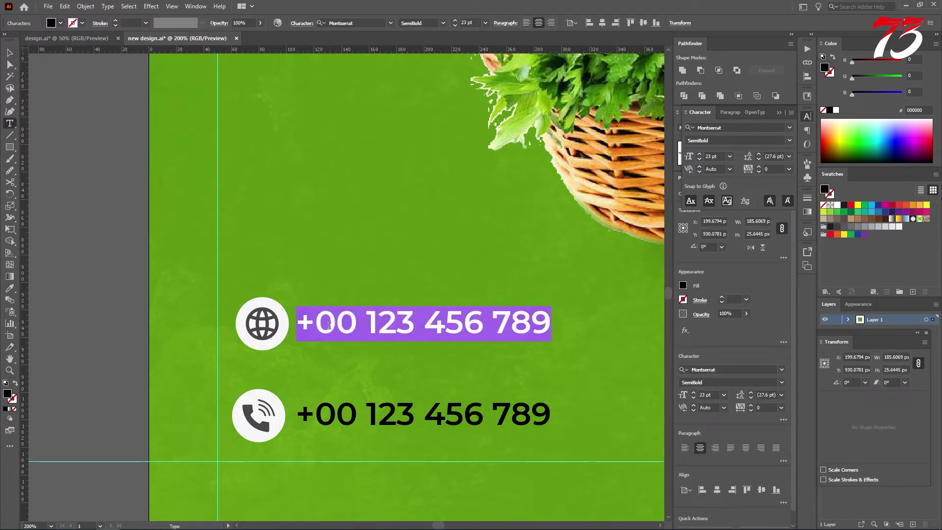
{"action": "type", "text": "www"}
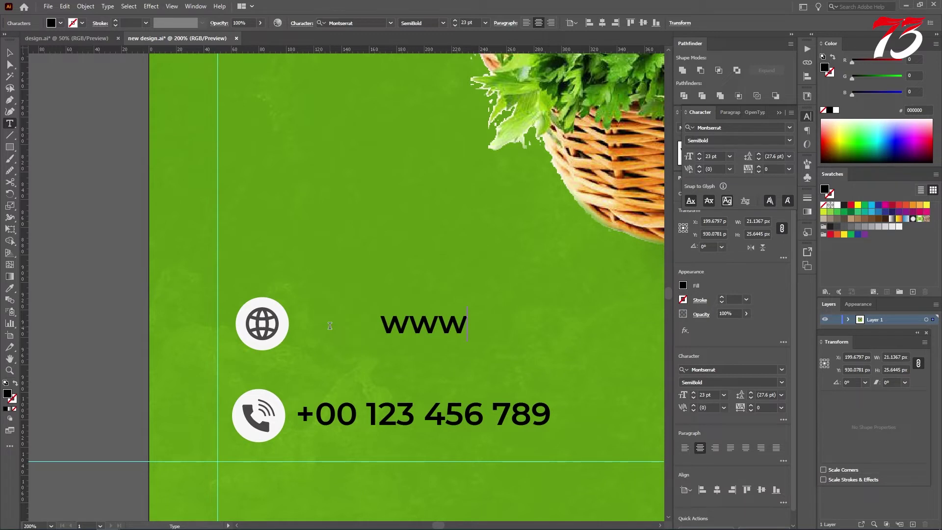
{"action": "type", "text": ".webs"}
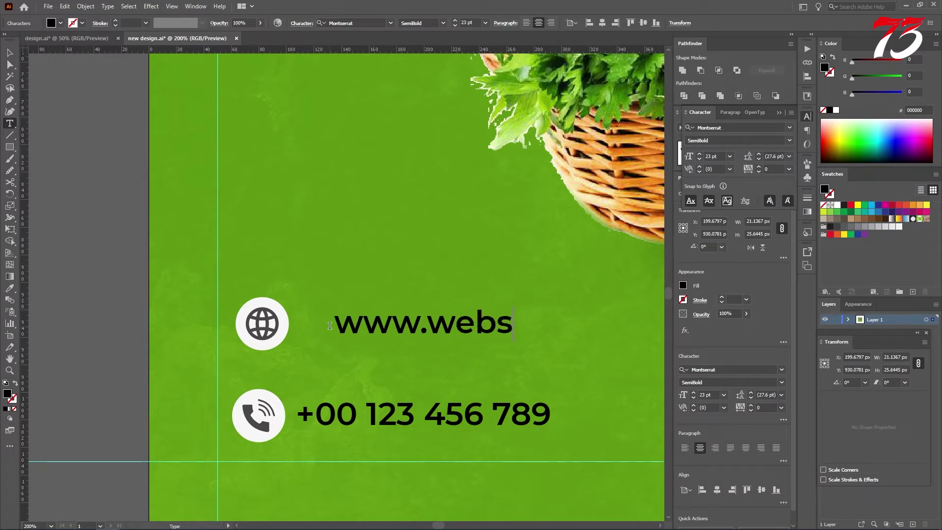
{"action": "type", "text": "ite.com"}
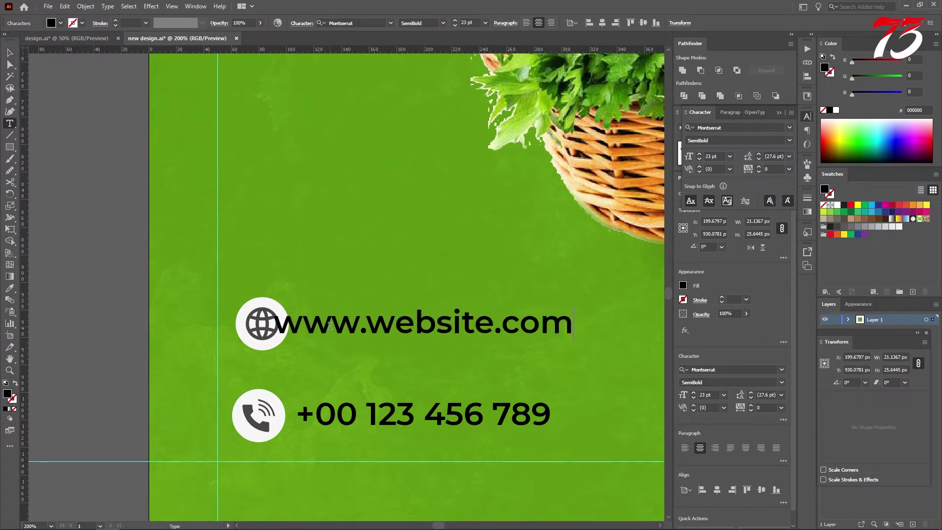
{"action": "left_click", "coordinate": [10, 54]}
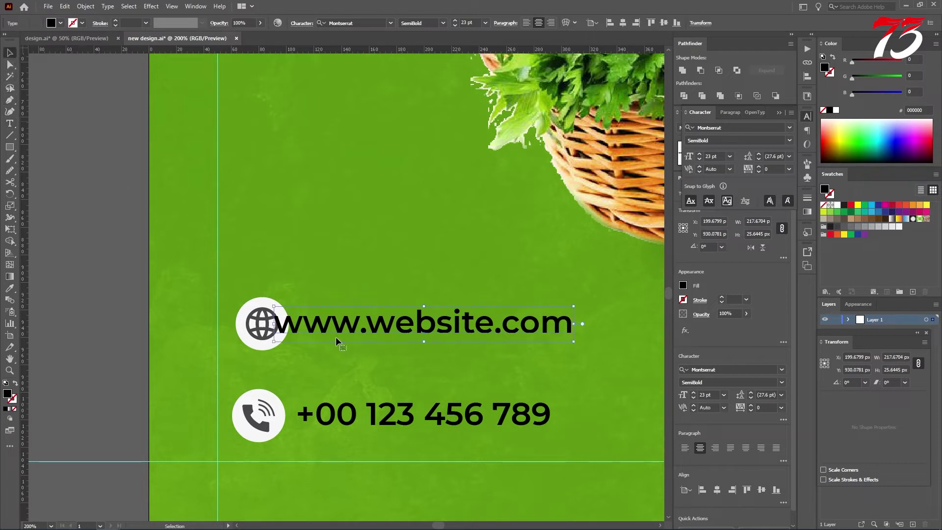
- Align the left edges of the website address and the phone number
{"action": "left_click", "coordinate": [374, 417], "text": "shift"}
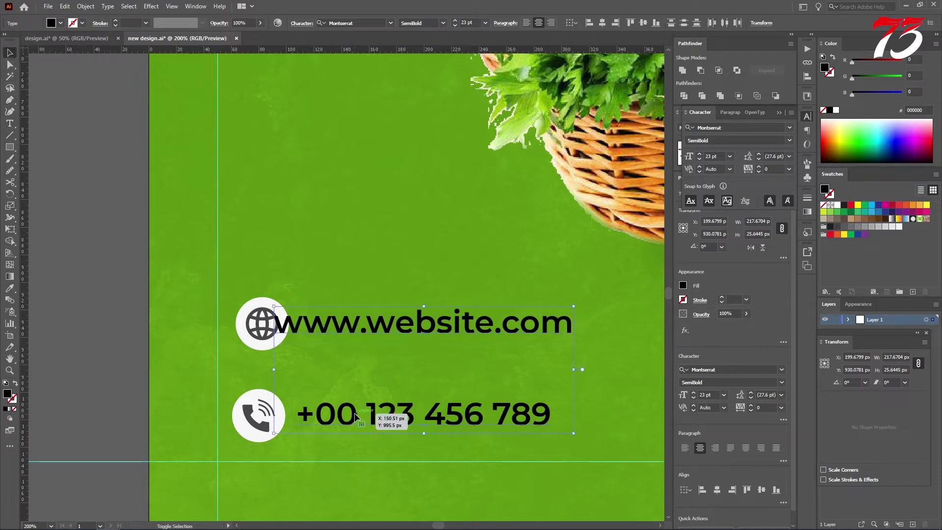
{"action": "left_click", "coordinate": [590, 24]}
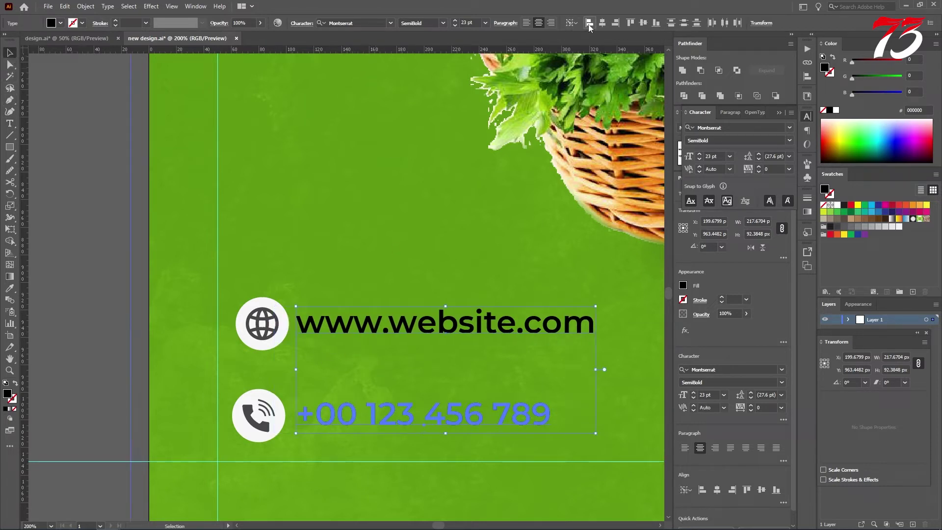
{"action": "left_click", "coordinate": [97, 258]}
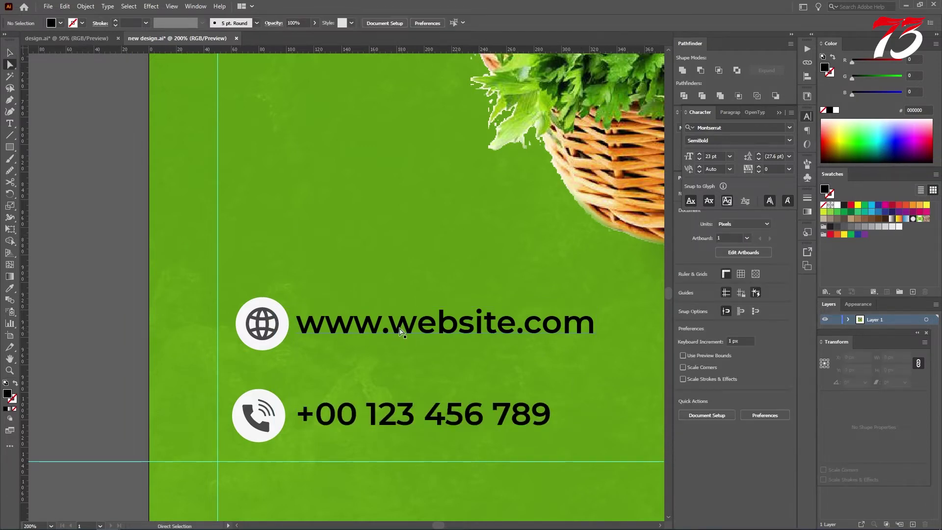
- Recolour the website address and phone number to dark grey #474748, sampled from the middle palette square above the artboard
{"action": "left_click", "coordinate": [436, 419], "text": "ctrl"}
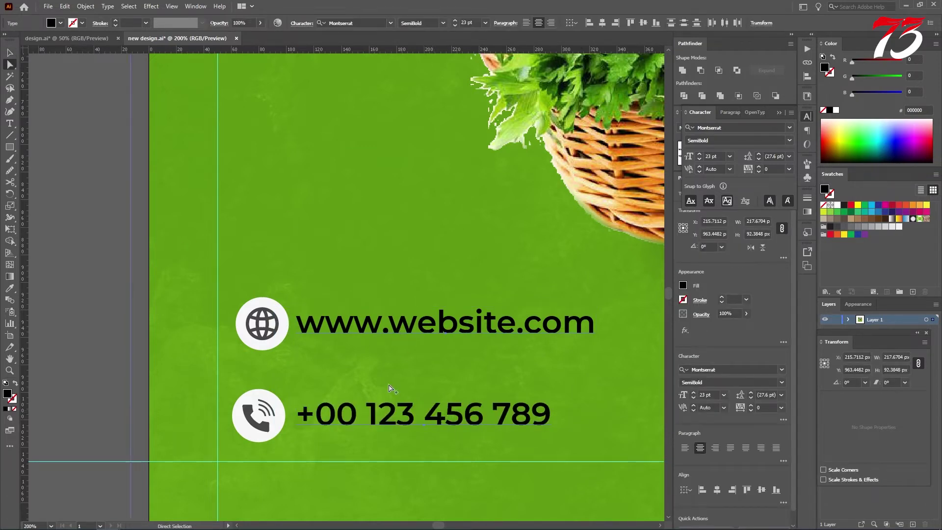
{"action": "key", "text": "ctrl+minus"}
{"action": "key", "text": "ctrl+minus"}
{"action": "key", "text": "ctrl+minus"}
{"action": "scroll", "coordinate": [384, 383], "scroll_direction": "up", "scroll_amount": 4}
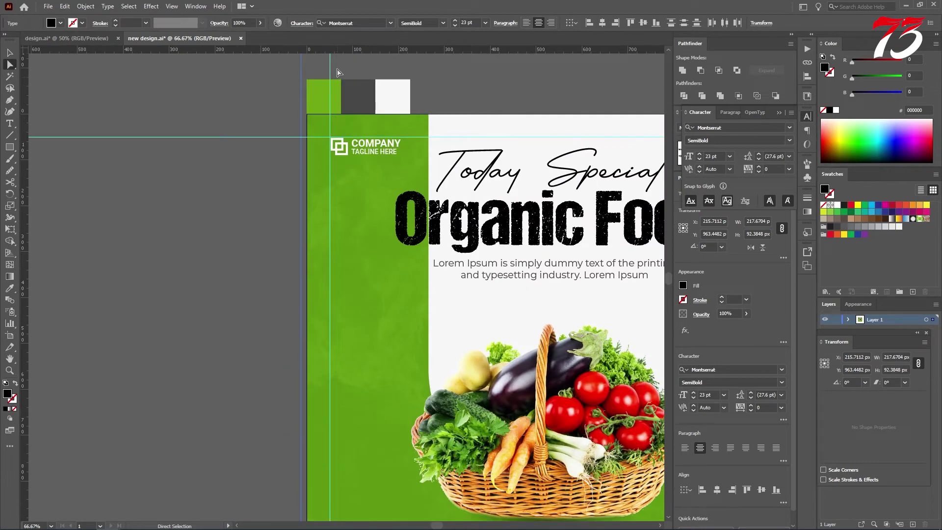
{"action": "key", "text": "i"}
{"action": "left_click", "coordinate": [357, 97]}
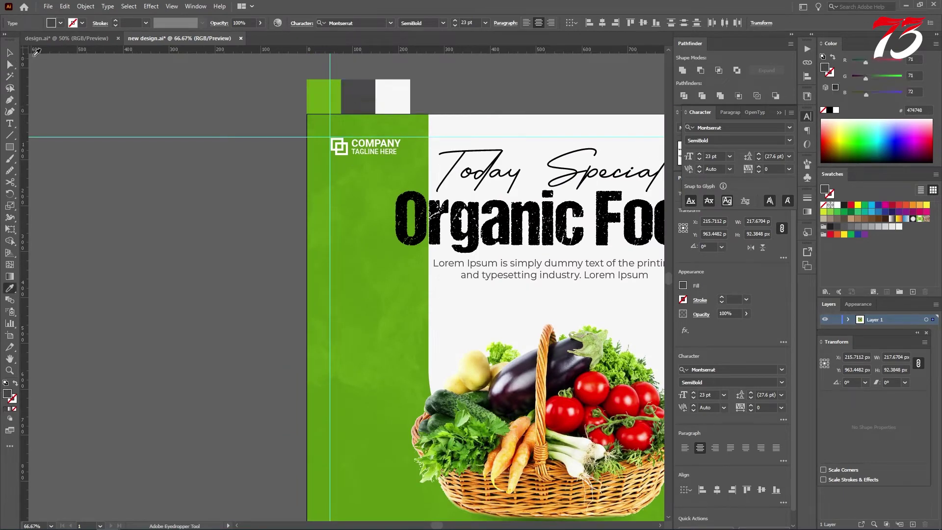
{"action": "scroll", "coordinate": [444, 285], "scroll_direction": "down", "scroll_amount": 5}
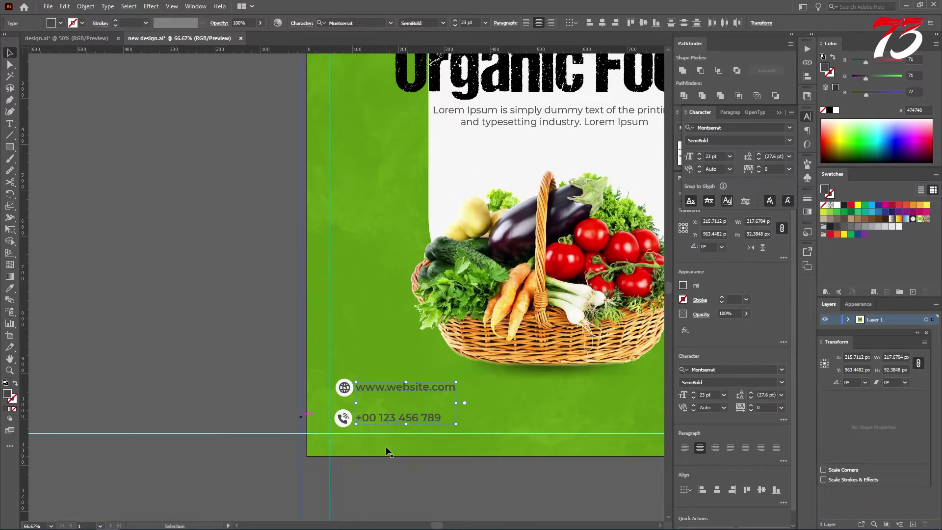
- Group the phone number with its phone icon, and group the website address with its globe icon
{"action": "scroll", "coordinate": [385, 447], "scroll_direction": "up", "scroll_amount": 2}
{"action": "left_click", "coordinate": [383, 496]}
{"action": "left_click_drag", "start_coordinate": [443, 488], "coordinate": [322, 487]}
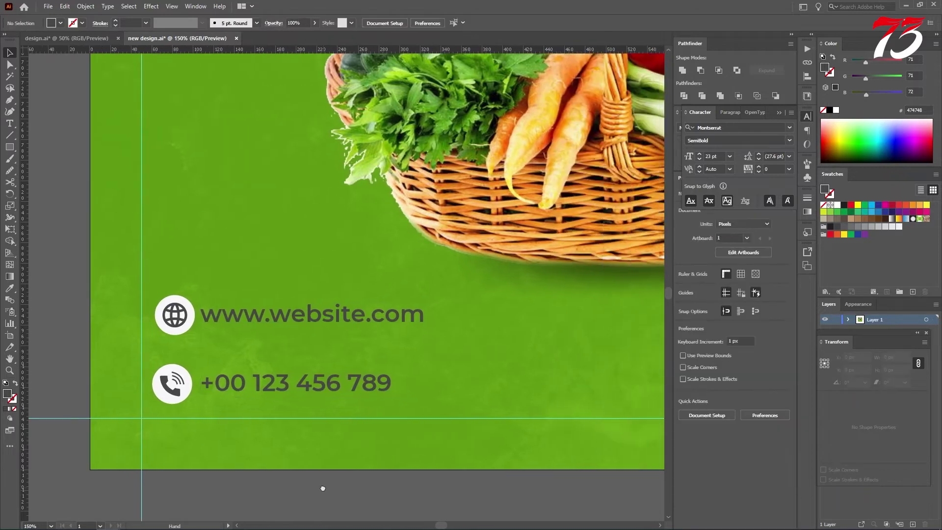
{"action": "left_click", "coordinate": [234, 389]}
{"action": "left_click", "coordinate": [172, 380], "text": "shift"}
{"action": "key", "text": "ctrl+g"}
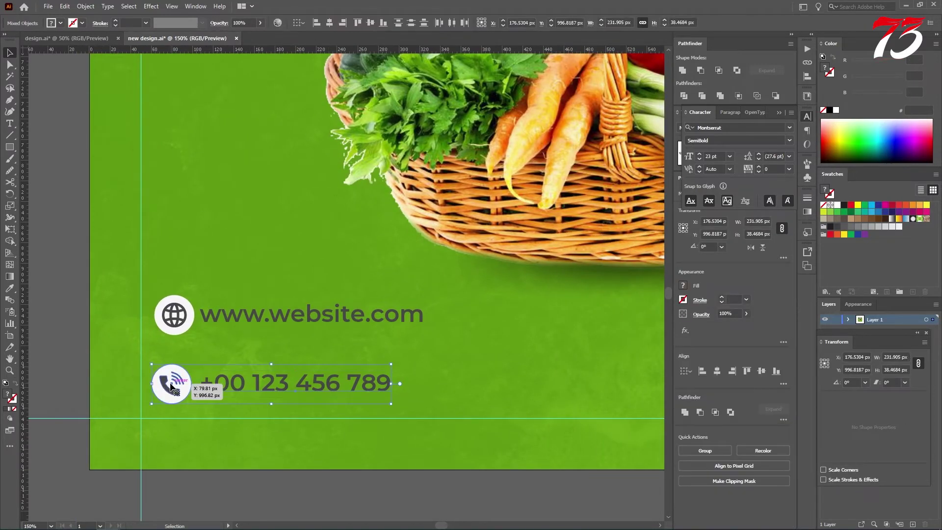
{"action": "left_click", "coordinate": [231, 317]}
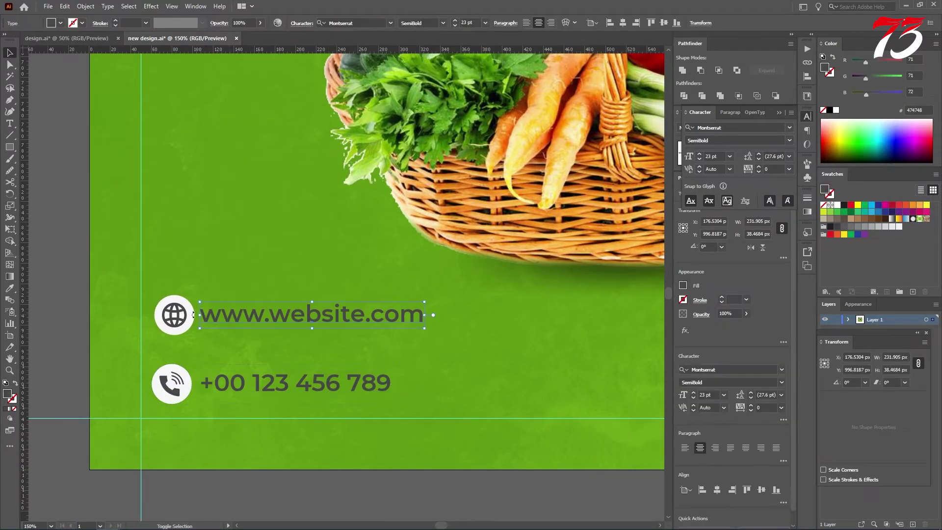
{"action": "left_click", "coordinate": [169, 313], "text": "shift"}
{"action": "key", "text": "ctrl+g"}
- Move the website group to the artboard's lower-right corner inside the guides and align it level with the phone group
{"action": "scroll", "coordinate": [168, 313], "scroll_direction": "down", "scroll_amount": 3}
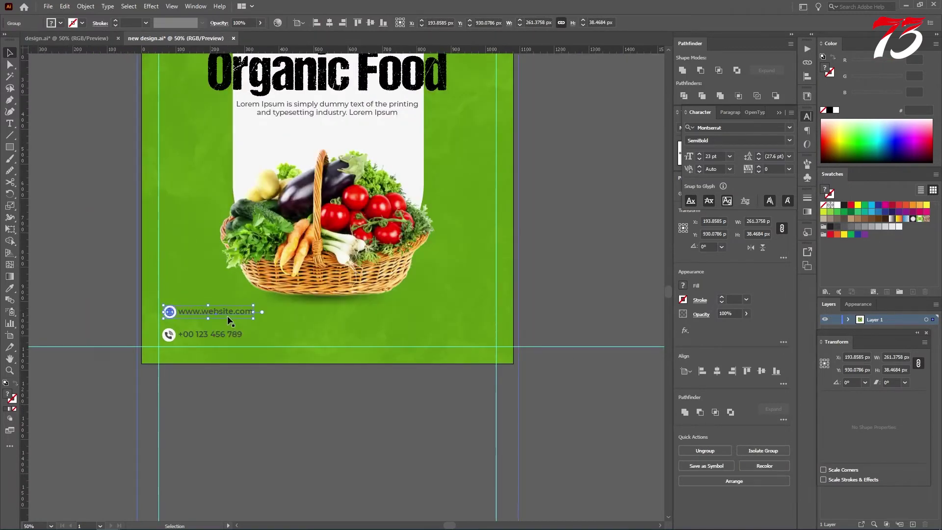
{"action": "left_click_drag", "start_coordinate": [226, 314], "coordinate": [466, 340]}
{"action": "scroll", "coordinate": [466, 340], "scroll_direction": "up", "scroll_amount": 3}
{"action": "scroll", "coordinate": [491, 343], "scroll_direction": "up", "scroll_amount": 2}
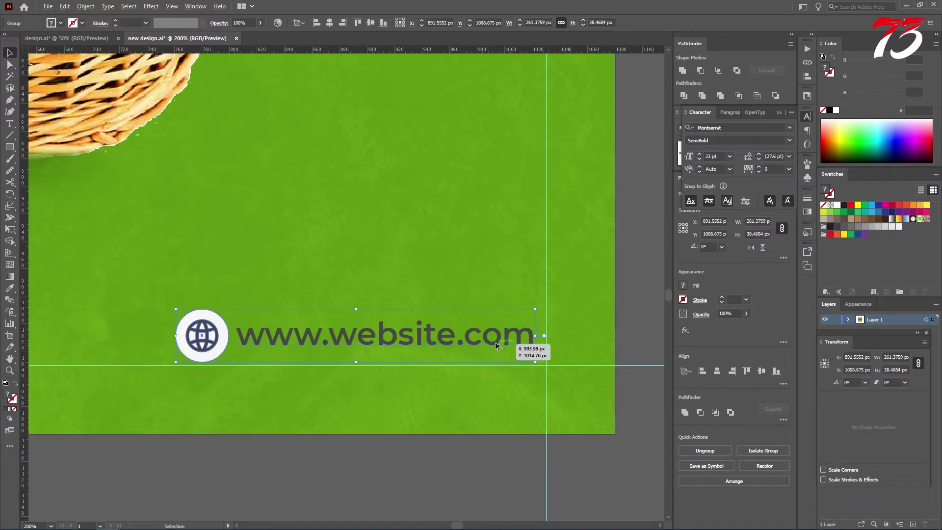
{"action": "scroll", "coordinate": [519, 351], "scroll_direction": "down", "scroll_amount": 3}
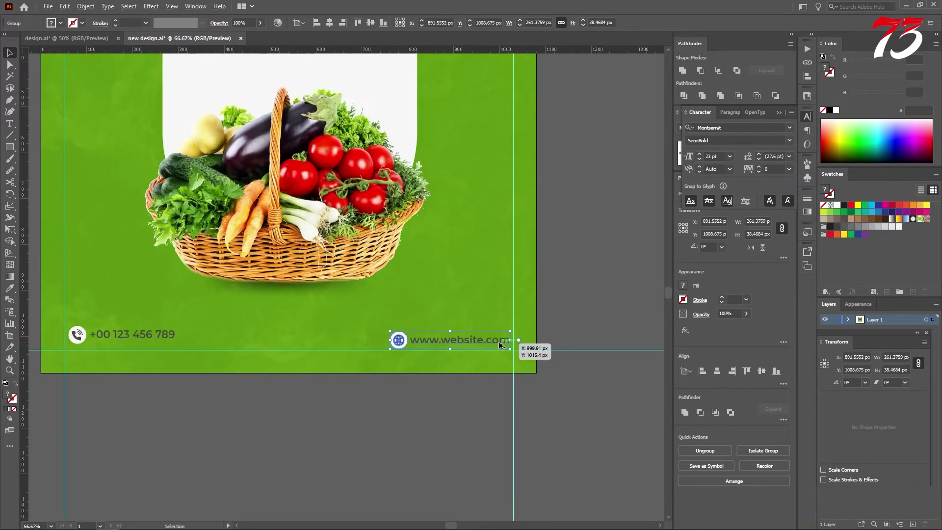
{"action": "left_click", "coordinate": [115, 333], "text": "shift"}
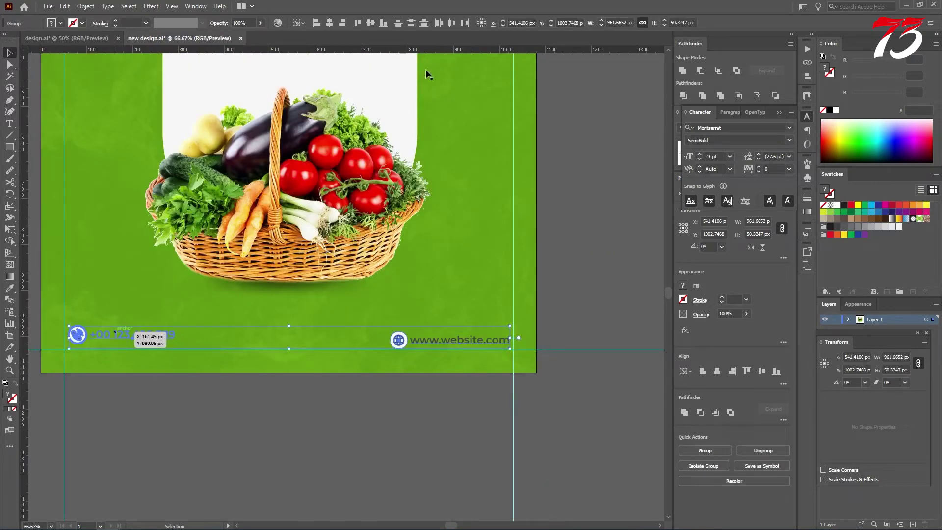
{"action": "left_click", "coordinate": [382, 25]}
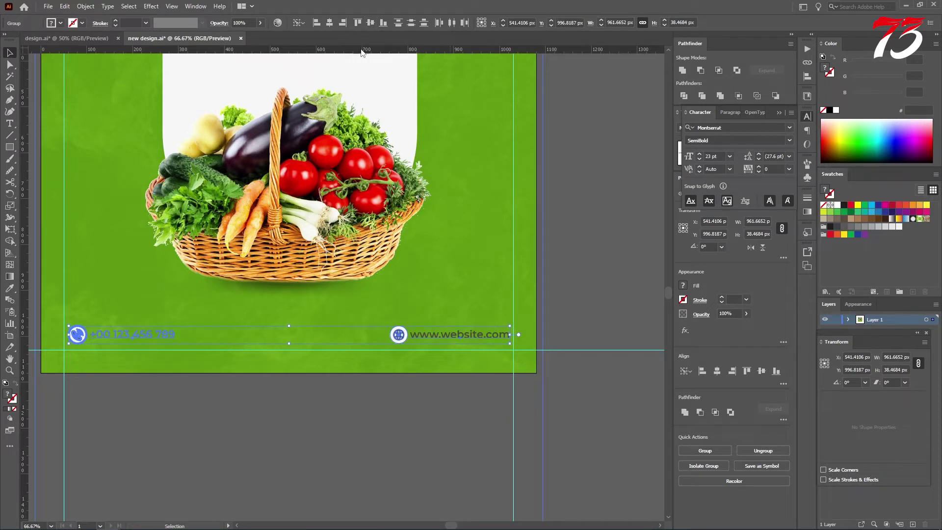
- Group both contact lines, centre them horizontally on the artboard, and ungroup them again
{"action": "key", "text": "a"}
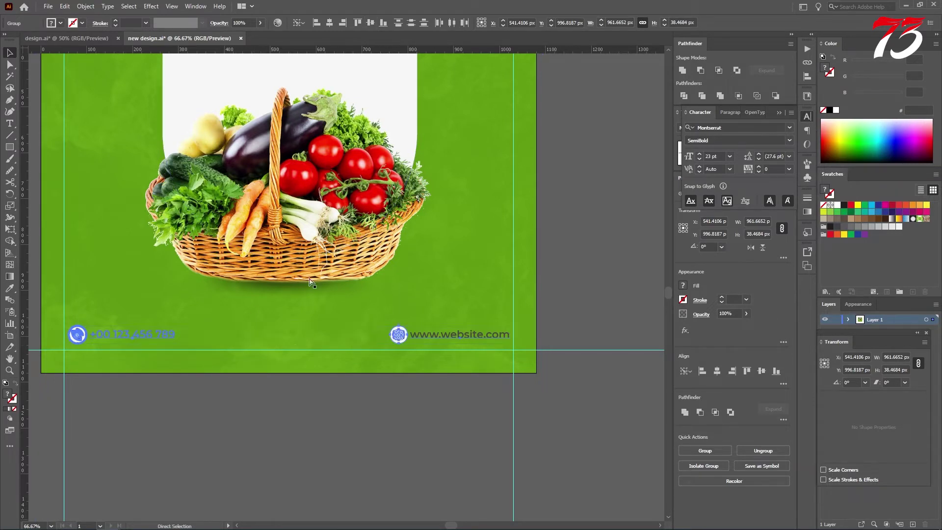
{"action": "key", "text": "ctrl+g"}
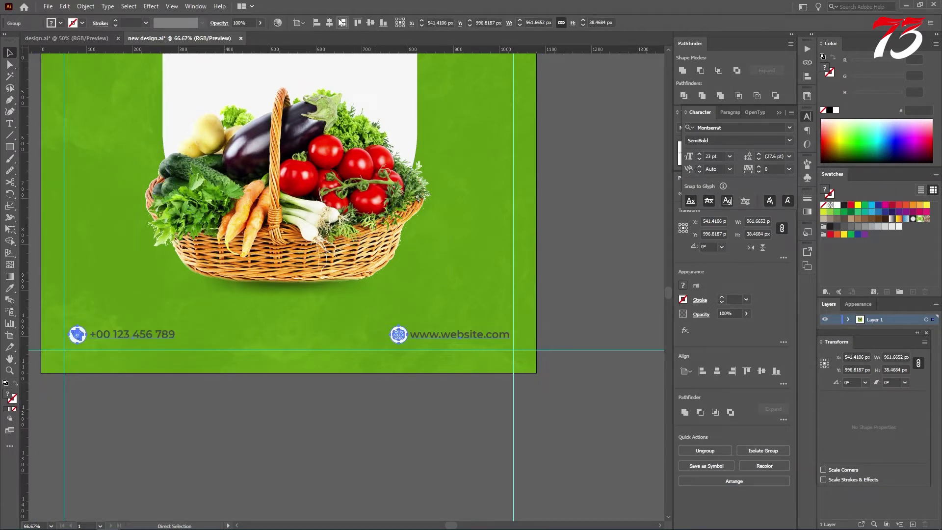
{"action": "key", "text": "v"}
{"action": "right_click", "coordinate": [398, 332]}
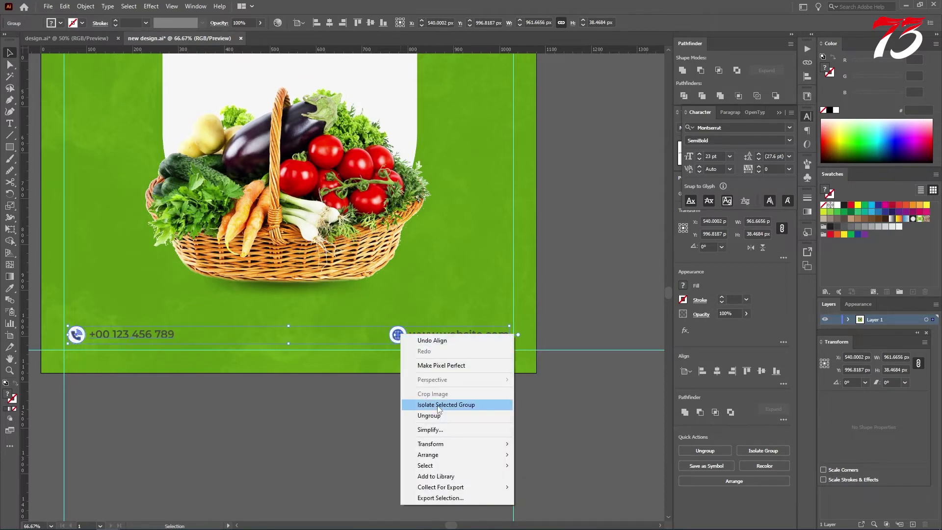
{"action": "left_click", "coordinate": [428, 416]}
{"action": "left_click", "coordinate": [364, 430]}
- Draw a dark grey ellipse about 19 by 38 px over the right half of the phone icon
{"action": "scroll", "coordinate": [276, 373], "scroll_direction": "up", "scroll_amount": 1}
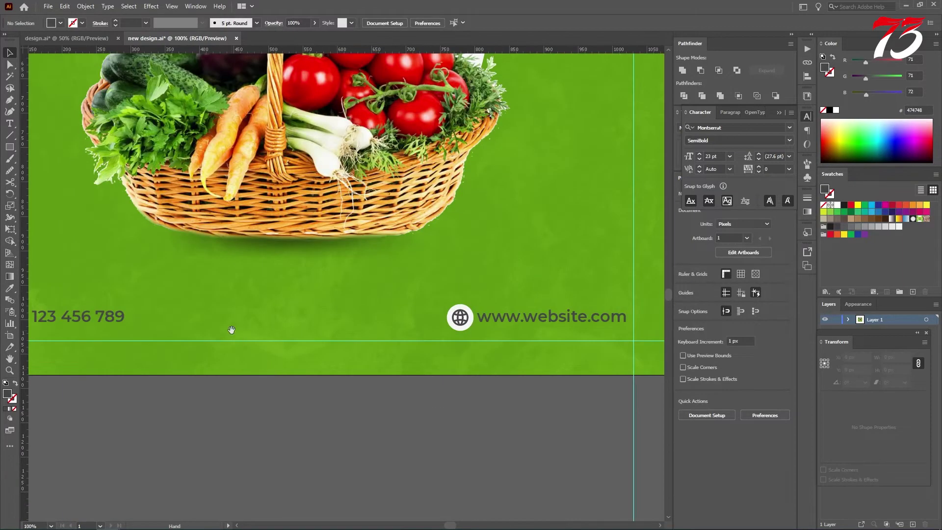
{"action": "left_click_drag", "start_coordinate": [231, 329], "coordinate": [315, 336]}
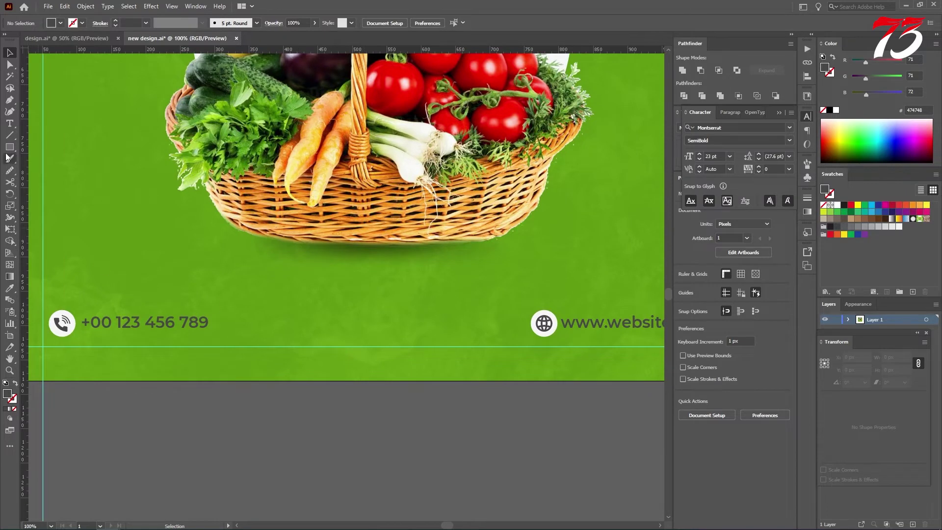
{"action": "left_click", "coordinate": [9, 146]}
{"action": "left_click", "coordinate": [44, 170]}
{"action": "left_click_drag", "start_coordinate": [62, 309], "coordinate": [76, 336]}
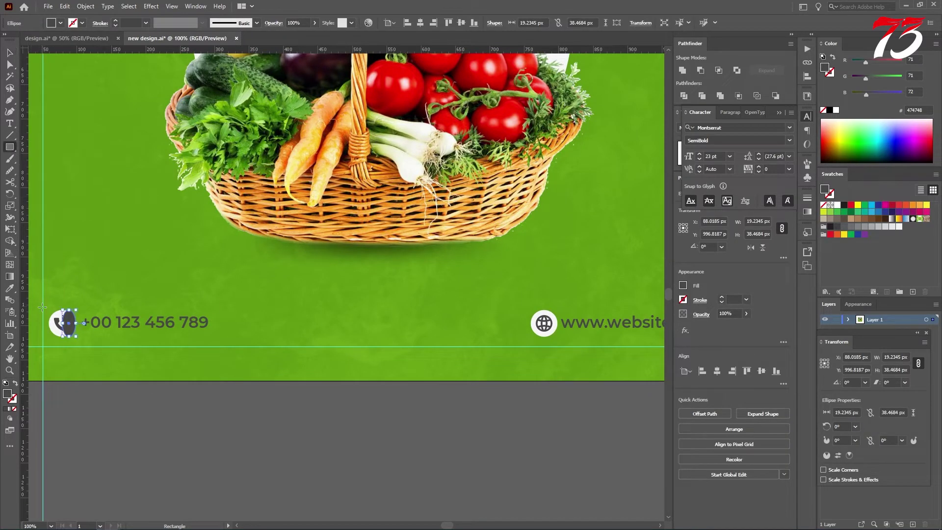
- Undo the misdrawn ellipse and draw a rectangle about 168 × 38 px in the footer, centred horizontally on the artboard
{"action": "key", "text": "ctrl+z"}
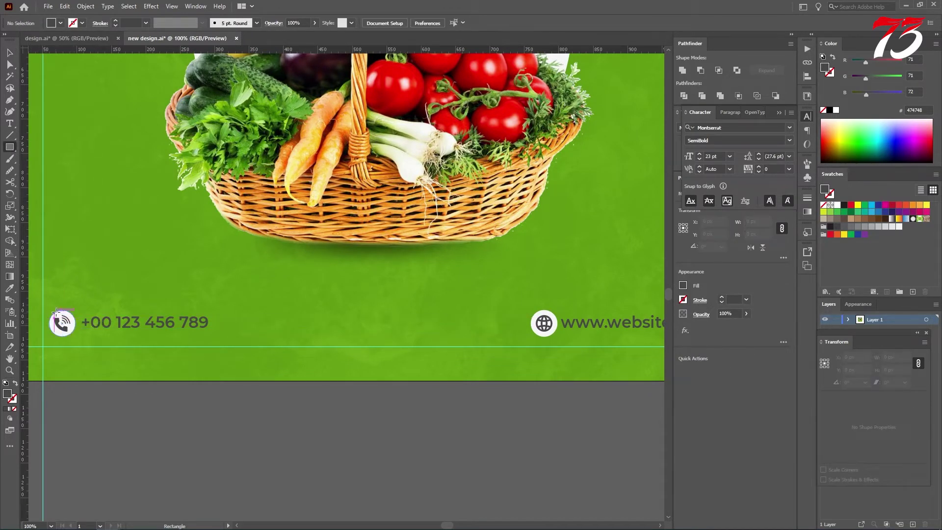
{"action": "left_click_drag", "start_coordinate": [61, 310], "coordinate": [83, 337]}
{"action": "key", "text": "v"}
{"action": "left_click_drag", "start_coordinate": [76, 328], "coordinate": [437, 323]}
{"action": "left_click", "coordinate": [419, 23]}
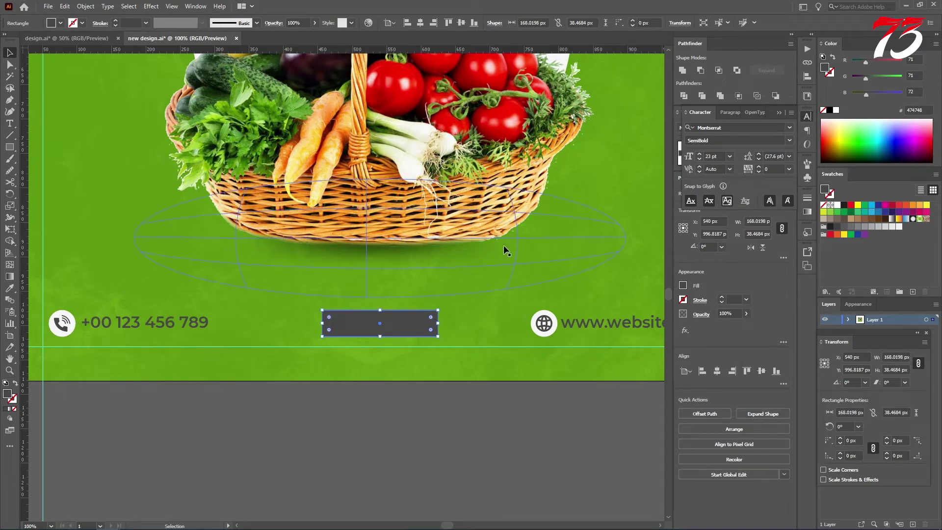
- Fill the footer rectangle with the off-white colour sampled from the panel behind the heading
{"action": "key", "text": "ctrl+minus"}
{"action": "key", "text": "ctrl+minus"}
{"action": "left_click_drag", "start_coordinate": [167, 164], "coordinate": [198, 232]}
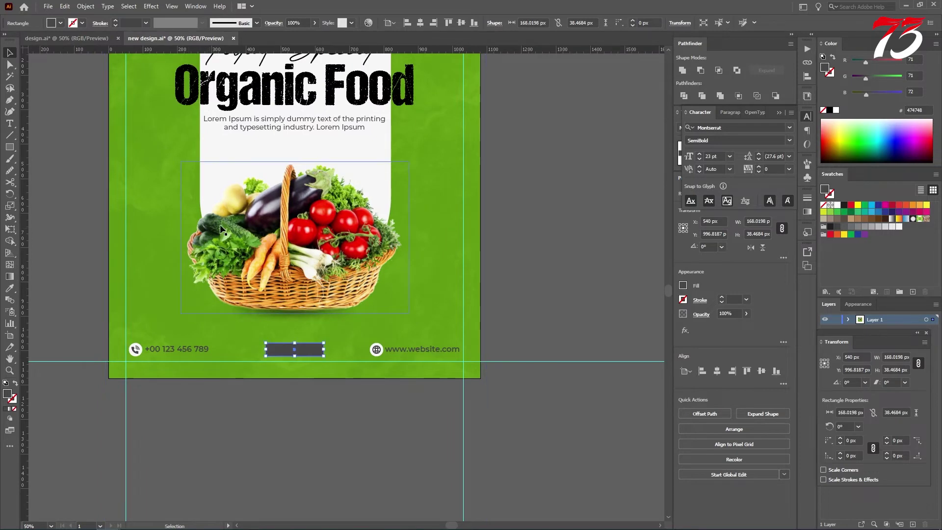
{"action": "key", "text": "i"}
{"action": "left_click", "coordinate": [295, 147]}
{"action": "key", "text": "v"}
{"action": "left_click", "coordinate": [325, 423]}
- Add the point text "BOOK NOW" on the green background just above the white footer rectangle
{"action": "scroll", "coordinate": [290, 338], "scroll_direction": "up", "scroll_amount": 2}
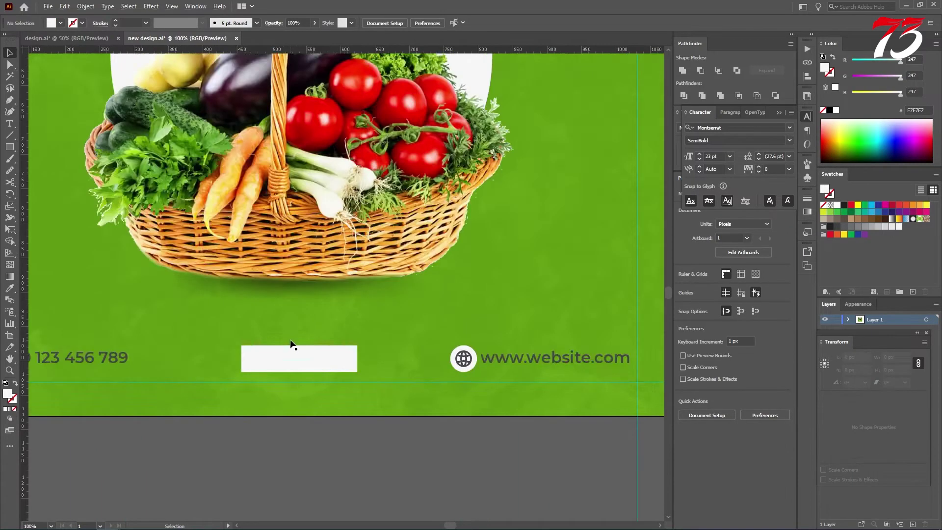
{"action": "key", "text": "t"}
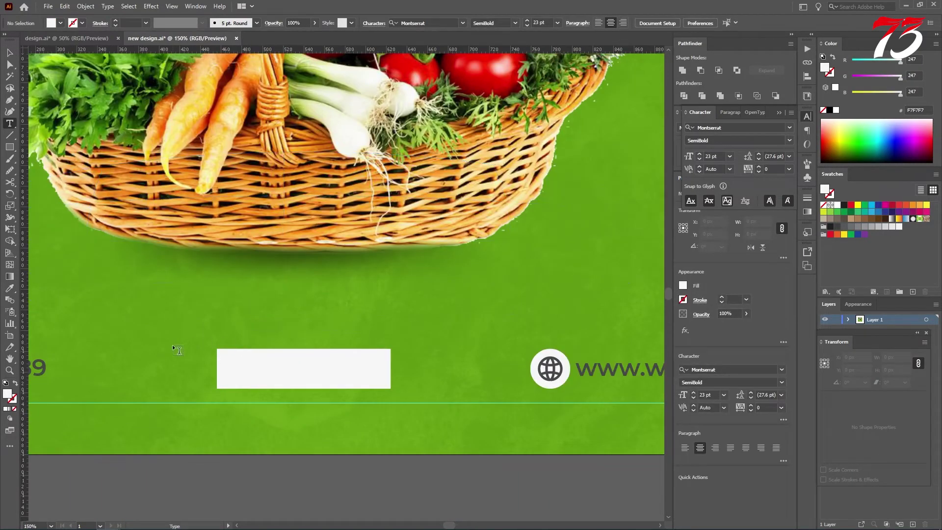
{"action": "left_click", "coordinate": [160, 323]}
{"action": "type", "text": "BO"}
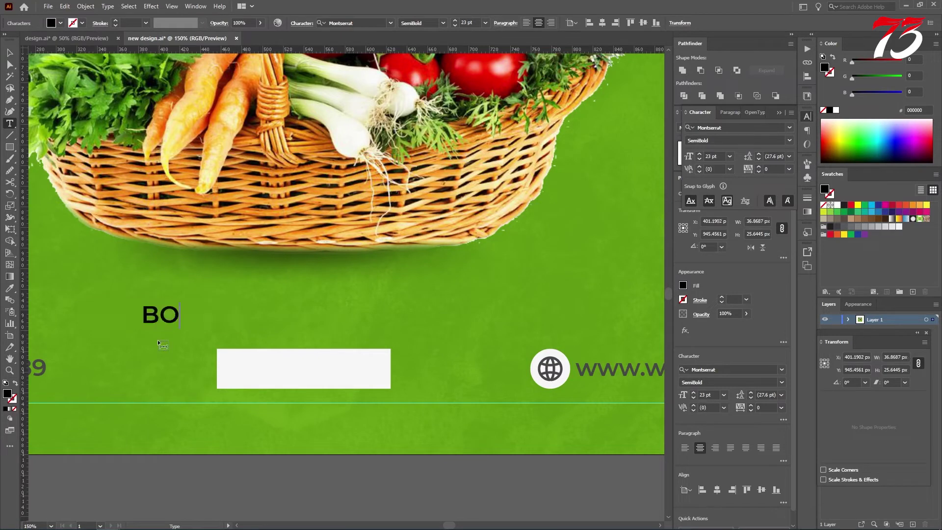
{"action": "type", "text": "OK NOW"}
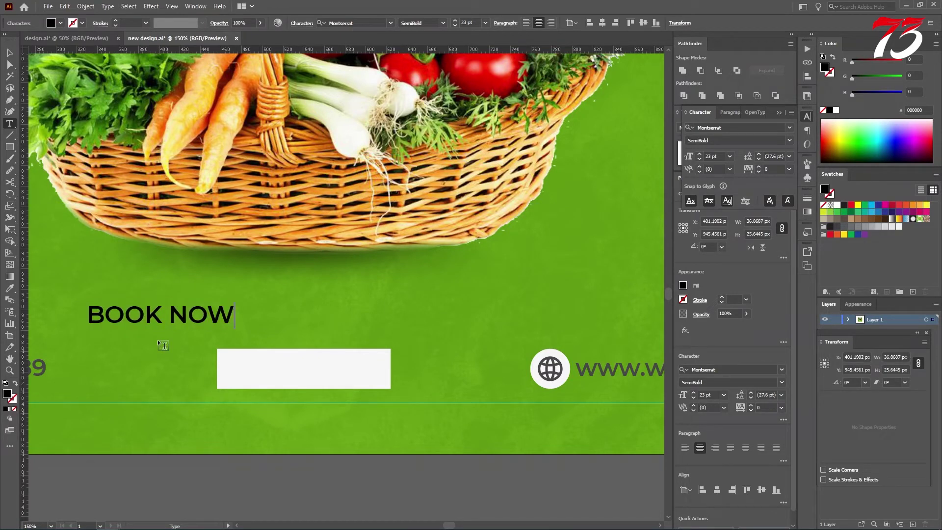
{"action": "key", "text": "Escape"}
{"action": "left_click", "coordinate": [10, 52]}
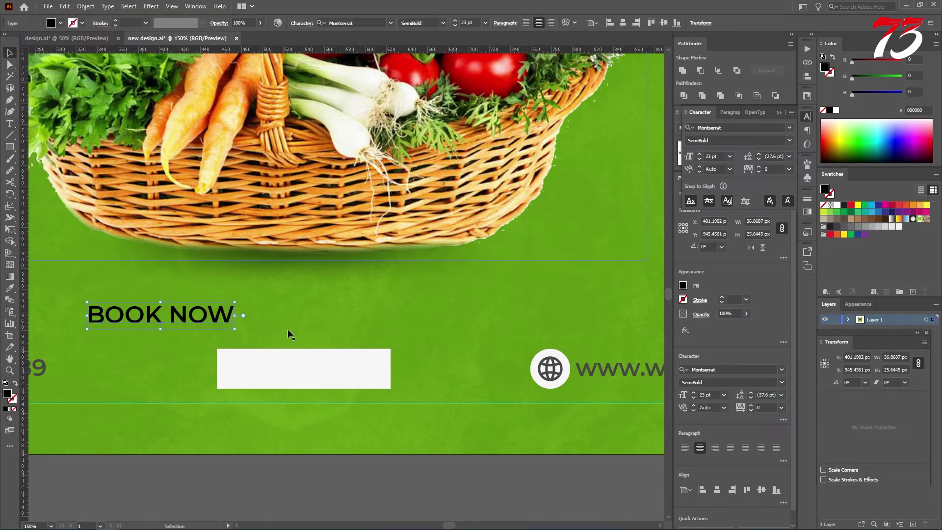
- Centre the "BOOK NOW" text horizontally and vertically on the white rectangle
{"action": "left_click", "coordinate": [305, 371], "text": "shift"}
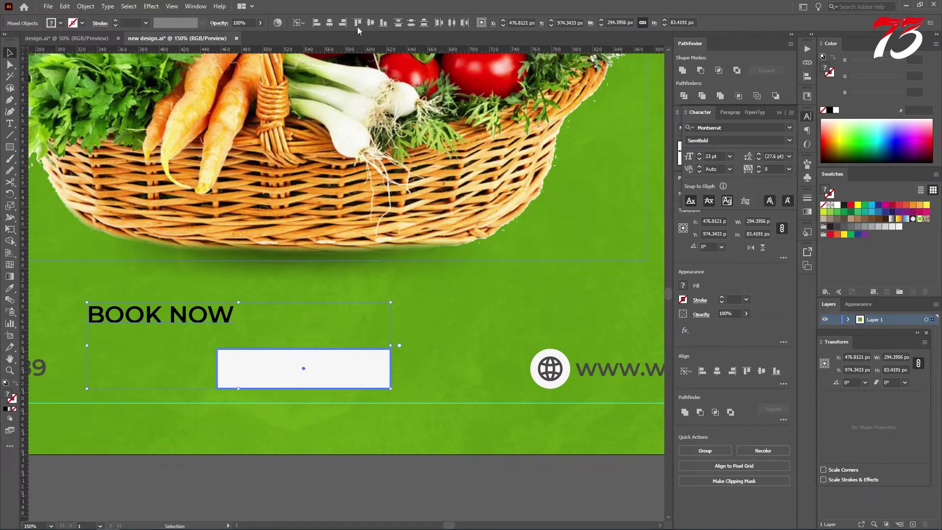
{"action": "left_click", "coordinate": [330, 23]}
{"action": "left_click", "coordinate": [370, 23]}
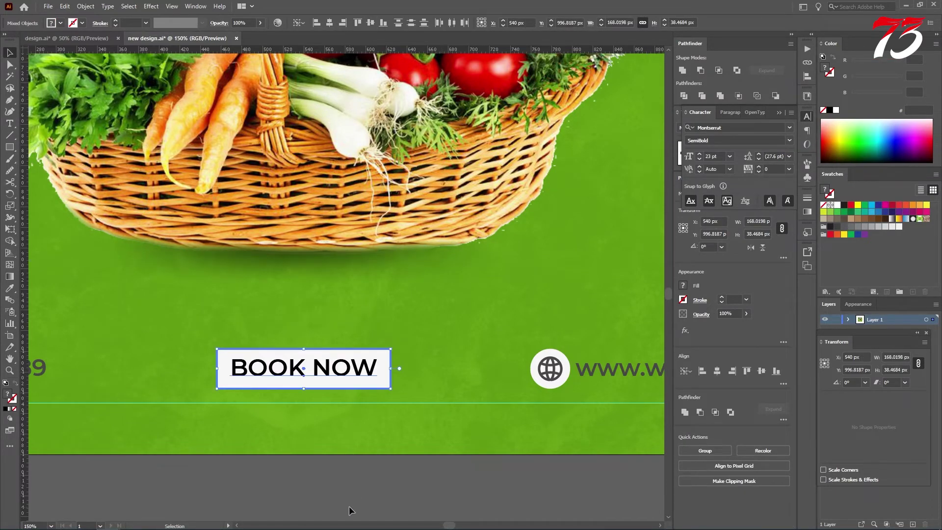
{"action": "left_click", "coordinate": [349, 483]}
- Recolour "BOOK NOW" with the dark grey sampled from the globe icon and set its font weight to Bold
{"action": "left_click", "coordinate": [327, 379]}
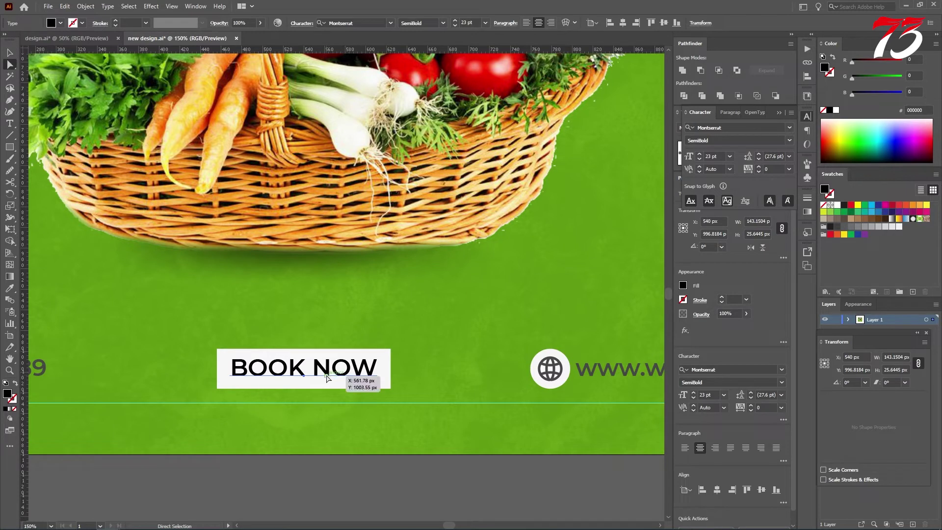
{"action": "key", "text": "i"}
{"action": "left_click", "coordinate": [558, 360]}
{"action": "key", "text": "v"}
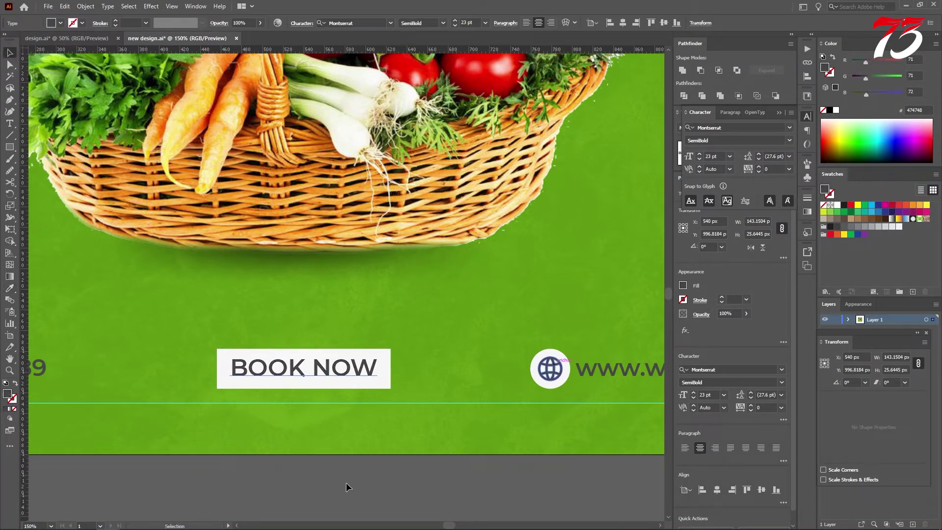
{"action": "left_click", "coordinate": [783, 138]}
{"action": "left_click", "coordinate": [714, 272]}
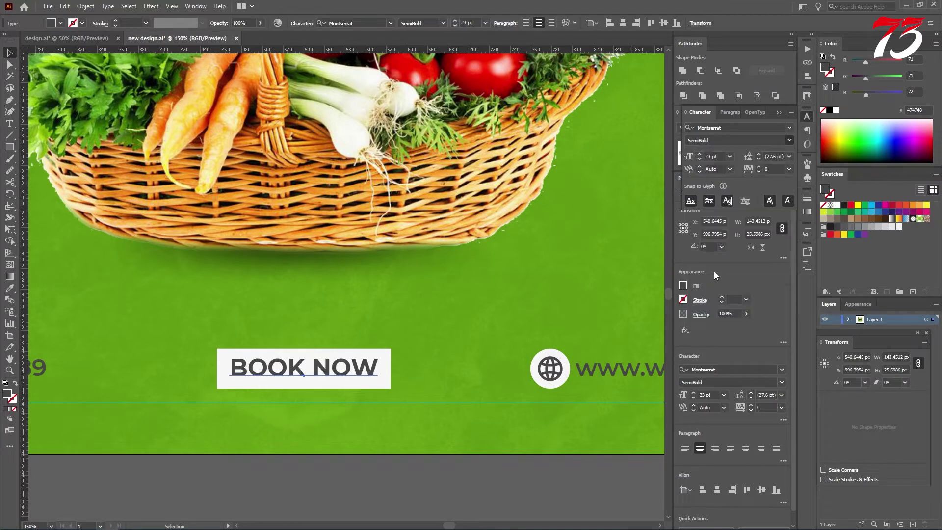
{"action": "left_click", "coordinate": [327, 485]}
- Round the corners of the white button rectangle fully to form a pill shape
{"action": "key", "text": "a"}
{"action": "left_click_drag", "start_coordinate": [223, 356], "coordinate": [278, 405]}
{"action": "key", "text": "v"}
{"action": "left_click", "coordinate": [302, 498]}
- Fine-tune the vertical position of the "BOOK NOW" text inside the pill-shaped button
{"action": "scroll", "coordinate": [294, 394], "scroll_direction": "up", "scroll_amount": 1}
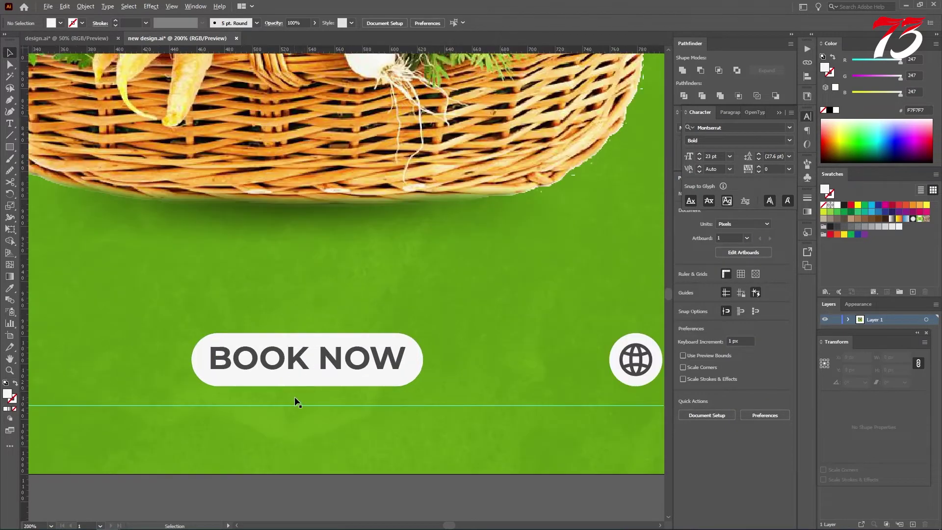
{"action": "left_click", "coordinate": [303, 376]}
{"action": "left_click_drag", "start_coordinate": [304, 370], "coordinate": [304, 373]}
{"action": "key", "text": "Up"}
{"action": "key", "text": "Up"}
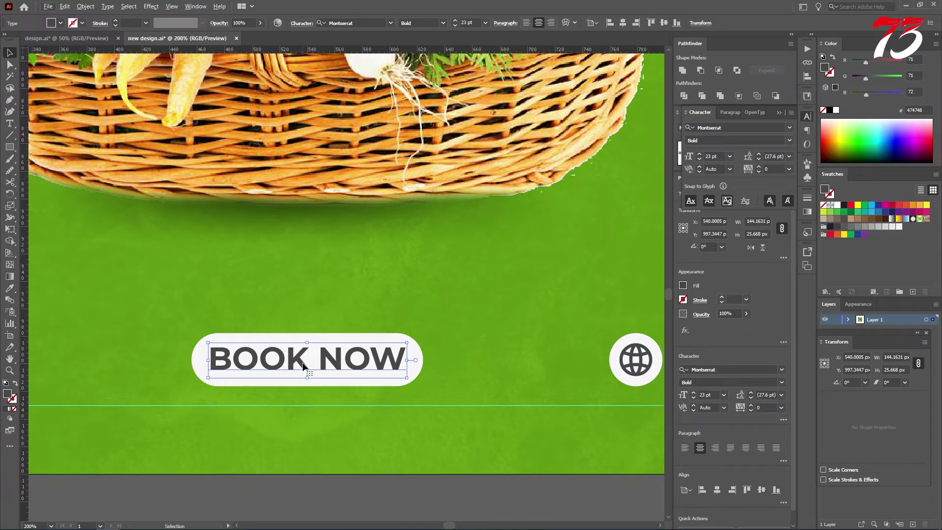
{"action": "scroll", "coordinate": [303, 362], "scroll_direction": "down", "scroll_amount": 5}
{"action": "left_click", "coordinate": [306, 418]}
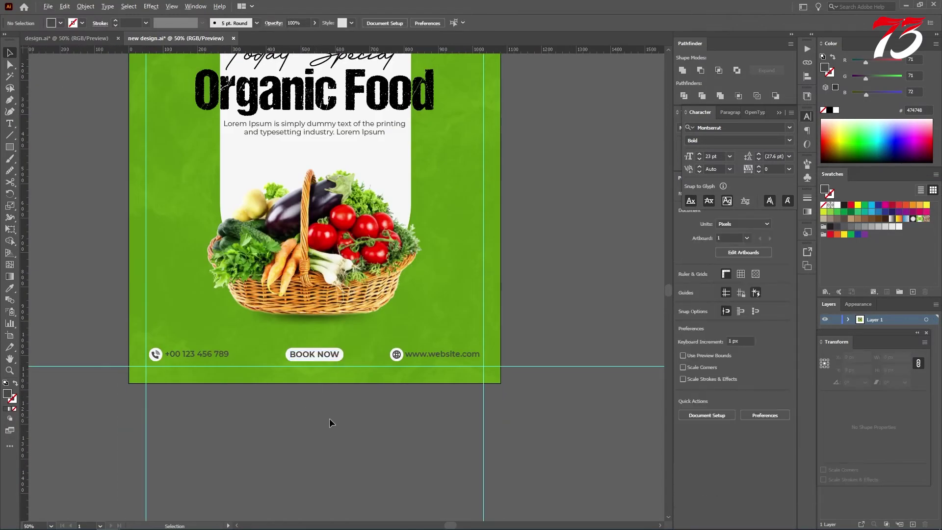
- Recolour the "Today Special" and "Organic Food" headings and the Lorem Ipsum paragraph with the dark grey palette swatch
{"action": "scroll", "coordinate": [309, 222], "scroll_direction": "up", "scroll_amount": 1}
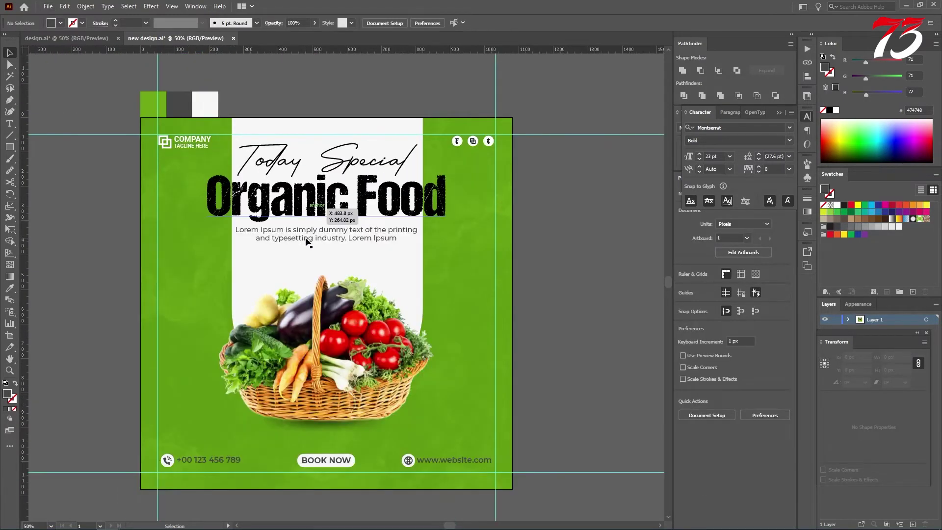
{"action": "key", "text": "a"}
{"action": "left_click", "coordinate": [306, 239]}
{"action": "left_click", "coordinate": [326, 207]}
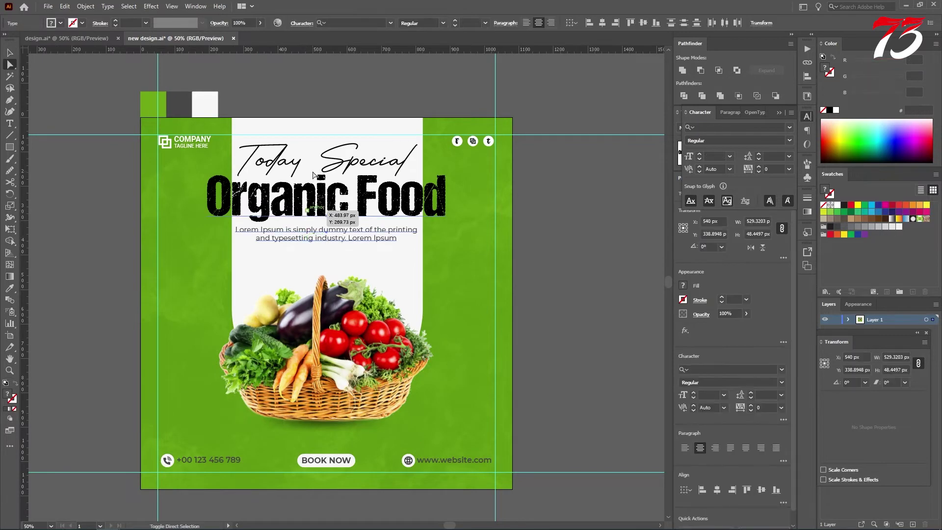
{"action": "left_click", "coordinate": [338, 168], "text": "shift"}
{"action": "left_click", "coordinate": [308, 175], "text": "shift"}
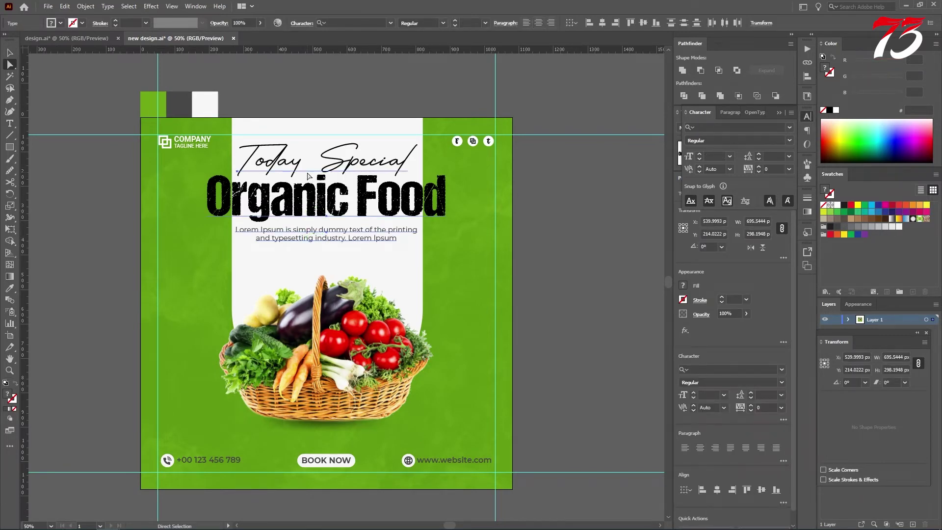
{"action": "key", "text": "i"}
{"action": "left_click", "coordinate": [179, 104]}
{"action": "key", "text": "v"}
{"action": "left_click", "coordinate": [311, 92]}
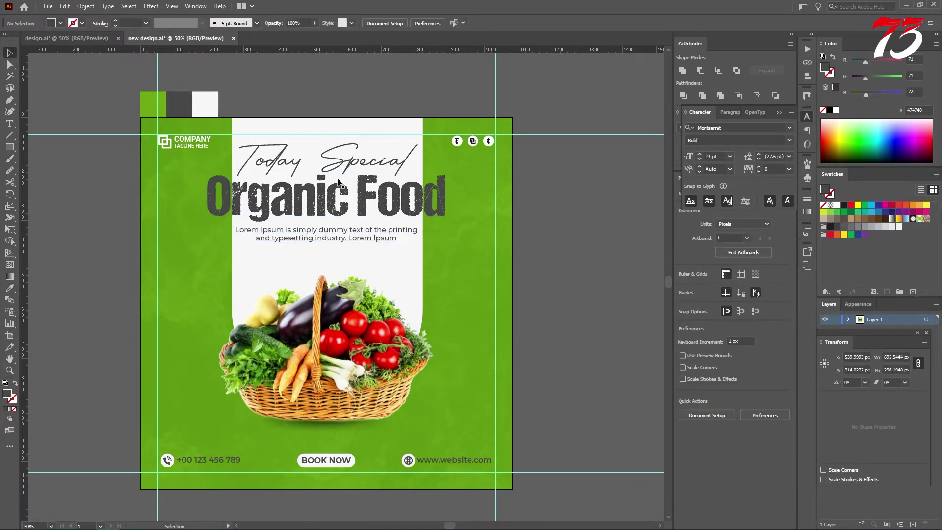
- Draw a circle about 220 px in diameter on the empty canvas beside the artboard
{"action": "scroll", "coordinate": [338, 255], "scroll_direction": "down", "scroll_amount": 1}
{"action": "scroll", "coordinate": [186, 244], "scroll_direction": "up", "scroll_amount": 1}
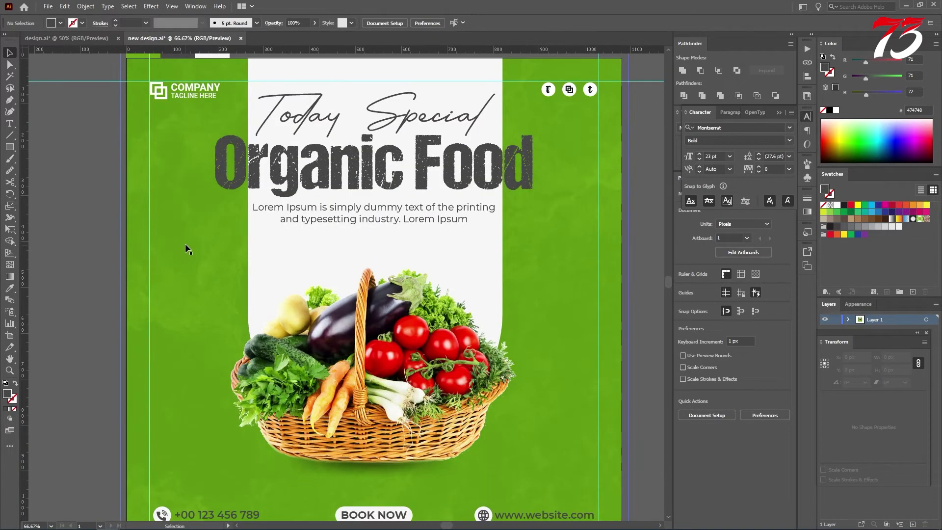
{"action": "scroll", "coordinate": [185, 244], "scroll_direction": "down", "scroll_amount": 1}
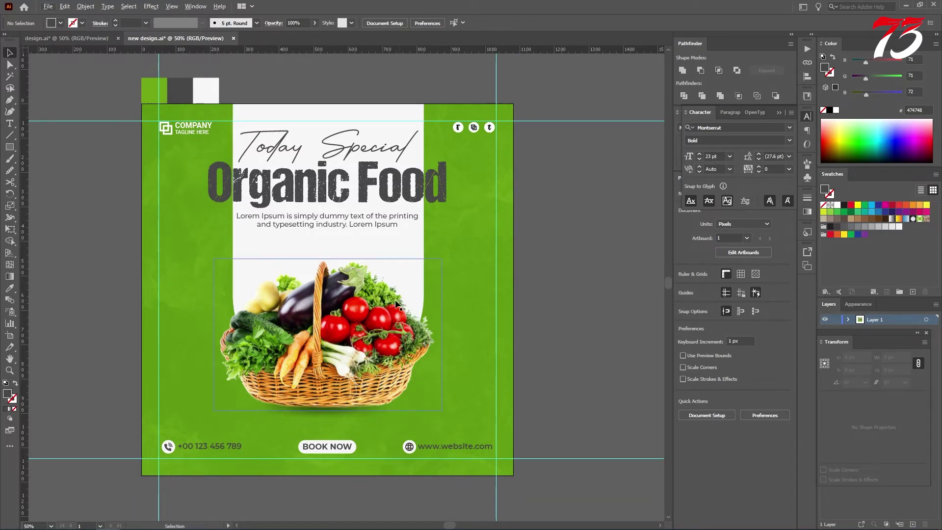
{"action": "left_click_drag", "start_coordinate": [16, 146], "coordinate": [28, 172]}
{"action": "left_click_drag", "start_coordinate": [473, 237], "coordinate": [297, 234]}
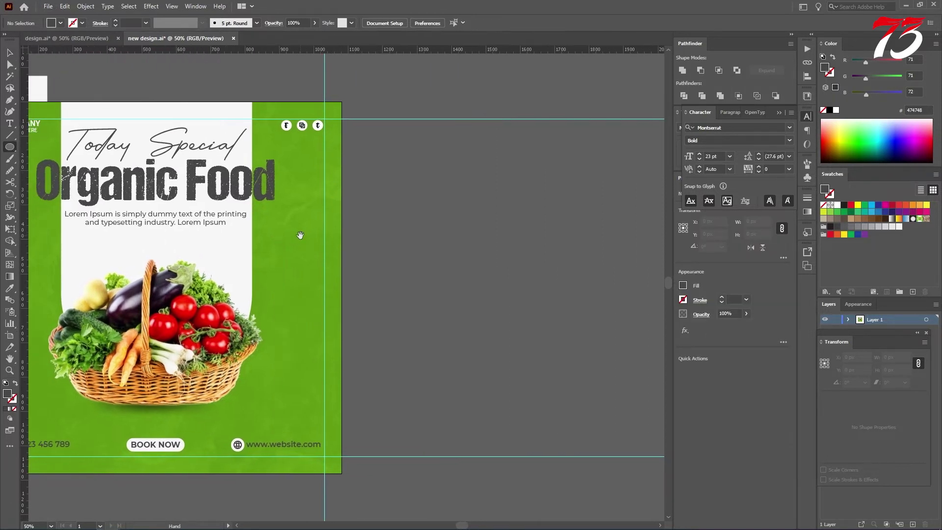
{"action": "left_click_drag", "start_coordinate": [401, 197], "coordinate": [475, 270]}
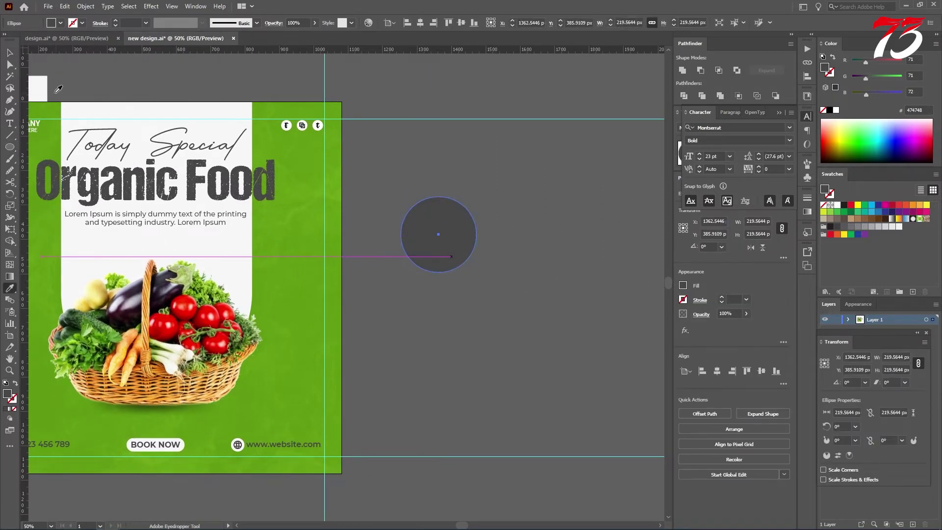
- Fill the new circle with the green sampled from the palette swatch above the artboard
{"action": "left_click_drag", "start_coordinate": [82, 125], "coordinate": [158, 124]}
{"action": "left_click", "coordinate": [53, 73]}
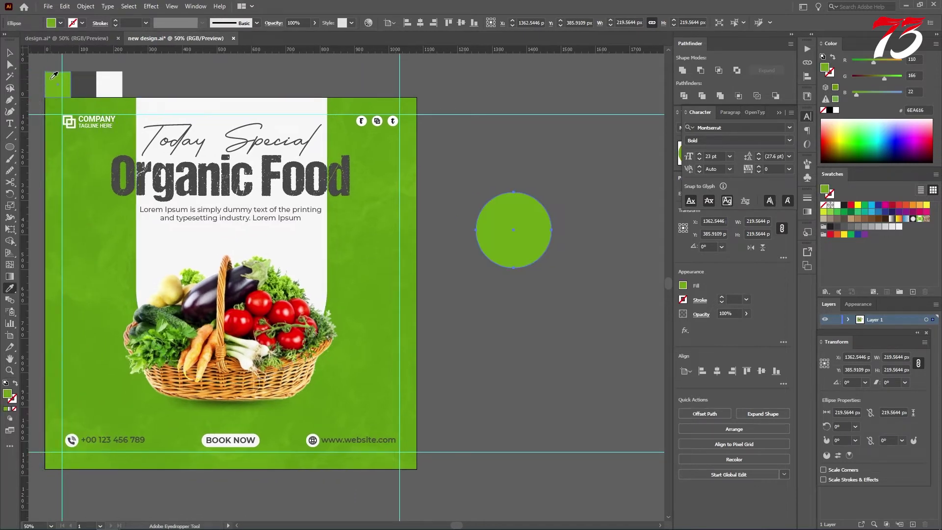
{"action": "key", "text": "v"}
{"action": "left_click_drag", "start_coordinate": [611, 209], "coordinate": [525, 216]}
{"action": "left_click", "coordinate": [526, 216]}
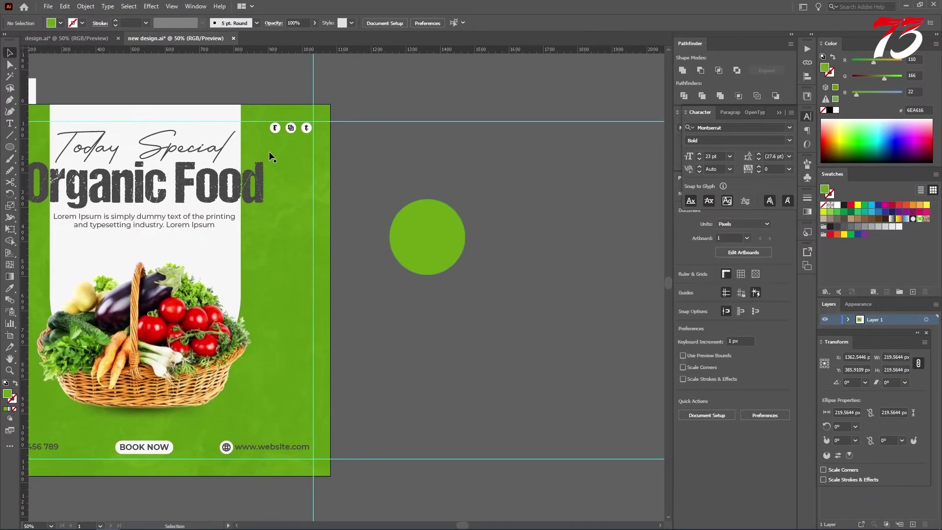
- Add the point text "50%" above the green circle
{"action": "left_click", "coordinate": [9, 125]}
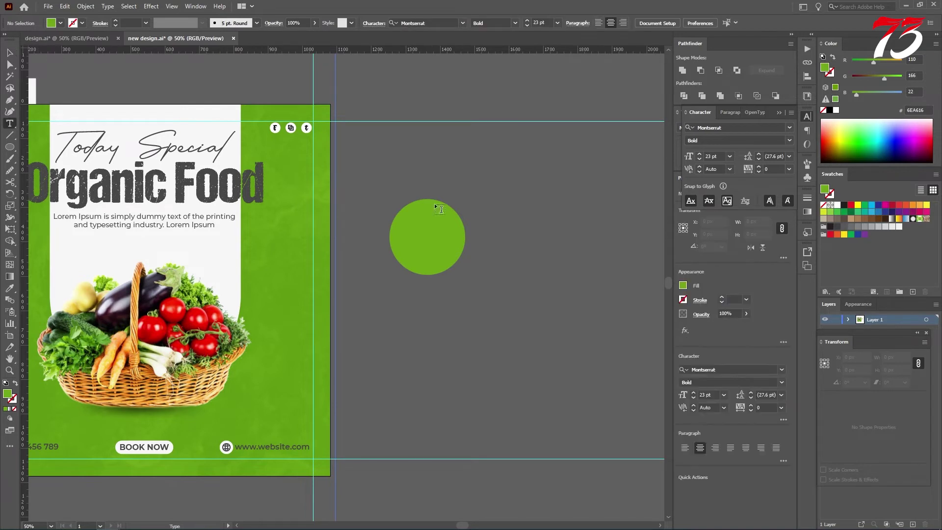
{"action": "left_click", "coordinate": [420, 153]}
{"action": "type", "text": "50"}
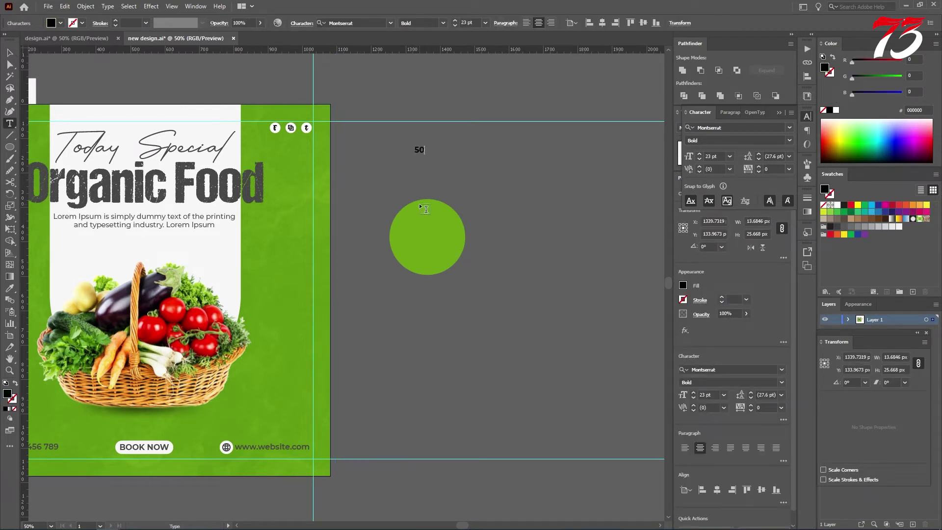
{"action": "type", "text": "%"}
{"action": "left_click", "coordinate": [10, 53]}
- Duplicate the "50%" text directly below itself and change the copy to "OFF"
{"action": "scroll", "coordinate": [419, 151], "scroll_direction": "up", "scroll_amount": 2}
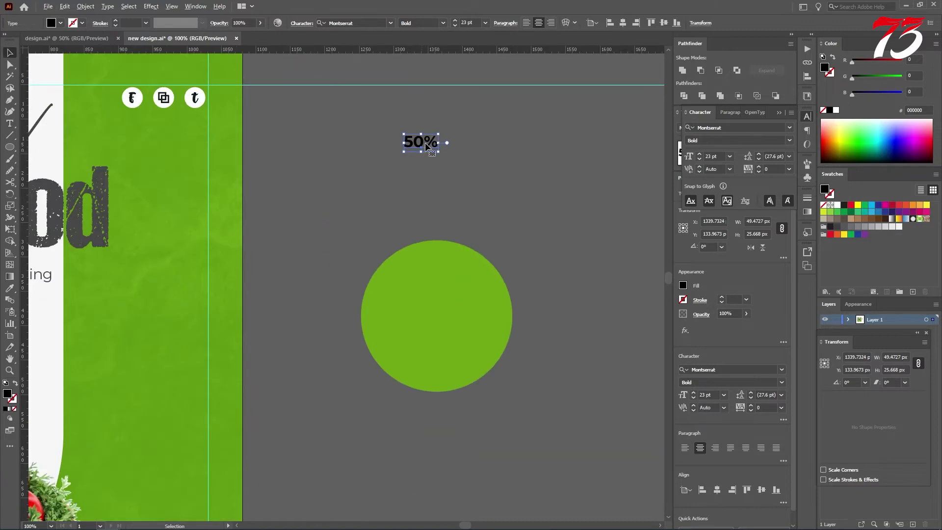
{"action": "left_click_drag", "start_coordinate": [422, 143], "coordinate": [427, 160]}
{"action": "double_click", "coordinate": [421, 158]}
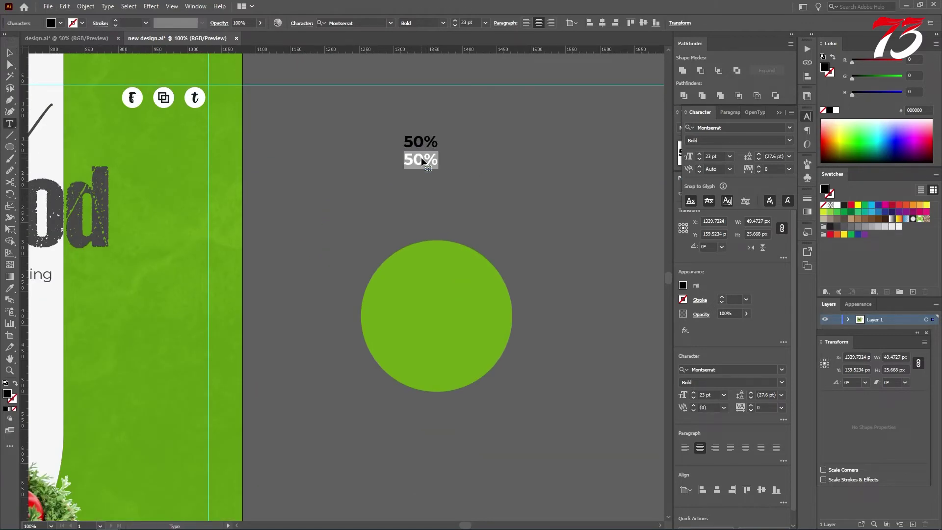
{"action": "type", "text": "OFF"}
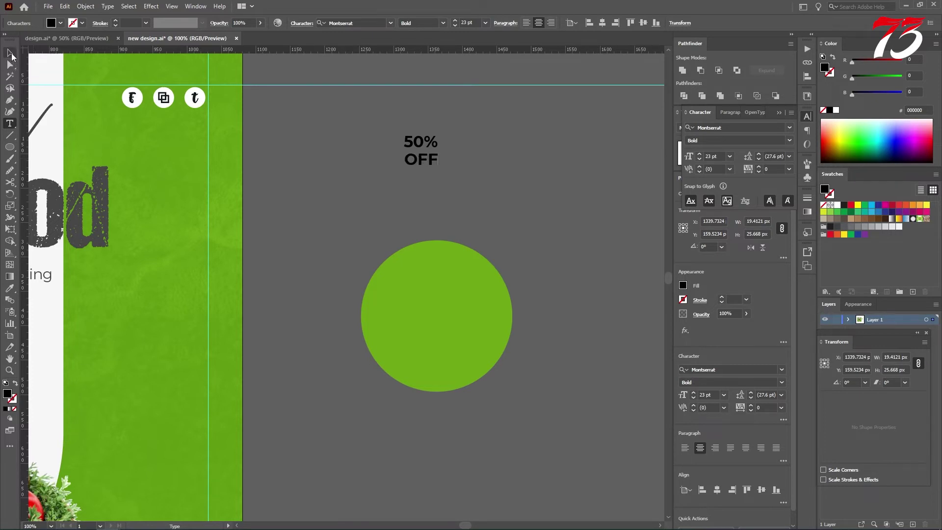
{"action": "left_click", "coordinate": [10, 52]}
- Set the font weight of the "OFF" text to Medium
{"action": "scroll", "coordinate": [414, 129], "scroll_direction": "up", "scroll_amount": 1}
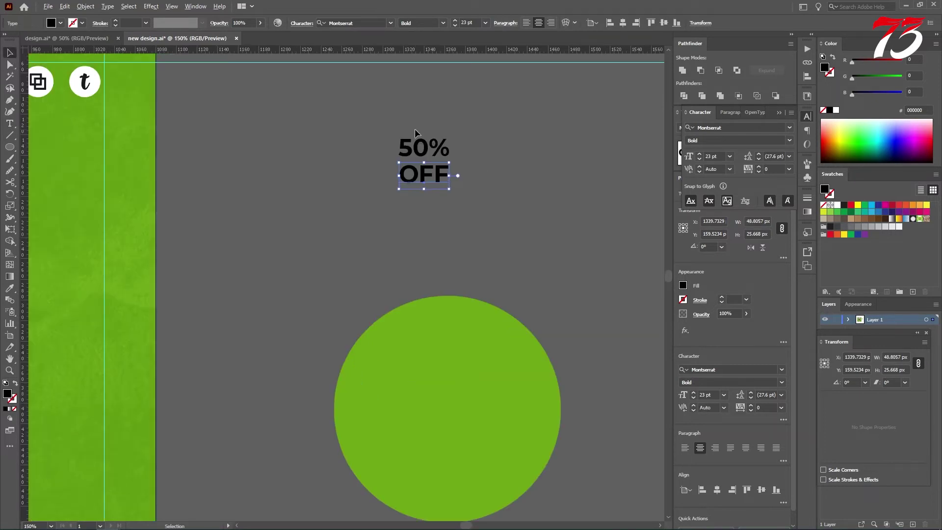
{"action": "left_click", "coordinate": [789, 140]}
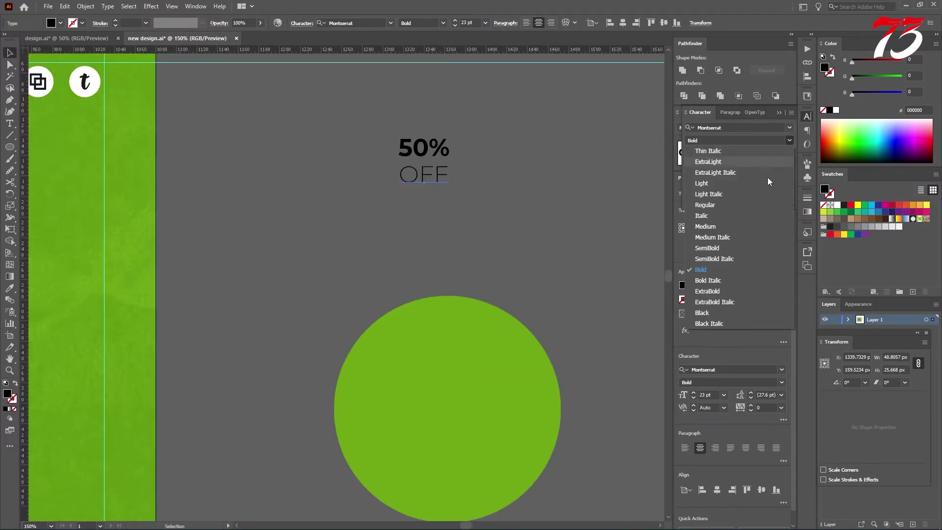
{"action": "left_click", "coordinate": [719, 227]}
{"action": "left_click", "coordinate": [500, 168]}
- Set the font weight of the "50%" text to Black
{"action": "scroll", "coordinate": [434, 174], "scroll_direction": "up", "scroll_amount": 1}
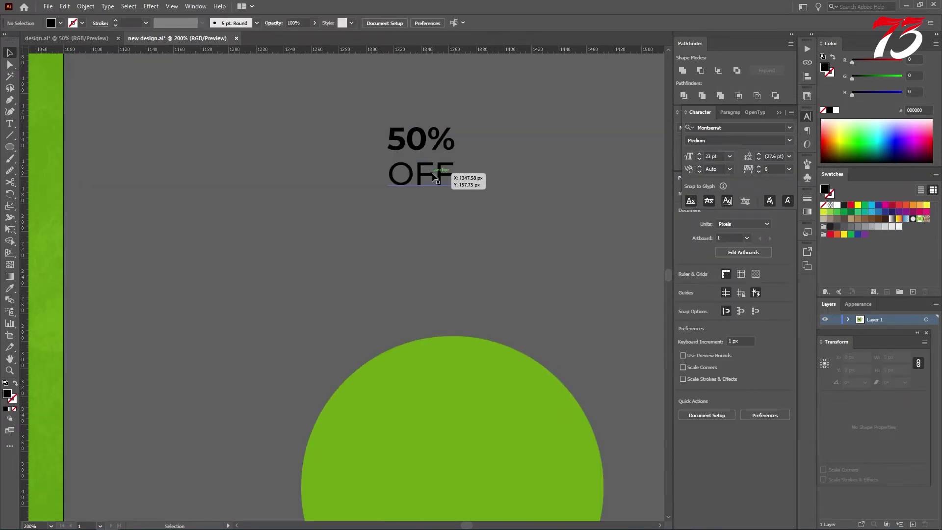
{"action": "left_click", "coordinate": [421, 140]}
{"action": "left_click", "coordinate": [789, 141]}
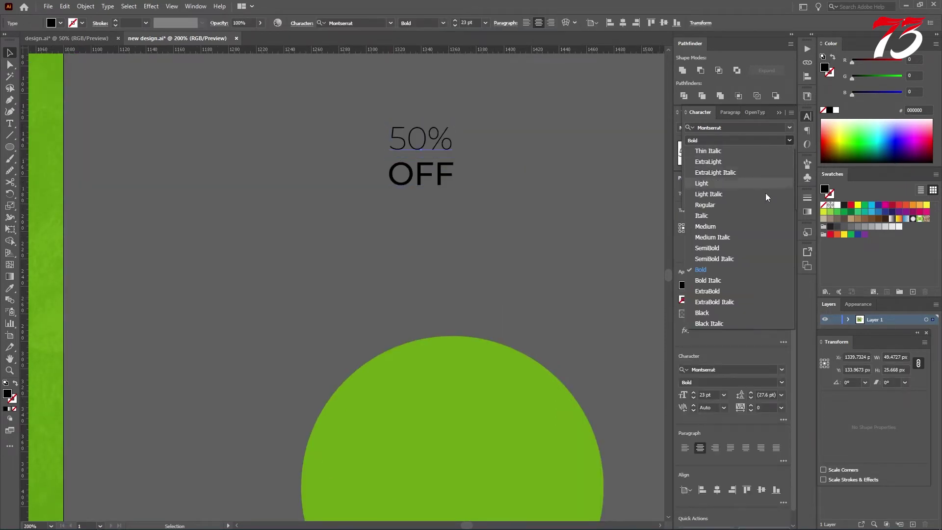
{"action": "left_click", "coordinate": [720, 313]}
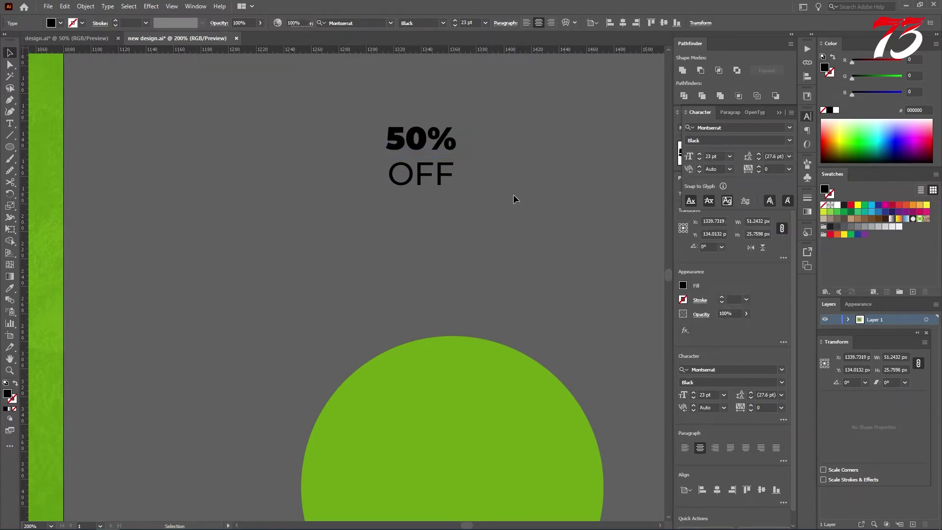
- Group the "50%" and "OFF" texts together
{"action": "scroll", "coordinate": [421, 178], "scroll_direction": "up", "scroll_amount": 2}
{"action": "left_click", "coordinate": [423, 181]}
{"action": "left_click_drag", "start_coordinate": [424, 135], "coordinate": [424, 132]}
{"action": "left_click", "coordinate": [353, 74], "text": "shift"}
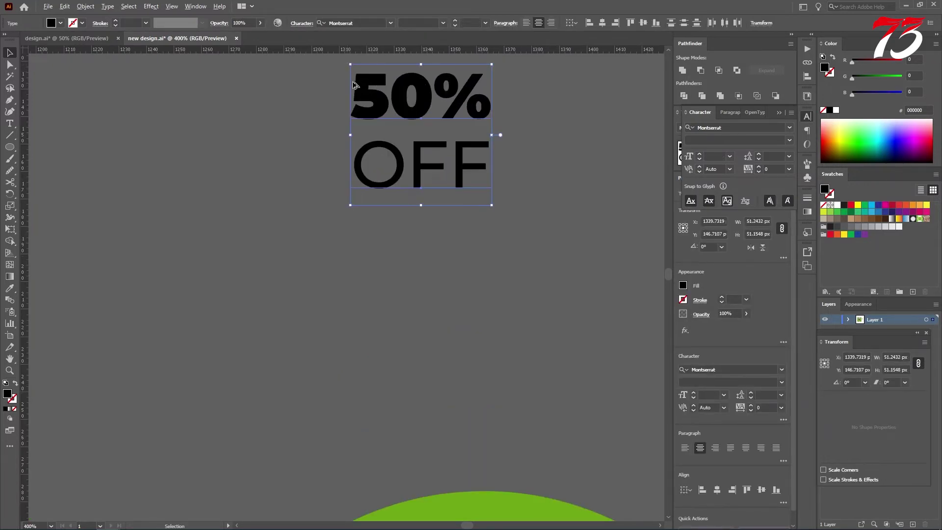
{"action": "scroll", "coordinate": [352, 81], "scroll_direction": "down", "scroll_amount": 2}
{"action": "key", "text": "ctrl+g"}
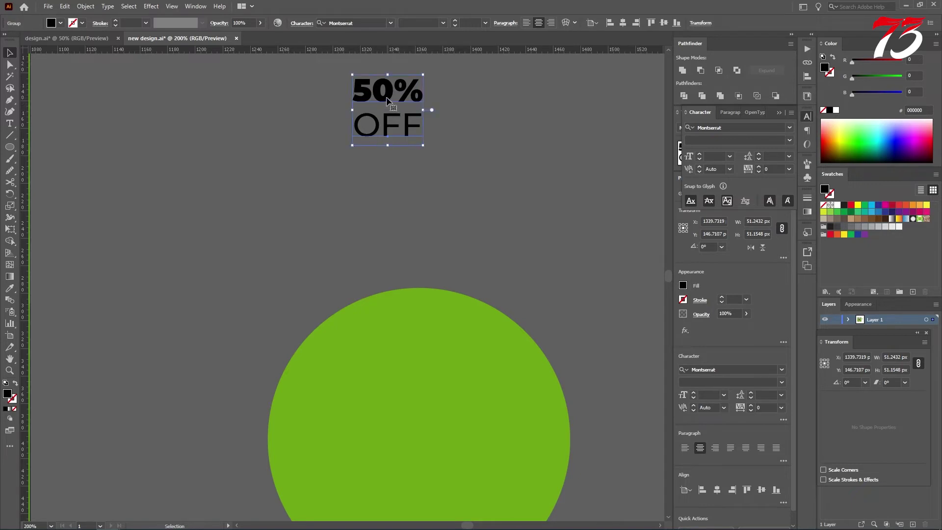
- Place the "50% OFF" group over the green circle and centre the two on each other horizontally and vertically
{"action": "left_click_drag", "start_coordinate": [388, 117], "coordinate": [408, 299]}
{"action": "scroll", "coordinate": [434, 235], "scroll_direction": "down", "scroll_amount": 2}
{"action": "left_click", "coordinate": [450, 363], "text": "shift"}
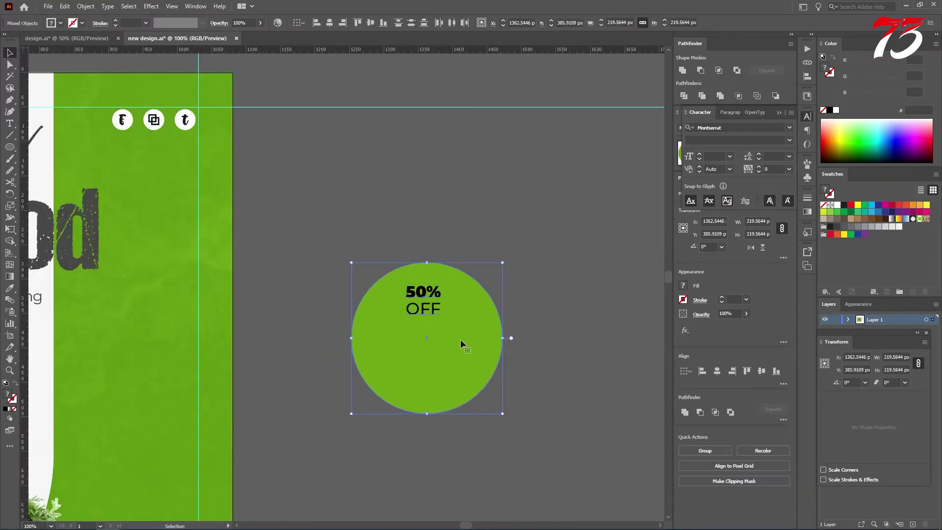
{"action": "left_click", "coordinate": [333, 25]}
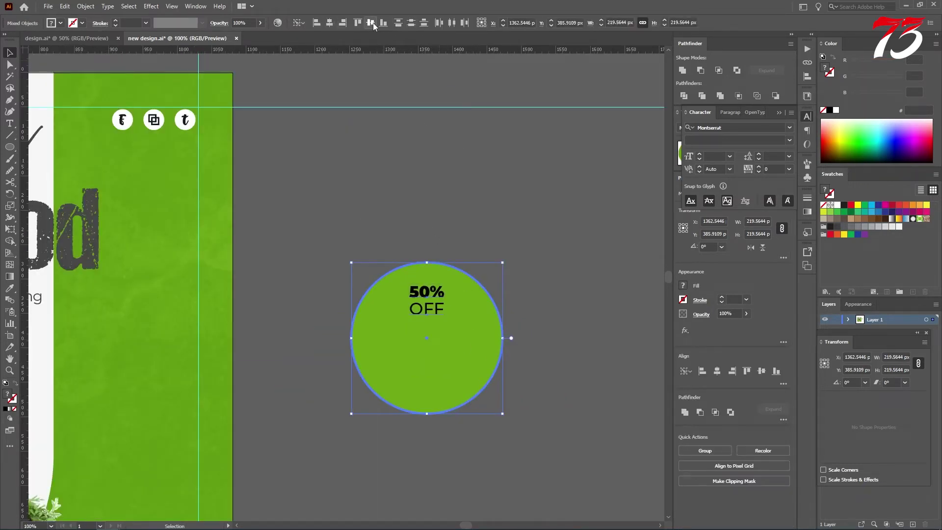
{"action": "left_click", "coordinate": [371, 23]}
- Scale up the "50% OFF" text group proportionally from its centre to about 113 px wide
{"action": "left_click", "coordinate": [430, 349]}
{"action": "left_click_drag", "start_coordinate": [447, 343], "coordinate": [466, 347]}
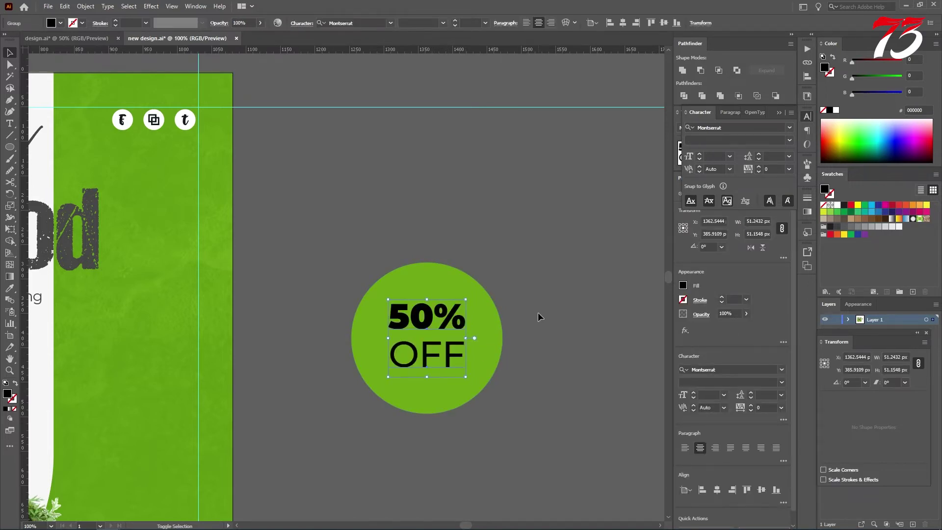
{"action": "left_click", "coordinate": [536, 310]}
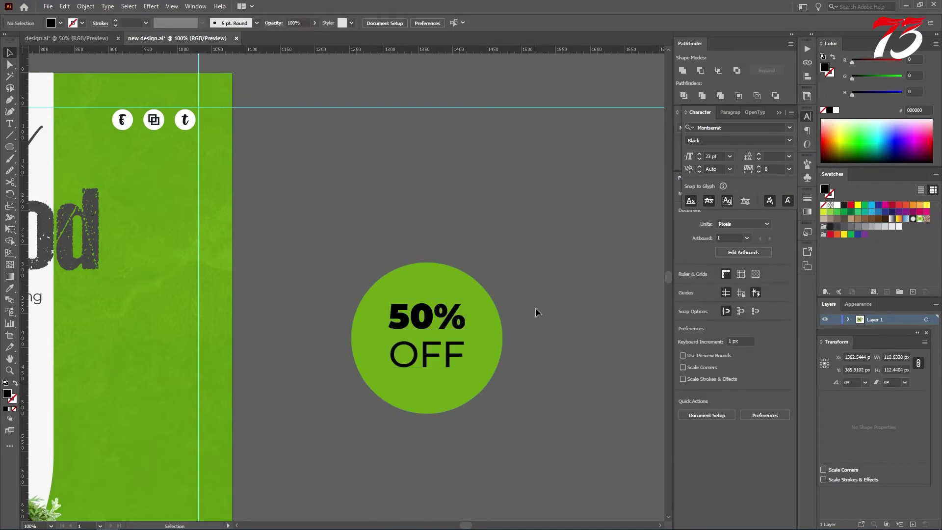
- Duplicate the green circle in front of everything and shrink the copy from its centre to about 192 px in diameter
{"action": "left_click", "coordinate": [474, 306]}
{"action": "left_click", "coordinate": [513, 270]}
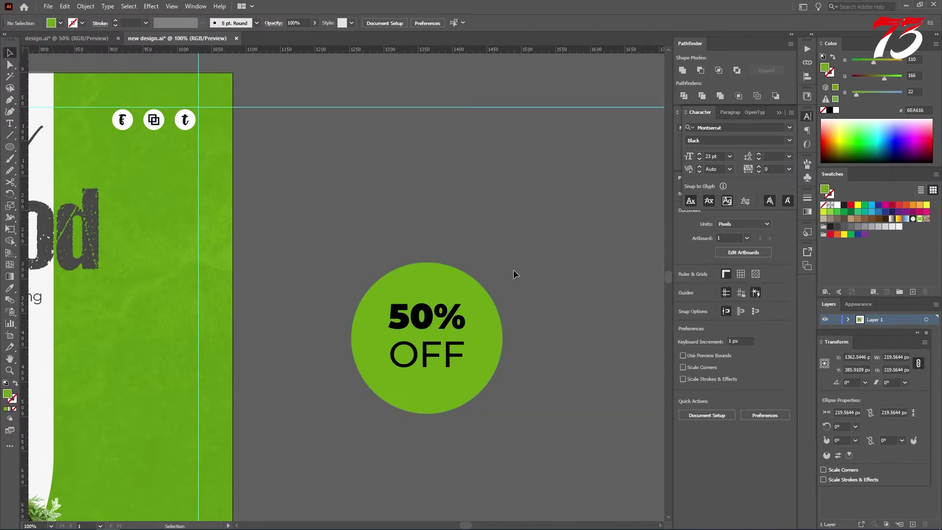
{"action": "key", "text": "ctrl+z"}
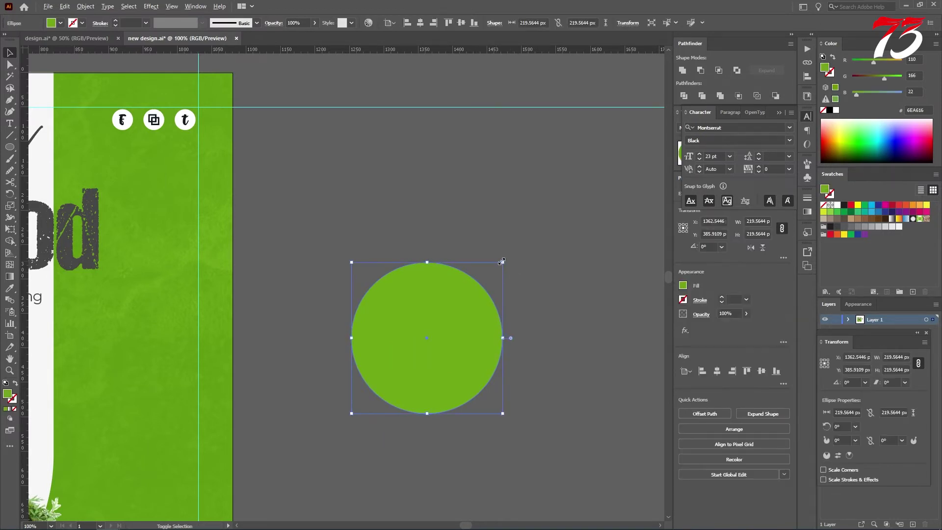
{"action": "left_click_drag", "start_coordinate": [500, 260], "coordinate": [493, 271]}
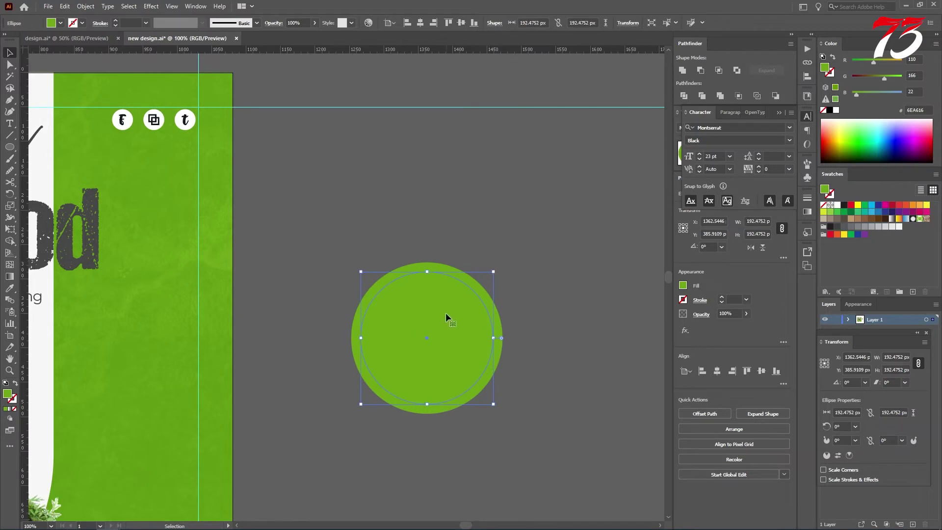
- Remove the fill of the inner circle and give it a white (FFFFFF) stroke
{"action": "left_click", "coordinate": [14, 409]}
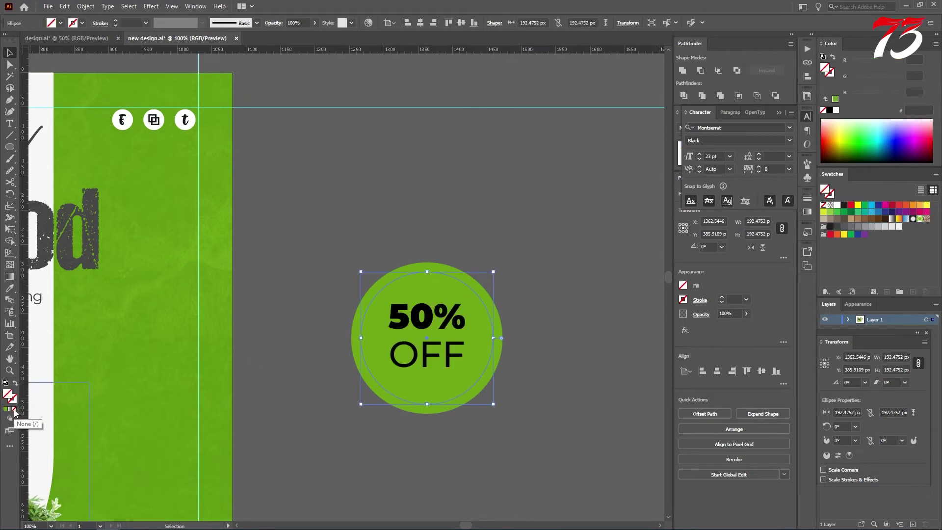
{"action": "left_click", "coordinate": [14, 402]}
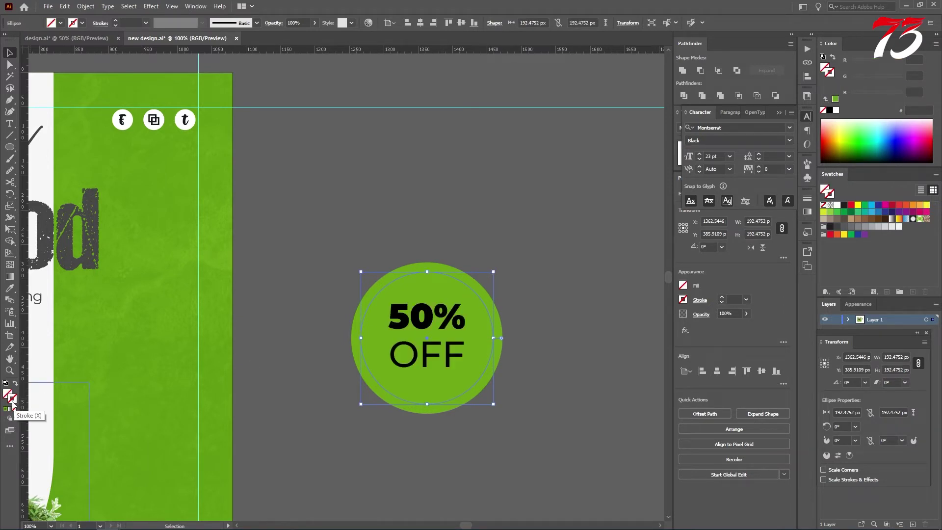
{"action": "left_click", "coordinate": [6, 411]}
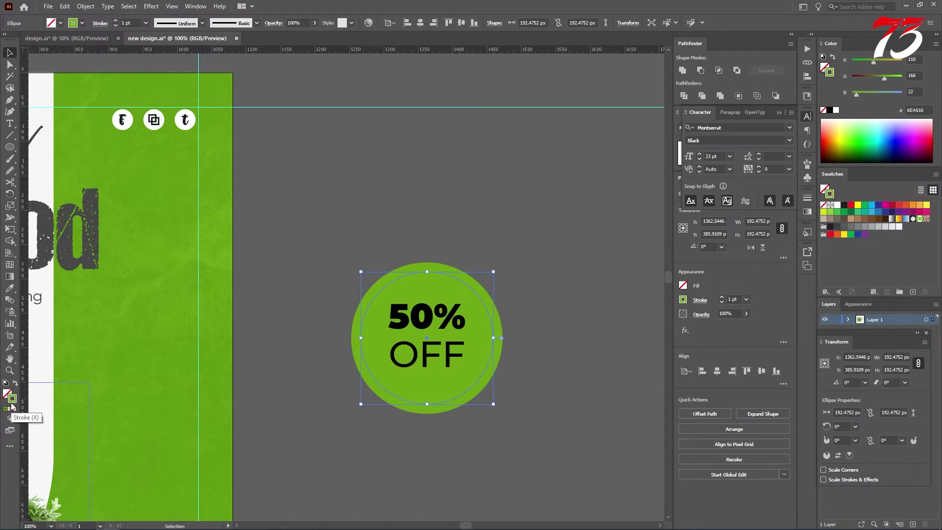
{"action": "double_click", "coordinate": [13, 401]}
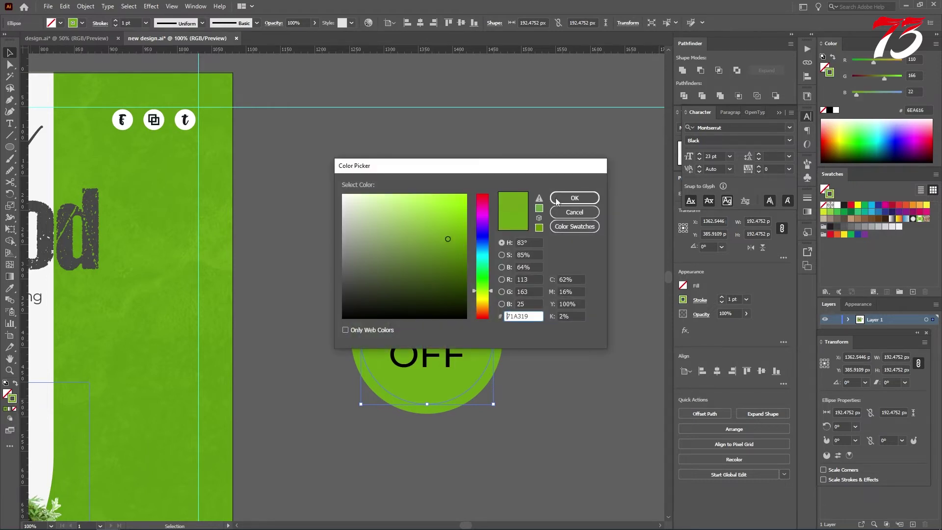
{"action": "left_click", "coordinate": [578, 199]}
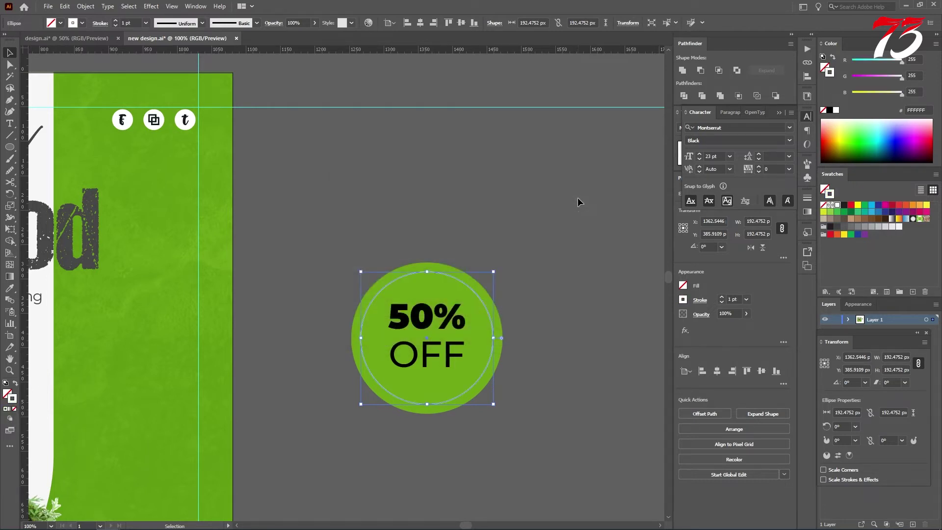
- Apply the rough charcoal-style art brush to the inner circle's outline and set its stroke weight to 2 pt
{"action": "left_click", "coordinate": [808, 164]}
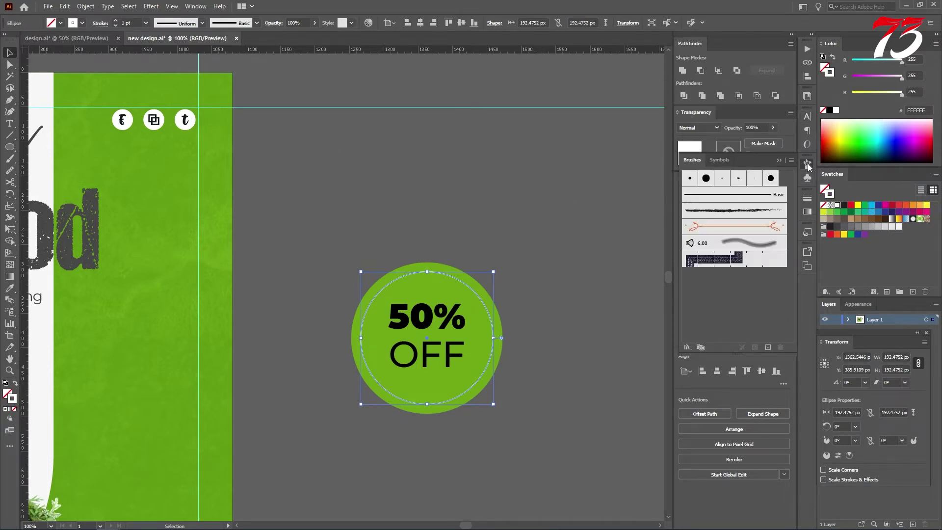
{"action": "left_click", "coordinate": [728, 212]}
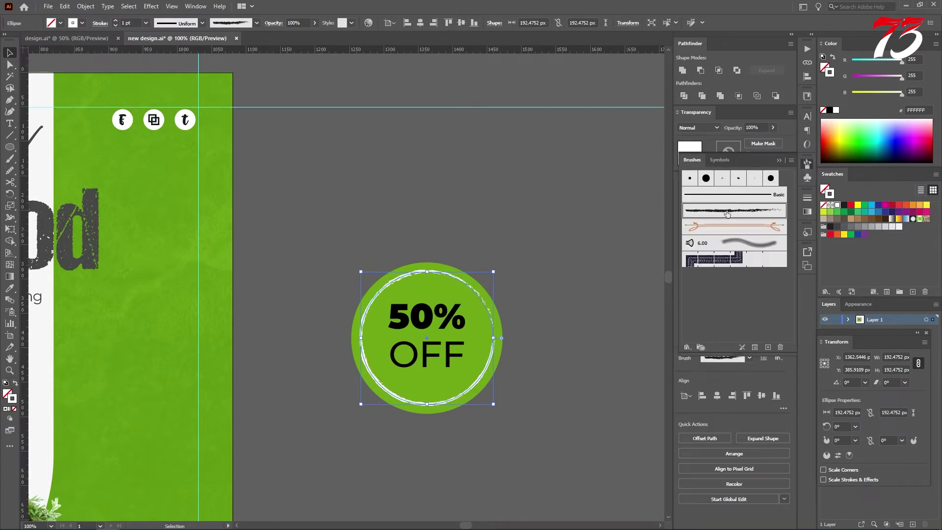
{"action": "scroll", "coordinate": [496, 320], "scroll_direction": "up", "scroll_amount": 1}
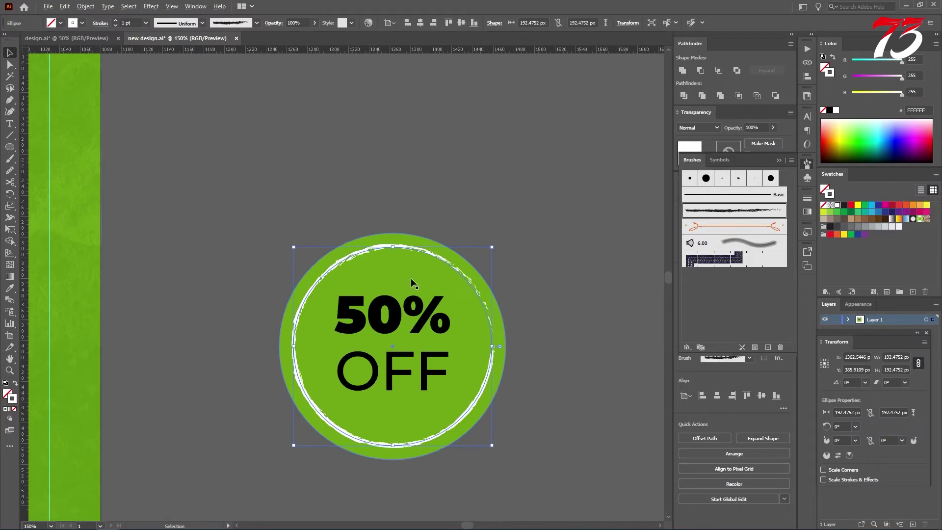
{"action": "left_click", "coordinate": [115, 21]}
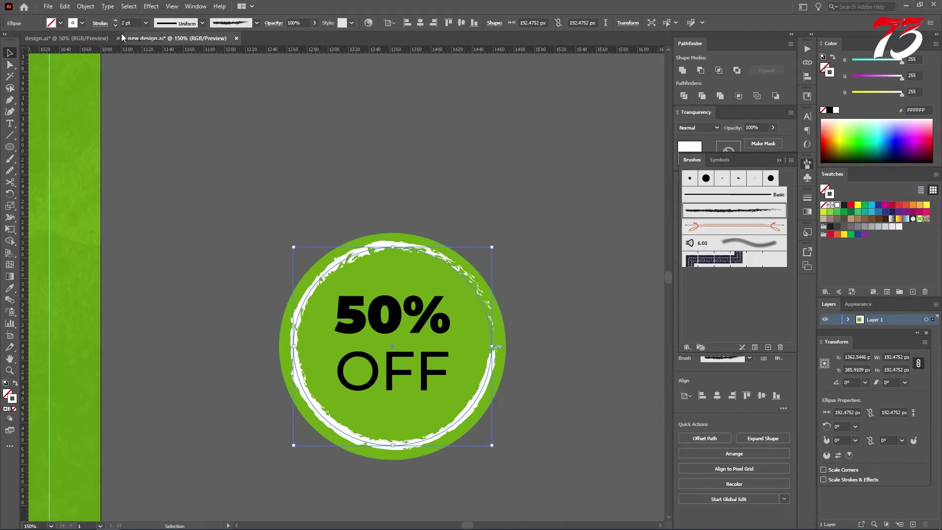
{"action": "left_click", "coordinate": [173, 190]}
- Compare the badge with the one in design.ai, then enlarge the "50% OFF" text group to about 134 px wide and nudge it slightly down
{"action": "left_click", "coordinate": [49, 38]}
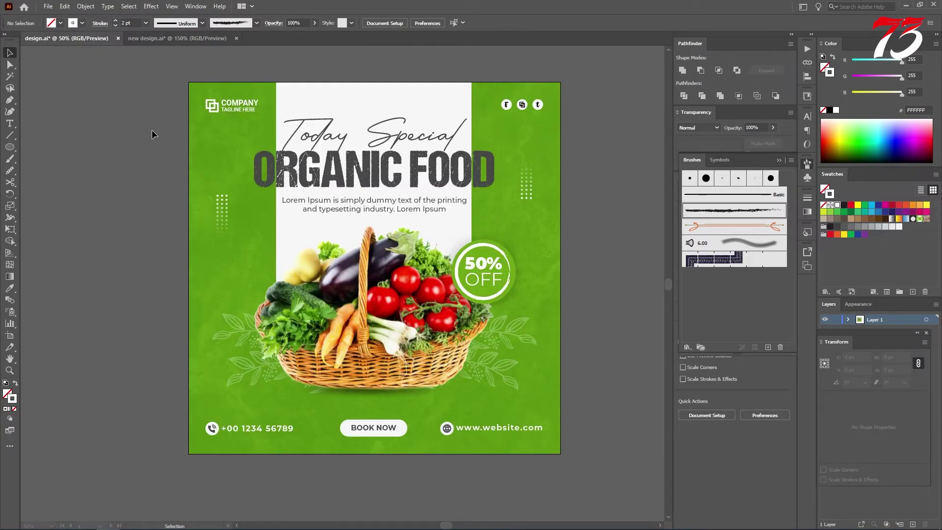
{"action": "scroll", "coordinate": [505, 251], "scroll_direction": "up", "scroll_amount": 2}
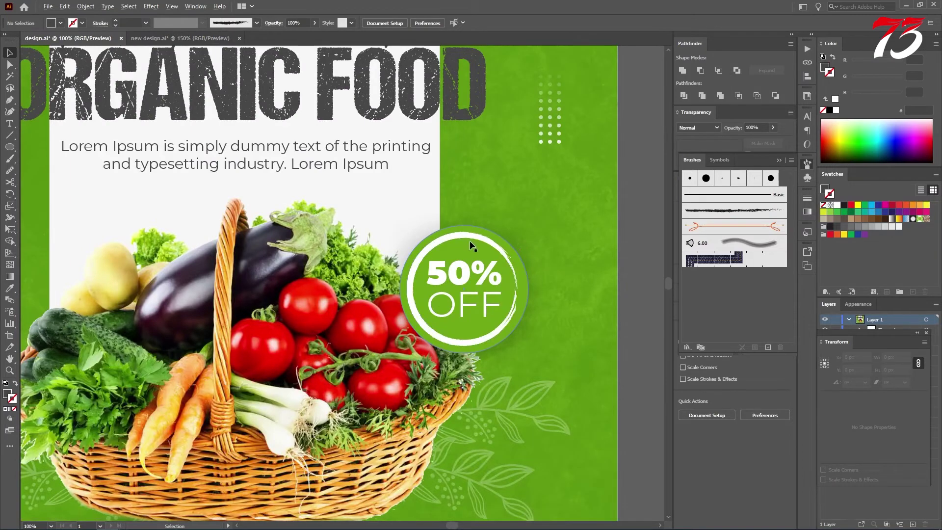
{"action": "scroll", "coordinate": [469, 240], "scroll_direction": "down", "scroll_amount": 2}
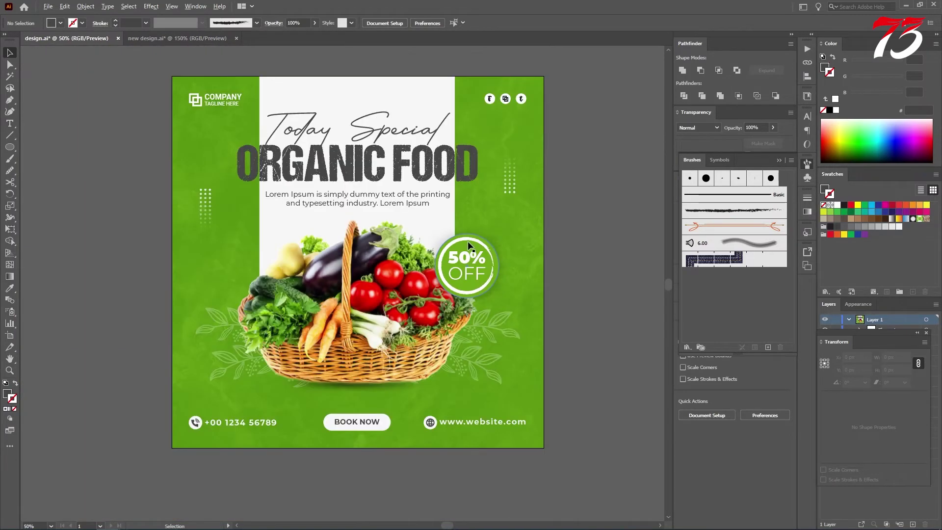
{"action": "left_click", "coordinate": [190, 42]}
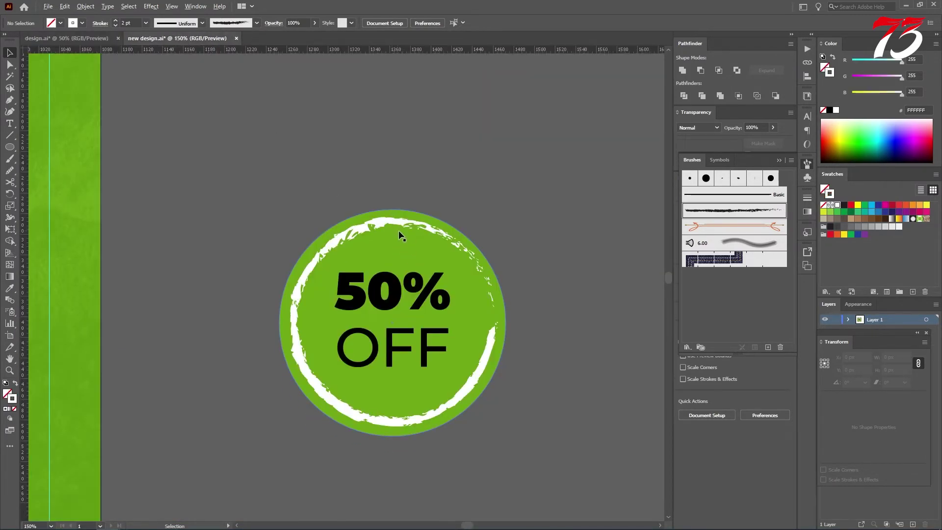
{"action": "scroll", "coordinate": [399, 230], "scroll_direction": "down", "scroll_amount": 1}
{"action": "left_click", "coordinate": [394, 327]}
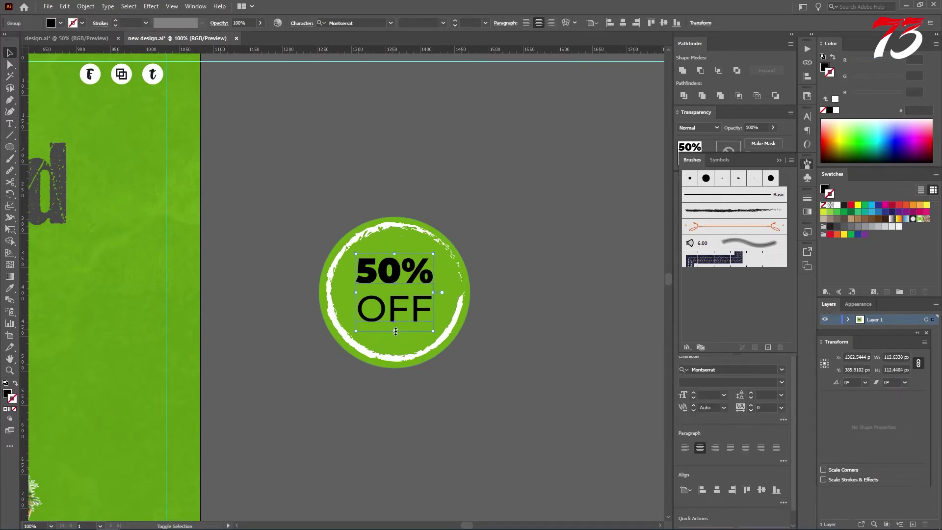
{"action": "left_click_drag", "start_coordinate": [395, 331], "coordinate": [410, 338]}
{"action": "scroll", "coordinate": [403, 298], "scroll_direction": "up", "scroll_amount": 1}
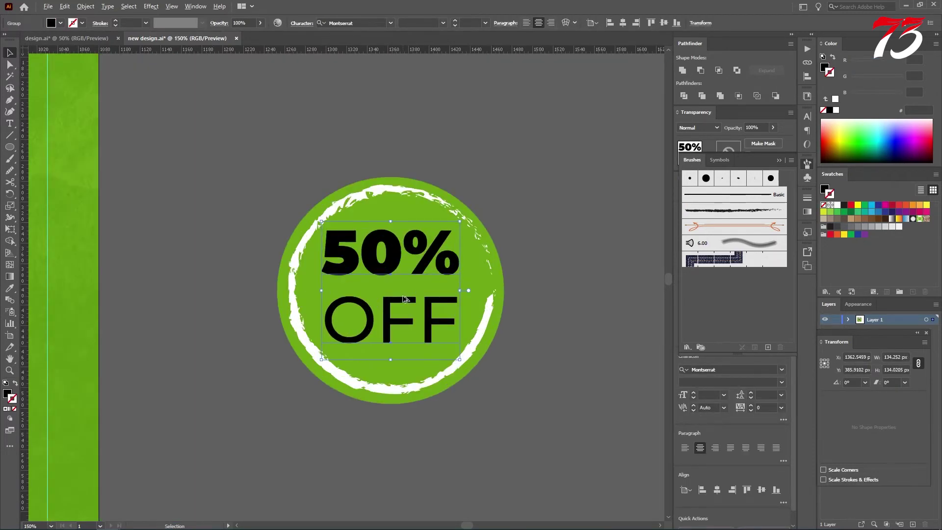
{"action": "left_click_drag", "start_coordinate": [391, 264], "coordinate": [392, 269]}
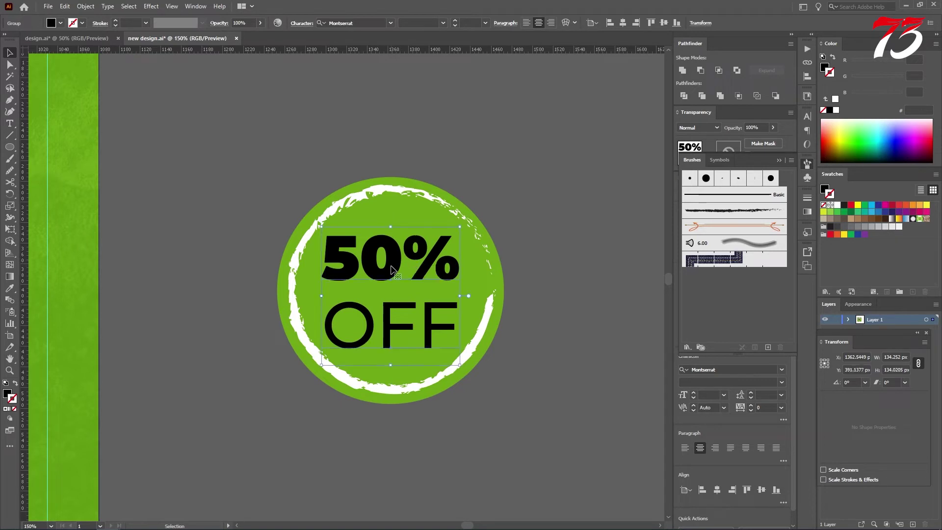
- Convert the inner circle's brushed stroke into outlined shapes with Outline Stroke
{"action": "scroll", "coordinate": [405, 266], "scroll_direction": "down", "scroll_amount": 2}
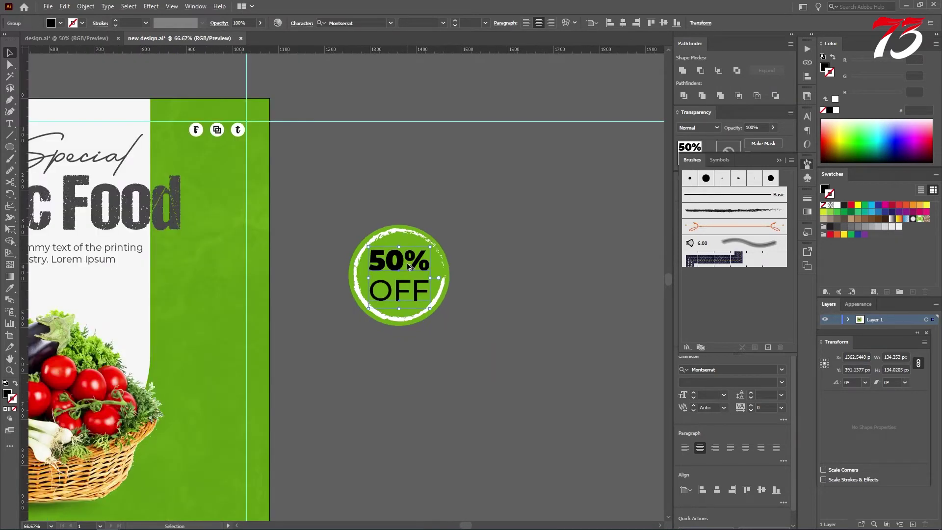
{"action": "left_click", "coordinate": [393, 233]}
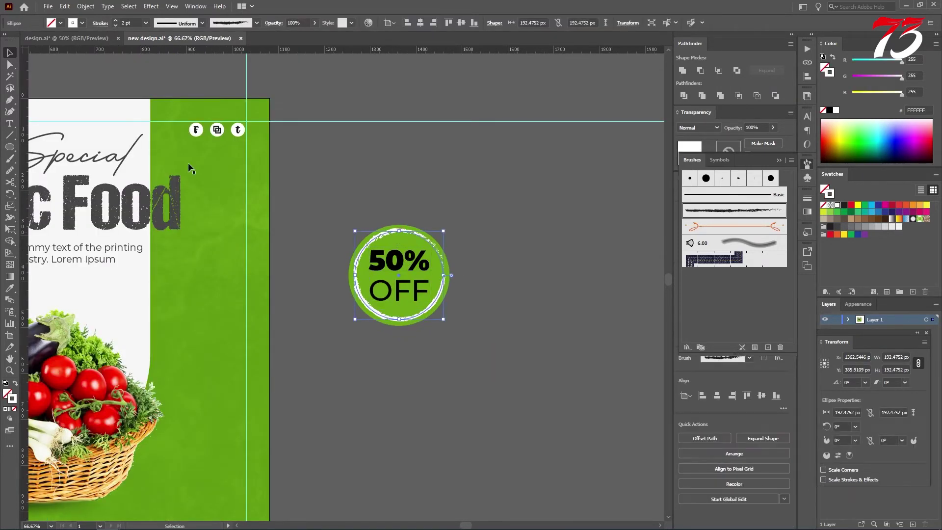
{"action": "left_click", "coordinate": [85, 6]}
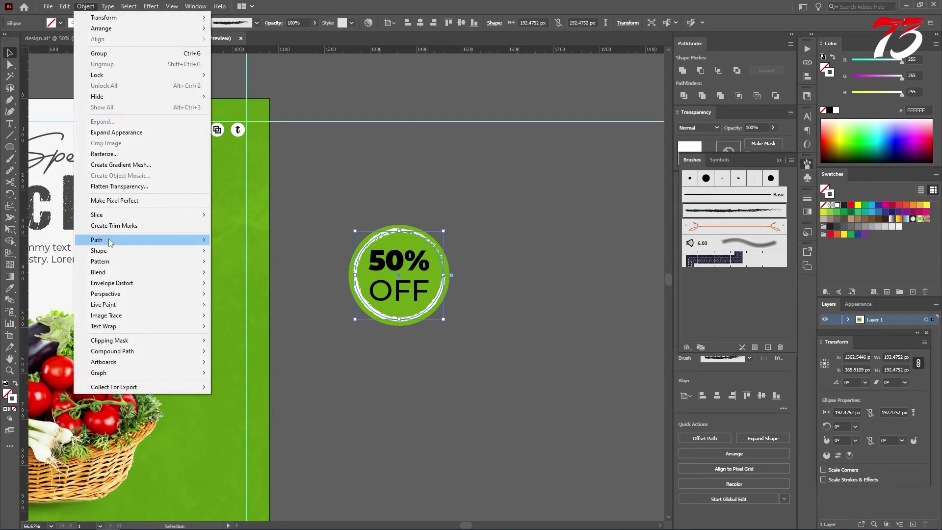
{"action": "mouse_move", "coordinate": [109, 242]}
{"action": "left_click", "coordinate": [253, 265]}
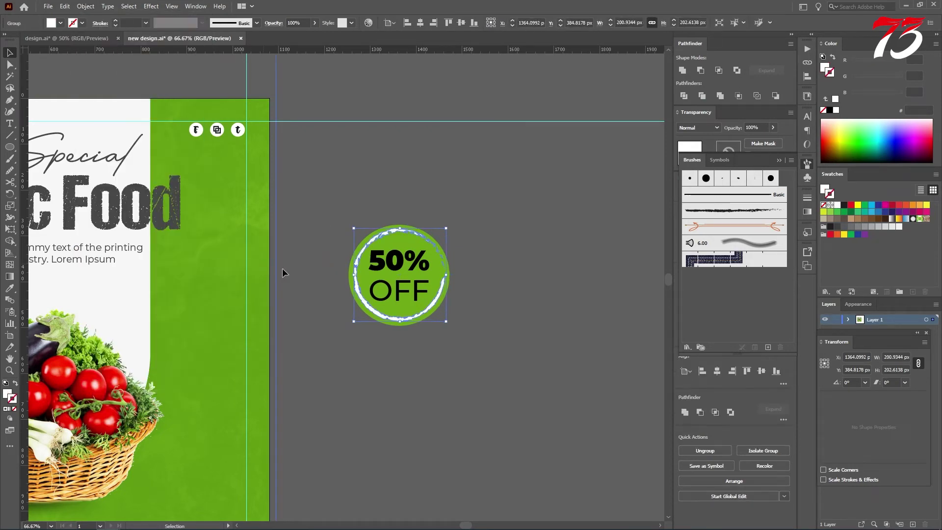
{"action": "left_click", "coordinate": [396, 350]}
- Recolour the "50% OFF" text with the Eyedropper, sampling the off-white of the poster's central panel
{"action": "left_click_drag", "start_coordinate": [319, 311], "coordinate": [464, 314]}
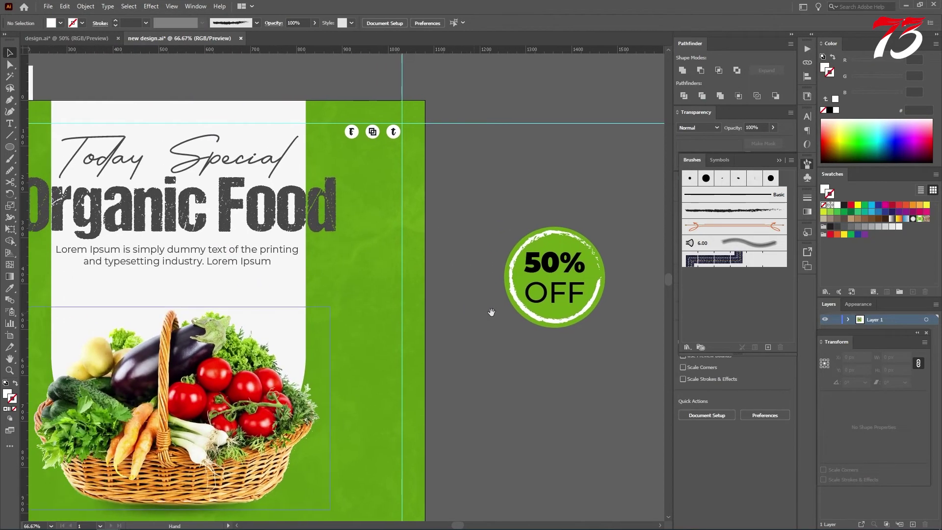
{"action": "left_click", "coordinate": [559, 299]}
{"action": "key", "text": "ctrl+shift+g"}
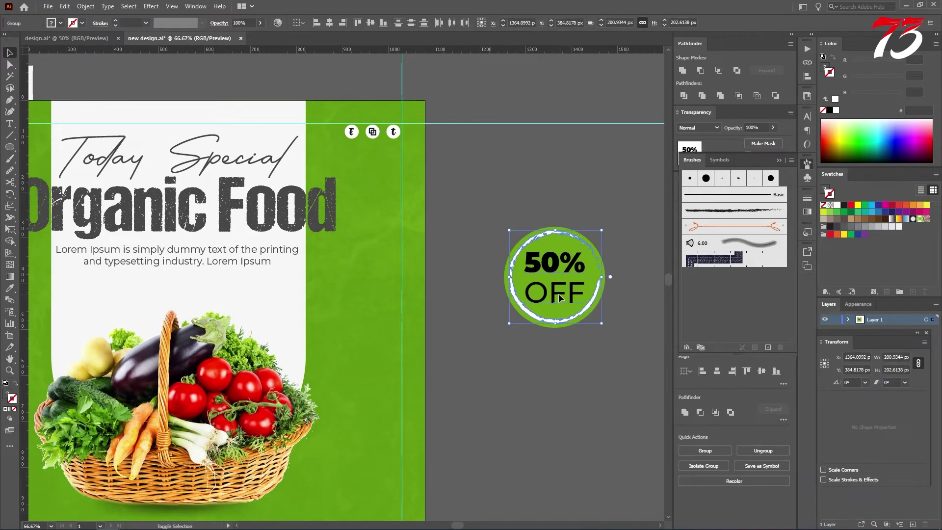
{"action": "key", "text": "i"}
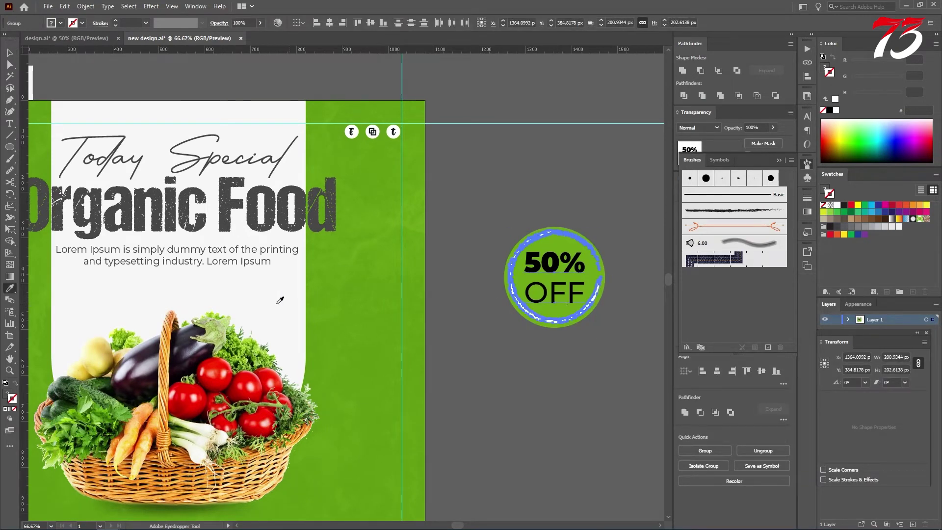
{"action": "left_click", "coordinate": [206, 234]}
{"action": "key", "text": "v"}
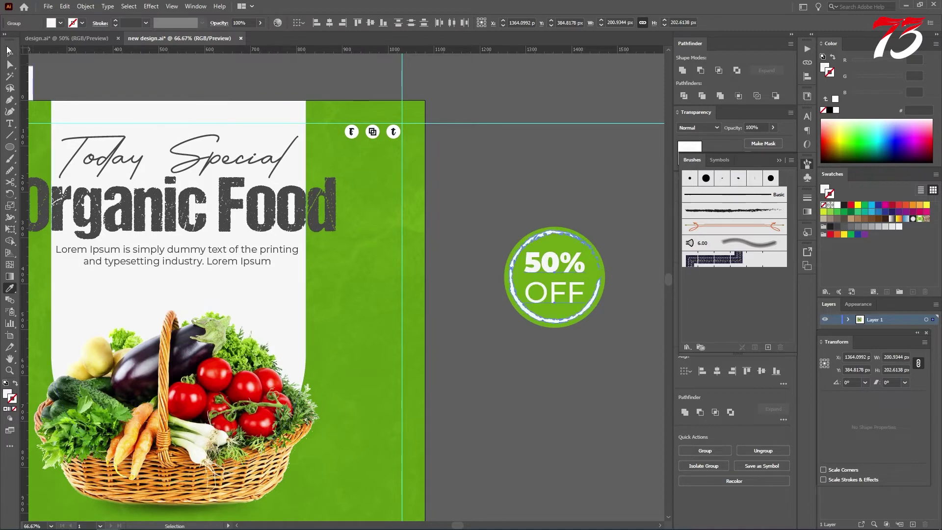
{"action": "left_click", "coordinate": [458, 202]}
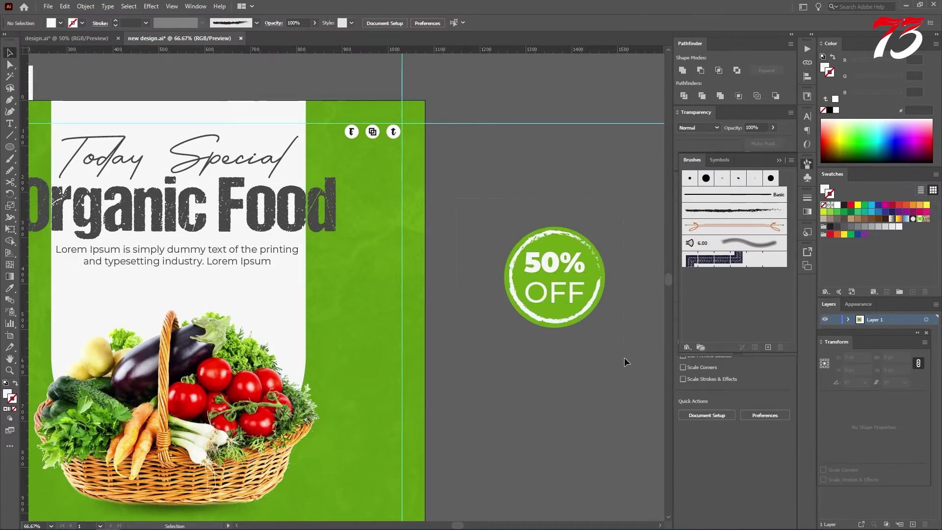
- Group the green circle, the brushed ring and the "50% OFF" text into one badge
{"action": "left_click_drag", "start_coordinate": [493, 220], "coordinate": [617, 361]}
{"action": "key", "text": "a"}
{"action": "left_click", "coordinate": [608, 355]}
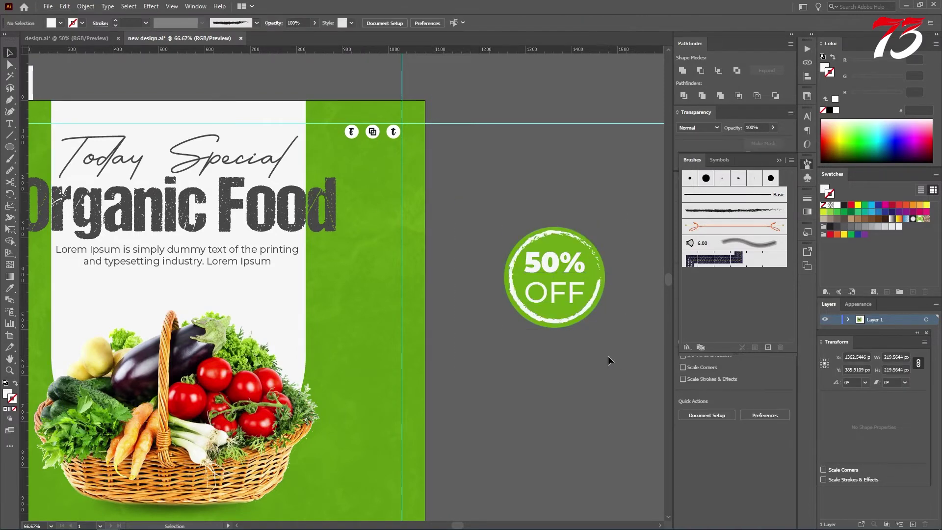
- Place the badge on the poster over the basket's upper right edge and scale it down to about three quarters
{"action": "scroll", "coordinate": [595, 347], "scroll_direction": "down", "scroll_amount": 1}
{"action": "left_click_drag", "start_coordinate": [595, 346], "coordinate": [509, 330]}
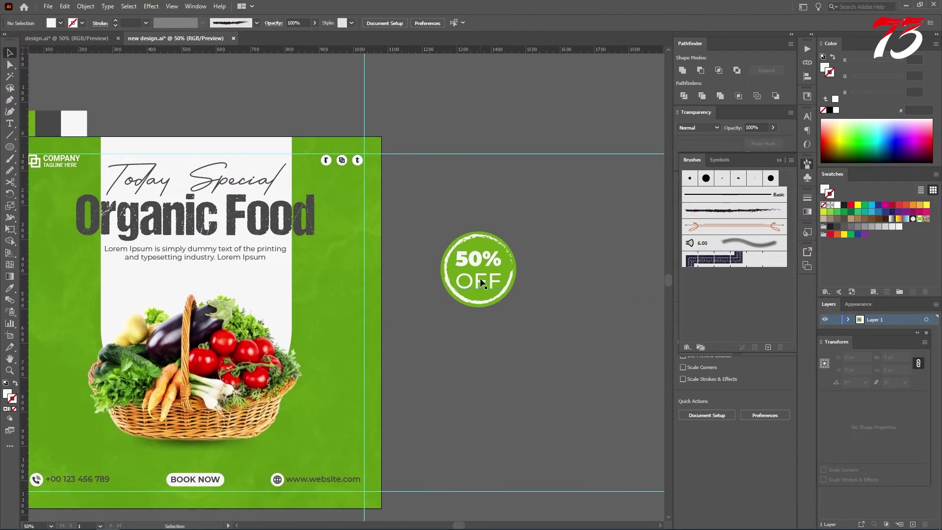
{"action": "left_click_drag", "start_coordinate": [480, 278], "coordinate": [298, 343]}
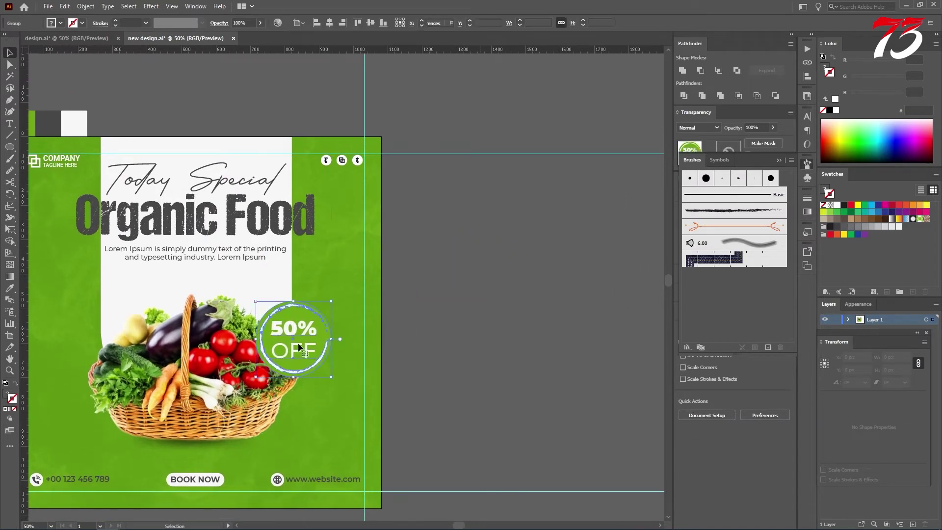
{"action": "left_click_drag", "start_coordinate": [332, 302], "coordinate": [309, 319]}
{"action": "left_click_drag", "start_coordinate": [294, 332], "coordinate": [298, 325]}
{"action": "left_click", "coordinate": [483, 332]}
{"action": "scroll", "coordinate": [407, 336], "scroll_direction": "down", "scroll_amount": 1}
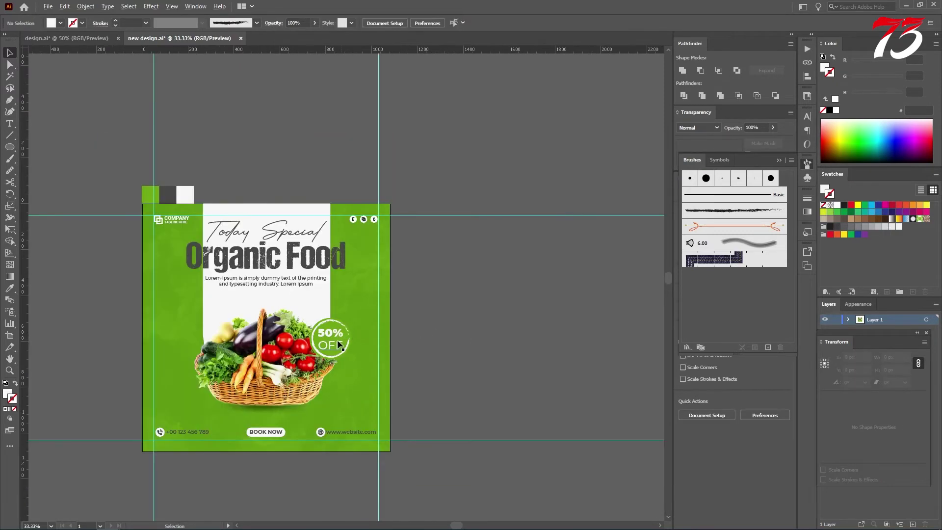
{"action": "scroll", "coordinate": [367, 340], "scroll_direction": "up", "scroll_amount": 1}
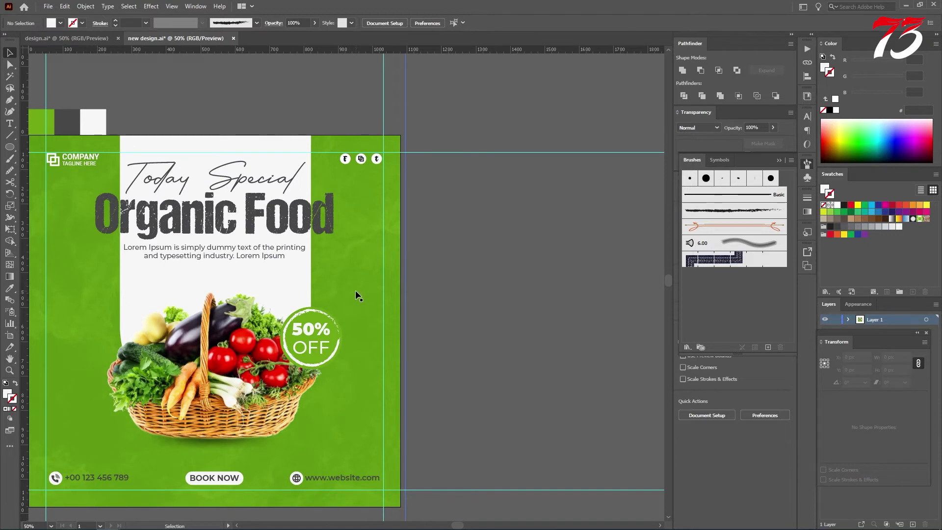
- Draw an off-white circle about 281 px in diameter in the empty area beside the artboard with the Ellipse tool
{"action": "key", "text": "space"}
{"action": "left_click_drag", "start_coordinate": [357, 339], "coordinate": [338, 308]}
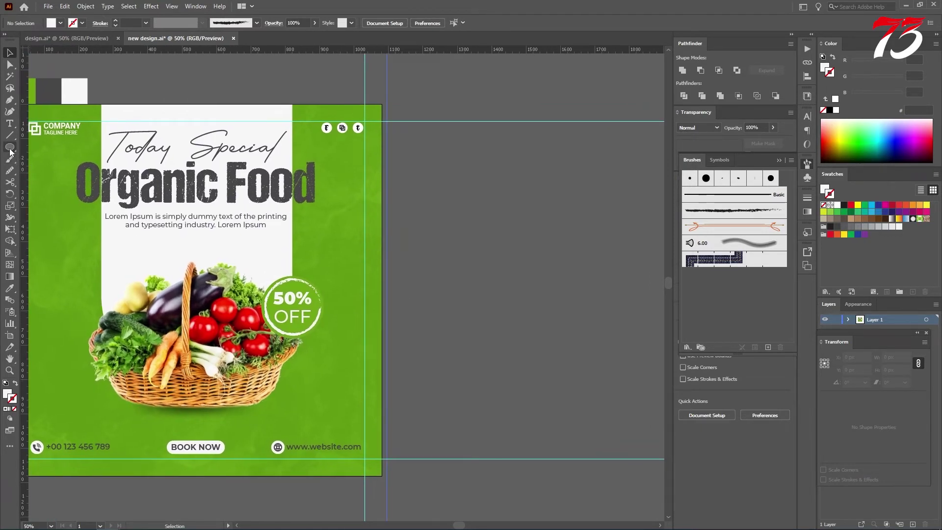
{"action": "left_click_drag", "start_coordinate": [9, 151], "coordinate": [49, 177]}
{"action": "left_click", "coordinate": [45, 175]}
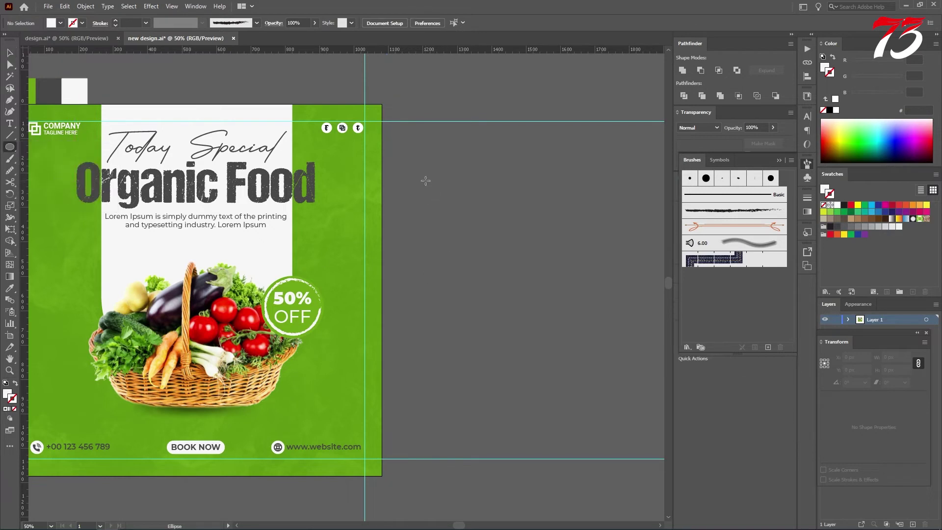
{"action": "left_click_drag", "start_coordinate": [423, 174], "coordinate": [517, 256]}
{"action": "key", "text": "v"}
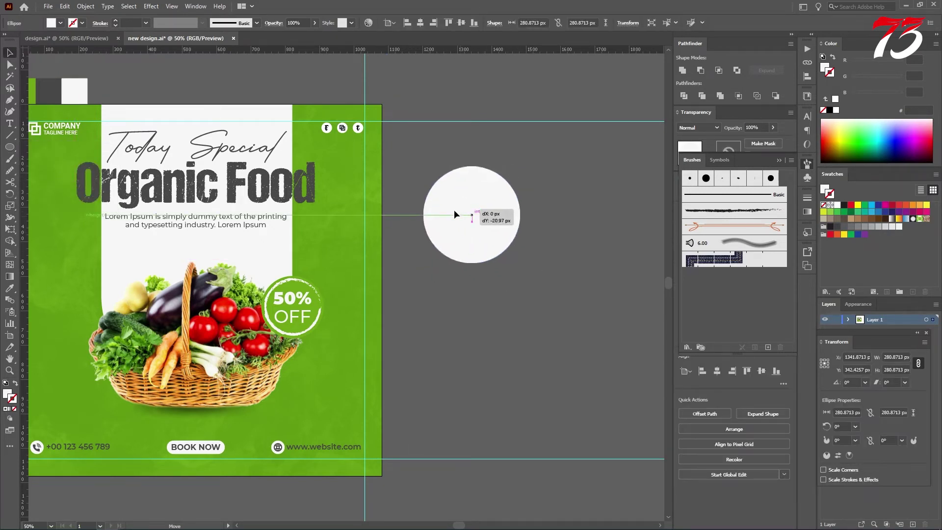
- Convert the circle into a gradient mesh with 4 rows, 4 columns, Flat appearance and 100% highlight
{"action": "left_click", "coordinate": [86, 7]}
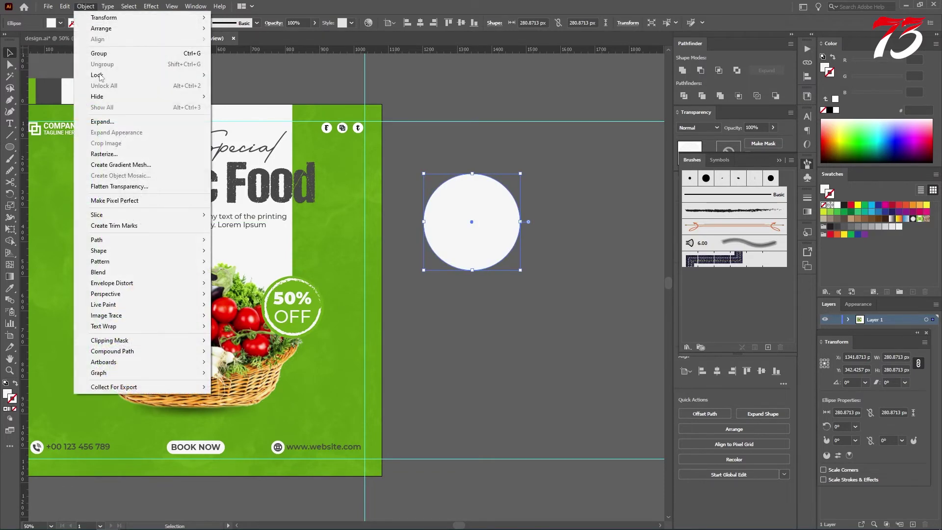
{"action": "left_click", "coordinate": [117, 165]}
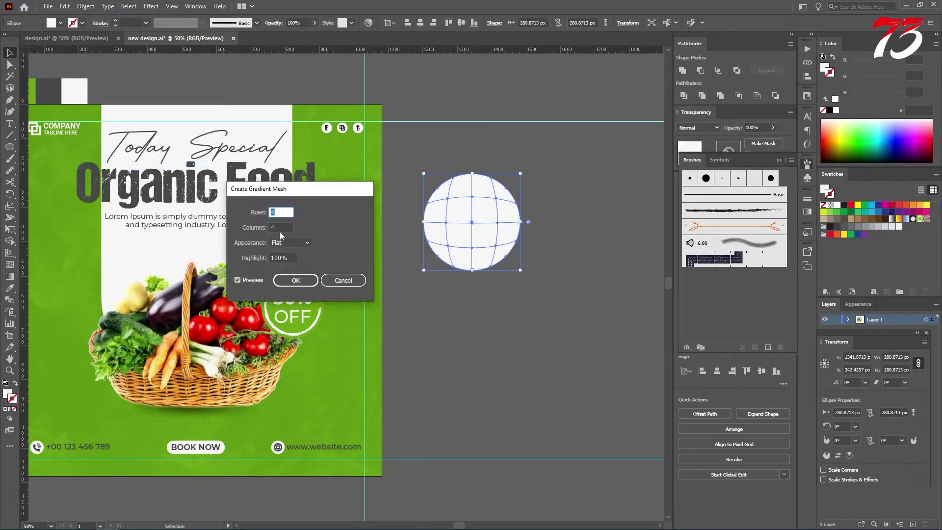
{"action": "left_click", "coordinate": [295, 280]}
{"action": "left_click", "coordinate": [511, 318]}
- Colour the centre mesh point of the circle black (231F20)
{"action": "key", "text": "a"}
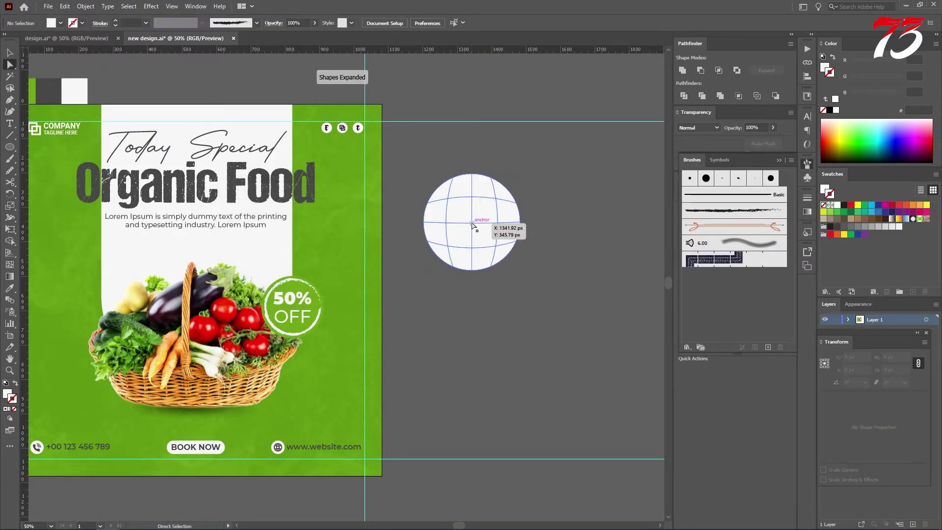
{"action": "left_click", "coordinate": [473, 223]}
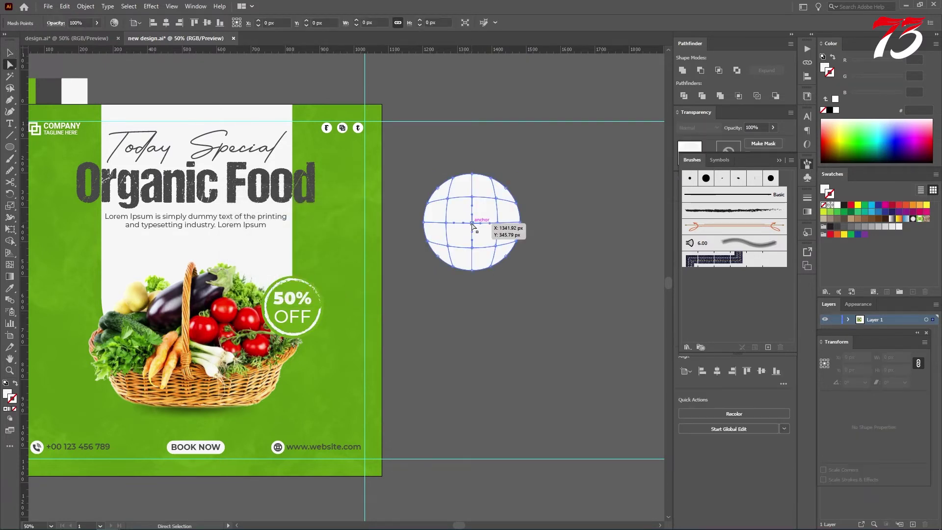
{"action": "left_click", "coordinate": [844, 206]}
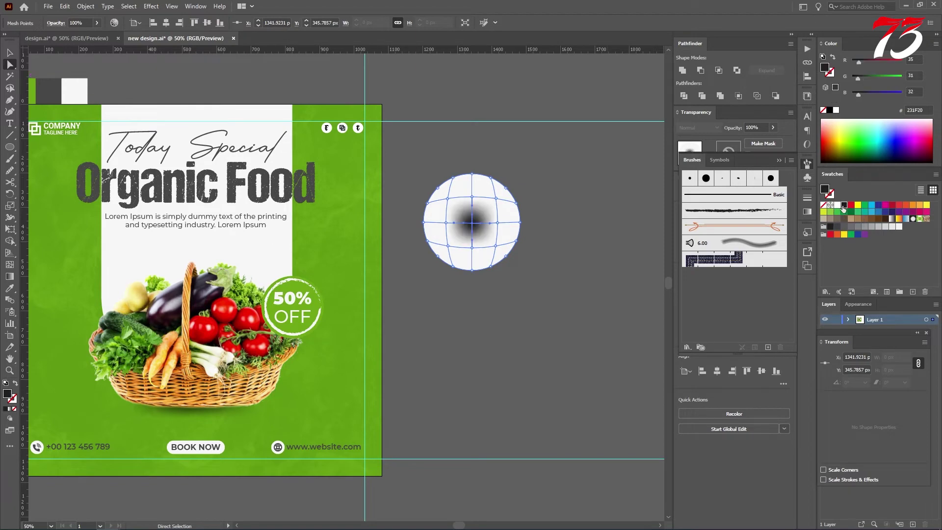
{"action": "left_click", "coordinate": [534, 245]}
- Move the eight inner mesh points around the centre outward so the dark gradient spreads wider and rounder
{"action": "scroll", "coordinate": [497, 212], "scroll_direction": "up", "scroll_amount": 2}
{"action": "scroll", "coordinate": [494, 212], "scroll_direction": "up", "scroll_amount": 1}
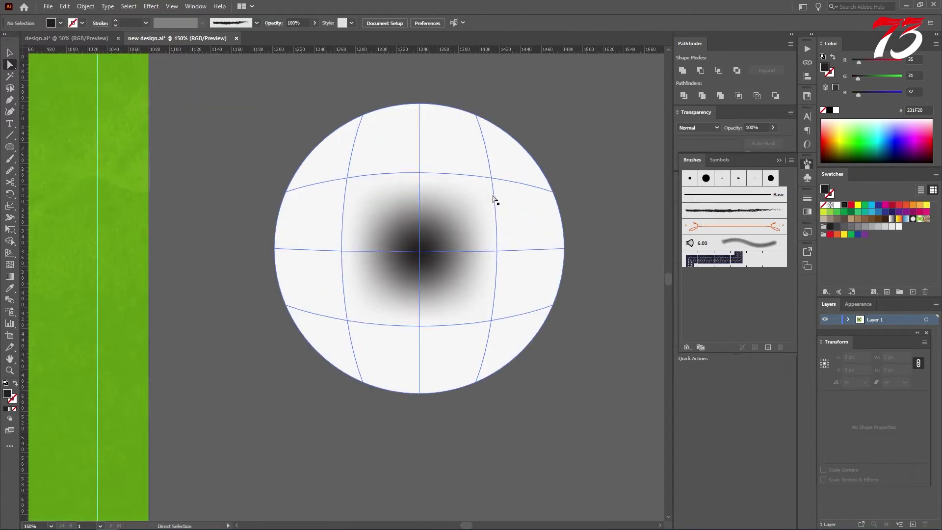
{"action": "left_click_drag", "start_coordinate": [492, 179], "coordinate": [498, 175]}
{"action": "left_click_drag", "start_coordinate": [344, 179], "coordinate": [332, 164]}
{"action": "left_click_drag", "start_coordinate": [415, 171], "coordinate": [421, 147]}
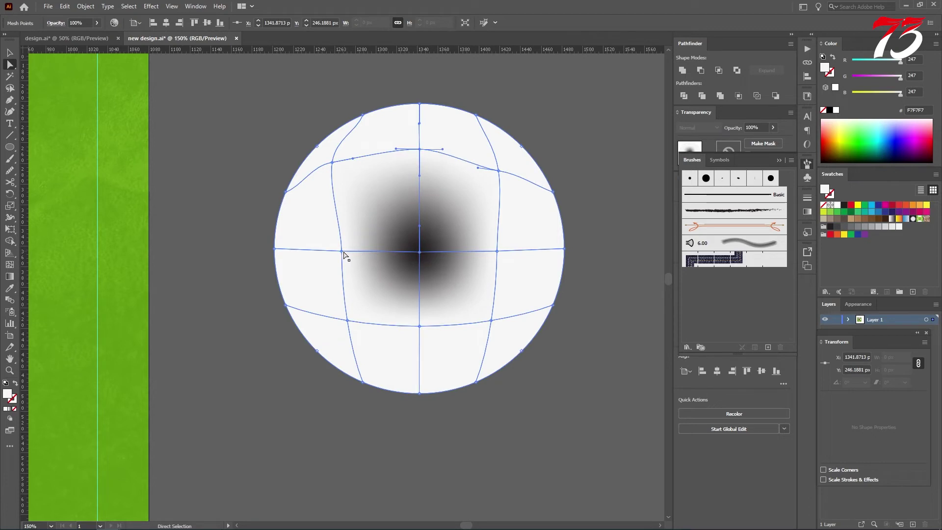
{"action": "left_click_drag", "start_coordinate": [335, 253], "coordinate": [312, 253]}
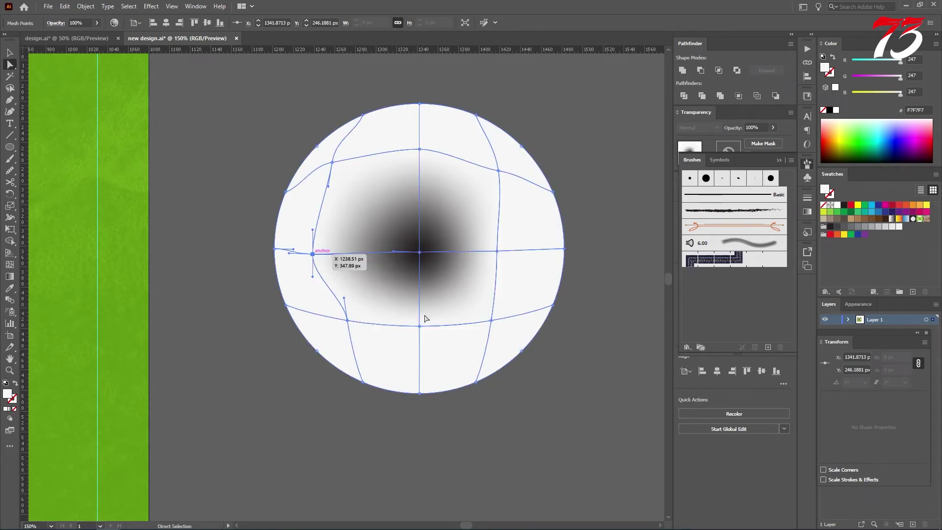
{"action": "left_click_drag", "start_coordinate": [346, 324], "coordinate": [338, 330]}
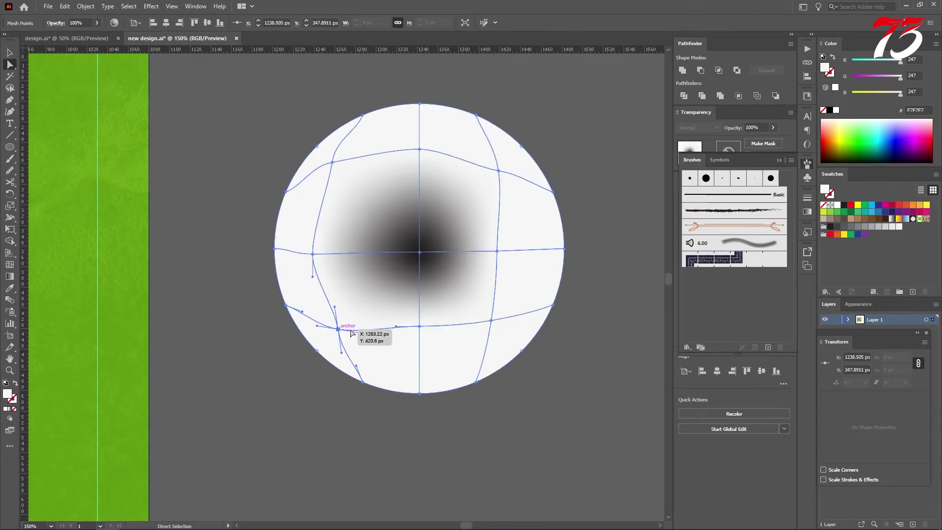
{"action": "left_click_drag", "start_coordinate": [419, 326], "coordinate": [422, 358]}
{"action": "left_click_drag", "start_coordinate": [491, 321], "coordinate": [502, 328]}
{"action": "left_click_drag", "start_coordinate": [496, 252], "coordinate": [530, 252]}
{"action": "key", "text": "v"}
{"action": "scroll", "coordinate": [526, 249], "scroll_direction": "down", "scroll_amount": 1}
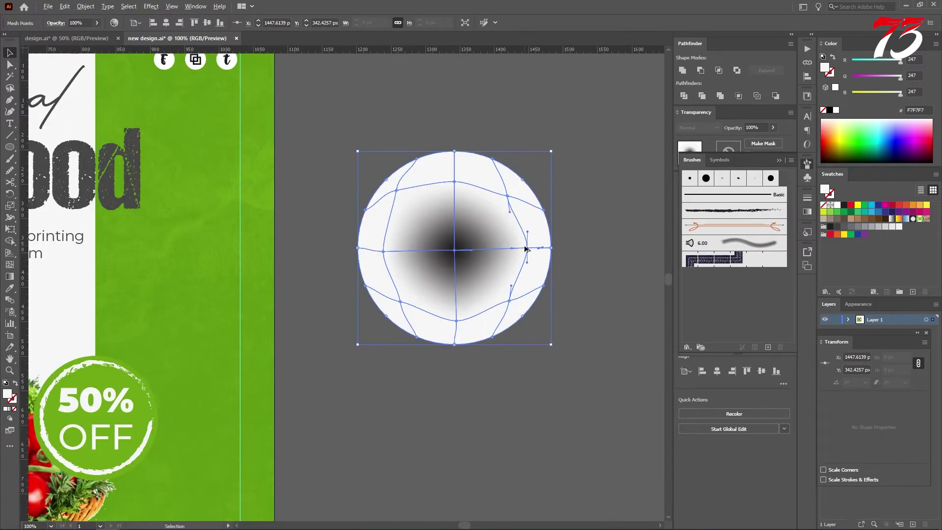
- Set the blending mode of the gradient mesh circle to Multiply
{"action": "left_click", "coordinate": [805, 164]}
{"action": "left_click", "coordinate": [565, 190]}
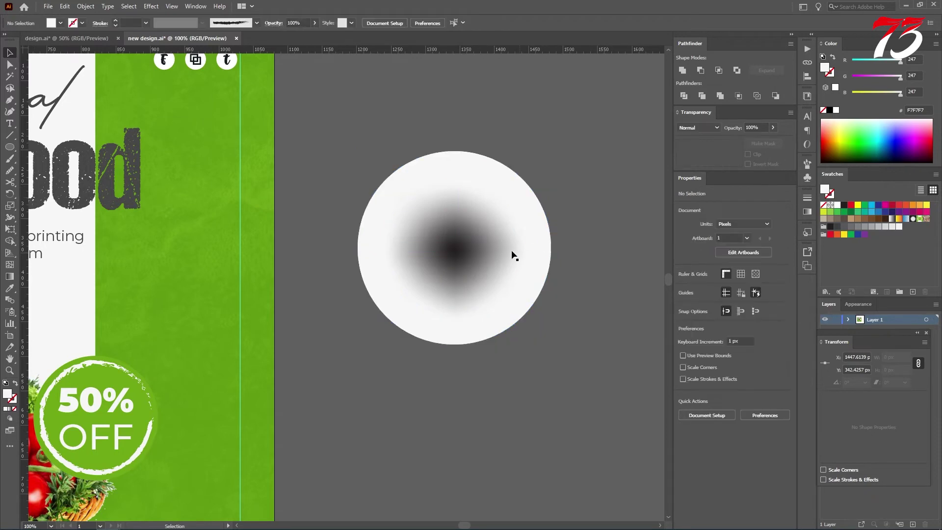
{"action": "left_click", "coordinate": [494, 251]}
{"action": "left_click", "coordinate": [697, 128]}
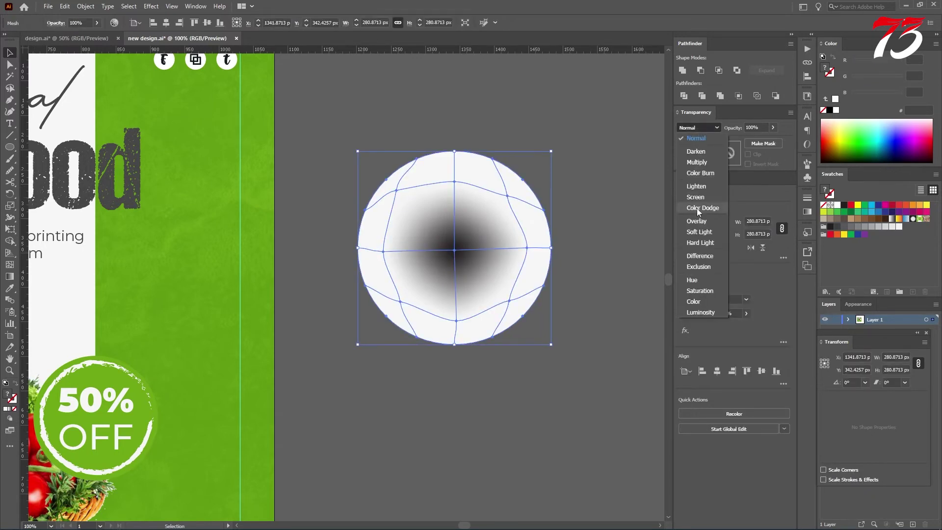
{"action": "left_click", "coordinate": [697, 163]}
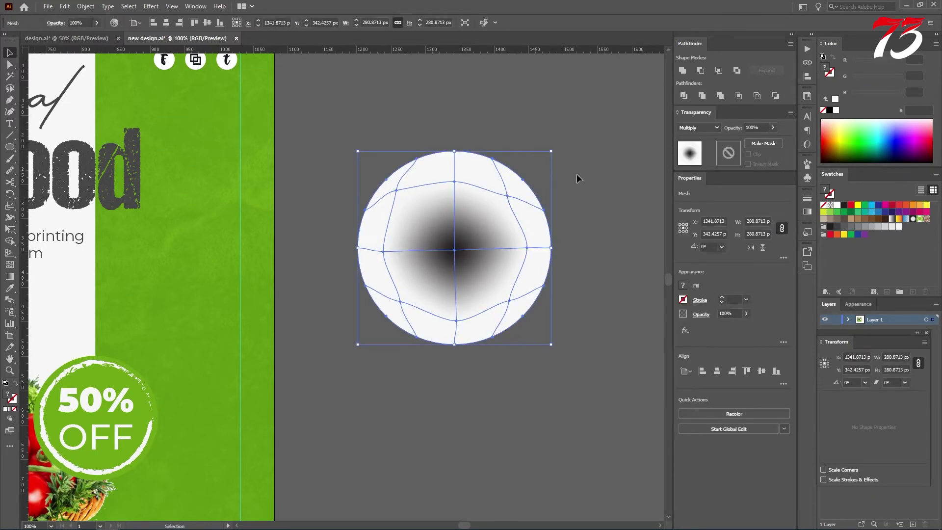
- Try the multiplied mesh circle as a shadow over the "50% OFF" badge
{"action": "scroll", "coordinate": [536, 185], "scroll_direction": "down", "scroll_amount": 1}
{"action": "left_click_drag", "start_coordinate": [500, 221], "coordinate": [540, 257]}
{"action": "scroll", "coordinate": [263, 331], "scroll_direction": "up", "scroll_amount": 1}
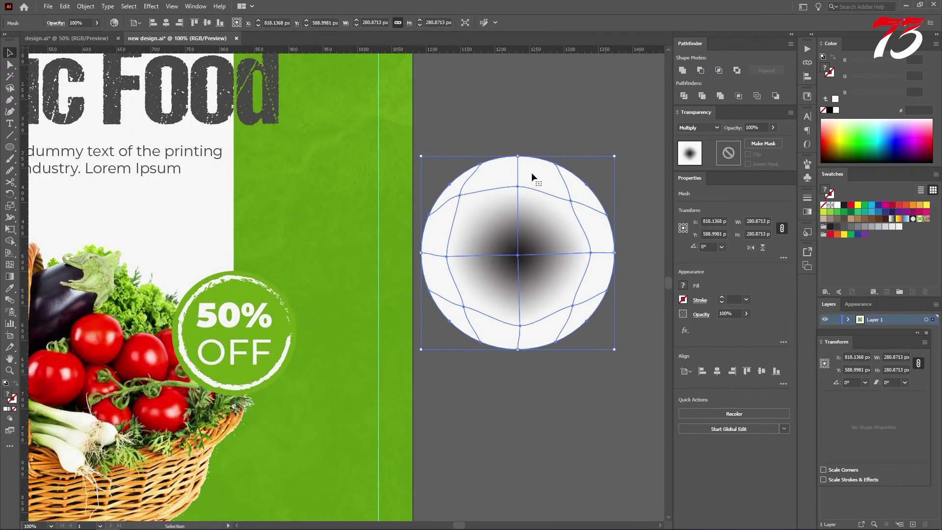
- Recolour the whole mesh circle pure white (FFFFFF)
{"action": "left_click", "coordinate": [520, 148]}
{"action": "left_click", "coordinate": [506, 211]}
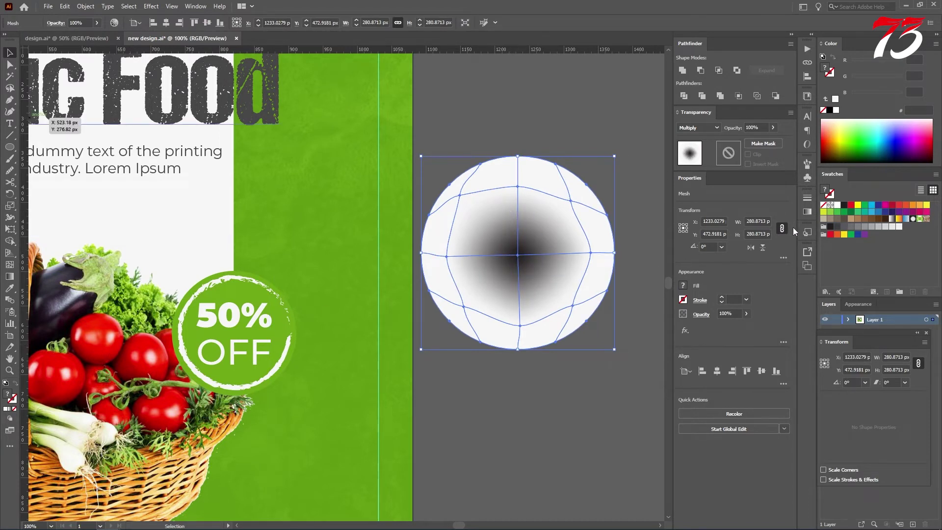
{"action": "left_click", "coordinate": [838, 206]}
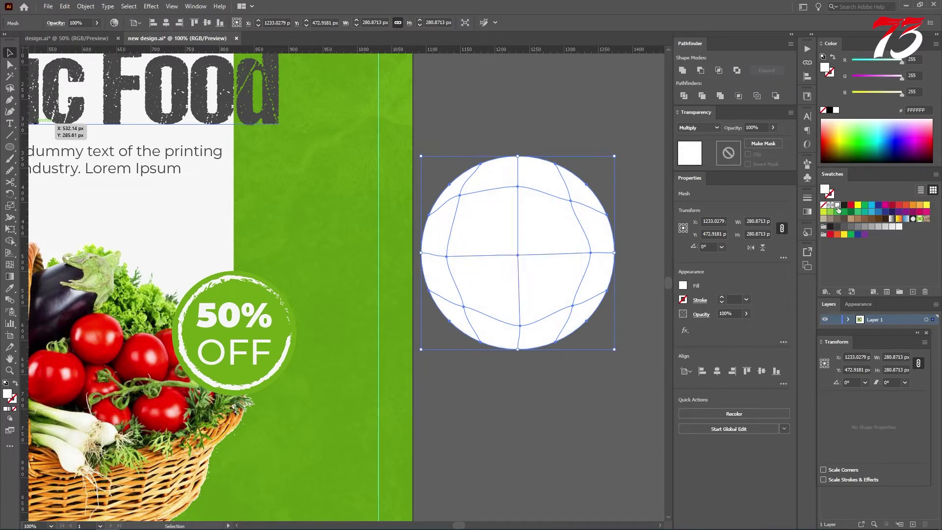
{"action": "double_click", "coordinate": [8, 394]}
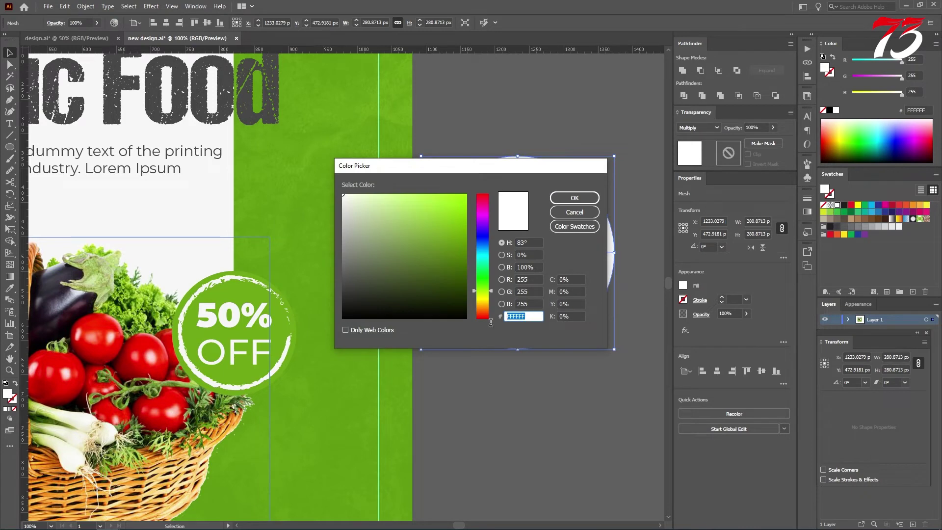
{"action": "left_click", "coordinate": [575, 198]}
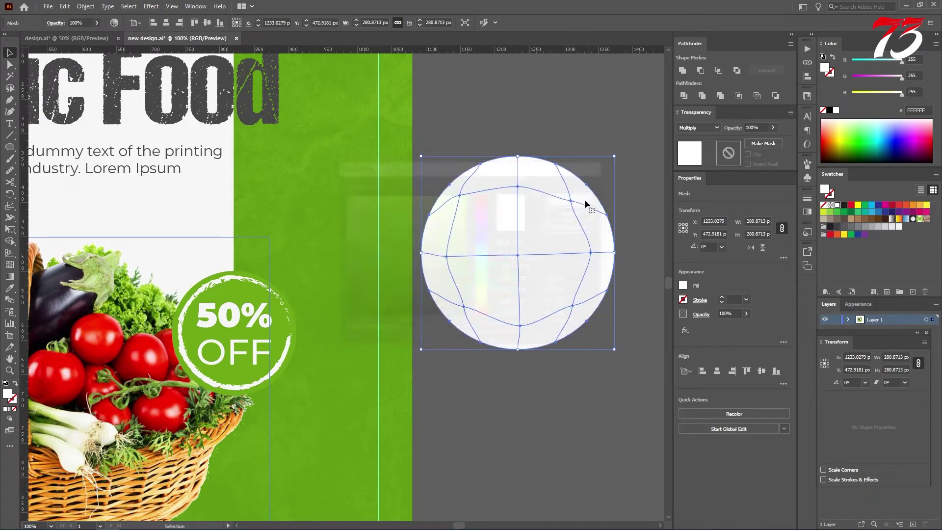
- Recolour only the middle anchor of the white mesh black (231F20)
{"action": "left_click", "coordinate": [550, 134]}
{"action": "key", "text": "a"}
{"action": "left_click", "coordinate": [520, 257]}
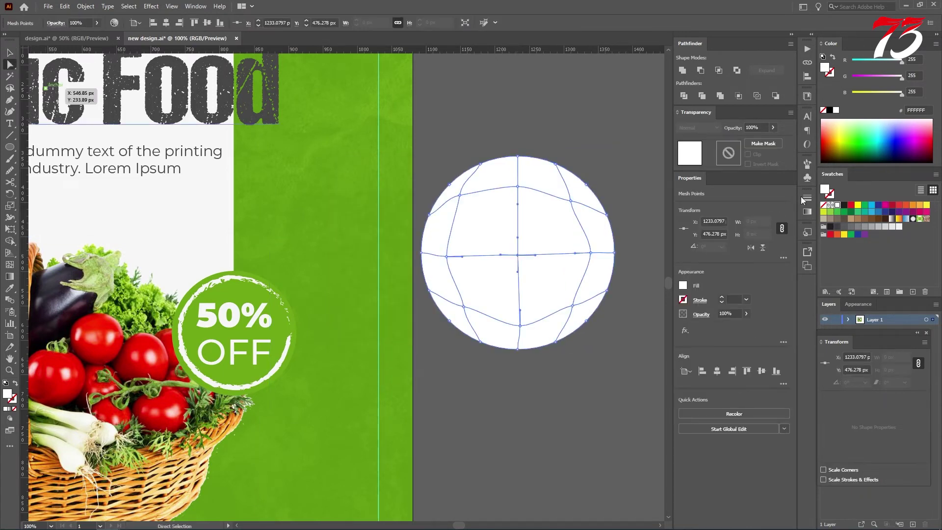
{"action": "left_click", "coordinate": [842, 205]}
{"action": "key", "text": "v"}
{"action": "left_click", "coordinate": [561, 125]}
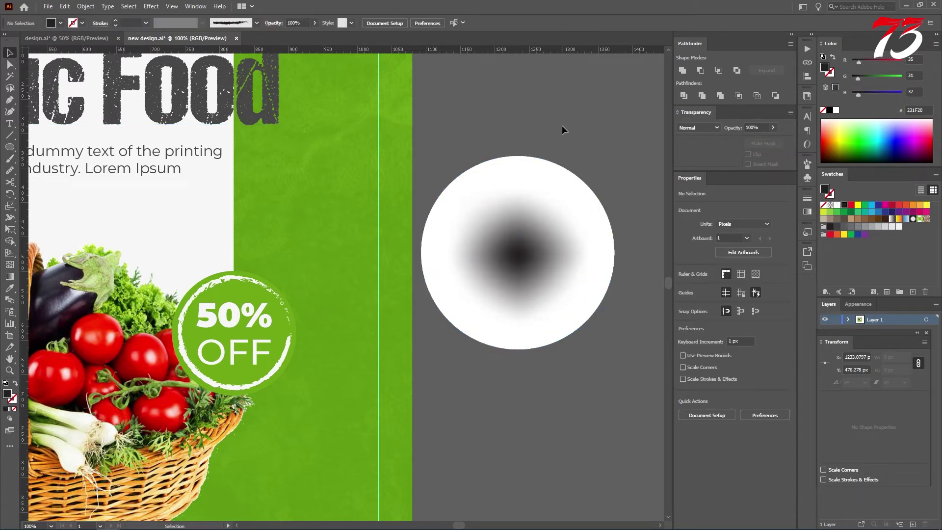
- Move the mesh circle onto the "50% OFF" badge and enlarge it to about 322 px as the badge's shadow
{"action": "left_click_drag", "start_coordinate": [529, 251], "coordinate": [243, 333]}
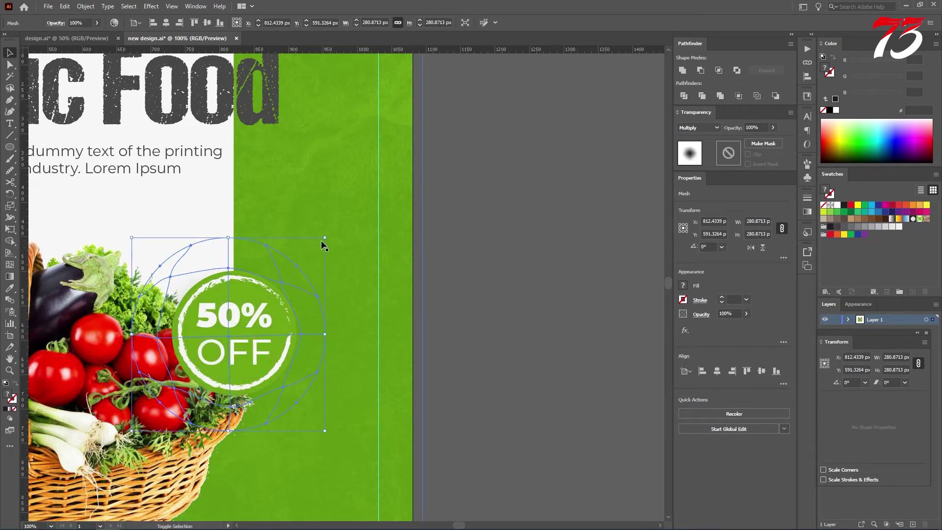
{"action": "left_click_drag", "start_coordinate": [325, 239], "coordinate": [346, 218]}
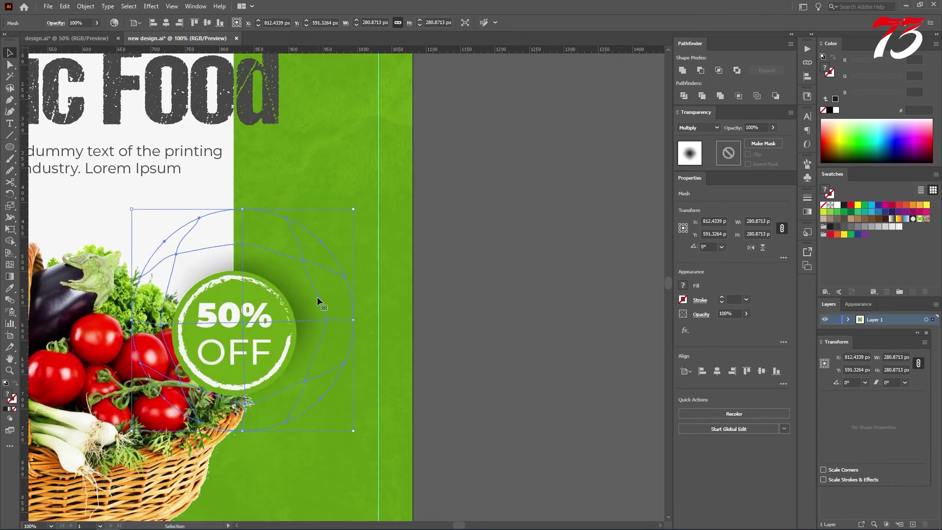
{"action": "left_click_drag", "start_coordinate": [308, 306], "coordinate": [302, 311]}
{"action": "left_click", "coordinate": [454, 311]}
{"action": "left_click_drag", "start_coordinate": [311, 381], "coordinate": [484, 329]}
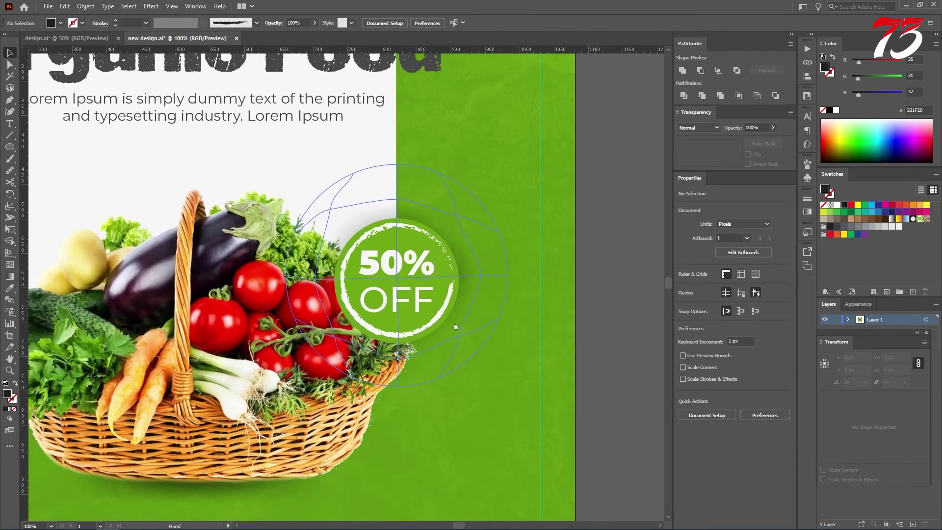
{"action": "scroll", "coordinate": [469, 320], "scroll_direction": "down", "scroll_amount": 1}
{"action": "scroll", "coordinate": [468, 320], "scroll_direction": "down", "scroll_amount": 1}
{"action": "left_click", "coordinate": [466, 309]}
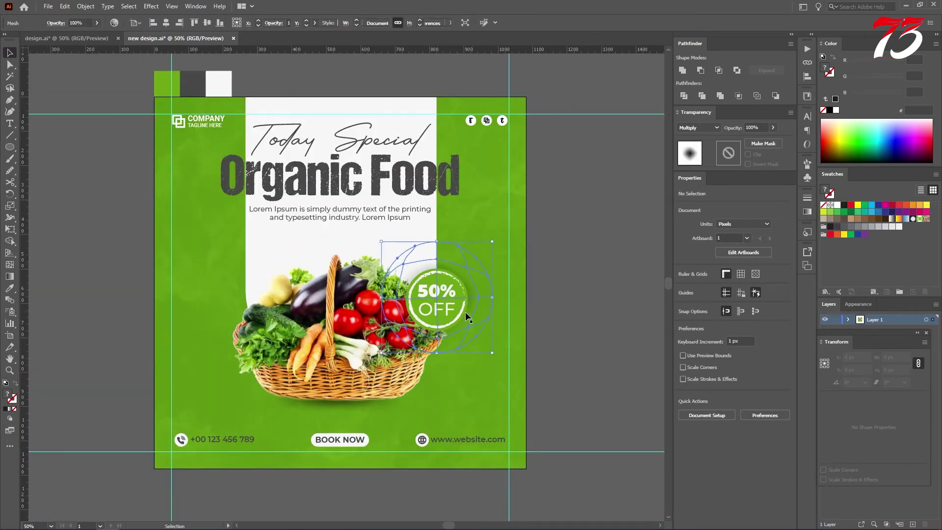
{"action": "left_click", "coordinate": [565, 302]}
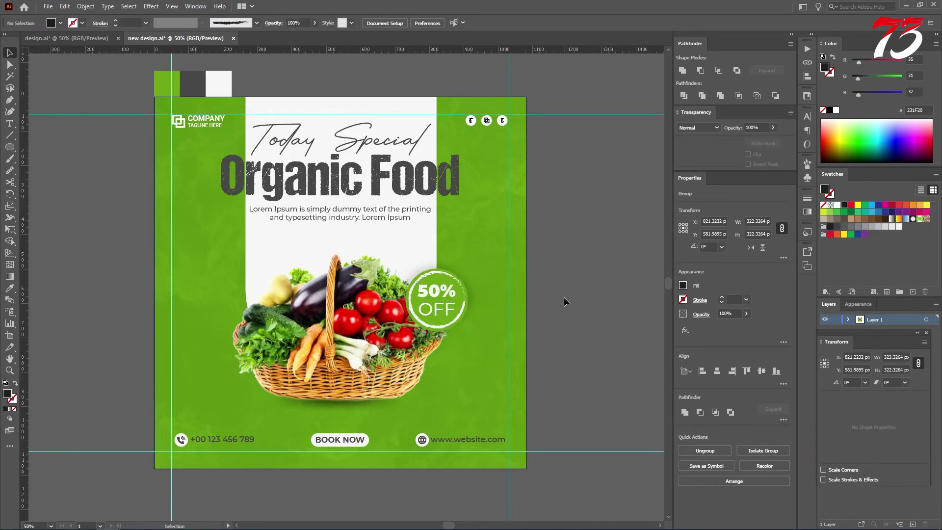
- Draw a circle about 15 px wide beside the artboard and fill it with the light F7F7F7 sampled from the palette squares
{"action": "left_click_drag", "start_coordinate": [356, 304], "coordinate": [375, 307]}
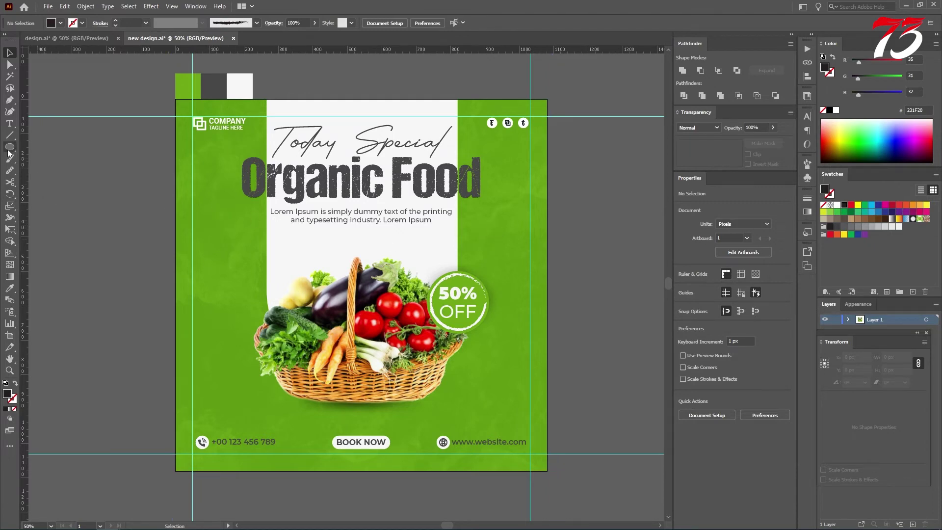
{"action": "left_click_drag", "start_coordinate": [10, 147], "coordinate": [91, 189]}
{"action": "scroll", "coordinate": [187, 222], "scroll_direction": "up", "scroll_amount": 1}
{"action": "scroll", "coordinate": [194, 178], "scroll_direction": "up", "scroll_amount": 2}
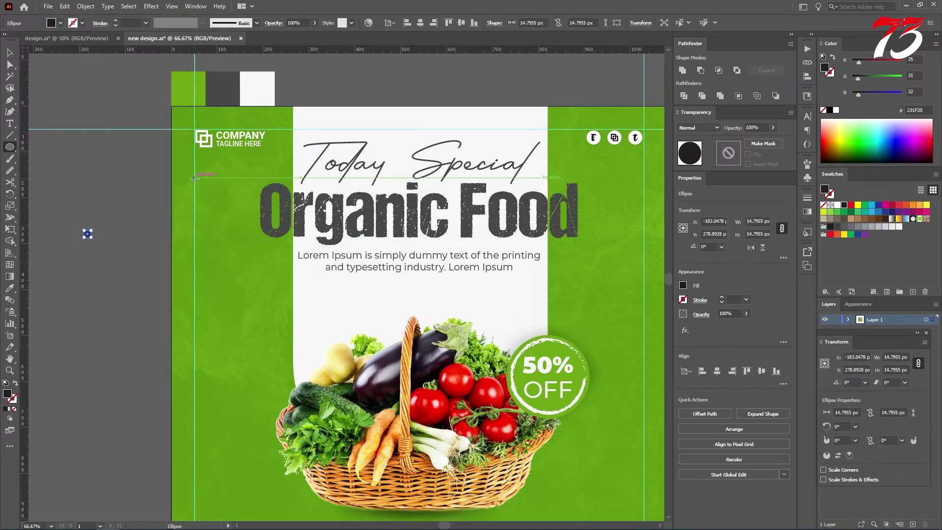
{"action": "key", "text": "i"}
{"action": "left_click", "coordinate": [257, 91]}
{"action": "key", "text": "v"}
{"action": "left_click", "coordinate": [117, 262]}
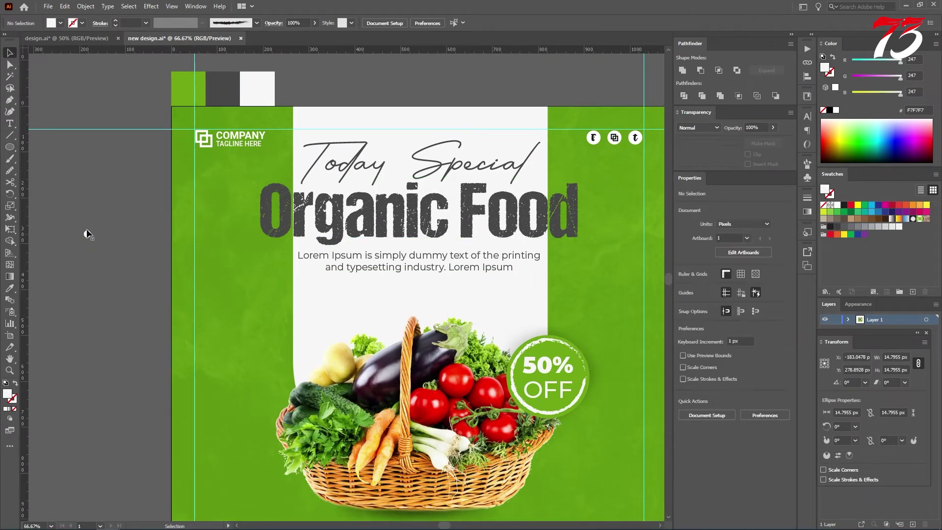
- Copy the small circle into an evenly spaced horizontal row of three, about 90 px wide, and group the row
{"action": "scroll", "coordinate": [90, 235], "scroll_direction": "up", "scroll_amount": 3}
{"action": "left_click_drag", "start_coordinate": [90, 264], "coordinate": [191, 264]}
{"action": "key", "text": "ctrl+a"}
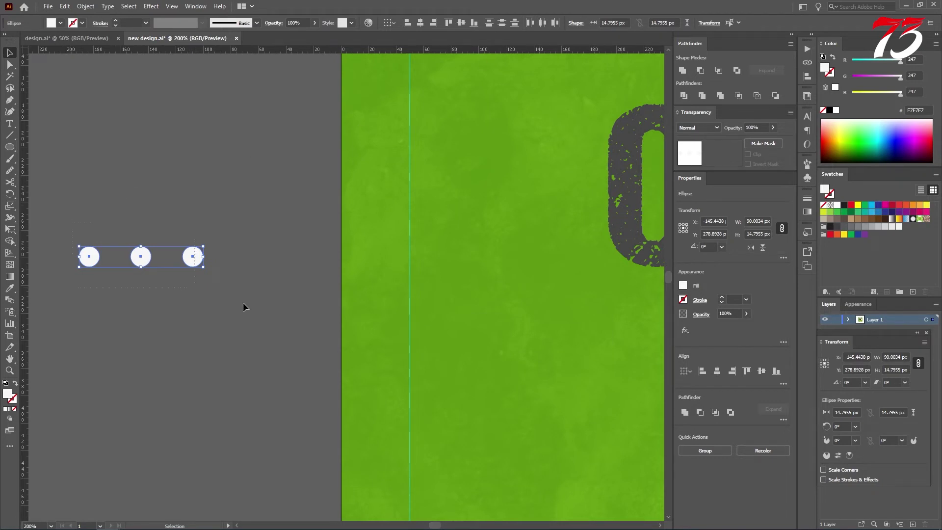
{"action": "key", "text": "ctrl+g"}
- Copy the row of circles about 31 px downward and repeat the copy until there are seven rows
{"action": "scroll", "coordinate": [211, 245], "scroll_direction": "down", "scroll_amount": 4}
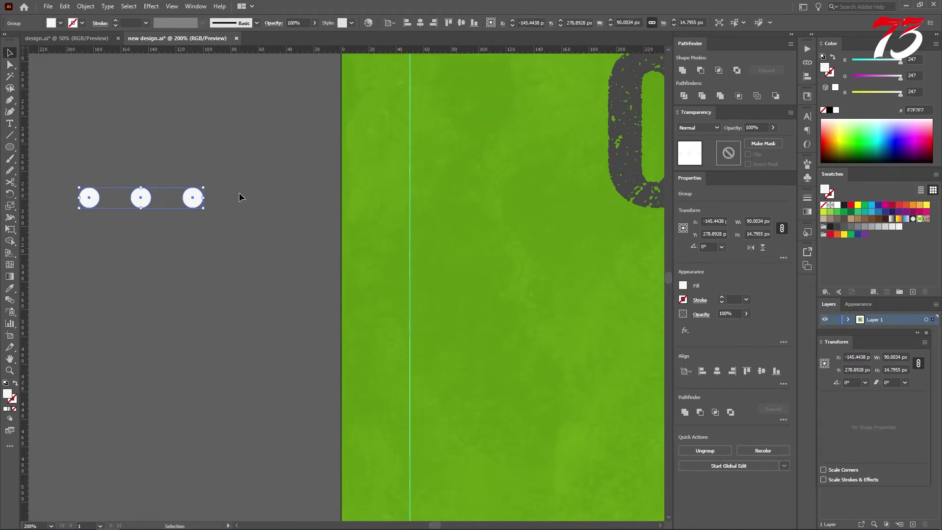
{"action": "left_click_drag", "start_coordinate": [191, 176], "coordinate": [192, 224]}
{"action": "key", "text": "ctrl+d"}
{"action": "key", "text": "ctrl+d"}
{"action": "key", "text": "ctrl+d"}
{"action": "key", "text": "ctrl+d"}
{"action": "key", "text": "ctrl+d"}
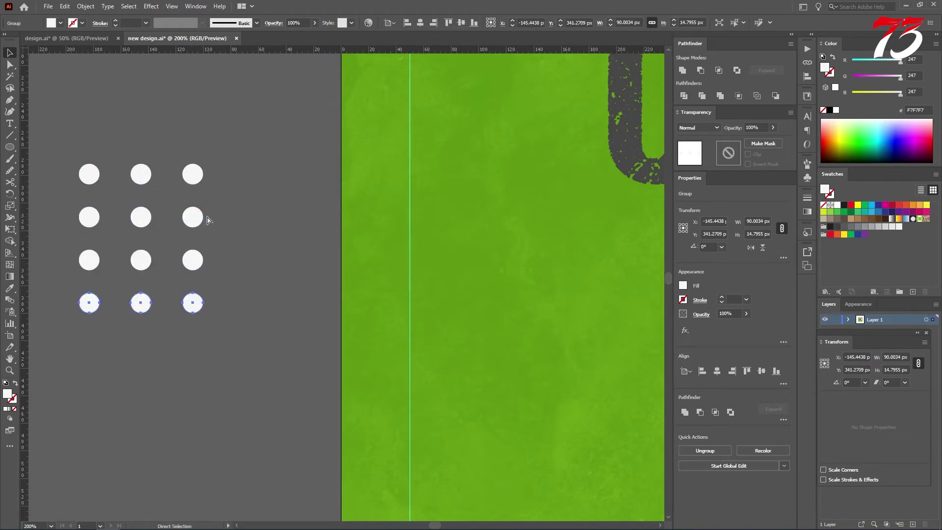
- Delete the two lowest rows of circles and group the remaining five rows
{"action": "scroll", "coordinate": [213, 215], "scroll_direction": "down", "scroll_amount": 1}
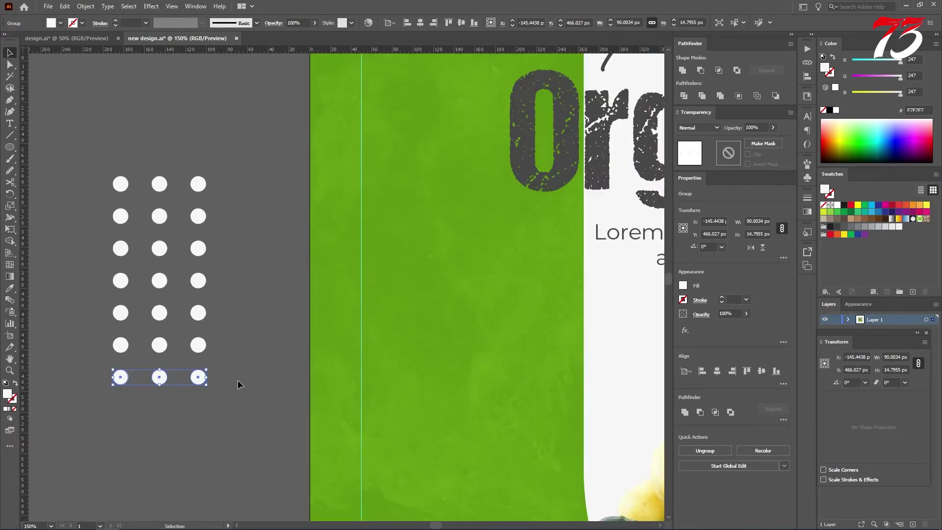
{"action": "left_click_drag", "start_coordinate": [110, 342], "coordinate": [110, 342]}
{"action": "key", "text": "Delete"}
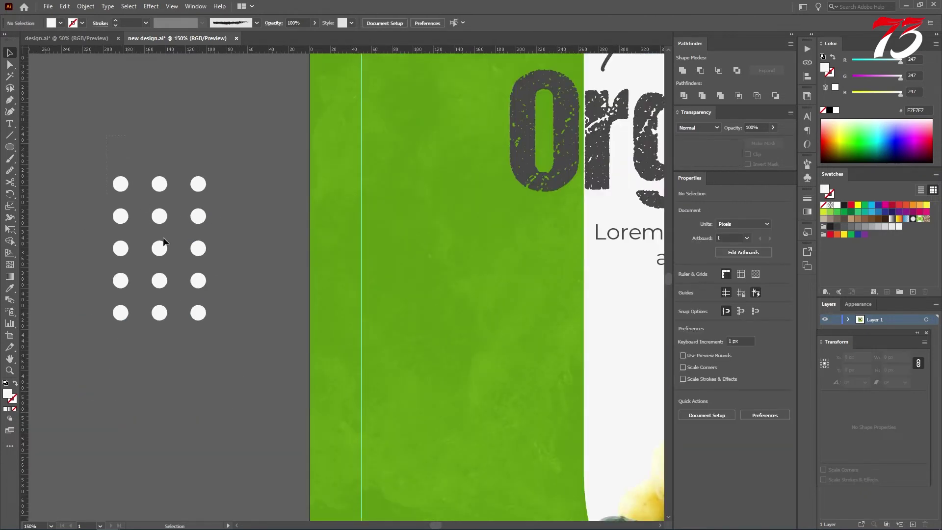
{"action": "key", "text": "a"}
{"action": "key", "text": "ctrl+a"}
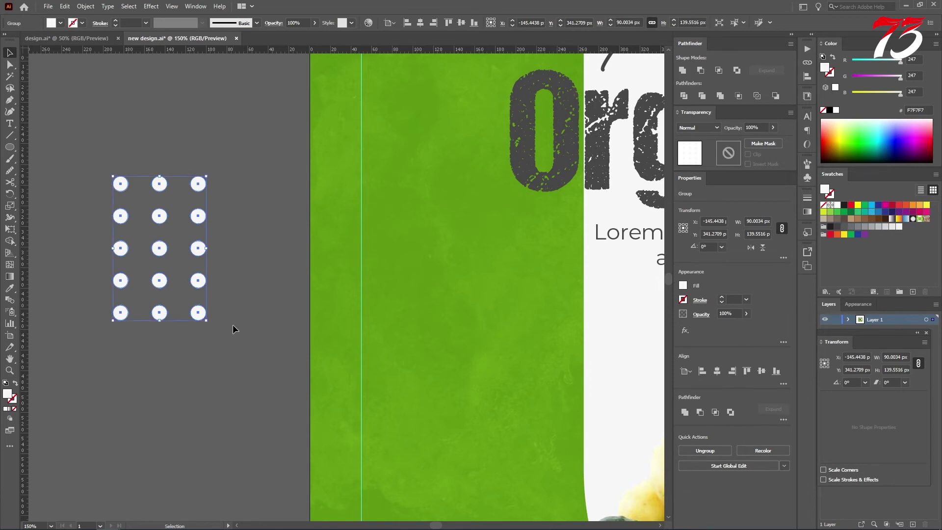
- Move the dot grid onto the poster's left green strip and scale it down to about 45 × 70 px
{"action": "scroll", "coordinate": [211, 297], "scroll_direction": "down", "scroll_amount": 3}
{"action": "left_click_drag", "start_coordinate": [198, 274], "coordinate": [333, 289]}
{"action": "scroll", "coordinate": [266, 295], "scroll_direction": "down", "scroll_amount": 3}
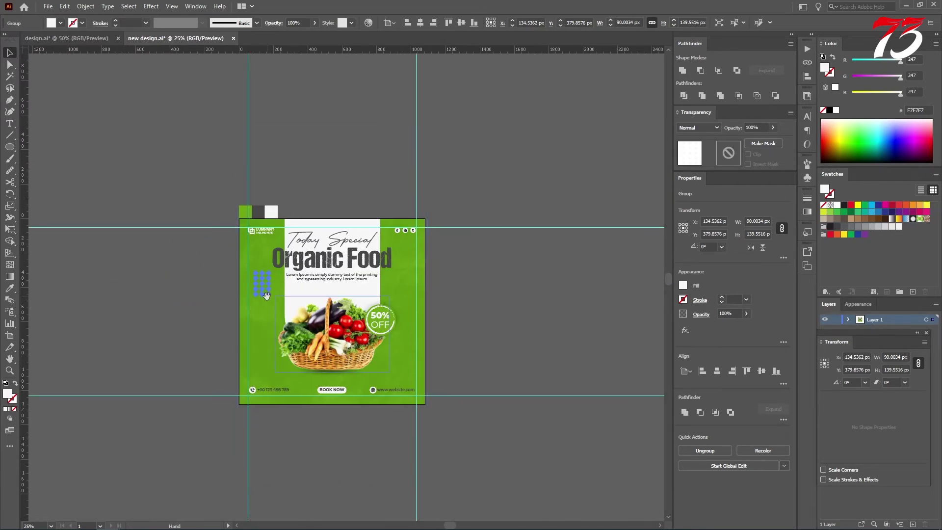
{"action": "scroll", "coordinate": [267, 294], "scroll_direction": "up", "scroll_amount": 1}
{"action": "left_click_drag", "start_coordinate": [267, 293], "coordinate": [260, 286]}
{"action": "left_click", "coordinate": [195, 319]}
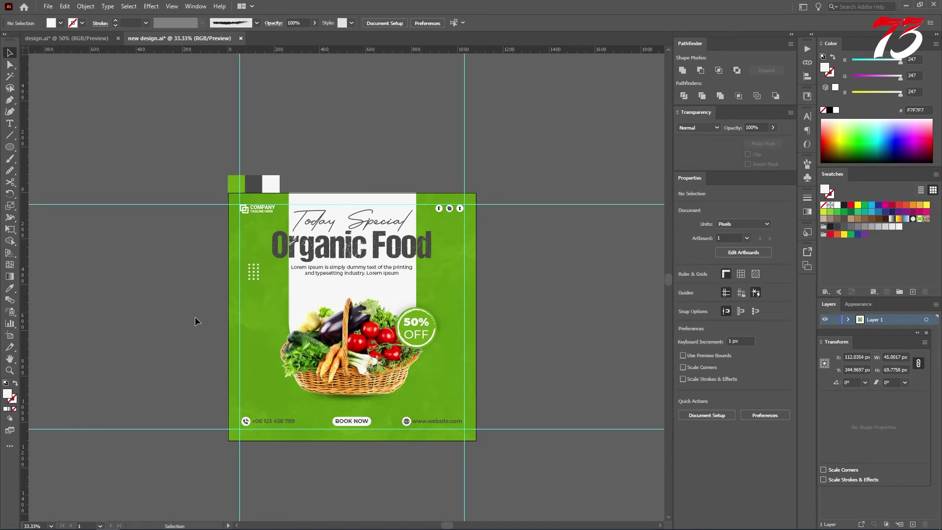
- Shift the dot grid slightly down the green strip and shrink it to about 34 × 52 px
{"action": "scroll", "coordinate": [287, 335], "scroll_direction": "up", "scroll_amount": 2}
{"action": "left_click_drag", "start_coordinate": [219, 226], "coordinate": [219, 238]}
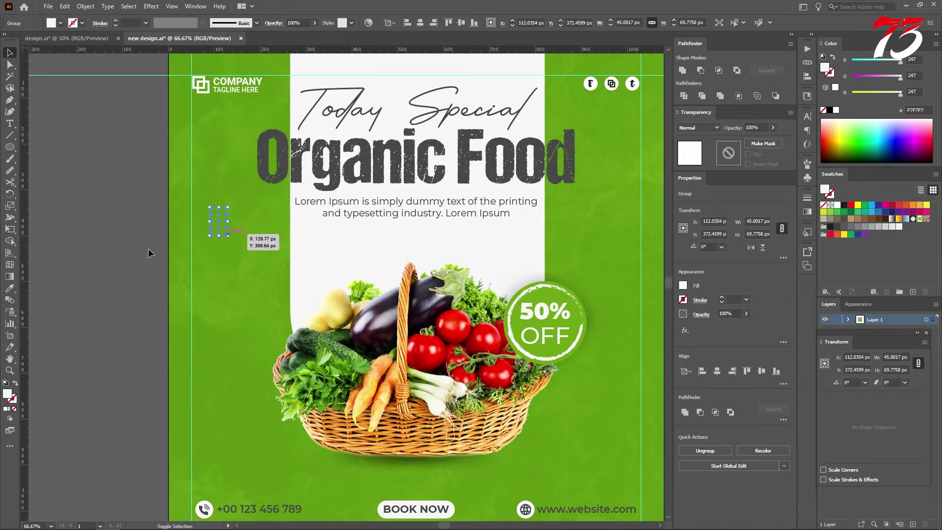
{"action": "left_click", "coordinate": [130, 253]}
{"action": "scroll", "coordinate": [216, 240], "scroll_direction": "up", "scroll_amount": 1}
{"action": "left_click", "coordinate": [233, 226]}
{"action": "left_click_drag", "start_coordinate": [234, 231], "coordinate": [232, 227]}
{"action": "left_click", "coordinate": [72, 252]}
{"action": "scroll", "coordinate": [99, 243], "scroll_direction": "down", "scroll_amount": 2}
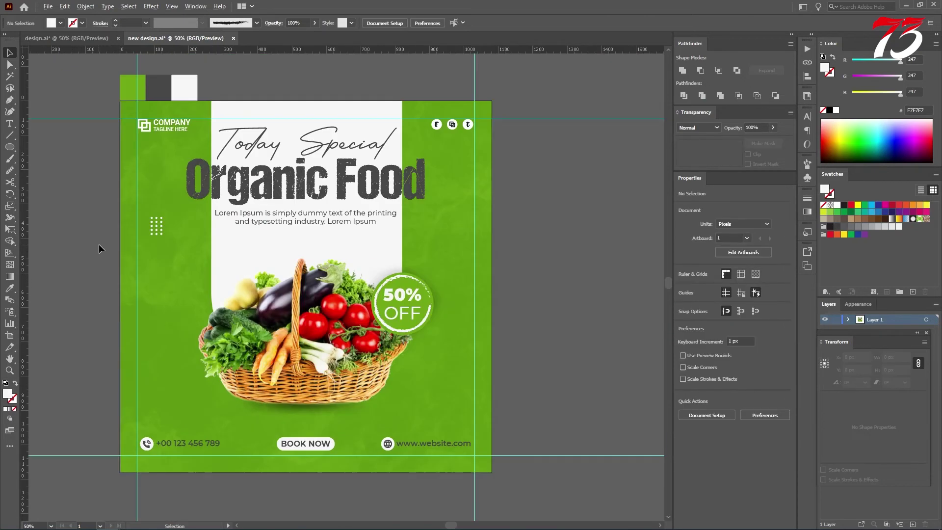
- Try to lengthen the dot grid with a second copy placed directly below it
{"action": "left_click_drag", "start_coordinate": [156, 227], "coordinate": [156, 251]}
{"action": "left_click_drag", "start_coordinate": [145, 211], "coordinate": [174, 275]}
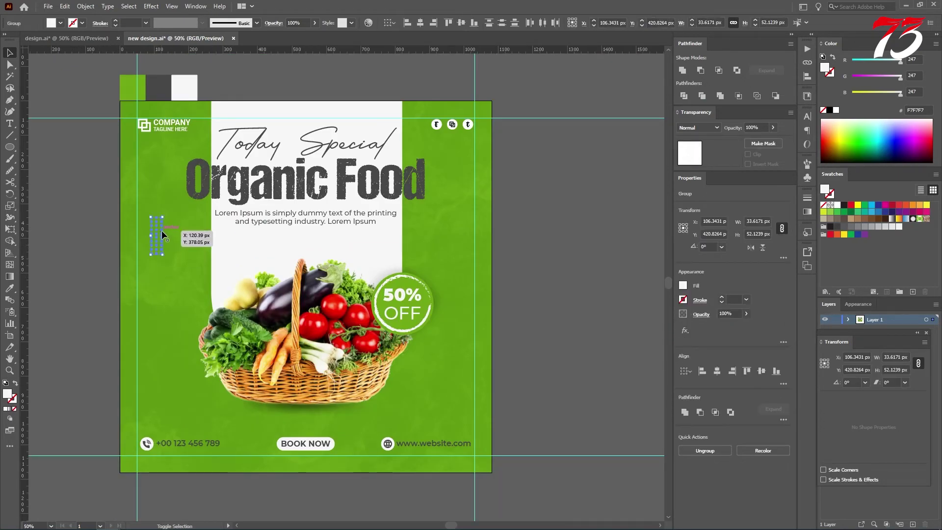
{"action": "key", "text": "shift+m"}
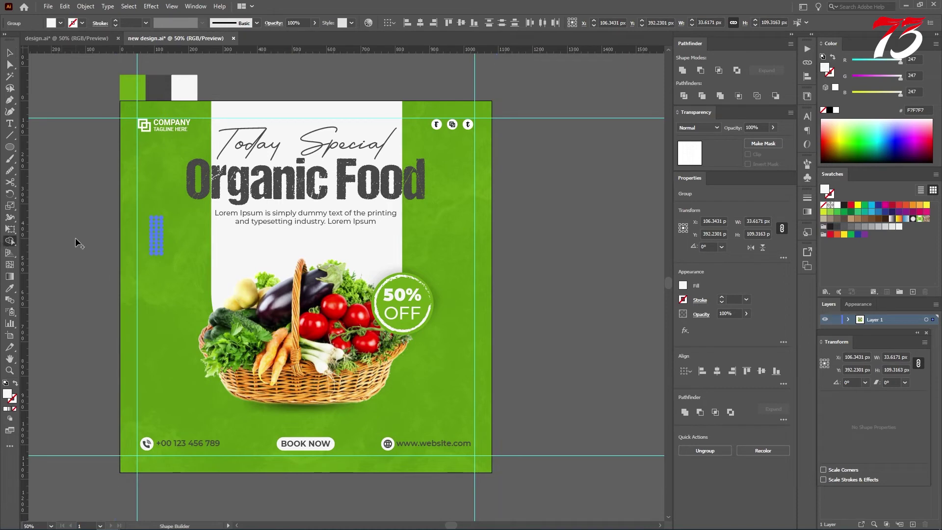
{"action": "left_click", "coordinate": [10, 52]}
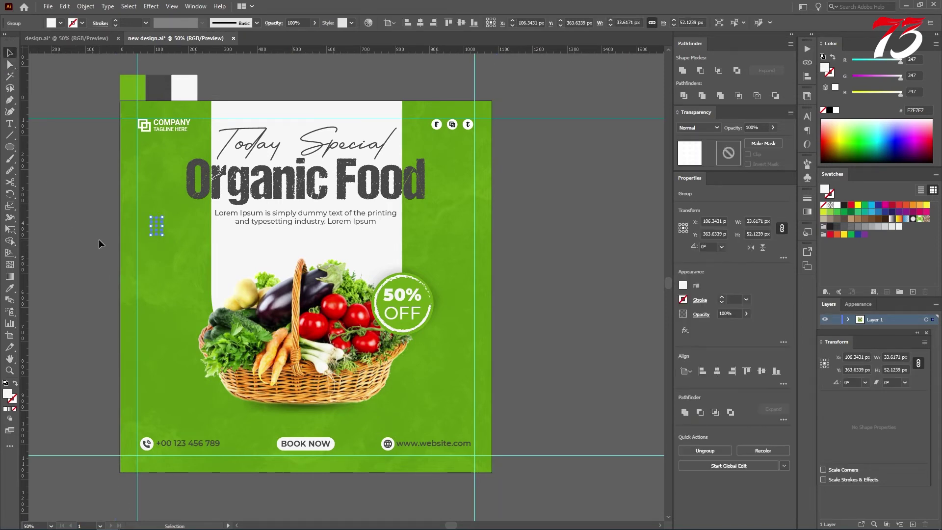
{"action": "left_click", "coordinate": [135, 234]}
- Duplicate the dot grid directly below itself into a ten-row pattern and scale both blocks to about 26 × 86 px overall
{"action": "scroll", "coordinate": [135, 234], "scroll_direction": "up", "scroll_amount": 3}
{"action": "left_click", "coordinate": [208, 247]}
{"action": "left_click_drag", "start_coordinate": [208, 246], "coordinate": [201, 267]}
{"action": "left_click", "coordinate": [199, 231], "text": "shift"}
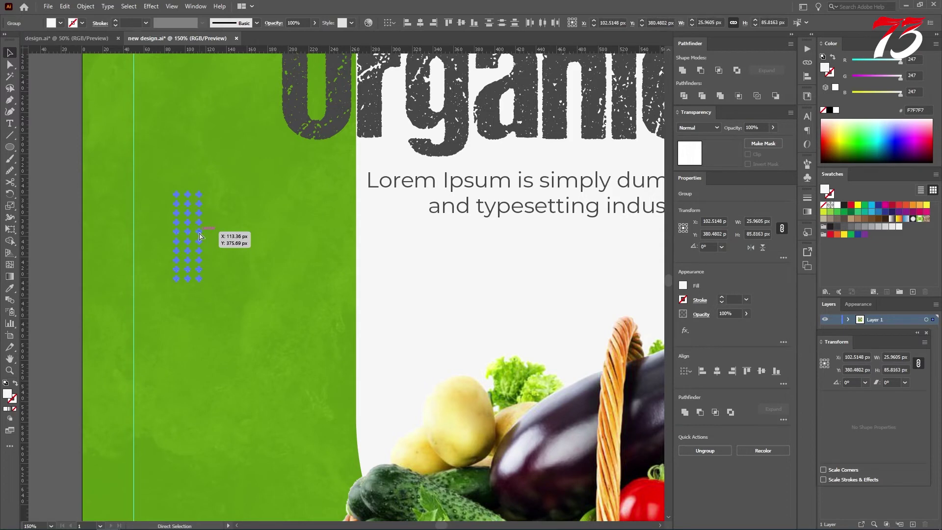
- Group the two dot blocks and move the pattern slightly inward to about X 115 px, Y 385 px
{"action": "key", "text": "ctrl+minus"}
{"action": "key", "text": "ctrl+minus"}
{"action": "key", "text": "ctrl+minus"}
{"action": "left_click", "coordinate": [107, 230]}
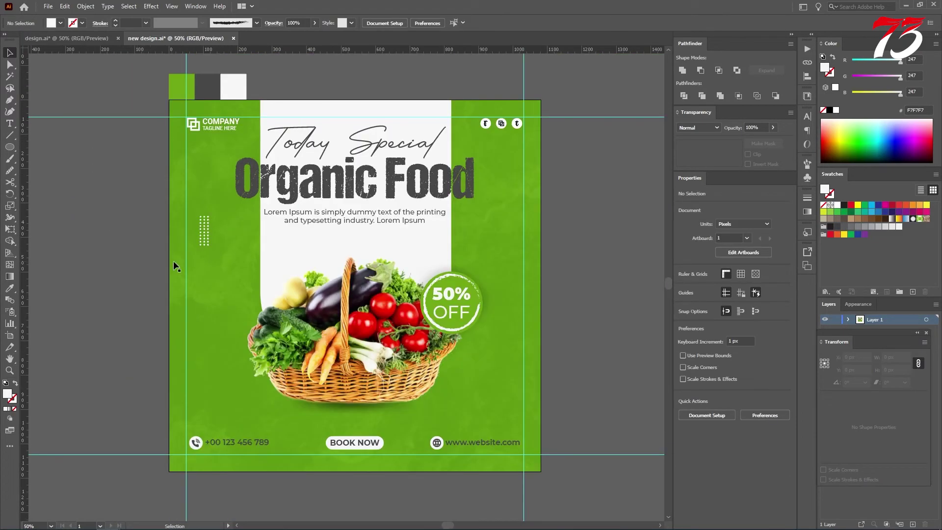
{"action": "left_click", "coordinate": [212, 236]}
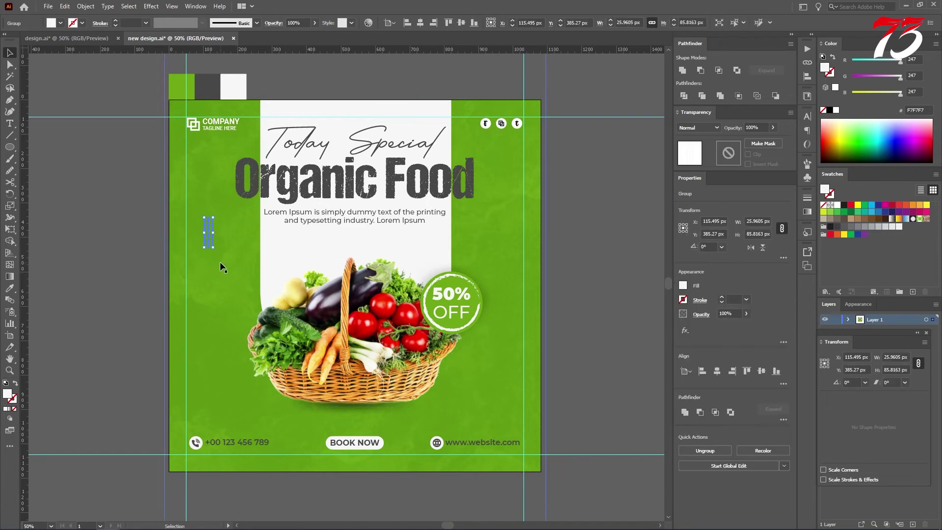
- Fill the dot pattern with a linear gradient, recolour its black end stop white and set that stop's opacity to 0%
{"action": "scroll", "coordinate": [213, 253], "scroll_direction": "up", "scroll_amount": 2}
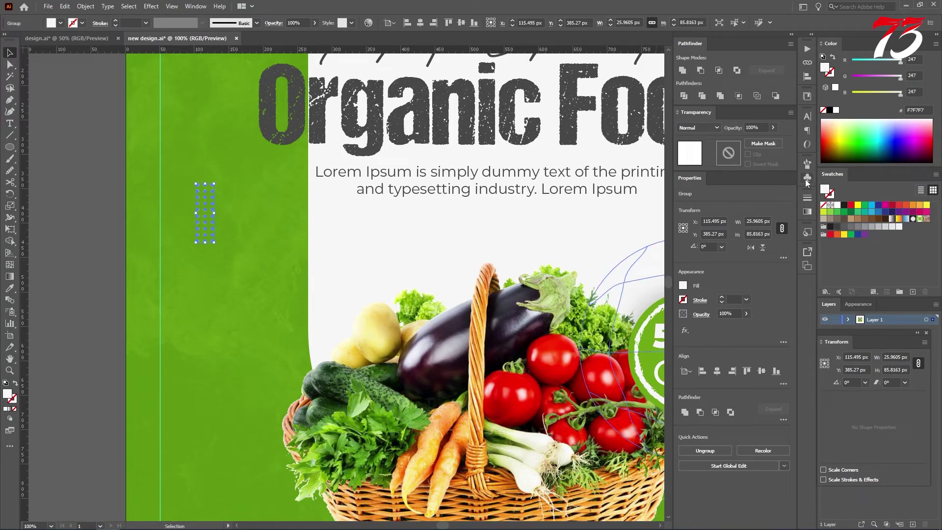
{"action": "left_click", "coordinate": [807, 215]}
{"action": "left_click", "coordinate": [693, 212]}
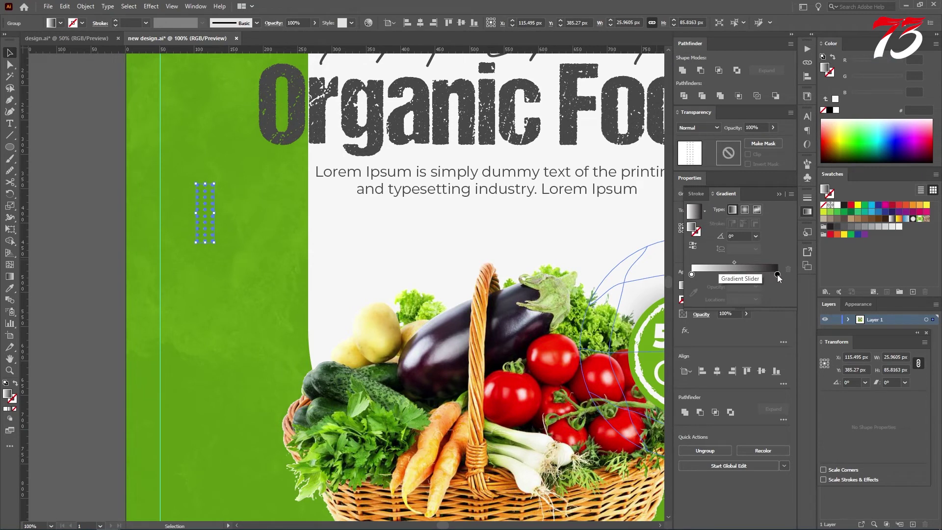
{"action": "left_click", "coordinate": [777, 275]}
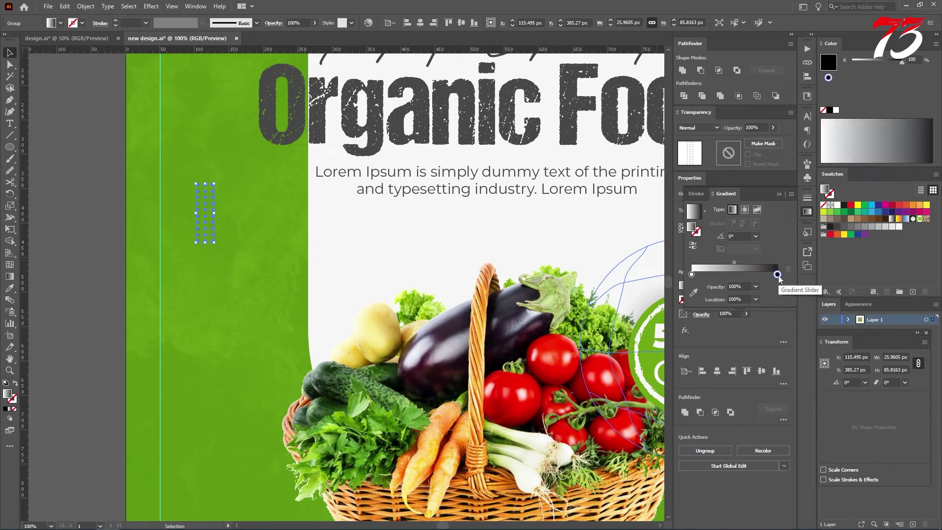
{"action": "double_click", "coordinate": [777, 276]}
{"action": "left_click", "coordinate": [651, 328]}
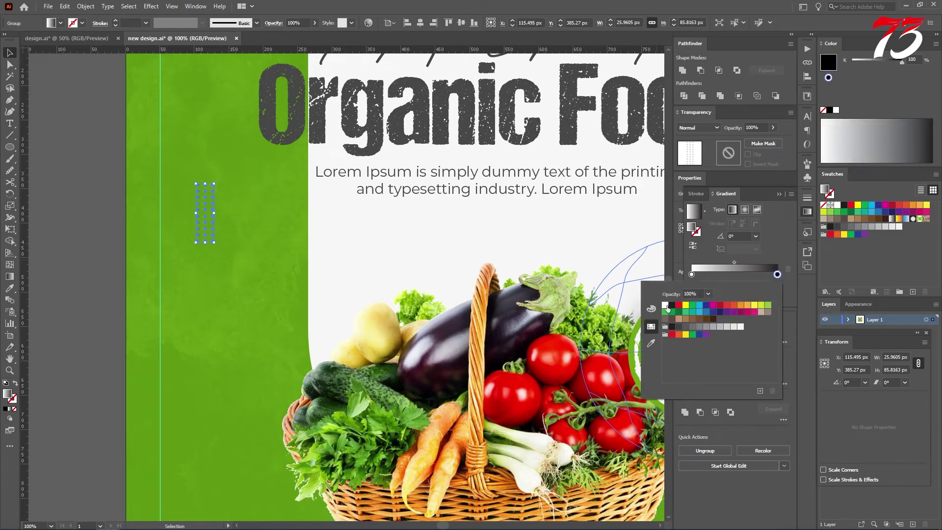
{"action": "left_click", "coordinate": [667, 308]}
{"action": "left_click", "coordinate": [755, 286]}
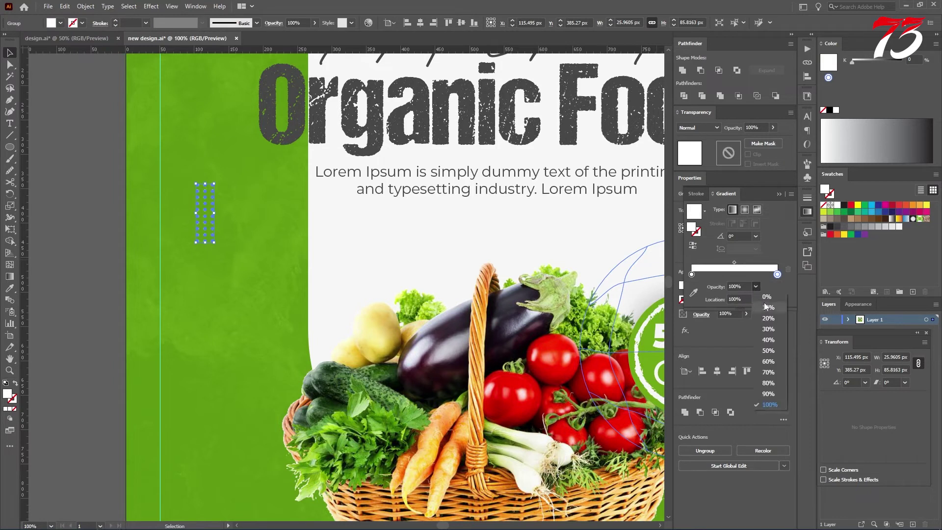
{"action": "left_click", "coordinate": [773, 300]}
{"action": "left_click", "coordinate": [808, 214]}
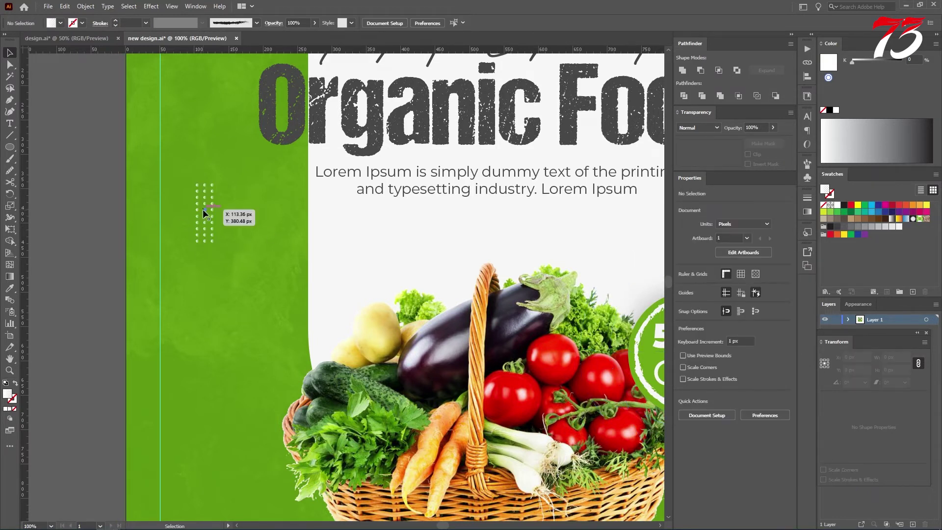
- Redirect the gradient vertically across the whole dot pattern so the dots fade out from top to bottom
{"action": "left_click_drag", "start_coordinate": [212, 212], "coordinate": [213, 213]}
{"action": "scroll", "coordinate": [212, 212], "scroll_direction": "up", "scroll_amount": 2}
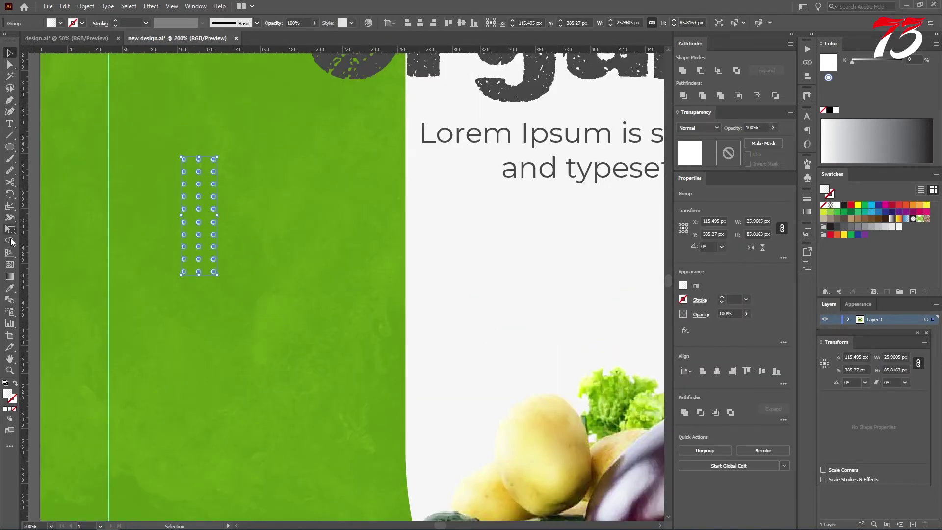
{"action": "left_click", "coordinate": [9, 277]}
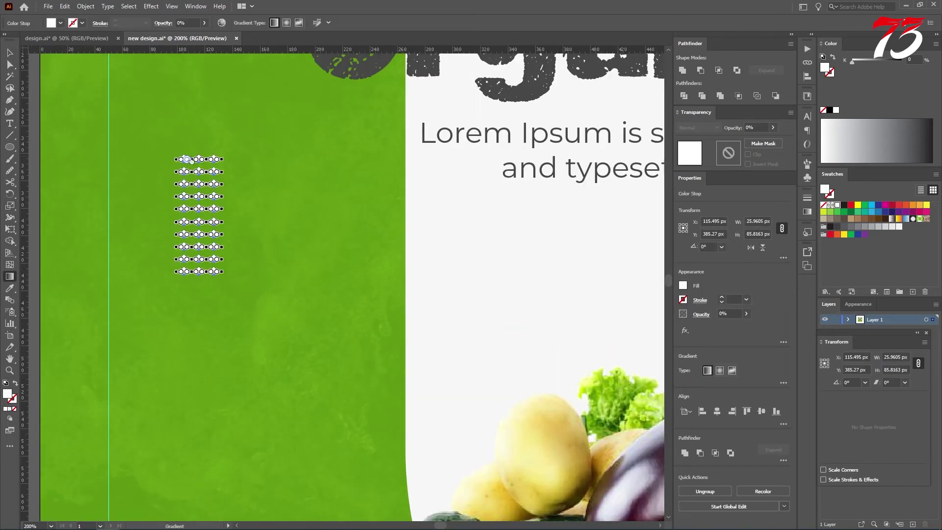
{"action": "left_click_drag", "start_coordinate": [201, 146], "coordinate": [201, 206]}
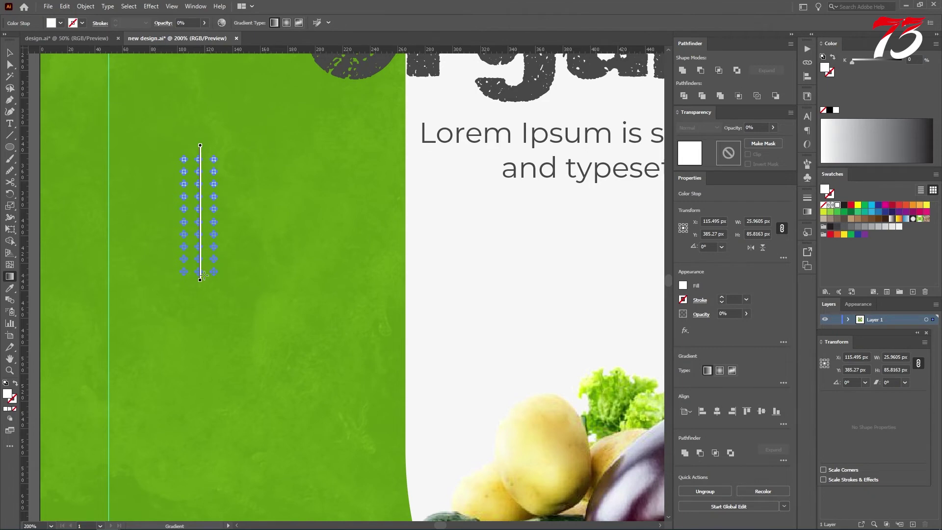
{"action": "key", "text": "v"}
{"action": "scroll", "coordinate": [252, 229], "scroll_direction": "down", "scroll_amount": 2}
{"action": "left_click", "coordinate": [103, 222]}
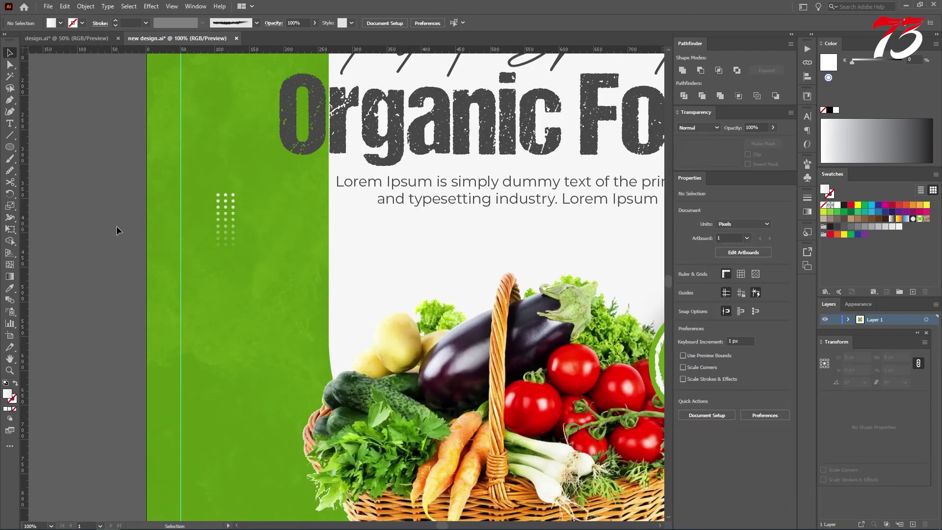
- Duplicate the fading dot pattern onto the poster's right green strip beside the text and nudge the left pattern slightly down
{"action": "scroll", "coordinate": [117, 225], "scroll_direction": "down", "scroll_amount": 1}
{"action": "left_click_drag", "start_coordinate": [207, 243], "coordinate": [505, 204]}
{"action": "left_click_drag", "start_coordinate": [111, 217], "coordinate": [113, 229]}
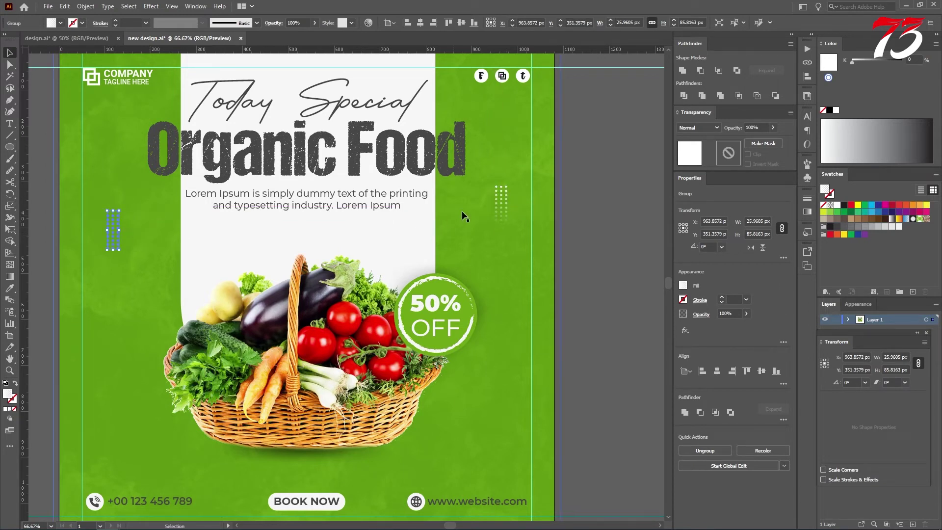
- Reverse the gradient on the dot pattern beside the headline's right end so its dots fade out toward the top
{"action": "left_click", "coordinate": [501, 199]}
{"action": "scroll", "coordinate": [517, 212], "scroll_direction": "up", "scroll_amount": 1}
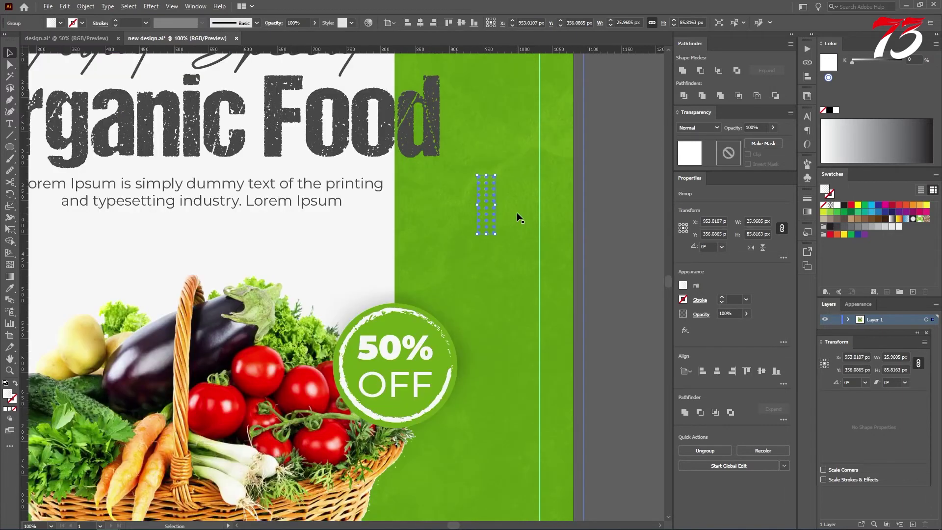
{"action": "left_click", "coordinate": [807, 212]}
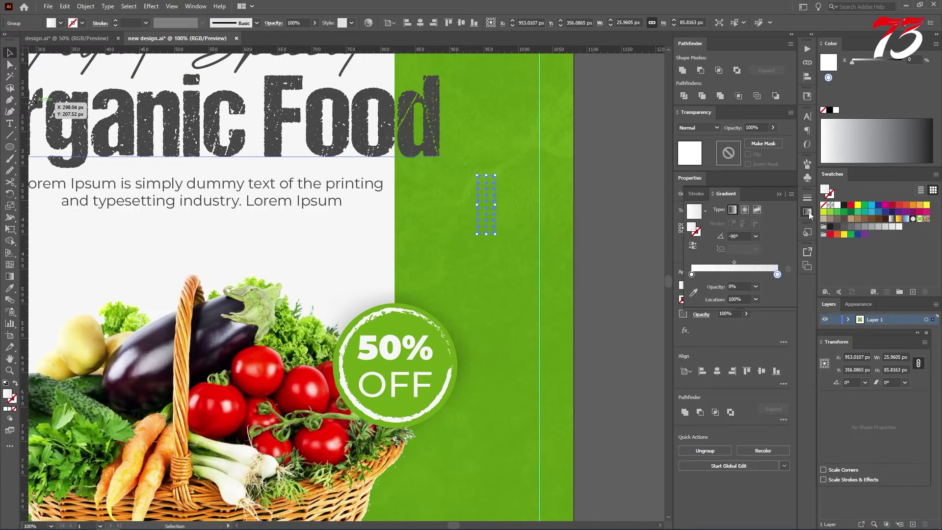
{"action": "left_click", "coordinate": [693, 247]}
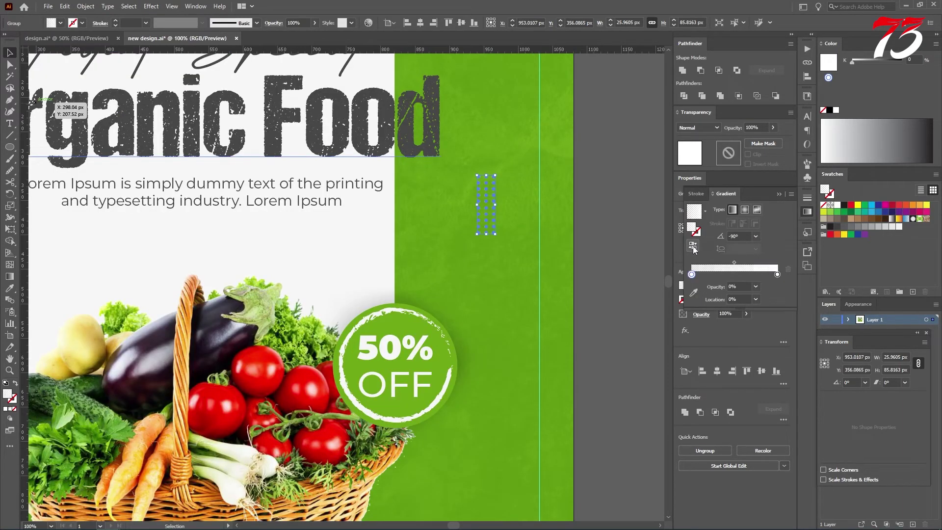
{"action": "left_click", "coordinate": [599, 205]}
{"action": "scroll", "coordinate": [620, 208], "scroll_direction": "down", "scroll_amount": 2}
{"action": "left_click_drag", "start_coordinate": [597, 213], "coordinate": [557, 211]}
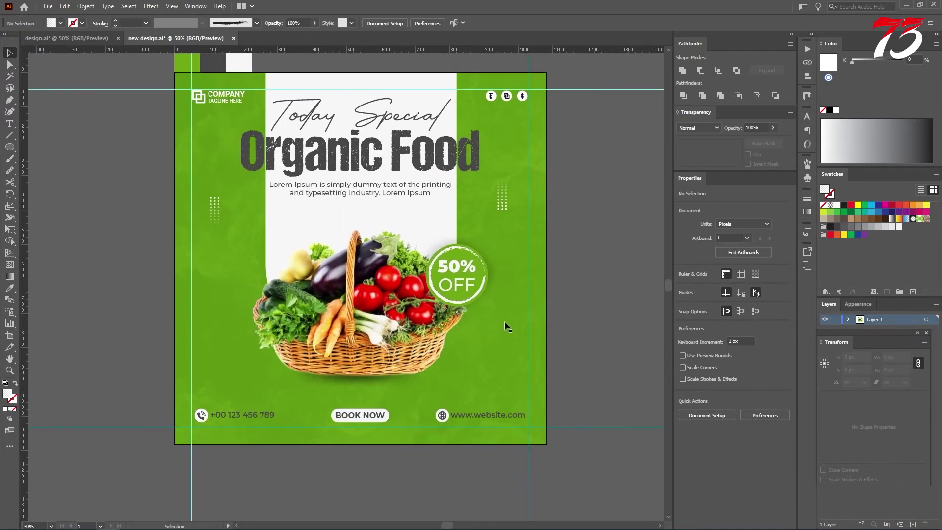
{"action": "scroll", "coordinate": [383, 371], "scroll_direction": "up", "scroll_amount": 1}
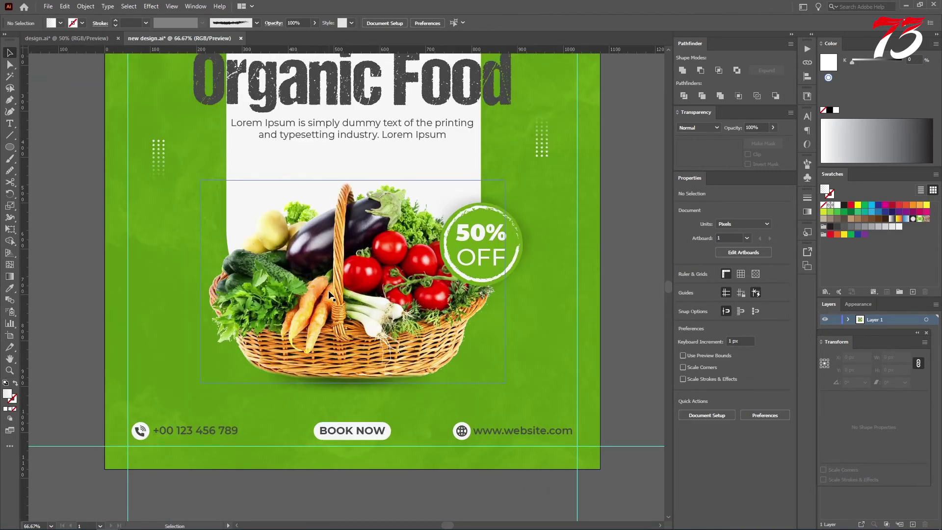
{"action": "scroll", "coordinate": [329, 295], "scroll_direction": "up", "scroll_amount": 2}
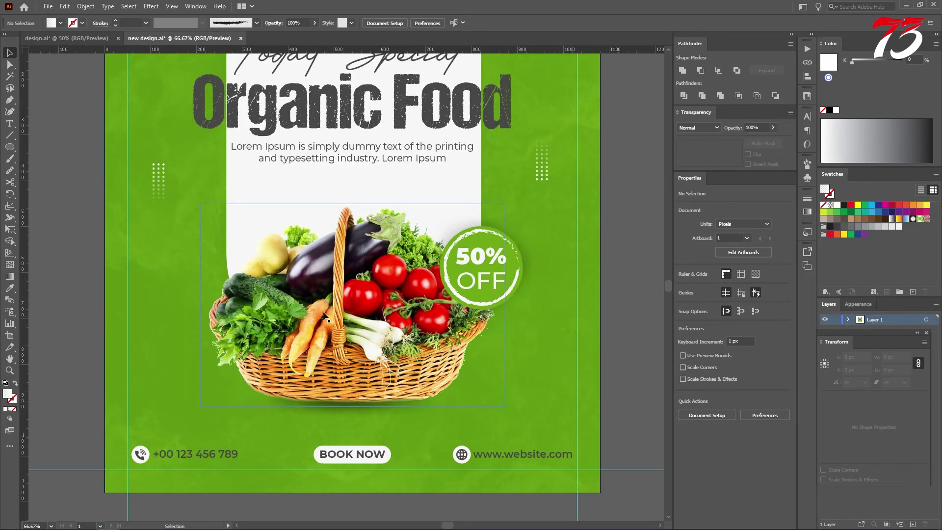
- Switch to design.ai and ungroup the faded leaf-branch artwork behind the vegetable basket
{"action": "left_click", "coordinate": [66, 38]}
{"action": "scroll", "coordinate": [488, 367], "scroll_direction": "up", "scroll_amount": 3}
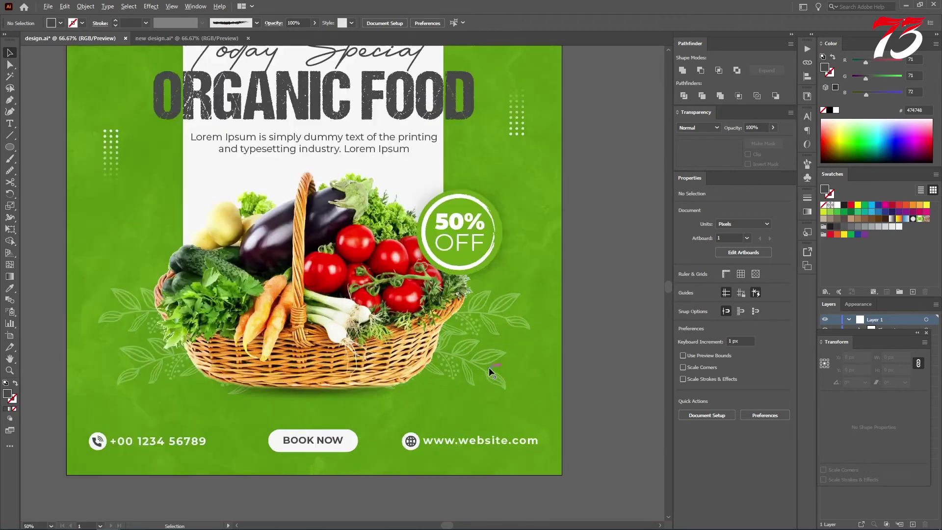
{"action": "scroll", "coordinate": [502, 276], "scroll_direction": "down", "scroll_amount": 2}
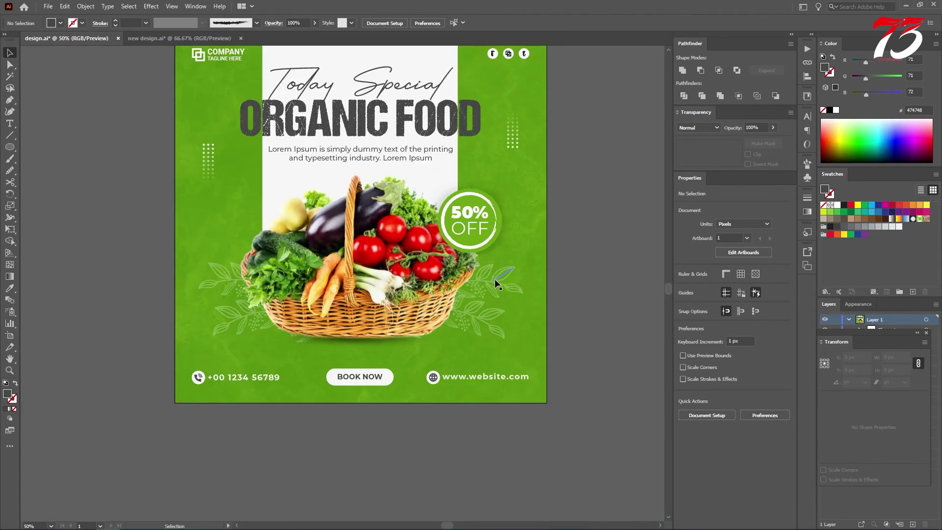
{"action": "left_click", "coordinate": [497, 282]}
{"action": "mouse_move", "coordinate": [500, 284]}
{"action": "left_mouse_down"}
{"action": "mouse_move", "coordinate": [449, 291]}
{"action": "mouse_move", "coordinate": [505, 286]}
{"action": "mouse_move", "coordinate": [490, 288]}
{"action": "left_mouse_up"}
{"action": "right_click", "coordinate": [490, 288]}
{"action": "left_click", "coordinate": [511, 366]}
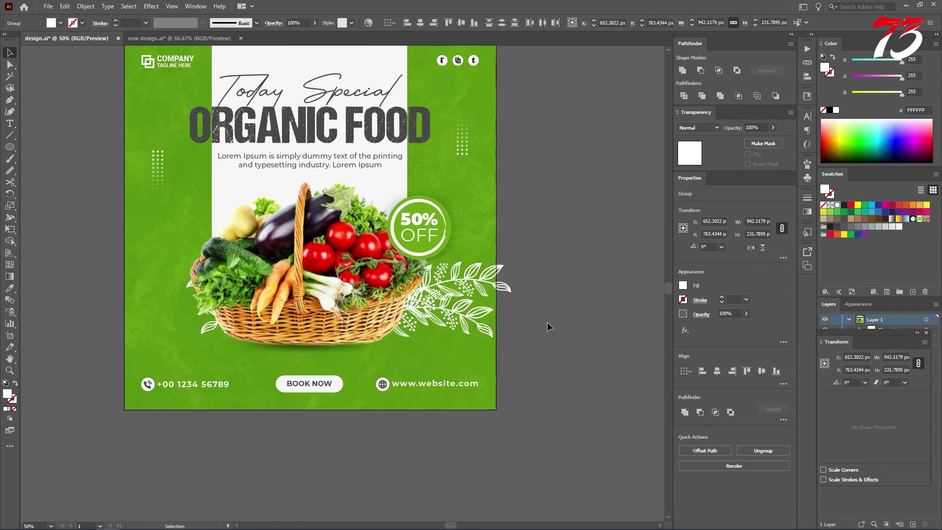
{"action": "left_click", "coordinate": [546, 324]}
- Pull the leaf branches off the poster, ungroup them, and stand one branch upright on the empty canvas
{"action": "left_click_drag", "start_coordinate": [552, 305], "coordinate": [436, 336]}
{"action": "left_click_drag", "start_coordinate": [387, 314], "coordinate": [557, 227]}
{"action": "right_click", "coordinate": [490, 297]}
{"action": "left_click", "coordinate": [517, 379]}
{"action": "left_click", "coordinate": [510, 343]}
{"action": "scroll", "coordinate": [541, 255], "scroll_direction": "up", "scroll_amount": 1}
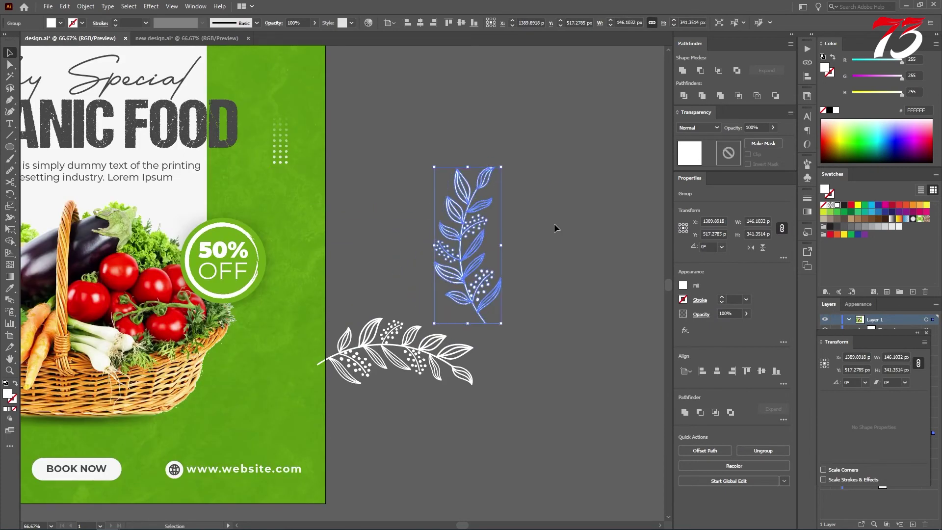
- Copy the upright leaf branch into the new design and place it on the canvas just right of the poster
{"action": "left_click", "coordinate": [557, 227]}
{"action": "left_click_drag", "start_coordinate": [466, 255], "coordinate": [358, 256]}
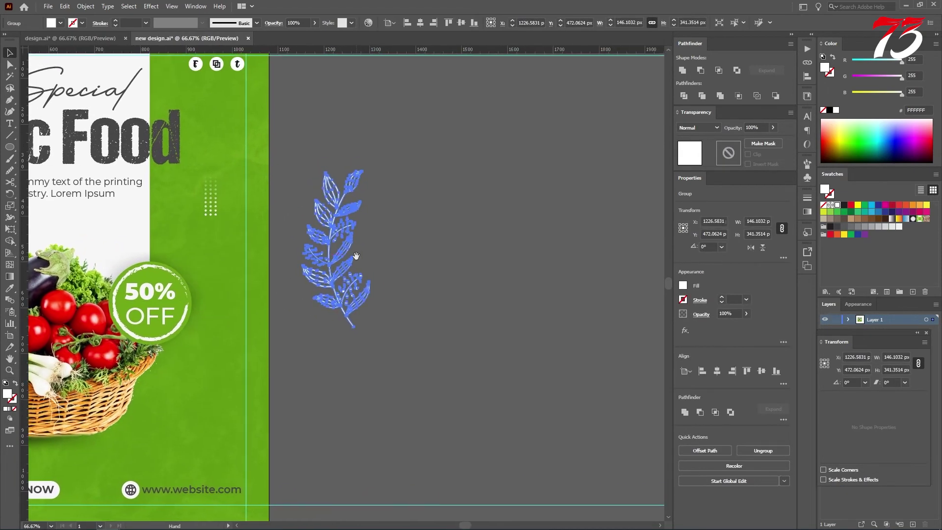
{"action": "left_click", "coordinate": [430, 260]}
{"action": "scroll", "coordinate": [431, 260], "scroll_direction": "up", "scroll_amount": 2}
{"action": "scroll", "coordinate": [431, 265], "scroll_direction": "down", "scroll_amount": 1}
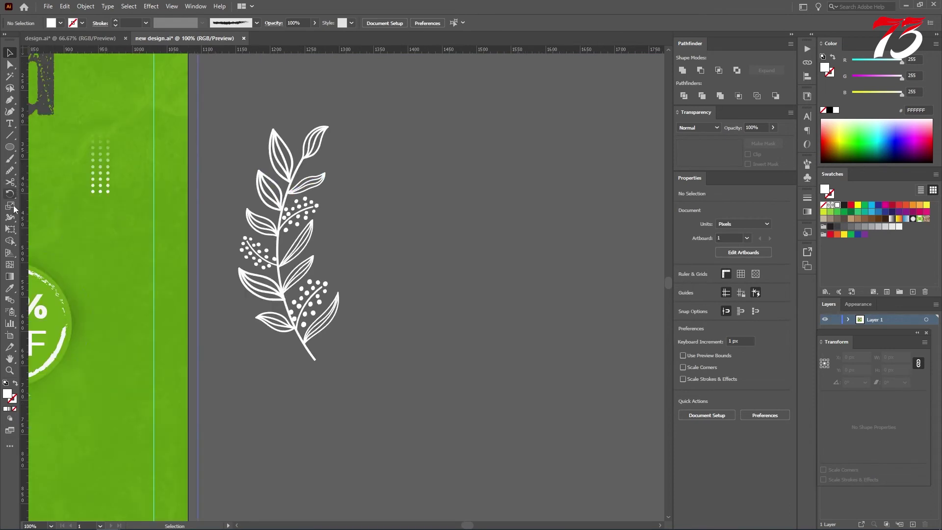
- Set the Paintbrush tool's fidelity to the smoothest setting
{"action": "left_click", "coordinate": [9, 157]}
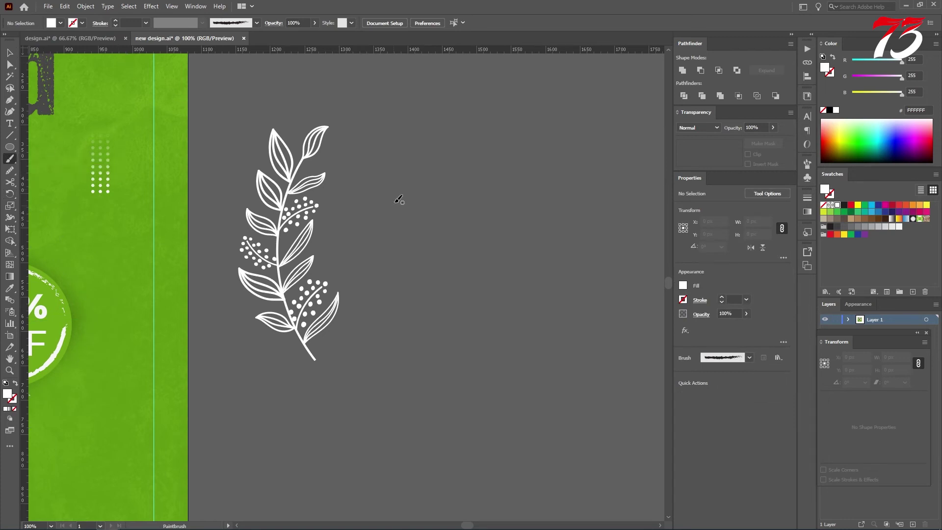
{"action": "double_click", "coordinate": [10, 159]}
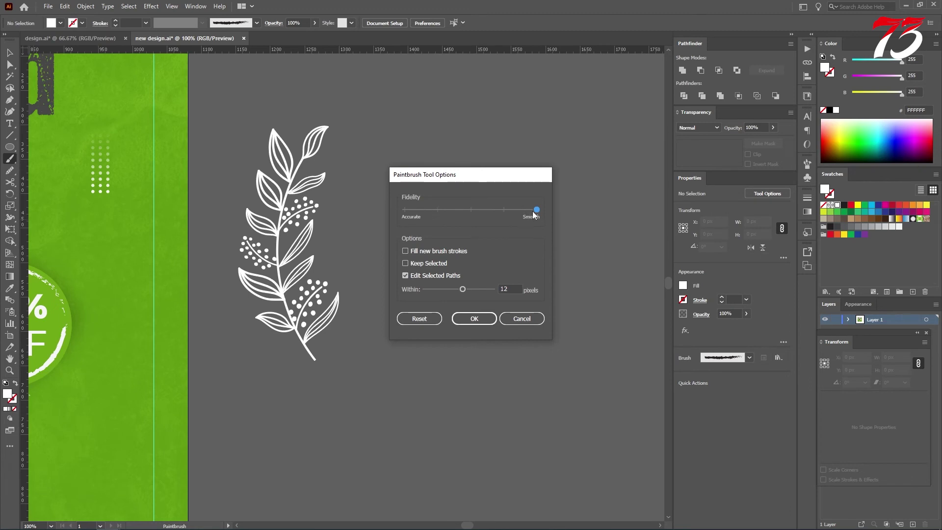
{"action": "left_click", "coordinate": [474, 319]}
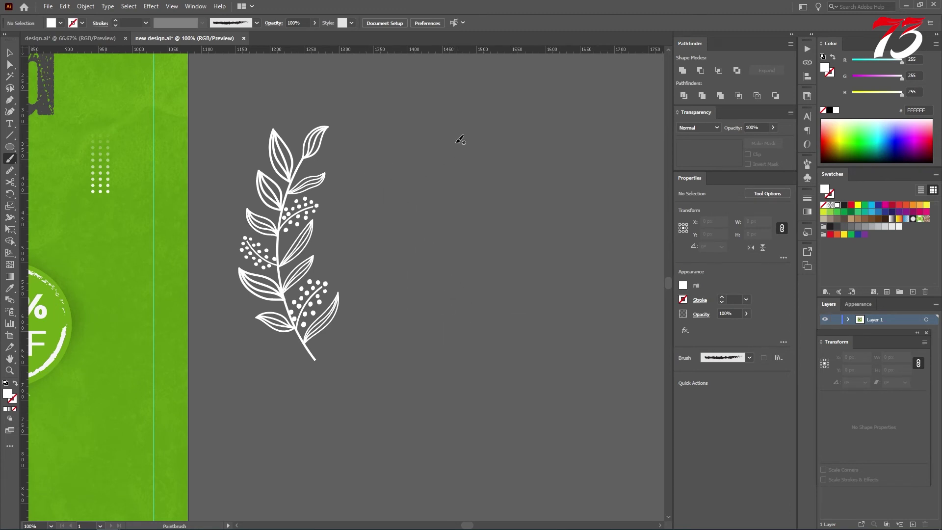
- Paint a test curve beside the leaf branch, undo it, and try the Basic brush for another curve
{"action": "left_click_drag", "start_coordinate": [442, 330], "coordinate": [444, 327]}
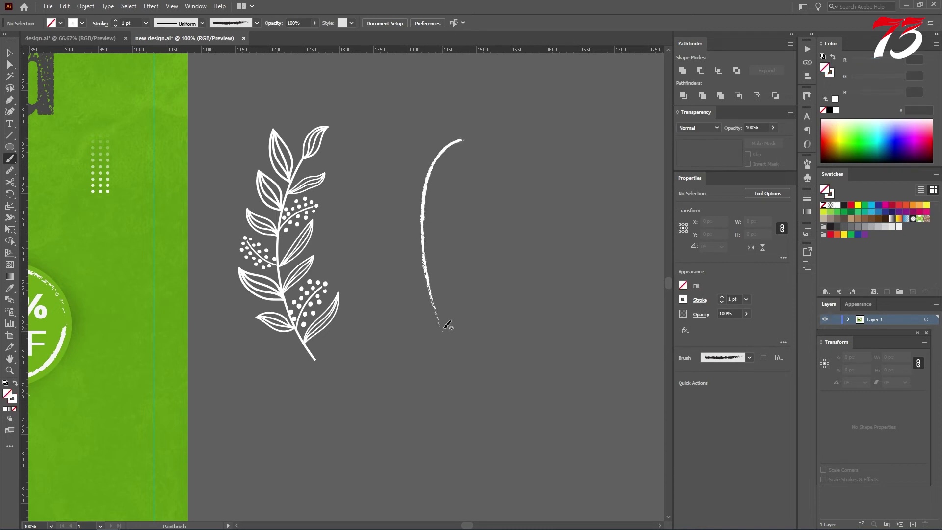
{"action": "key", "text": "ctrl+z"}
{"action": "left_click", "coordinate": [808, 166]}
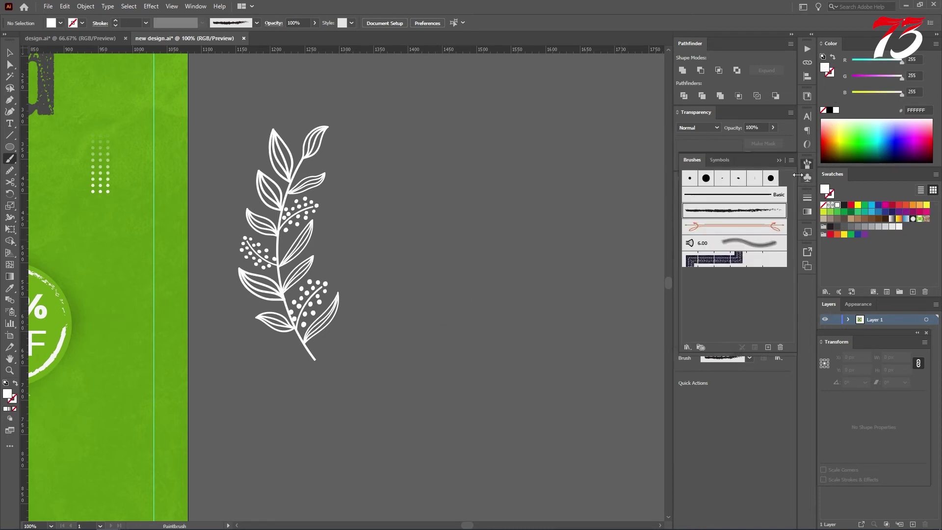
{"action": "left_click", "coordinate": [727, 200]}
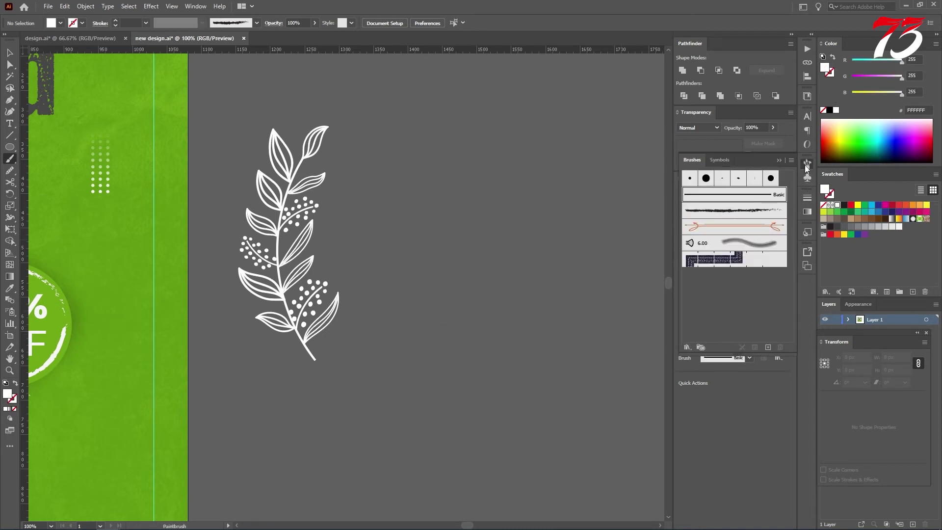
{"action": "left_click", "coordinate": [457, 190]}
{"action": "key", "text": "ctrl+shift+z"}
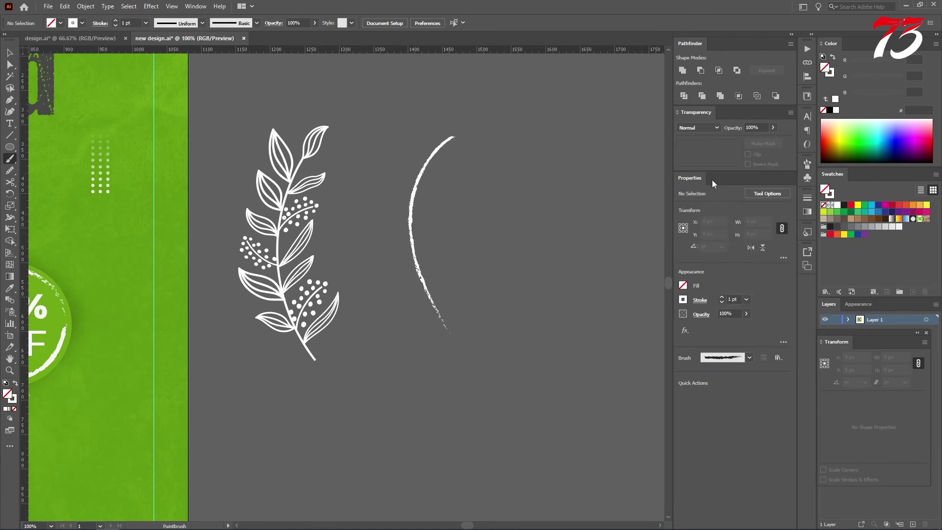
- Try to paint more test curves with the Basic brush selected, and delete the test strokes
{"action": "left_click", "coordinate": [807, 165]}
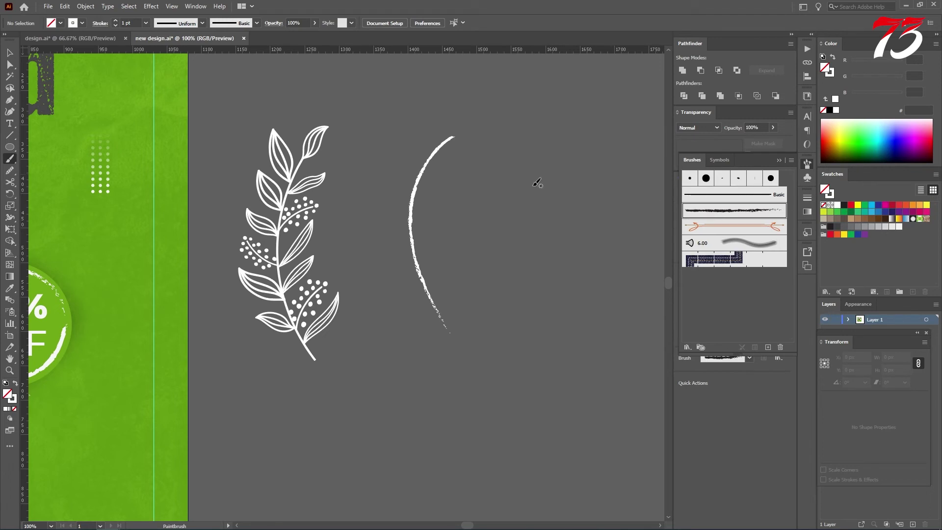
{"action": "left_click", "coordinate": [733, 200]}
{"action": "left_click_drag", "start_coordinate": [562, 176], "coordinate": [550, 270]}
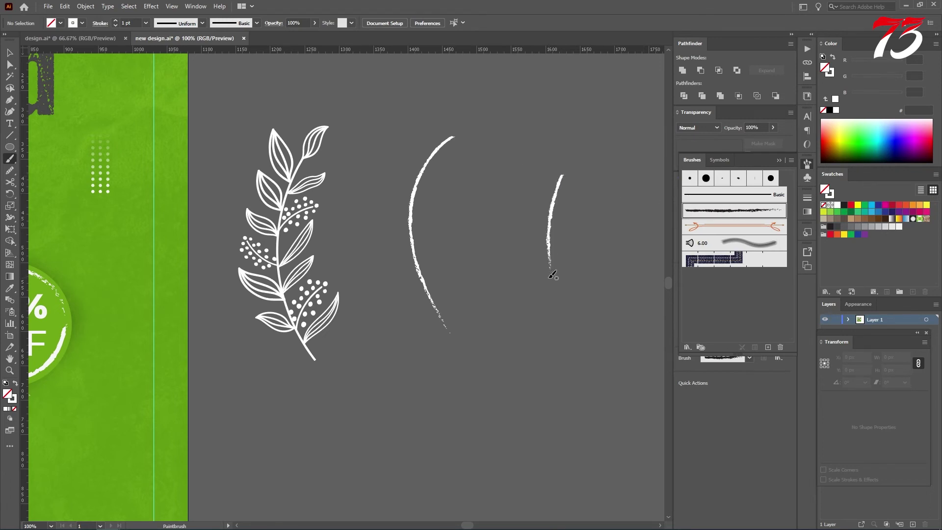
{"action": "key", "text": "ctrl+z"}
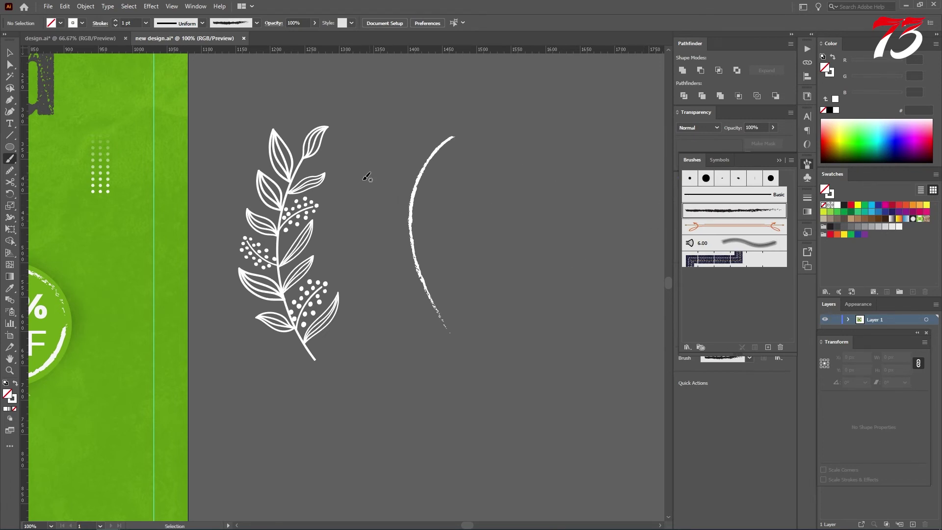
{"action": "left_click", "coordinate": [245, 25]}
{"action": "left_click", "coordinate": [191, 73]}
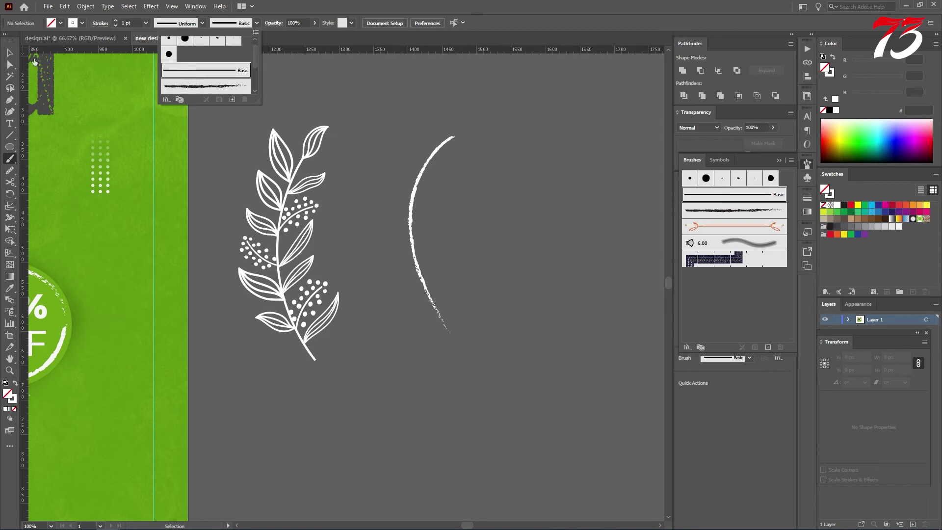
{"action": "left_click", "coordinate": [102, 170]}
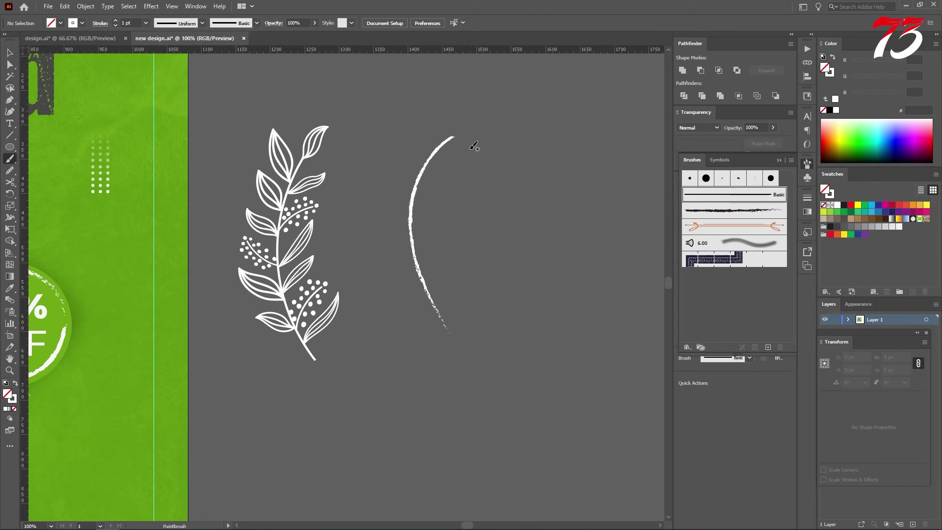
{"action": "left_click_drag", "start_coordinate": [466, 149], "coordinate": [491, 284]}
{"action": "key", "text": "v"}
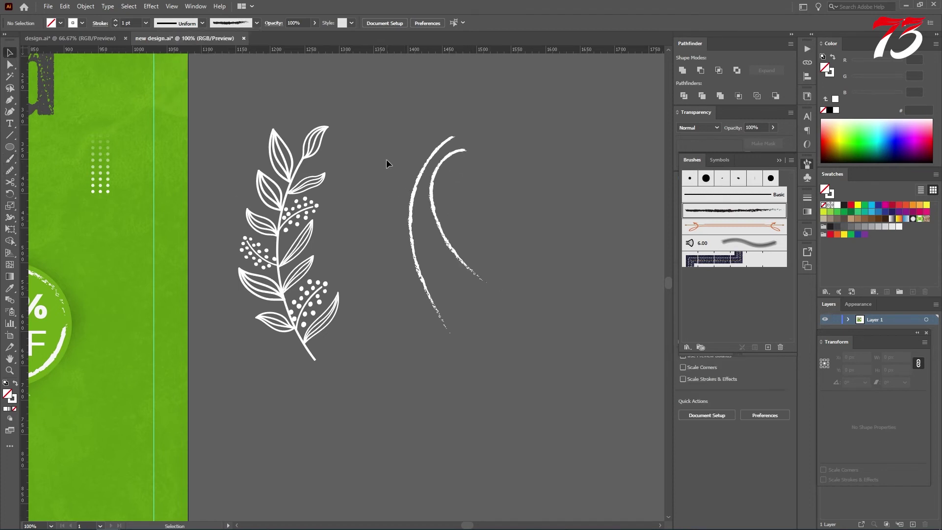
{"action": "left_click_drag", "start_coordinate": [386, 159], "coordinate": [487, 278]}
{"action": "key", "text": "Delete"}
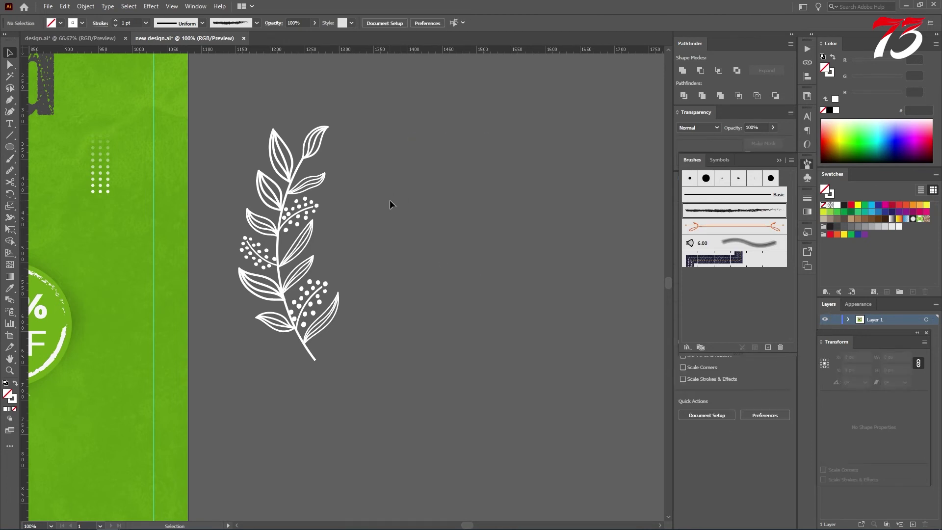
- Paint a new test curve, apply the Basic brush to it, and try another stroke before undoing that stroke
{"action": "key", "text": "b"}
{"action": "left_click_drag", "start_coordinate": [468, 124], "coordinate": [452, 324]}
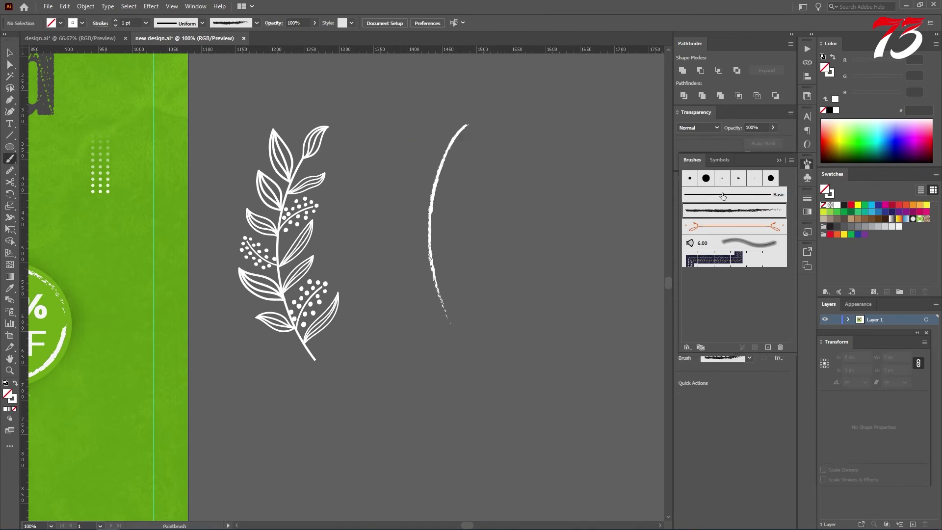
{"action": "key", "text": "v"}
{"action": "left_click", "coordinate": [436, 194]}
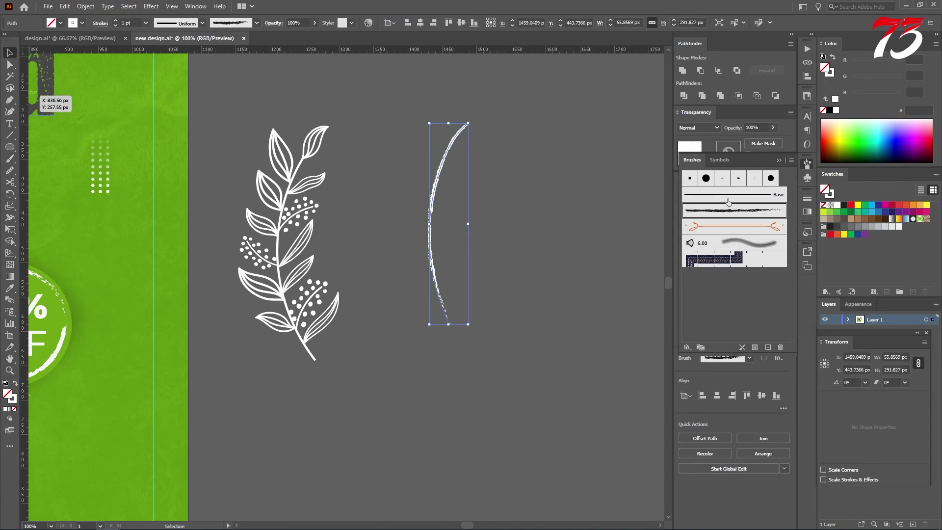
{"action": "left_click", "coordinate": [727, 195]}
{"action": "left_click", "coordinate": [518, 210]}
{"action": "key", "text": "b"}
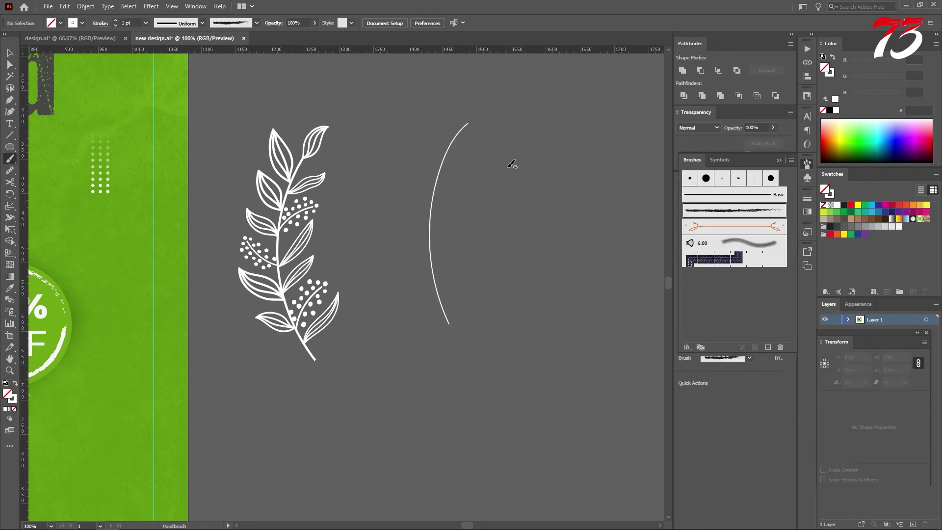
{"action": "left_click_drag", "start_coordinate": [507, 145], "coordinate": [524, 296]}
{"action": "key", "text": "ctrl+z"}
- Choose the 5 pt. Round brush and paint a short test curve next to the leaf branch
{"action": "left_click", "coordinate": [245, 24]}
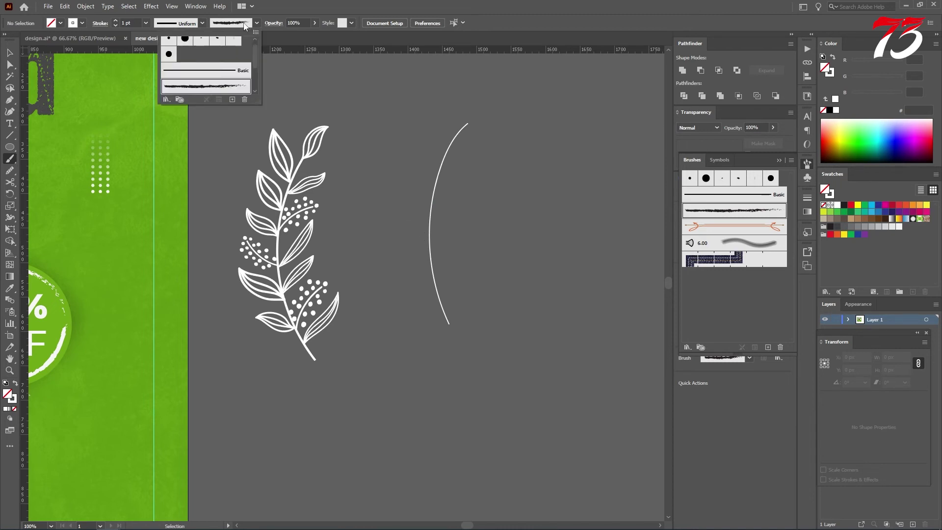
{"action": "left_click", "coordinate": [169, 54]}
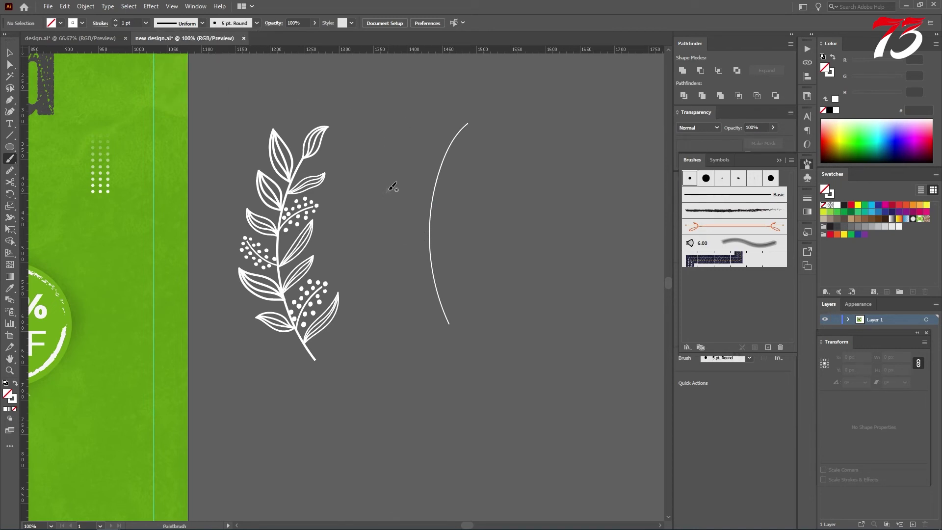
{"action": "left_click_drag", "start_coordinate": [397, 147], "coordinate": [401, 277]}
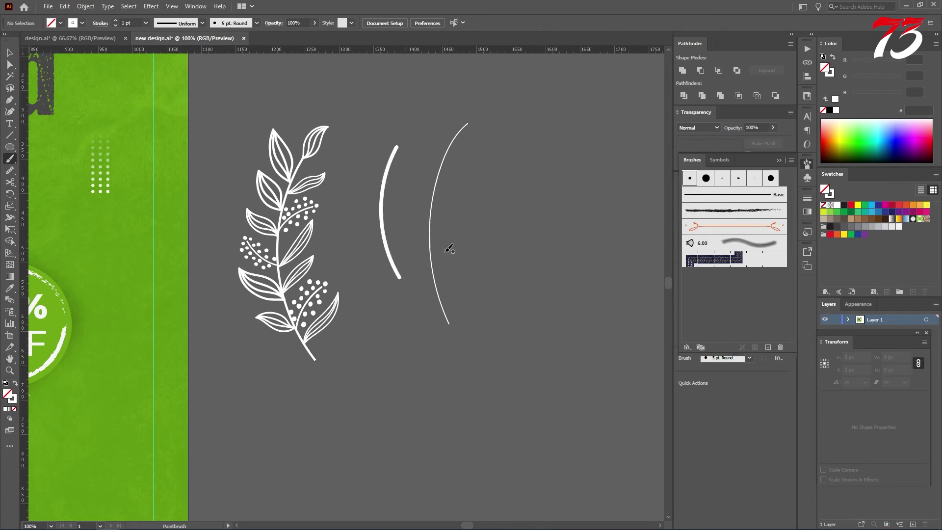
- Delete both test curves and reactivate the Paintbrush with the leaf branch in view
{"action": "key", "text": "v"}
{"action": "left_click", "coordinate": [443, 171]}
{"action": "key", "text": "Delete"}
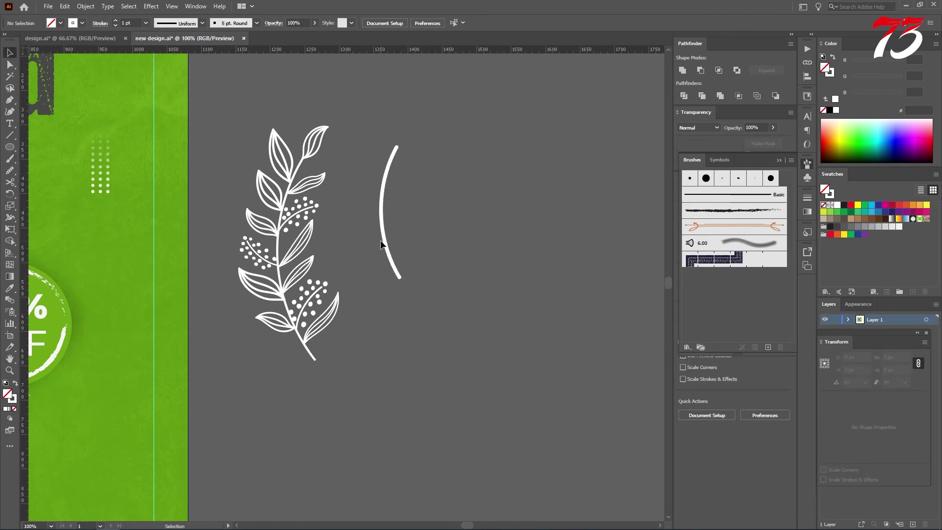
{"action": "scroll", "coordinate": [381, 239], "scroll_direction": "up", "scroll_amount": 3}
{"action": "left_click", "coordinate": [402, 265]}
{"action": "key", "text": "Delete"}
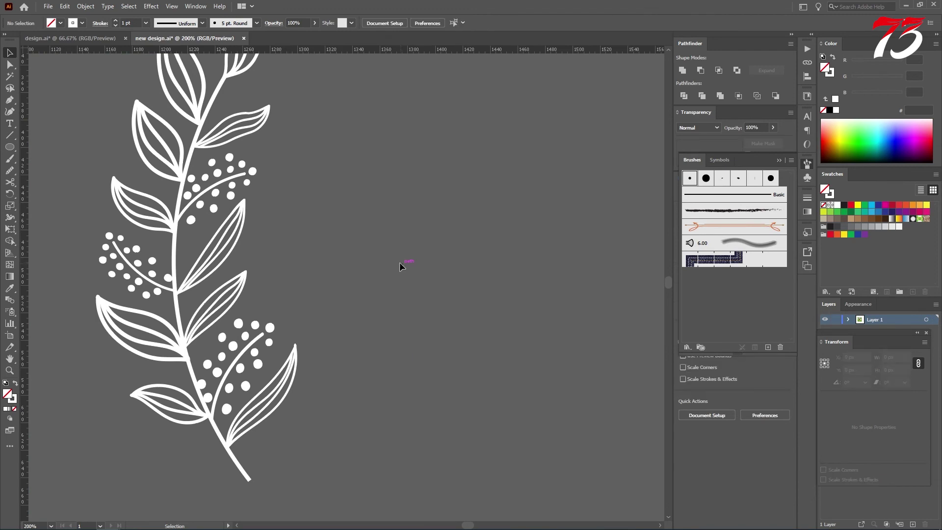
{"action": "scroll", "coordinate": [399, 261], "scroll_direction": "down", "scroll_amount": 1}
{"action": "key", "text": "b"}
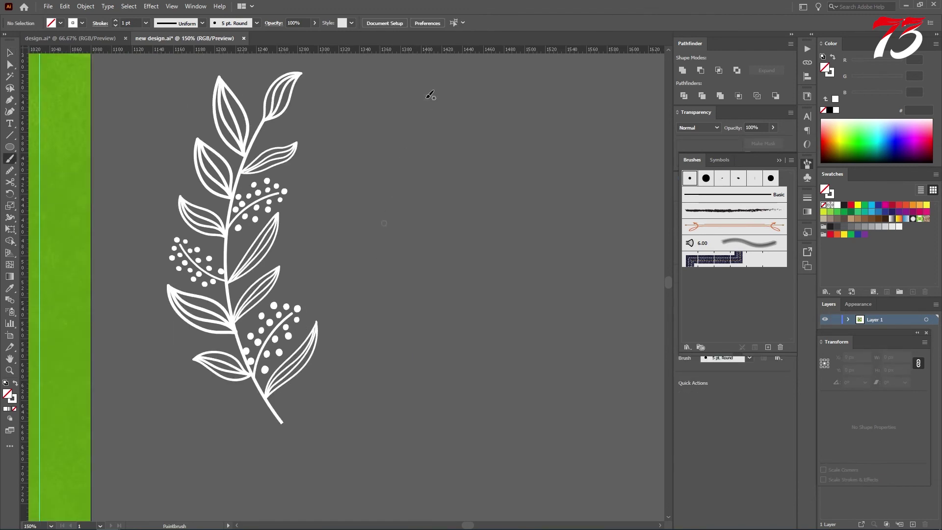
- Paint a curved stem about 49 px wide and 239 px tall beside the leaf branch with a 0.75 pt stroke
{"action": "left_click", "coordinate": [115, 25]}
{"action": "mouse_move", "coordinate": [413, 100]}
{"action": "left_mouse_down"}
{"action": "mouse_move", "coordinate": [386, 177]}
{"action": "mouse_move", "coordinate": [460, 383]}
{"action": "mouse_move", "coordinate": [479, 390]}
{"action": "left_mouse_up"}
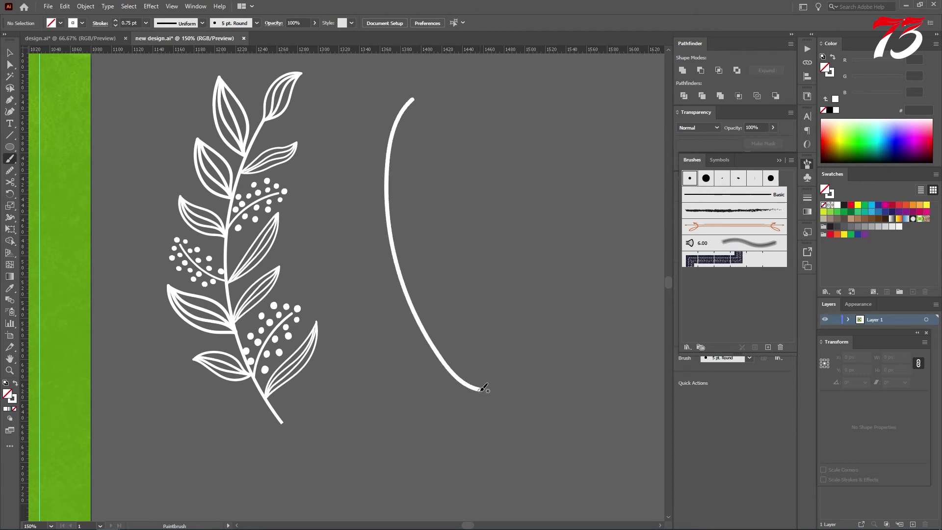
{"action": "key", "text": "ctrl+z"}
{"action": "mouse_move", "coordinate": [426, 97]}
{"action": "left_mouse_down"}
{"action": "mouse_move", "coordinate": [412, 277]}
{"action": "mouse_move", "coordinate": [529, 391]}
{"action": "left_mouse_up"}
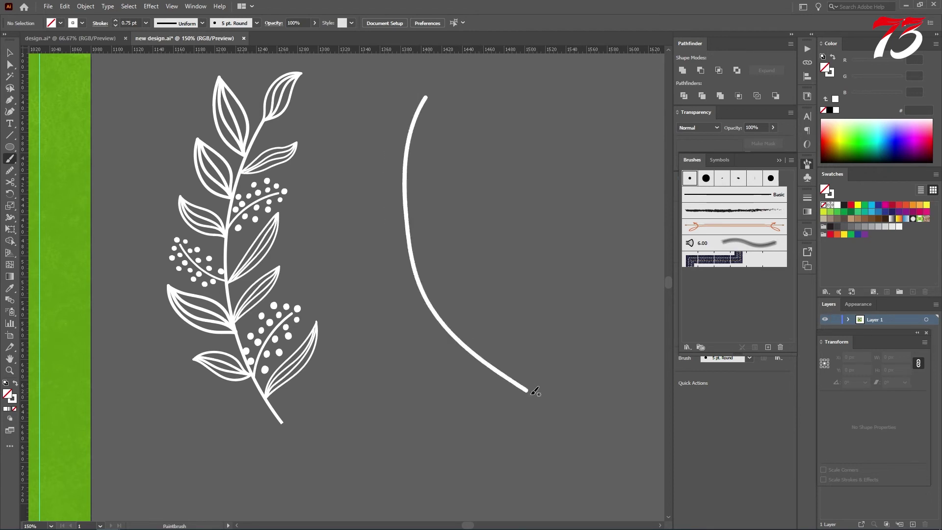
{"action": "key", "text": "ctrl+z"}
{"action": "mouse_move", "coordinate": [430, 131]}
{"action": "left_mouse_down"}
{"action": "mouse_move", "coordinate": [430, 377]}
{"action": "mouse_move", "coordinate": [438, 364]}
{"action": "left_mouse_up"}
{"action": "key", "text": "v"}
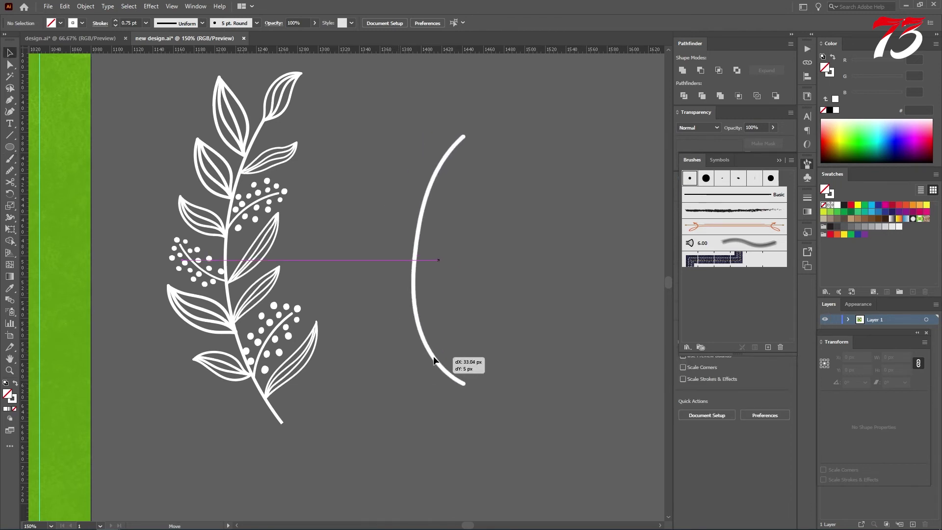
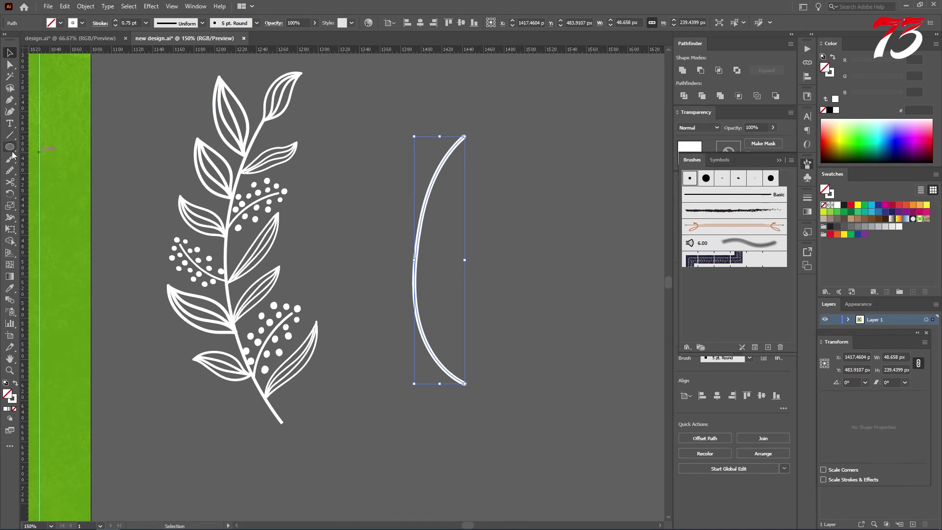
{"action": "left_click_drag", "start_coordinate": [23, 155], "coordinate": [106, 162]}
{"action": "left_click", "coordinate": [510, 208]}
- Paint a leaf about 44 px wide and 79 px tall between the branch and the stem, with two inner veins
{"action": "key", "text": "b"}
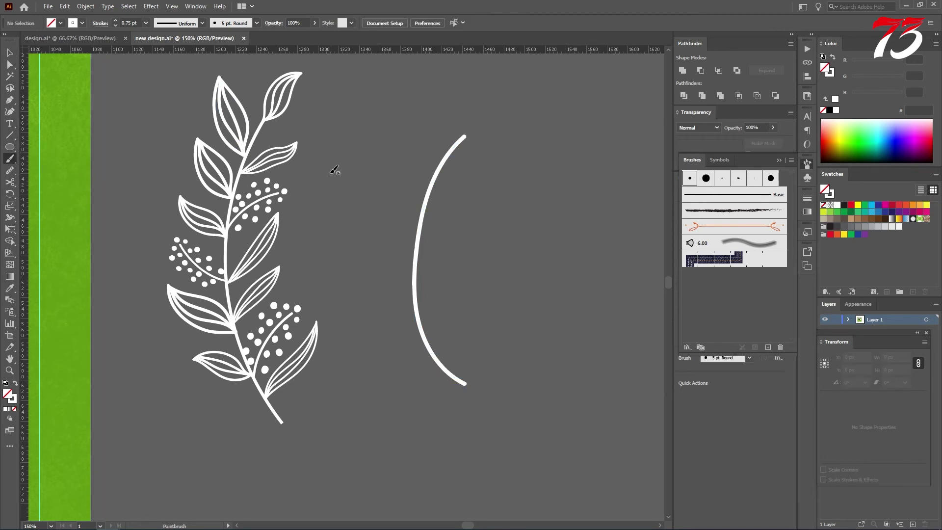
{"action": "mouse_move", "coordinate": [354, 129]}
{"action": "left_mouse_down"}
{"action": "mouse_move", "coordinate": [345, 148]}
{"action": "mouse_move", "coordinate": [374, 208]}
{"action": "left_mouse_up"}
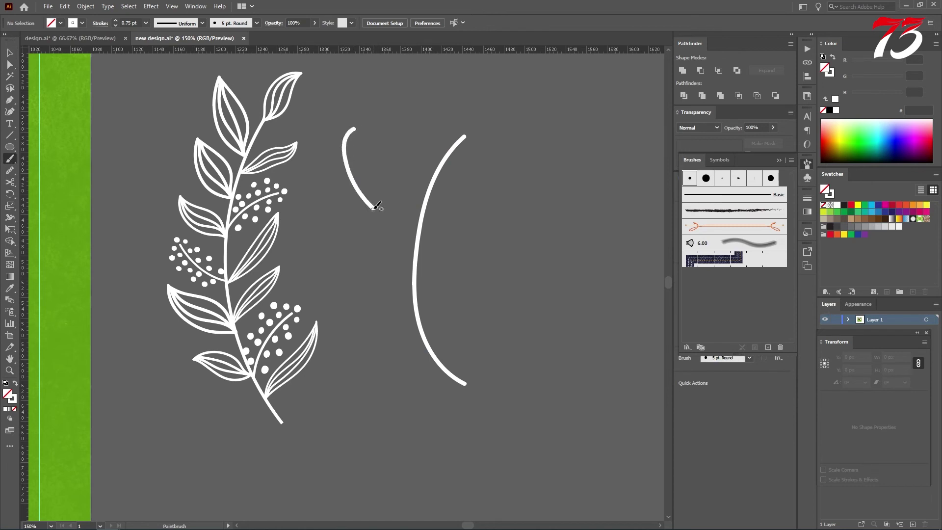
{"action": "mouse_move", "coordinate": [357, 128]}
{"action": "left_mouse_down"}
{"action": "mouse_move", "coordinate": [391, 175]}
{"action": "mouse_move", "coordinate": [381, 211]}
{"action": "left_mouse_up"}
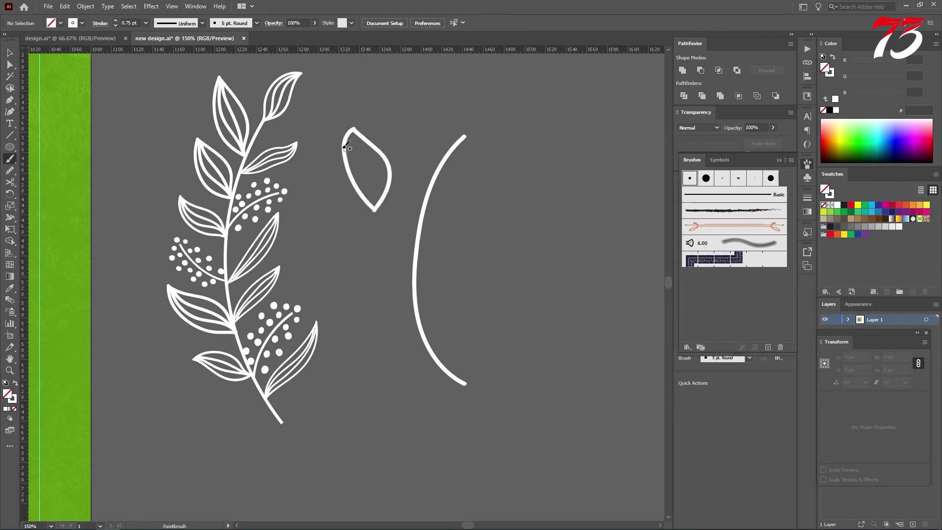
{"action": "left_click_drag", "start_coordinate": [348, 137], "coordinate": [373, 208]}
{"action": "left_click_drag", "start_coordinate": [351, 143], "coordinate": [379, 203]}
{"action": "key", "text": "ctrl+z"}
{"action": "key", "text": "ctrl+z"}
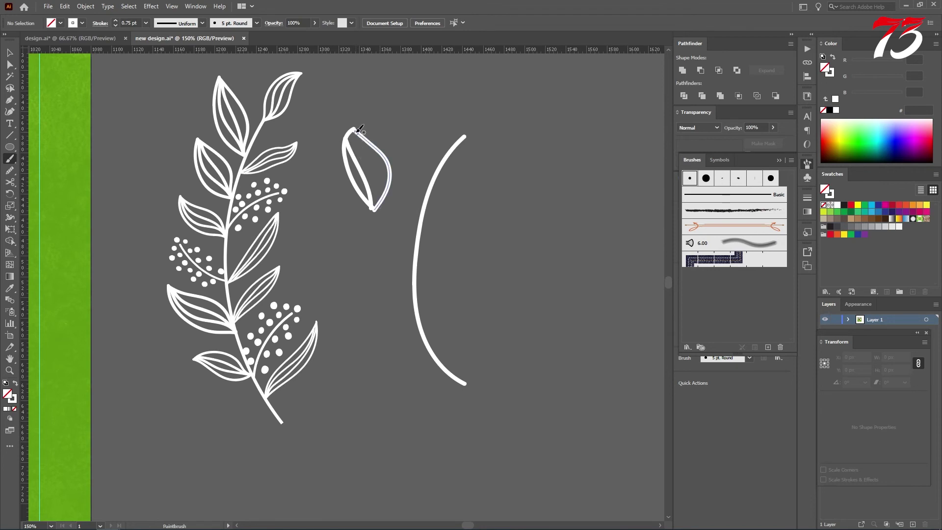
{"action": "mouse_move", "coordinate": [358, 137]}
{"action": "left_mouse_down"}
{"action": "mouse_move", "coordinate": [376, 170]}
{"action": "mouse_move", "coordinate": [378, 206]}
{"action": "mouse_move", "coordinate": [392, 210]}
{"action": "left_mouse_up"}
- Select all the strokes of the painted leaf and expand their appearance
{"action": "key", "text": "v"}
{"action": "left_click", "coordinate": [331, 122]}
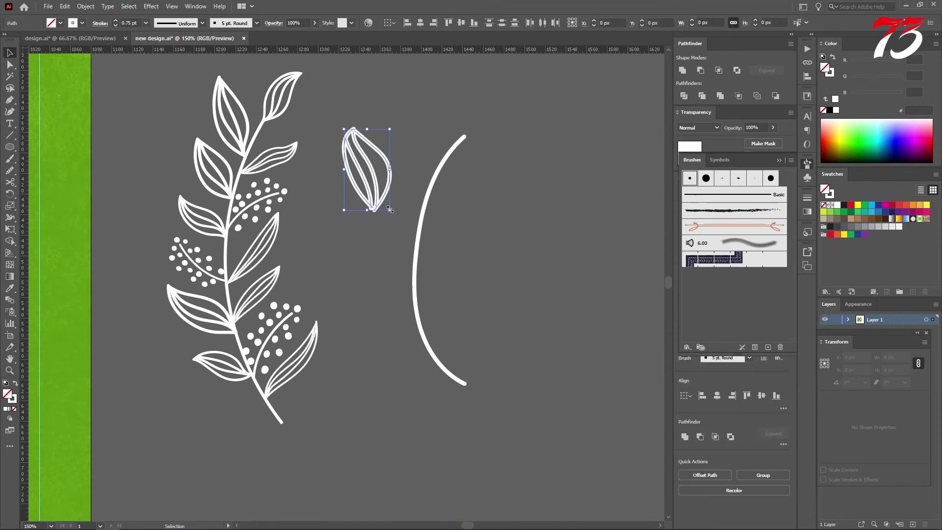
{"action": "left_click", "coordinate": [86, 6]}
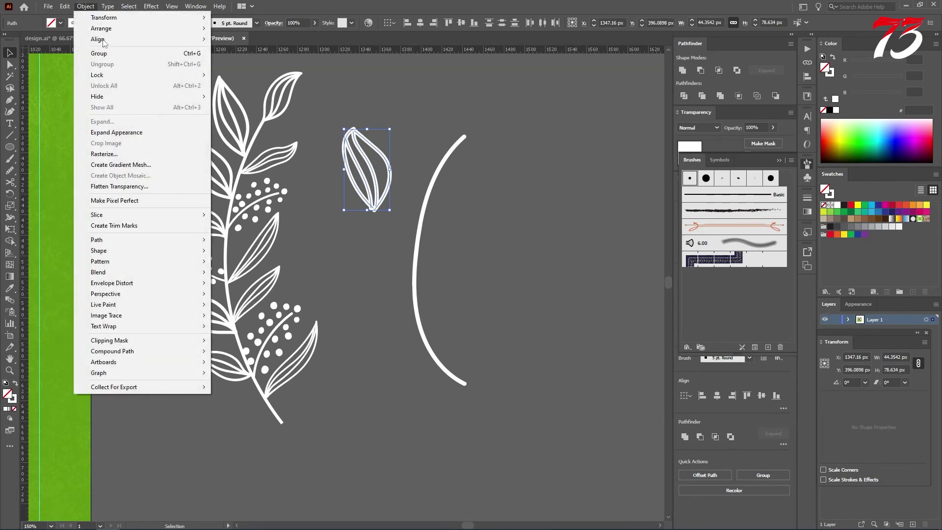
{"action": "left_click", "coordinate": [125, 132]}
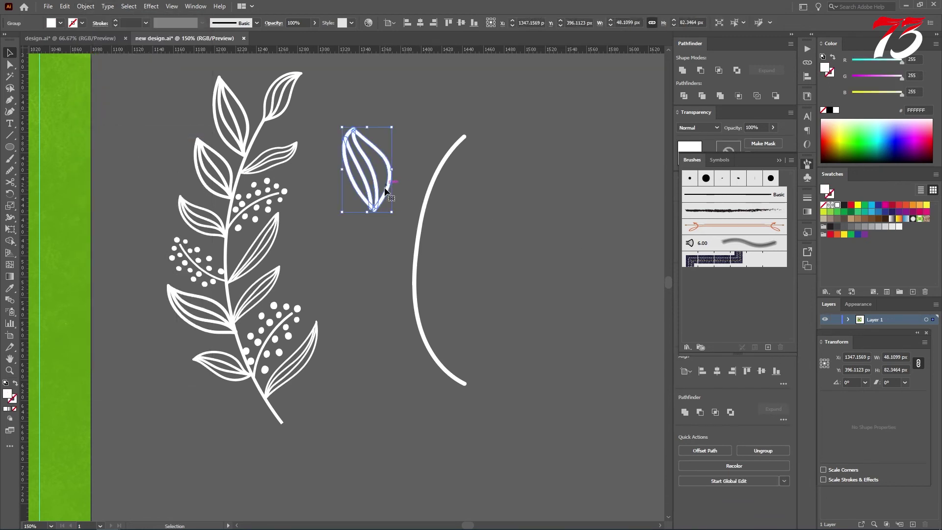
- Rotate the expanded leaf to lie horizontally and save it as a new art brush with the default options
{"action": "left_click_drag", "start_coordinate": [385, 190], "coordinate": [524, 232]}
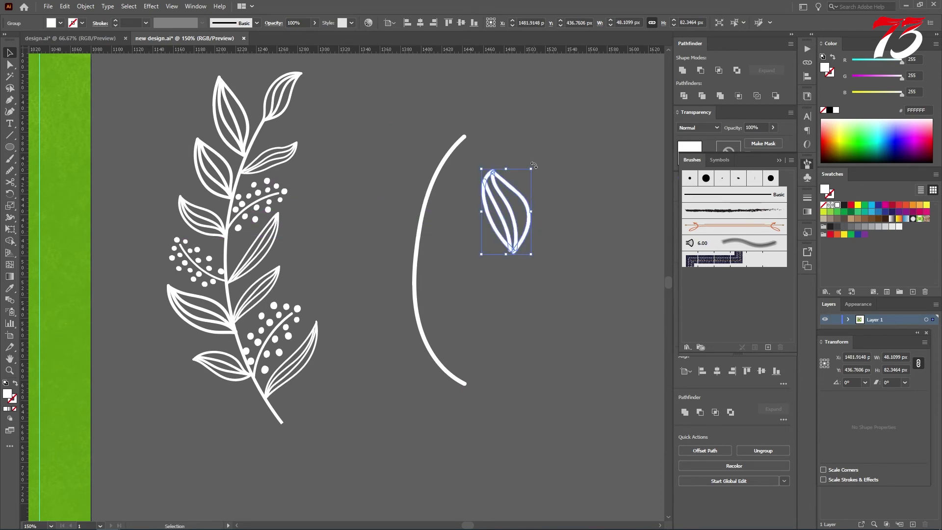
{"action": "mouse_move", "coordinate": [534, 165]}
{"action": "left_mouse_down"}
{"action": "mouse_move", "coordinate": [573, 216]}
{"action": "mouse_move", "coordinate": [574, 251]}
{"action": "mouse_move", "coordinate": [537, 248]}
{"action": "mouse_move", "coordinate": [556, 248]}
{"action": "mouse_move", "coordinate": [502, 227]}
{"action": "mouse_move", "coordinate": [658, 292]}
{"action": "mouse_move", "coordinate": [720, 301]}
{"action": "left_mouse_up"}
{"action": "left_click", "coordinate": [508, 221]}
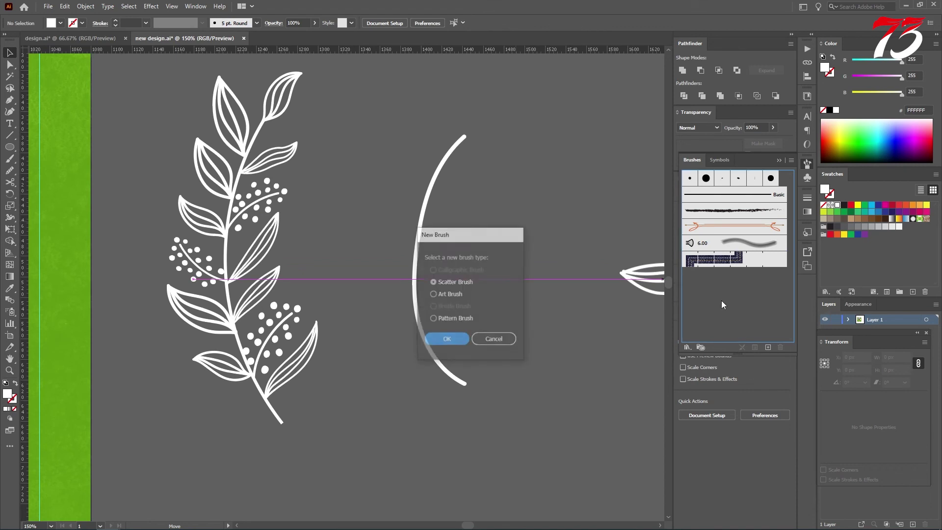
{"action": "left_click", "coordinate": [434, 294]}
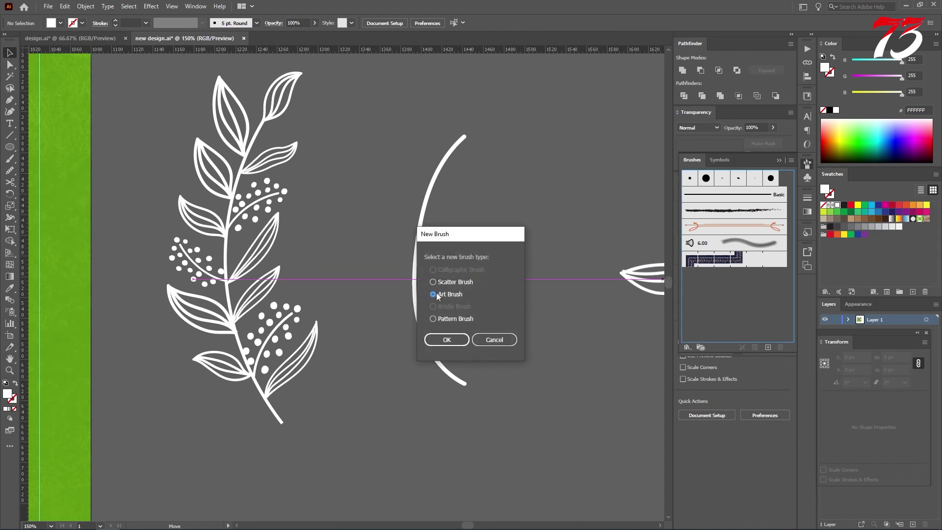
{"action": "left_click", "coordinate": [445, 339]}
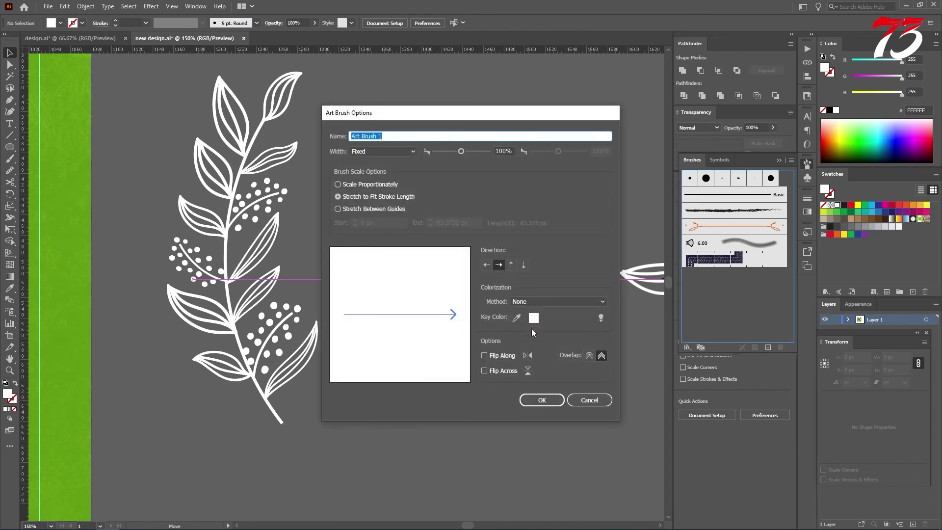
{"action": "left_click", "coordinate": [543, 401]}
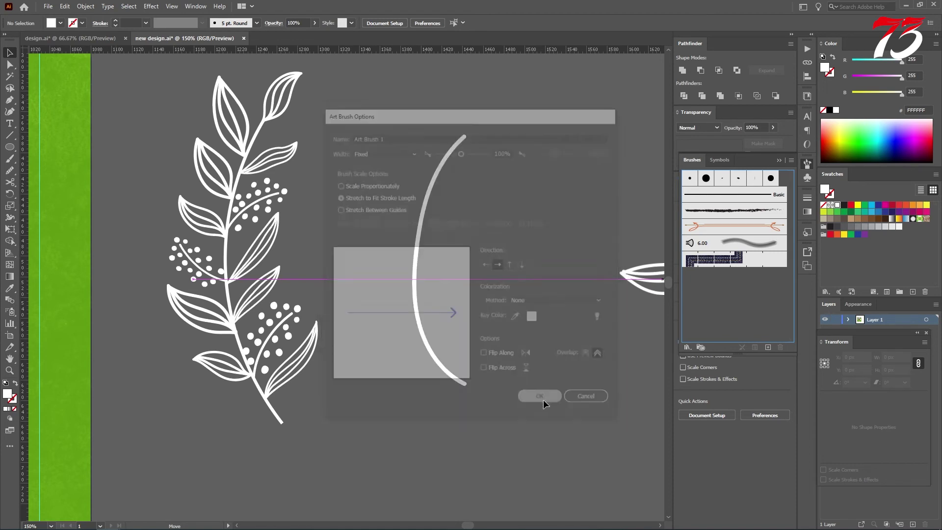
- Place the source leaf beside the stem, deselect it, and make the new leaf art brush active for painting
{"action": "left_click", "coordinate": [537, 327]}
{"action": "left_click_drag", "start_coordinate": [510, 206], "coordinate": [534, 223]}
{"action": "key", "text": "b"}
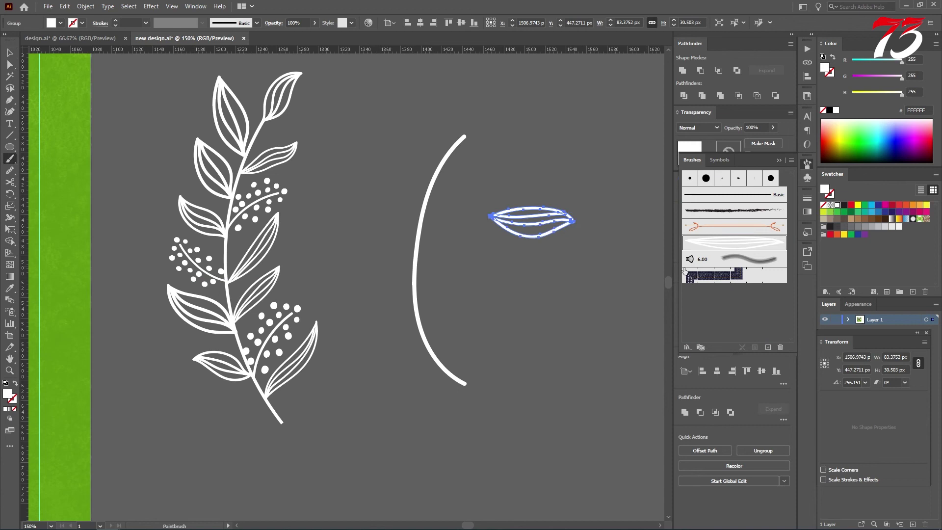
{"action": "left_click", "coordinate": [759, 250]}
{"action": "key", "text": "ctrl+z"}
{"action": "key", "text": "v"}
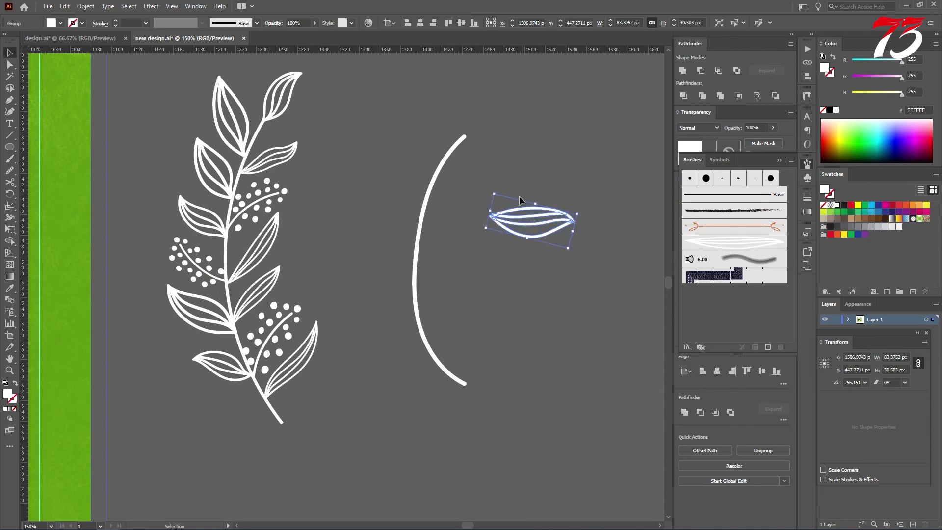
{"action": "left_click", "coordinate": [514, 189]}
{"action": "key", "text": "b"}
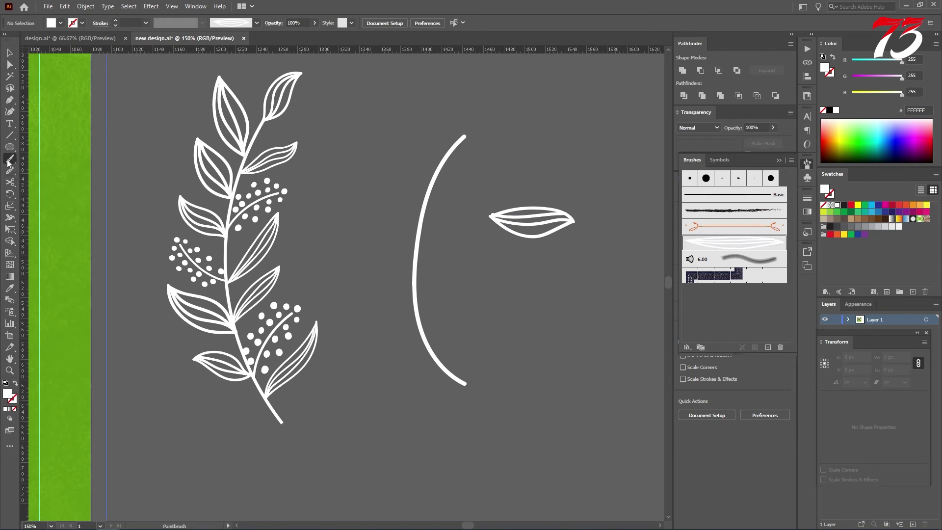
{"action": "left_click", "coordinate": [731, 247]}
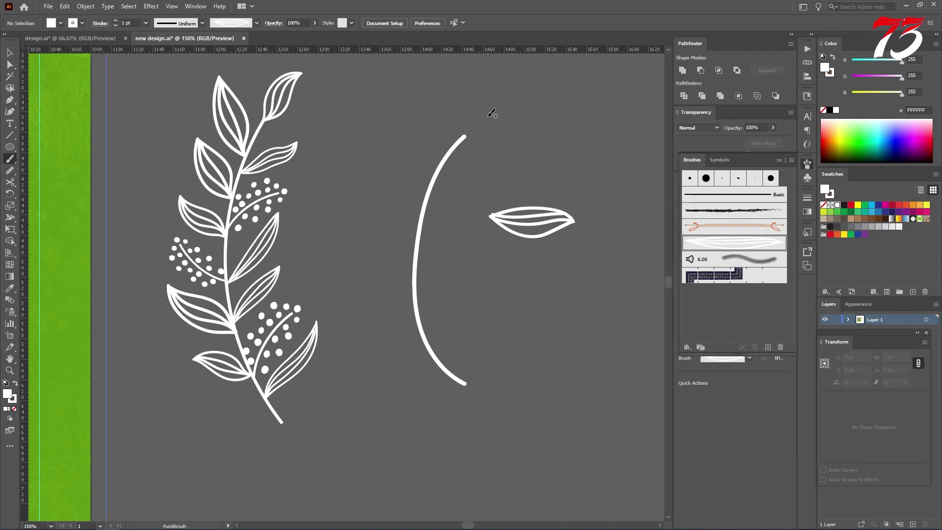
- Paint a leaf at the upper tip of the stem with the leaf art brush
{"action": "mouse_move", "coordinate": [462, 134]}
{"action": "left_mouse_down"}
{"action": "mouse_move", "coordinate": [488, 115]}
{"action": "mouse_move", "coordinate": [456, 143]}
{"action": "left_mouse_up"}
{"action": "key", "text": "ctrl+z"}
{"action": "key", "text": "ctrl+z"}
{"action": "left_click_drag", "start_coordinate": [506, 115], "coordinate": [461, 144]}
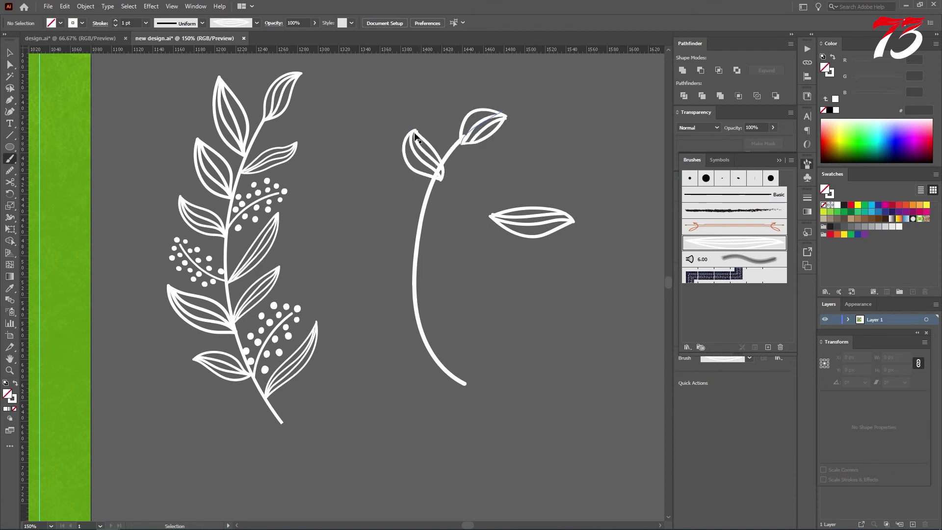
- Try a leaf stroke on the outer side of the stem below the tip, toggle it with undo and redo, and leave it undone
{"action": "left_click_drag", "start_coordinate": [437, 170], "coordinate": [412, 124]}
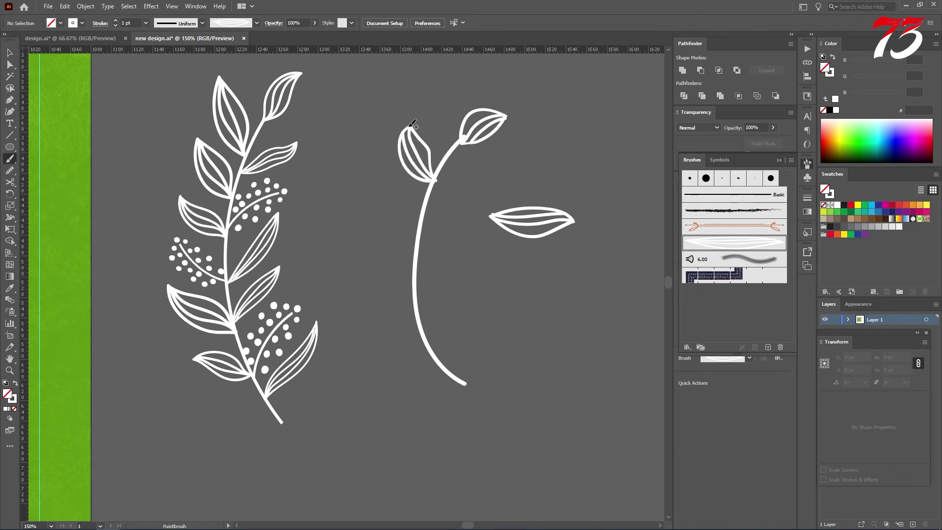
{"action": "key", "text": "ctrl+z"}
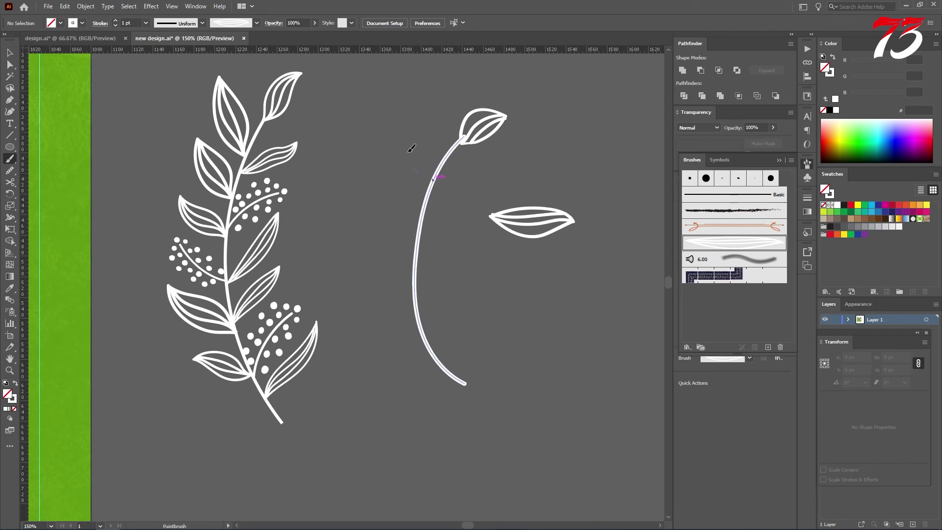
{"action": "key", "text": "ctrl+shift+z"}
{"action": "key", "text": "ctrl+z"}
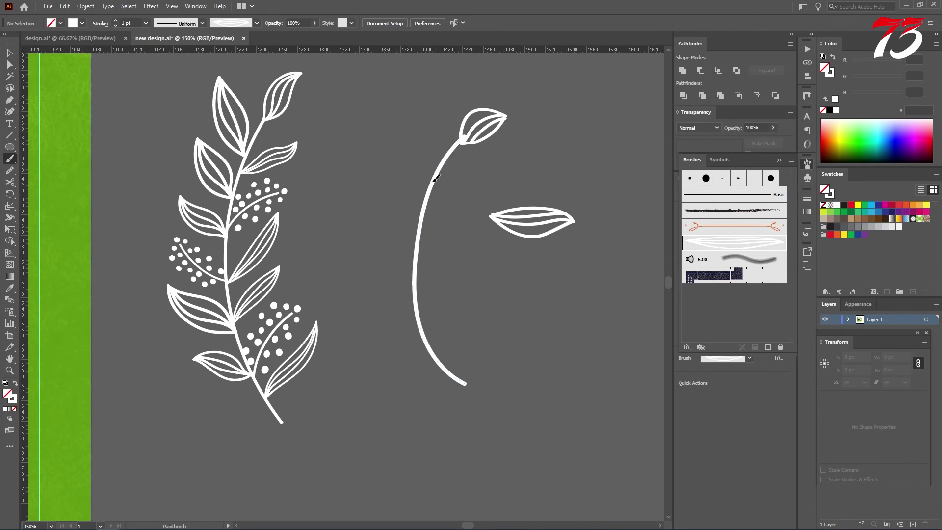
{"action": "key", "text": "ctrl+shift+z"}
{"action": "key", "text": "ctrl+z"}
- Paint three more leaves along the stem: one on its outer side and two on its inner side
{"action": "left_click_drag", "start_coordinate": [435, 175], "coordinate": [414, 121]}
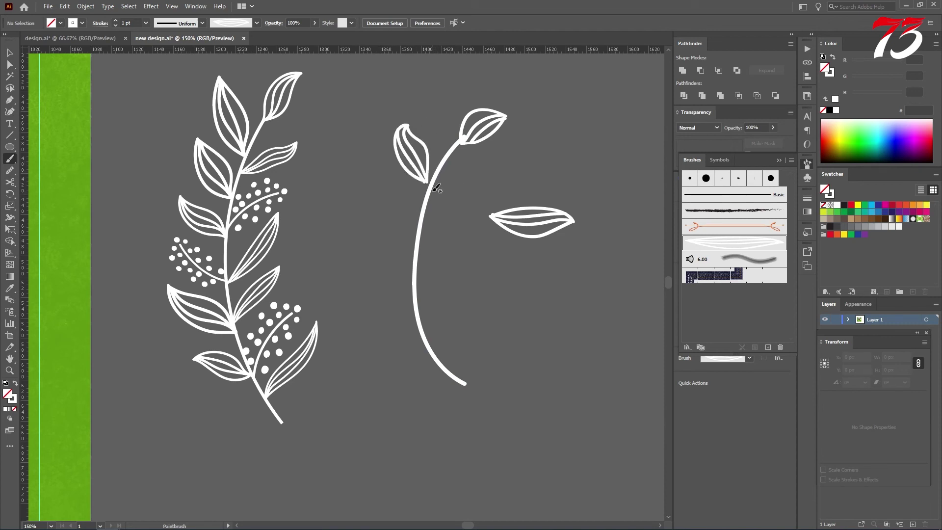
{"action": "left_click_drag", "start_coordinate": [436, 185], "coordinate": [509, 182]}
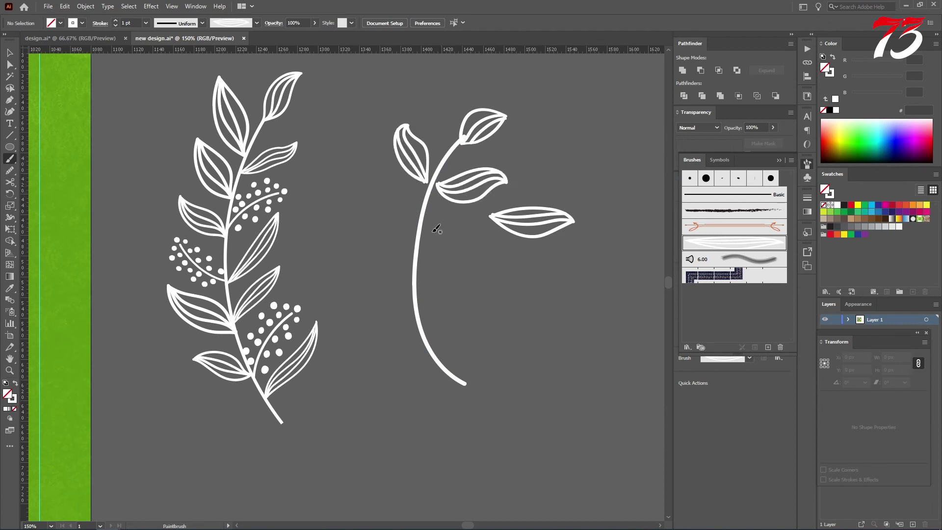
{"action": "left_click_drag", "start_coordinate": [419, 287], "coordinate": [479, 253]}
- Examine the dotted berry twigs on the original leaf branch, and deselect the branch
{"action": "scroll", "coordinate": [255, 207], "scroll_direction": "up", "scroll_amount": 2}
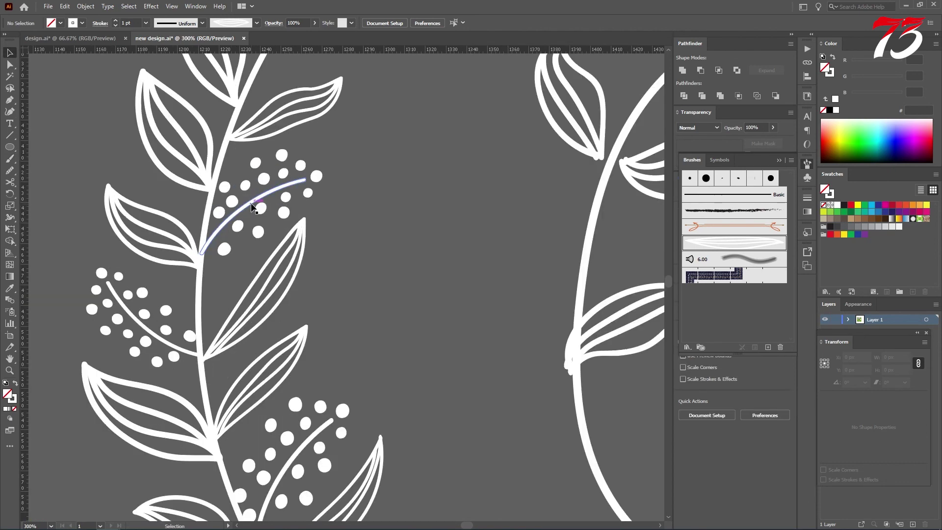
{"action": "left_click_drag", "start_coordinate": [240, 213], "coordinate": [366, 193]}
{"action": "left_click", "coordinate": [345, 196], "text": "ctrl"}
{"action": "key", "text": "ctrl+z"}
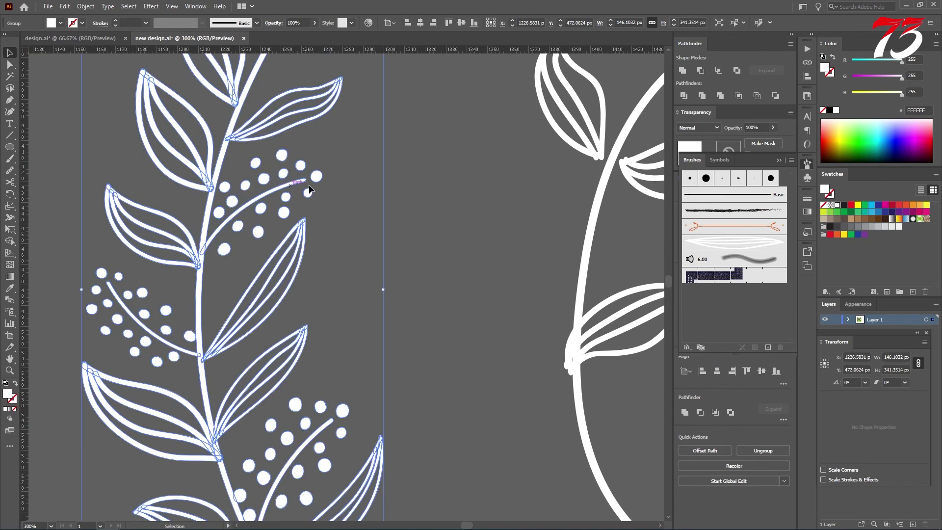
{"action": "scroll", "coordinate": [539, 189], "scroll_direction": "down", "scroll_amount": 2}
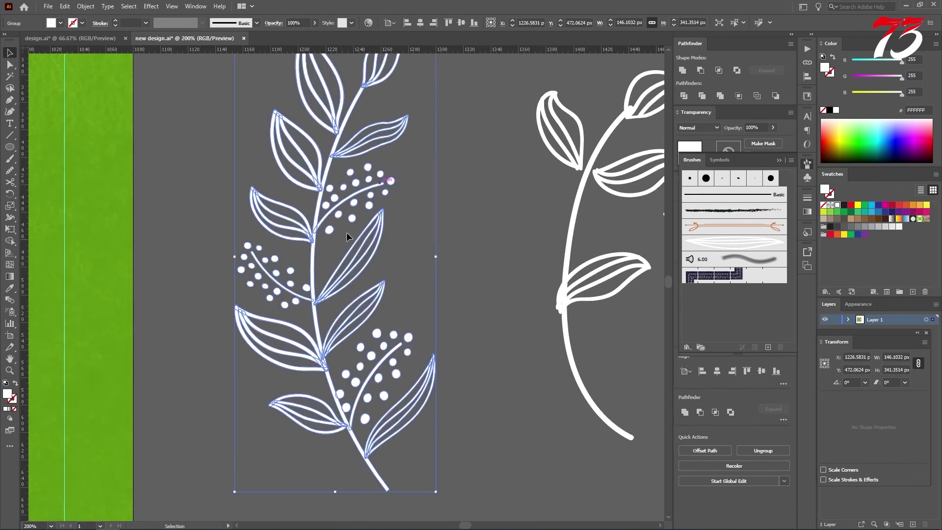
{"action": "left_click", "coordinate": [491, 190]}
- Move the original leaf branch onto the basket's edge beneath the 50% OFF badge and rotate it nearly horizontal
{"action": "scroll", "coordinate": [492, 190], "scroll_direction": "down", "scroll_amount": 3}
{"action": "scroll", "coordinate": [492, 190], "scroll_direction": "down", "scroll_amount": 1}
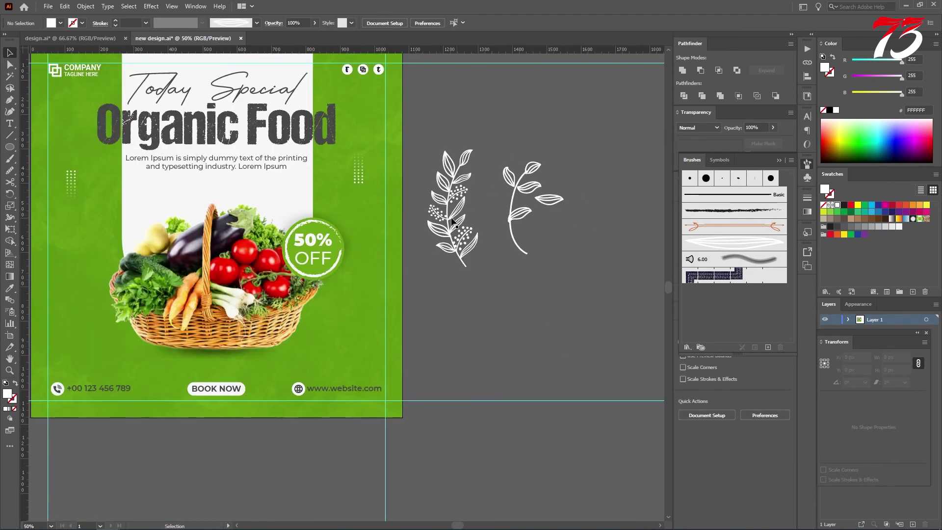
{"action": "left_click_drag", "start_coordinate": [455, 224], "coordinate": [352, 266]}
{"action": "left_click_drag", "start_coordinate": [378, 223], "coordinate": [420, 285]}
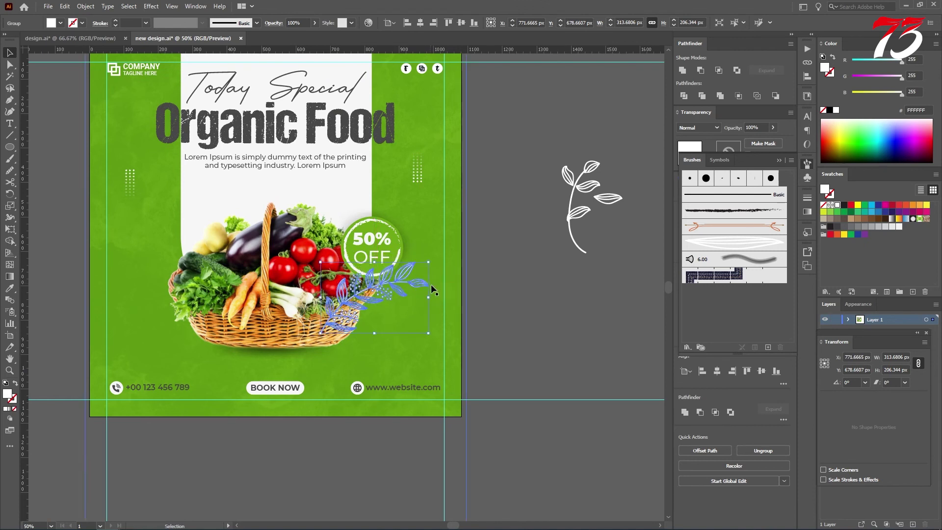
{"action": "left_click_drag", "start_coordinate": [434, 338], "coordinate": [428, 344]}
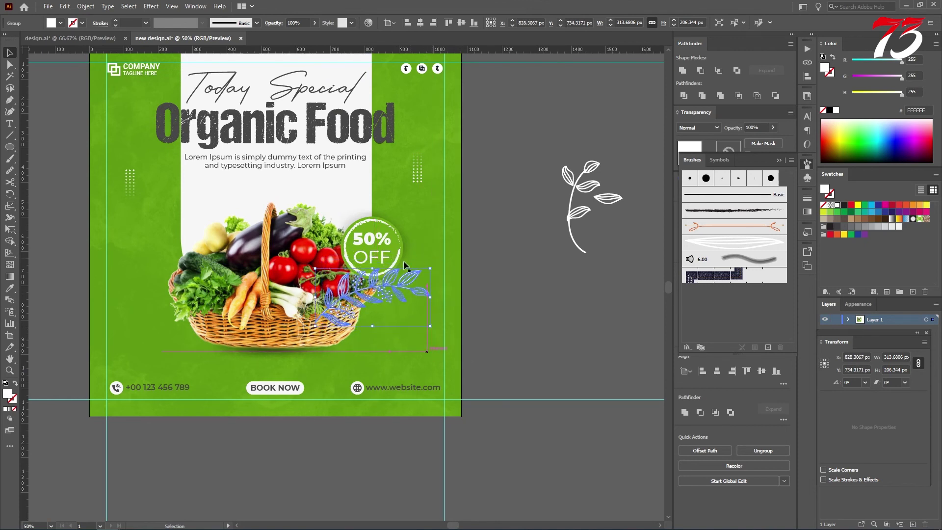
{"action": "left_click_drag", "start_coordinate": [402, 286], "coordinate": [405, 296]}
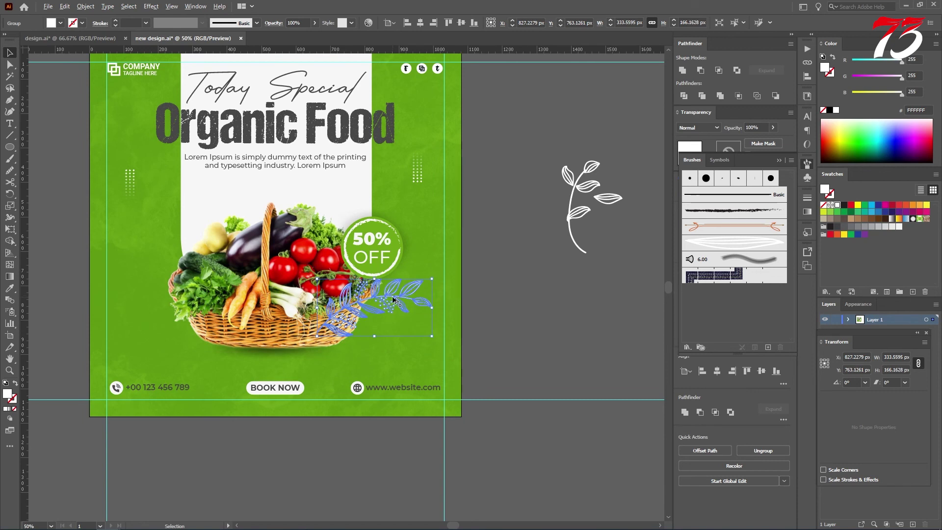
- Duplicate the branch just below the first, angle the copy downward, and group both branches
{"action": "left_click_drag", "start_coordinate": [433, 338], "coordinate": [435, 361]}
{"action": "left_click_drag", "start_coordinate": [398, 332], "coordinate": [416, 346]}
{"action": "left_click", "coordinate": [410, 290], "text": "shift"}
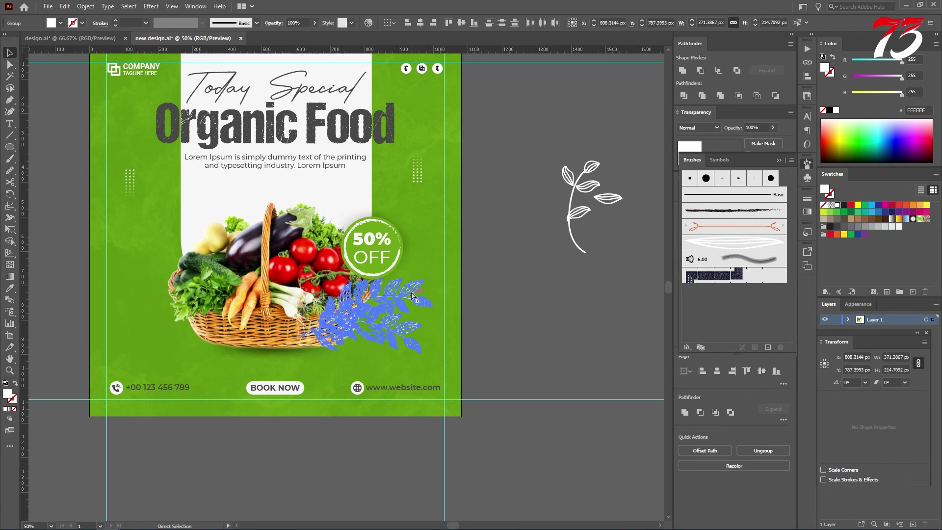
{"action": "scroll", "coordinate": [414, 348], "scroll_direction": "up", "scroll_amount": 2}
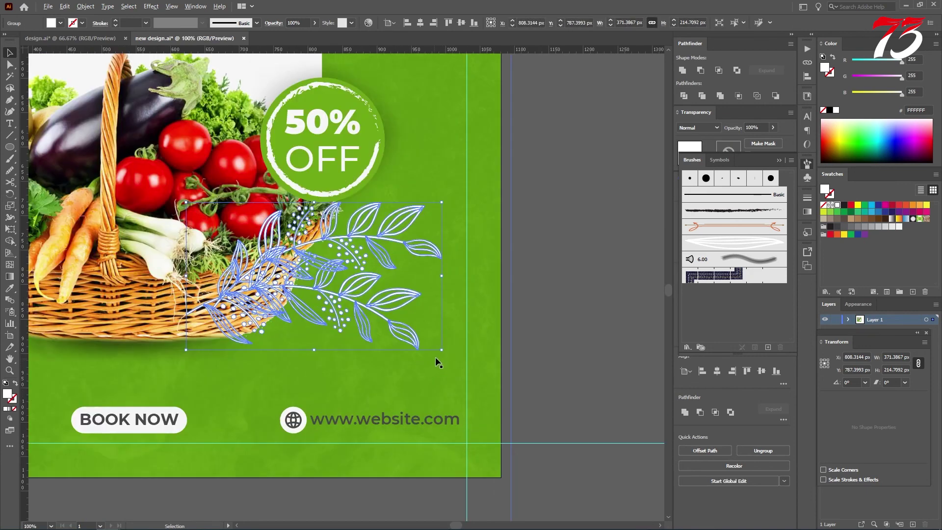
- Rotate the grouped branches slightly counterclockwise and shift them left, further over the basket
{"action": "left_click_drag", "start_coordinate": [446, 356], "coordinate": [430, 340]}
{"action": "left_click_drag", "start_coordinate": [376, 305], "coordinate": [351, 306]}
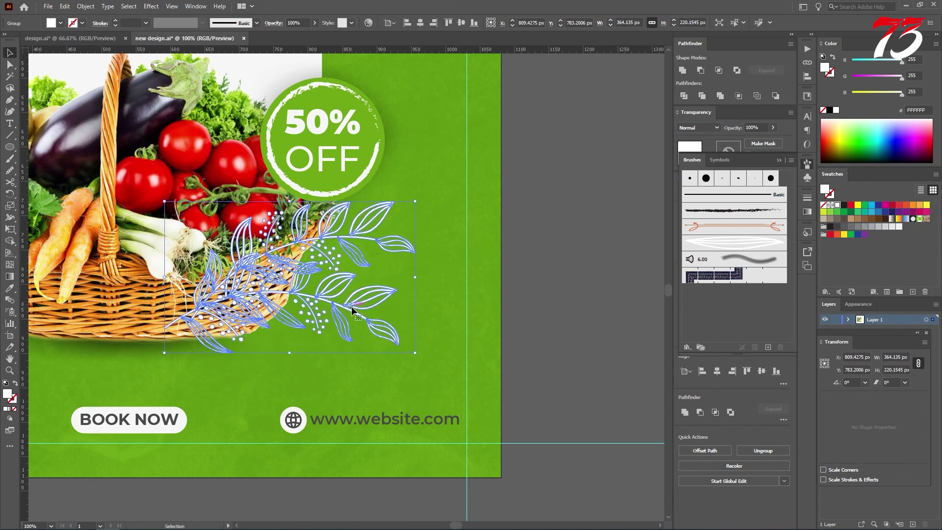
{"action": "scroll", "coordinate": [352, 306], "scroll_direction": "left", "scroll_amount": 5}
{"action": "scroll", "coordinate": [474, 297], "scroll_direction": "down", "scroll_amount": 1}
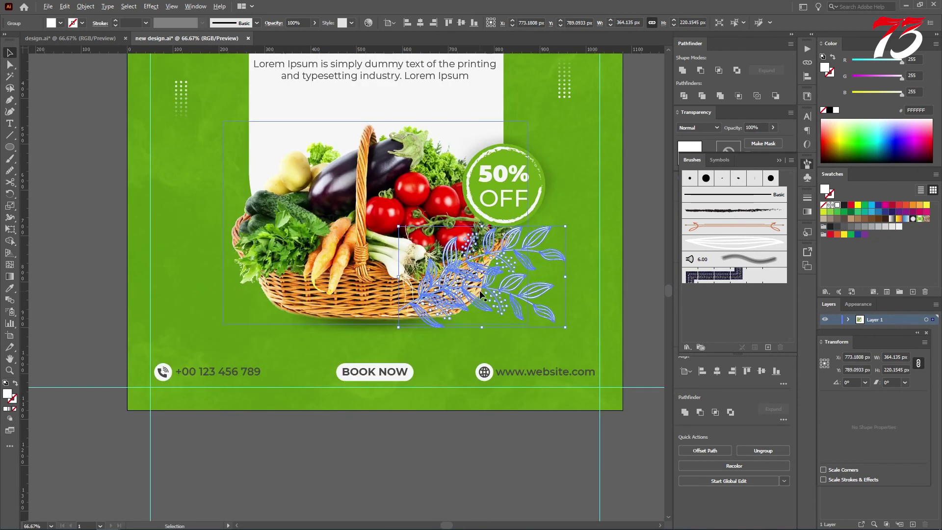
- Create a copy of the branch group reflected across the vertical axis and place it over the basket's opposite side
{"action": "left_click", "coordinate": [478, 295]}
{"action": "left_click", "coordinate": [495, 281]}
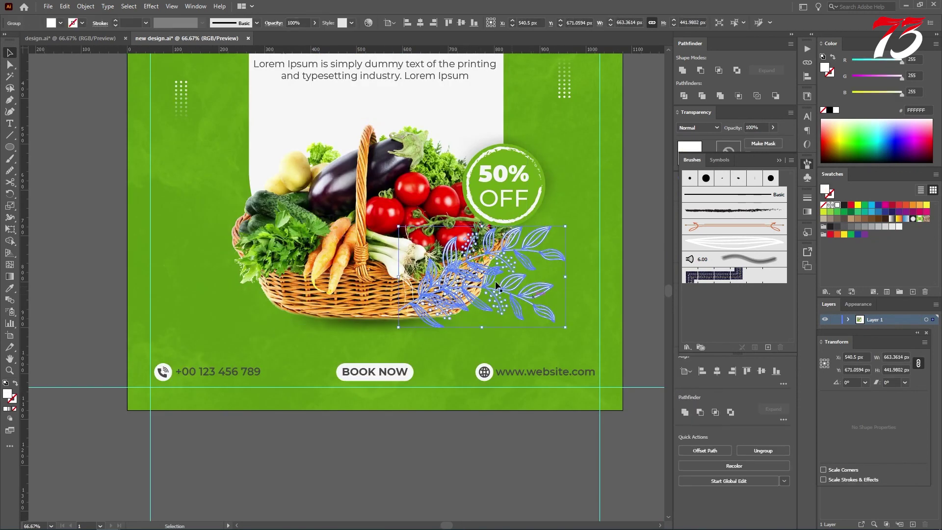
{"action": "right_click", "coordinate": [483, 254]}
{"action": "mouse_move", "coordinate": [564, 363]}
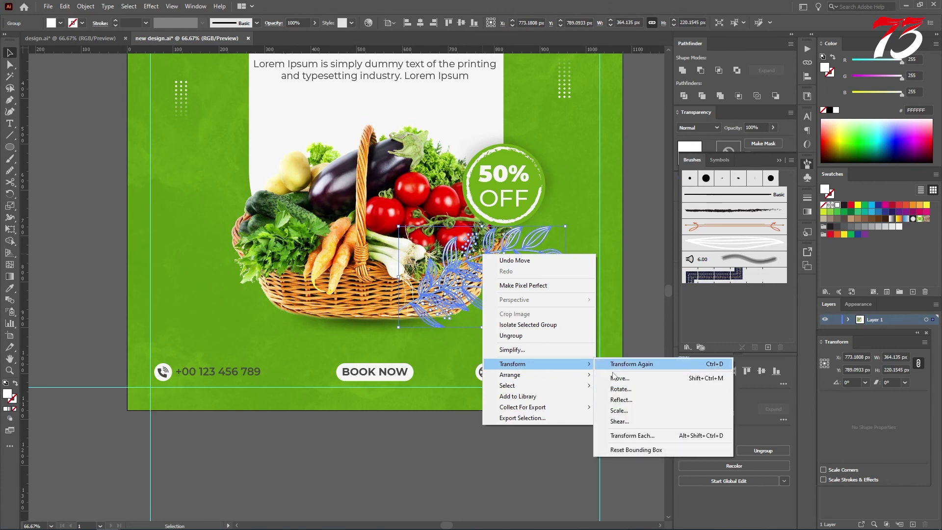
{"action": "left_click", "coordinate": [629, 398]}
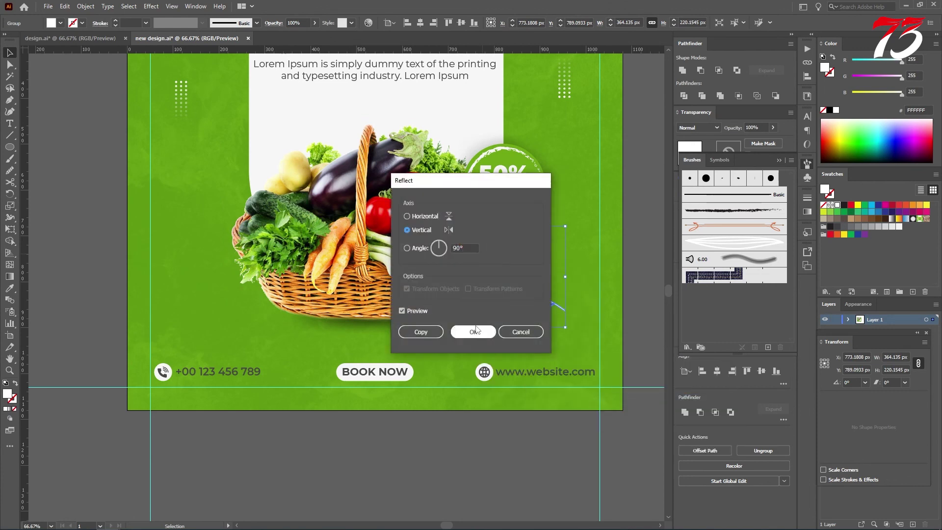
{"action": "left_click", "coordinate": [417, 332]}
{"action": "left_click_drag", "start_coordinate": [493, 310], "coordinate": [341, 313]}
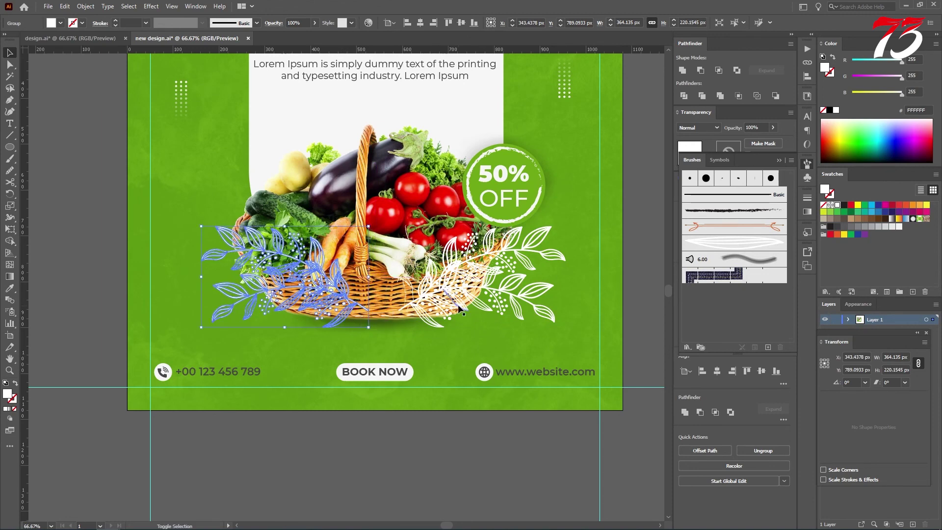
- Group the branch sets from both sides, centred horizontally on the artboard and stacked behind the basket
{"action": "left_click", "coordinate": [459, 300], "text": "shift"}
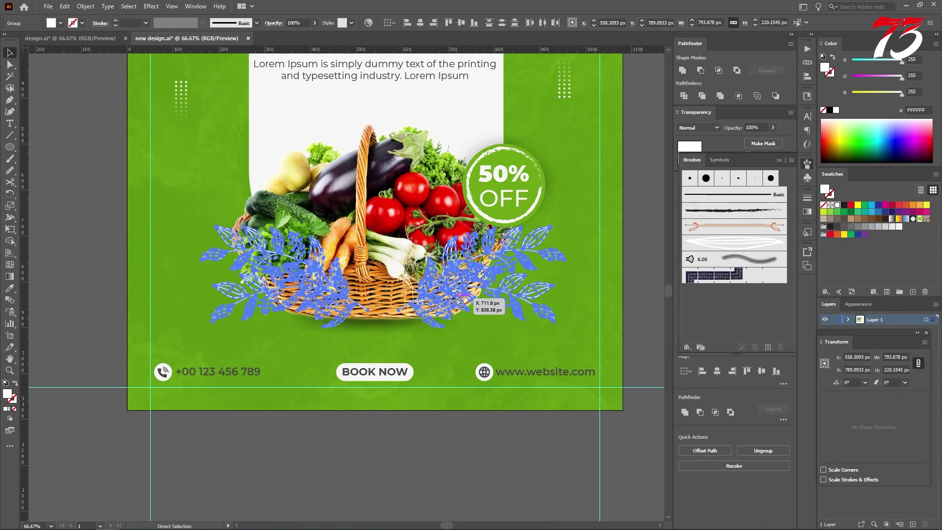
{"action": "left_click", "coordinate": [419, 23]}
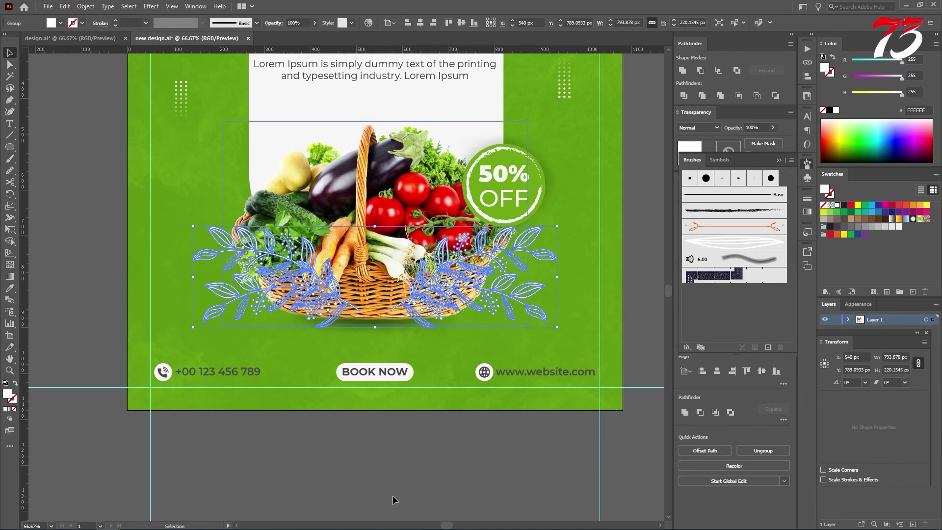
{"action": "left_click", "coordinate": [375, 482]}
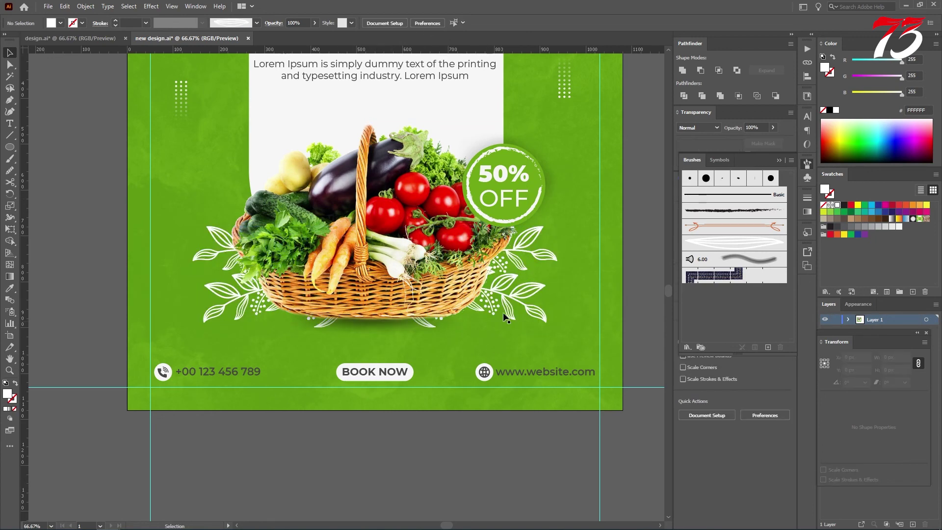
- Set the opacity of the grouped leaf branches to 25% and deselect them
{"action": "left_click", "coordinate": [543, 312]}
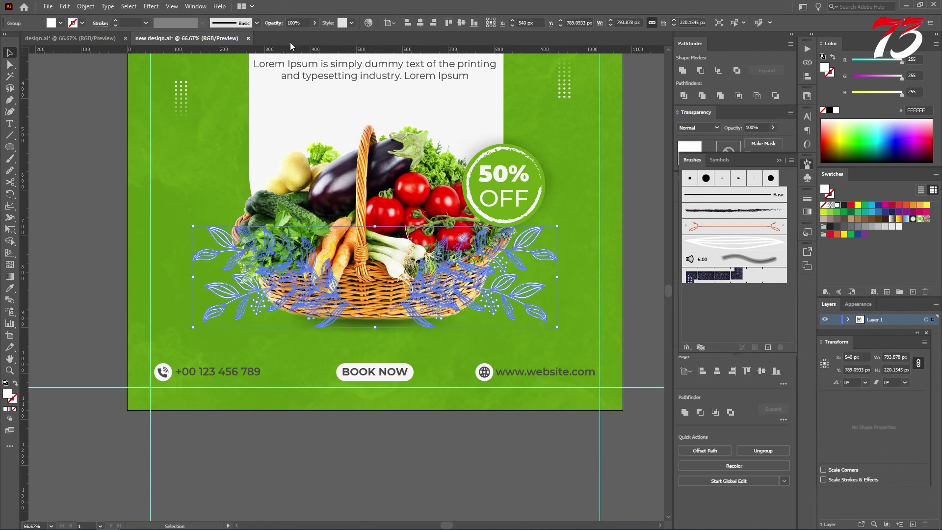
{"action": "left_click", "coordinate": [303, 23]}
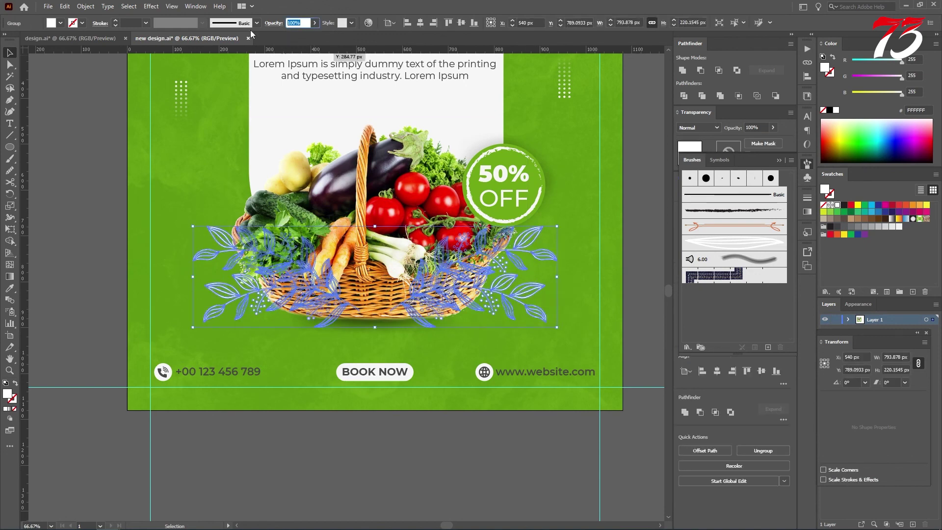
{"action": "type", "text": "25"}
{"action": "key", "text": "Return"}
{"action": "left_click", "coordinate": [77, 101]}
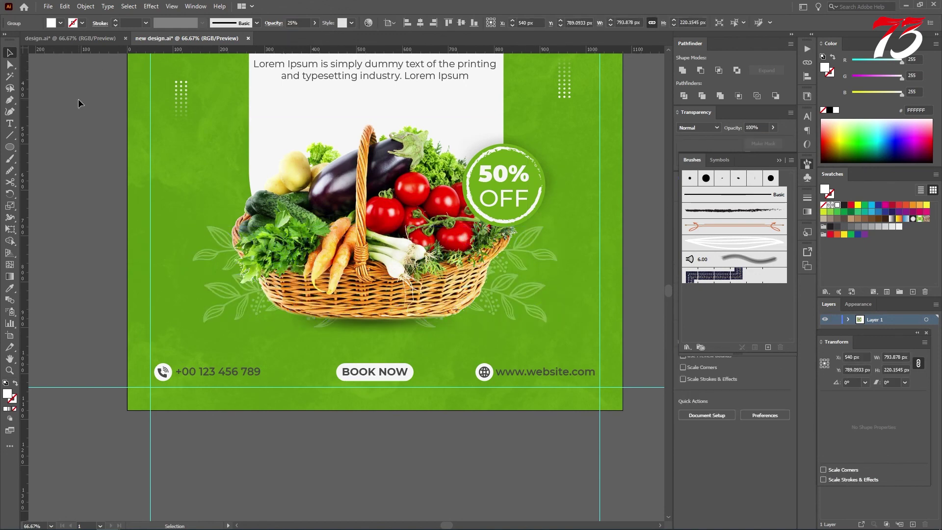
- Recolour the phone number and website texts with the off-white F7F7F7 sampled from the central panel, and deselect them
{"action": "scroll", "coordinate": [579, 291], "scroll_direction": "down", "scroll_amount": 1}
{"action": "scroll", "coordinate": [596, 247], "scroll_direction": "up", "scroll_amount": 3}
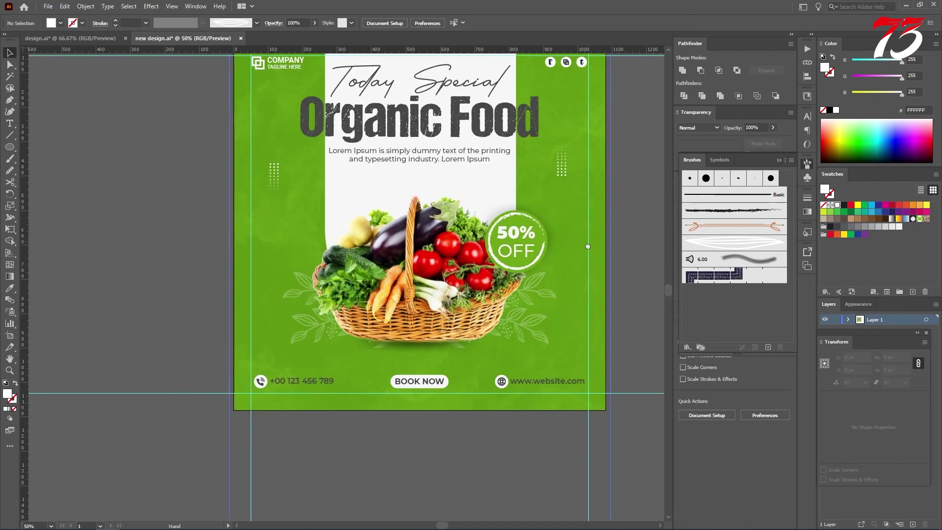
{"action": "scroll", "coordinate": [594, 242], "scroll_direction": "right", "scroll_amount": 2}
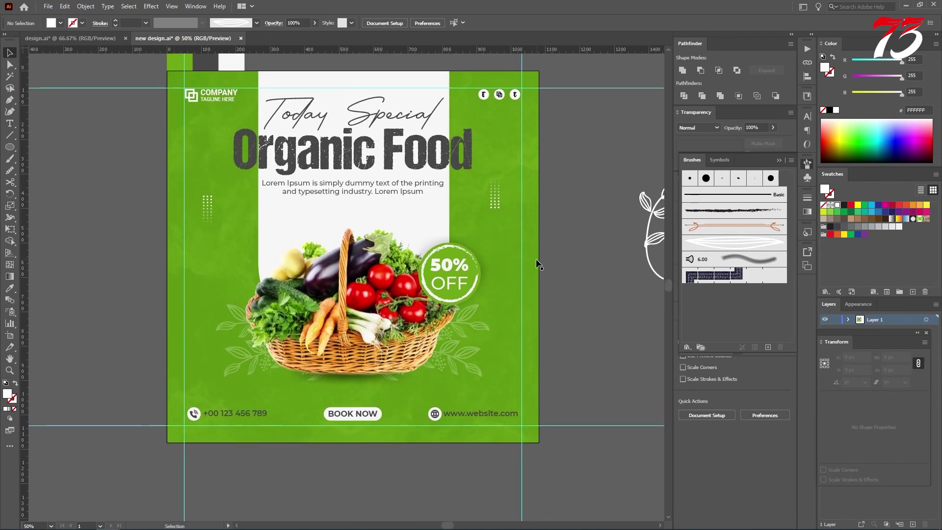
{"action": "scroll", "coordinate": [519, 284], "scroll_direction": "down", "scroll_amount": 1}
{"action": "key", "text": "a"}
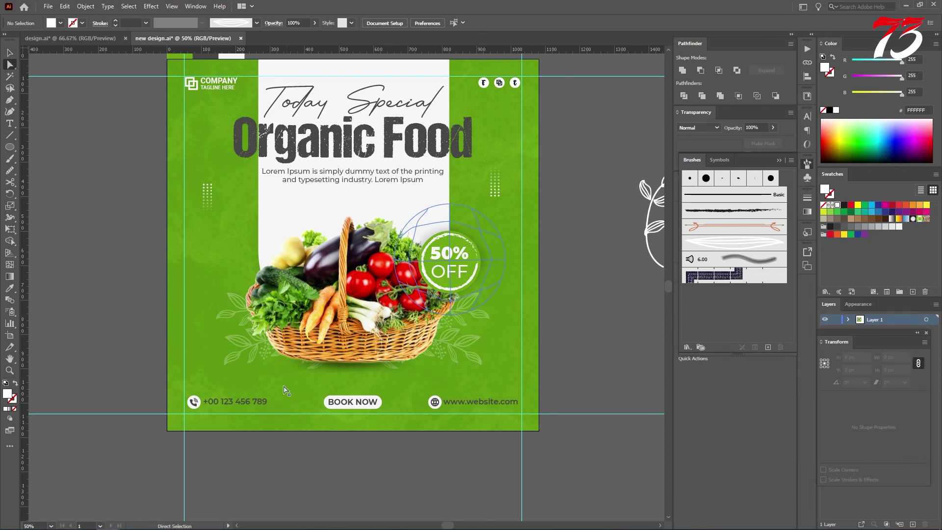
{"action": "left_click", "coordinate": [242, 404]}
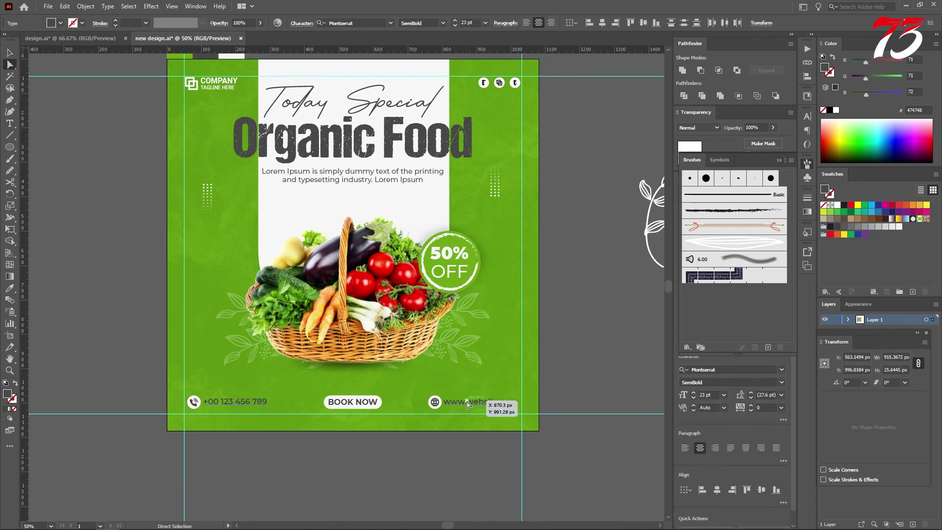
{"action": "scroll", "coordinate": [469, 403], "scroll_direction": "up", "scroll_amount": 1}
{"action": "key", "text": "i"}
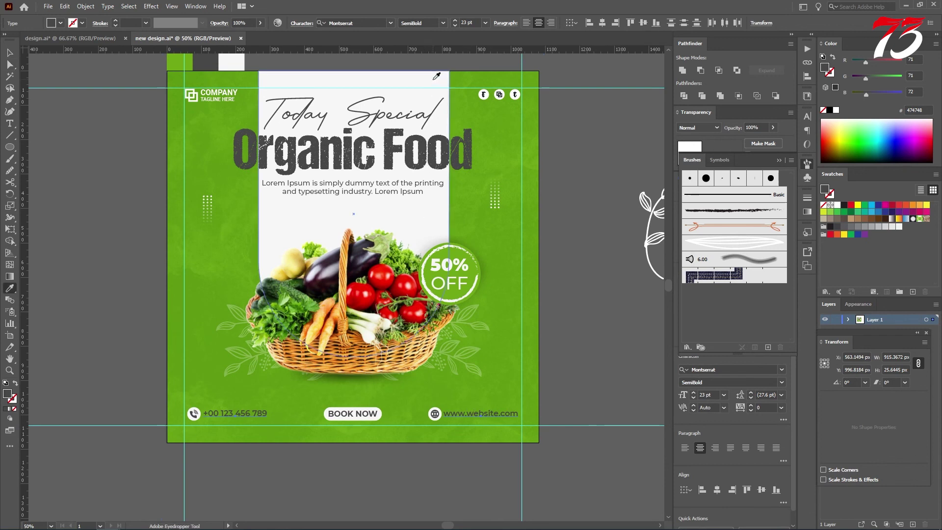
{"action": "left_click", "coordinate": [353, 211]}
{"action": "key", "text": "v"}
{"action": "left_click", "coordinate": [593, 341]}
{"action": "scroll", "coordinate": [581, 342], "scroll_direction": "down", "scroll_amount": 2}
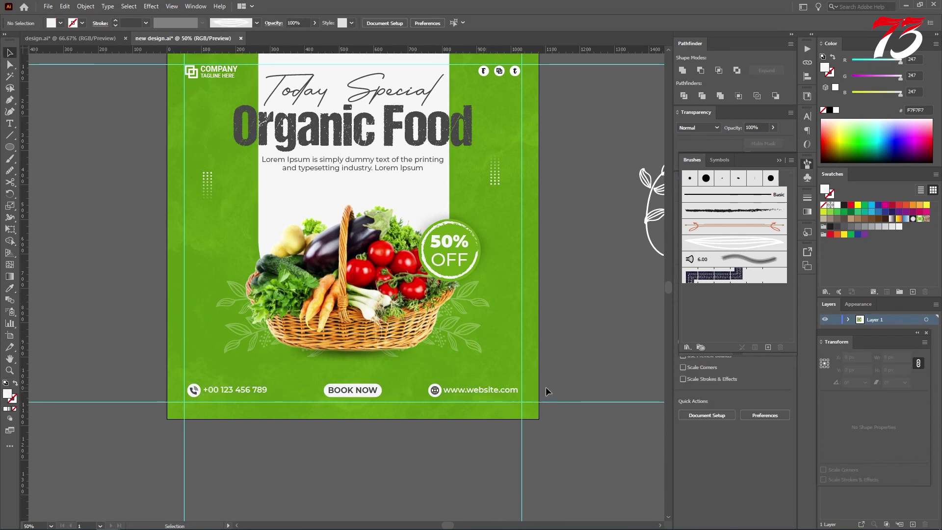
{"action": "scroll", "coordinate": [546, 390], "scroll_direction": "up", "scroll_amount": 1}
{"action": "scroll", "coordinate": [545, 387], "scroll_direction": "up", "scroll_amount": 2}
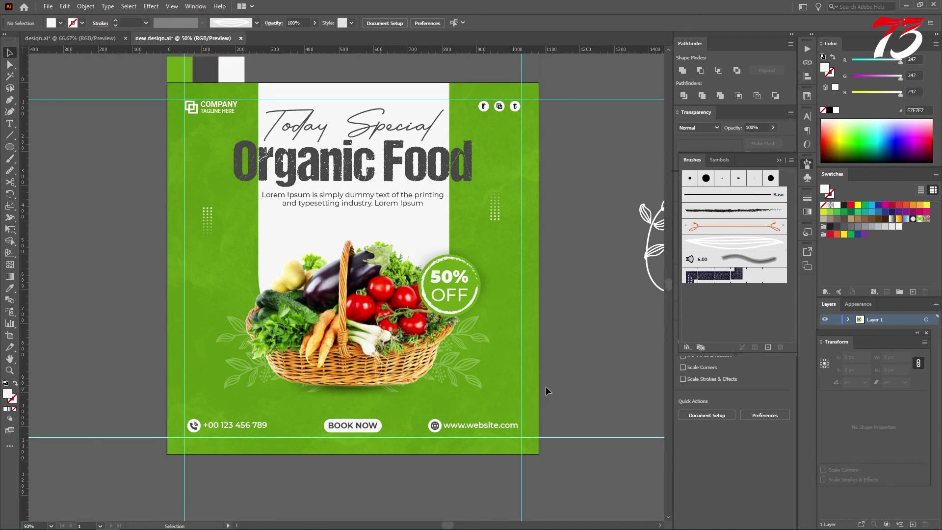
{"action": "scroll", "coordinate": [554, 368], "scroll_direction": "up", "scroll_amount": 1}
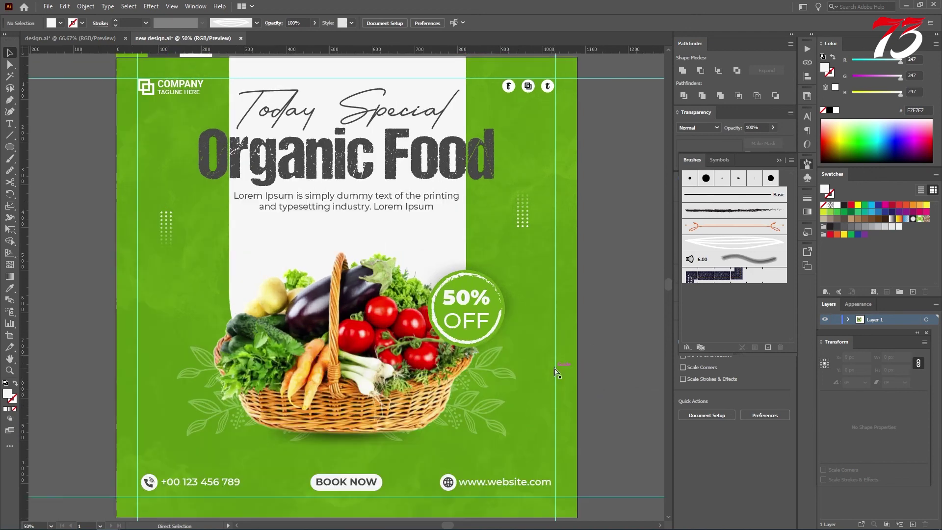